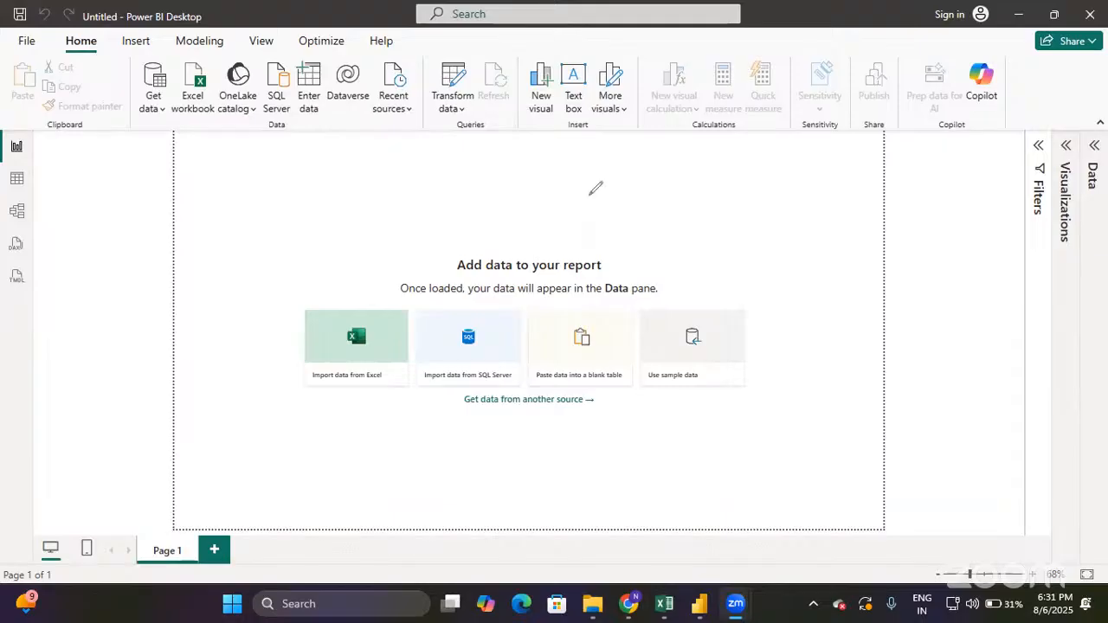
Handwrite the heading "PowerBI → Reports & Dashboards" across the top of the report canvas and underline "PowerBI".
mouse_move(611, 141)
mouse_down()
mouse_move(626, 160)
mouse_move(680, 167)
mouse_move(722, 141)
mouse_move(728, 173)
mouse_up()
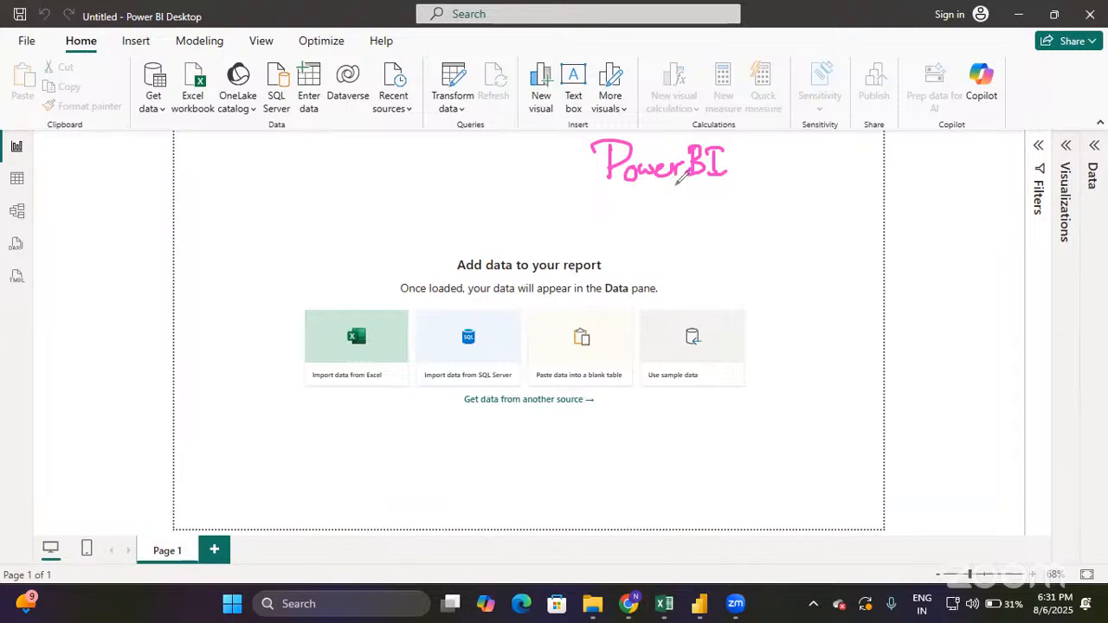
mouse_move(597, 187)
mouse_down()
mouse_move(763, 189)
mouse_move(784, 153)
mouse_move(785, 174)
mouse_move(812, 151)
mouse_move(864, 163)
mouse_move(900, 152)
mouse_move(897, 165)
mouse_up()
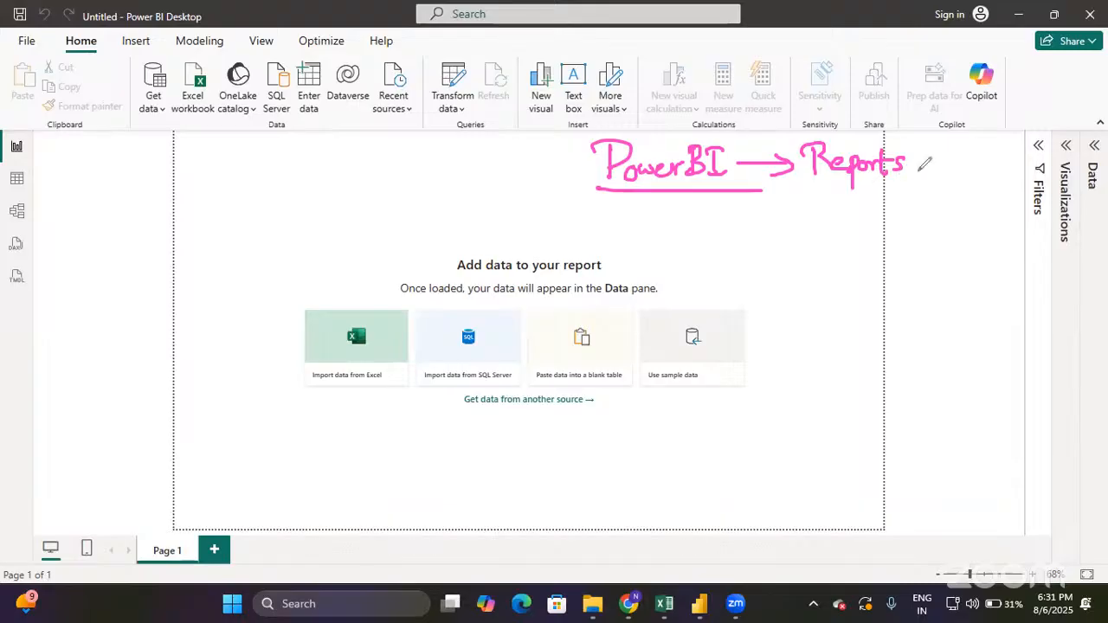
mouse_move(937, 132)
mouse_down()
mouse_move(944, 173)
mouse_move(1046, 171)
mouse_move(1091, 156)
mouse_up()
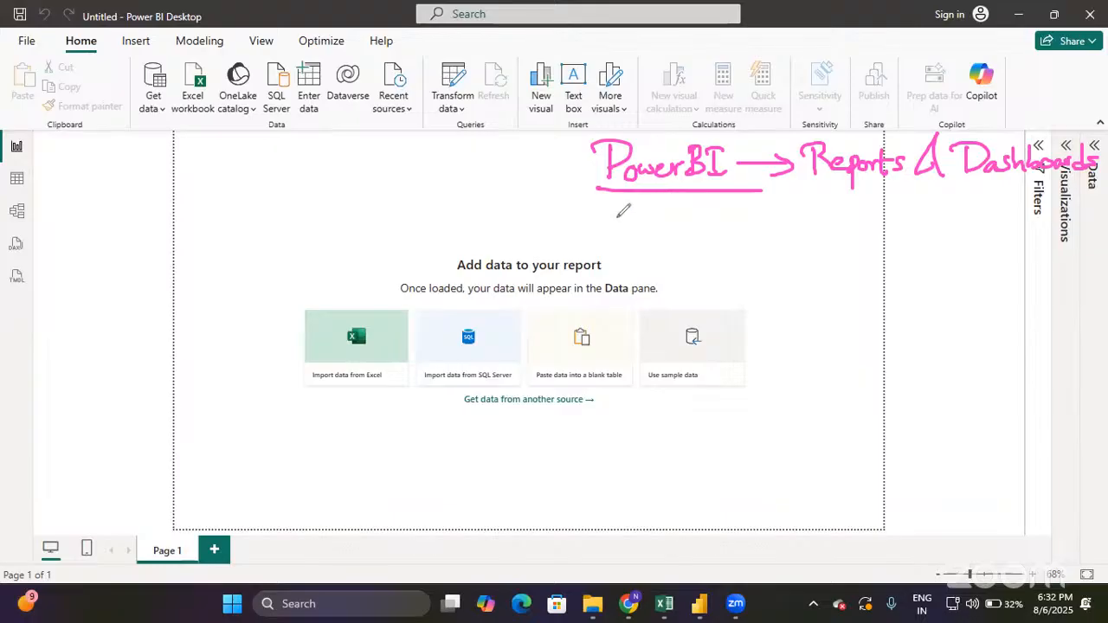
Handwrite the notes "Power Query Editor → Transformations" and "Power Pivot → Data Models" beneath the heading.
mouse_move(609, 242)
mouse_down()
mouse_move(610, 211)
mouse_move(713, 232)
mouse_move(768, 224)
mouse_move(736, 249)
mouse_up()
mouse_move(779, 212)
mouse_down()
mouse_move(795, 227)
mouse_move(814, 211)
mouse_move(861, 213)
mouse_move(892, 226)
mouse_move(883, 235)
mouse_move(921, 240)
mouse_move(949, 224)
mouse_move(987, 255)
mouse_move(1010, 230)
mouse_move(1093, 229)
mouse_up()
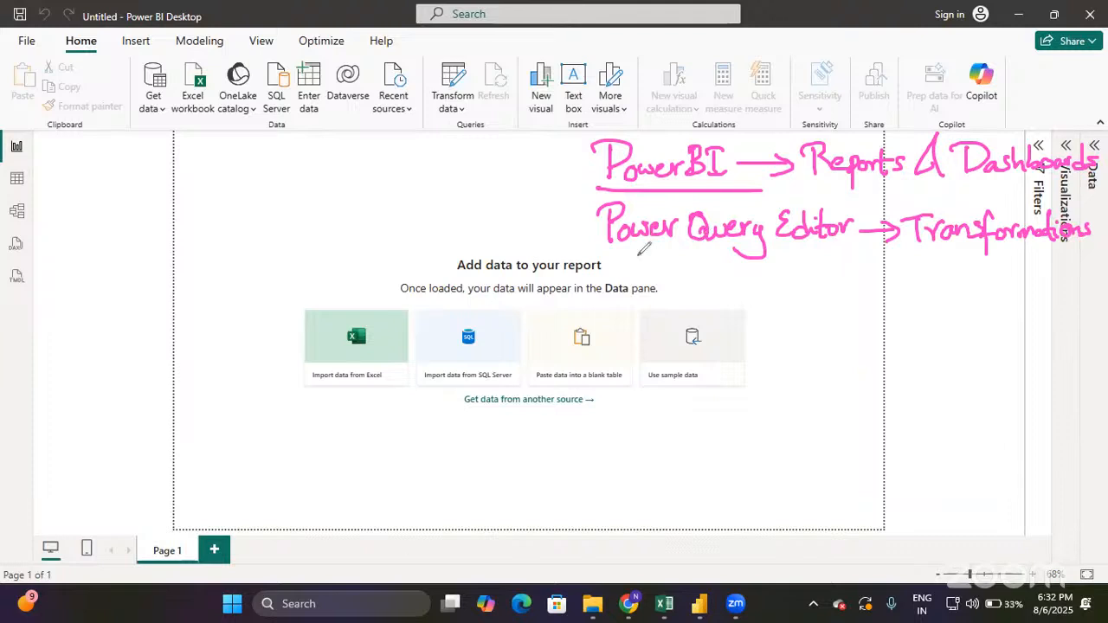
mouse_move(607, 257)
mouse_down()
mouse_move(609, 284)
mouse_move(613, 271)
mouse_up()
mouse_move(630, 268)
mouse_down()
mouse_move(688, 265)
mouse_move(700, 283)
mouse_move(737, 261)
mouse_move(752, 282)
mouse_up()
drag(745, 265, 760, 263)
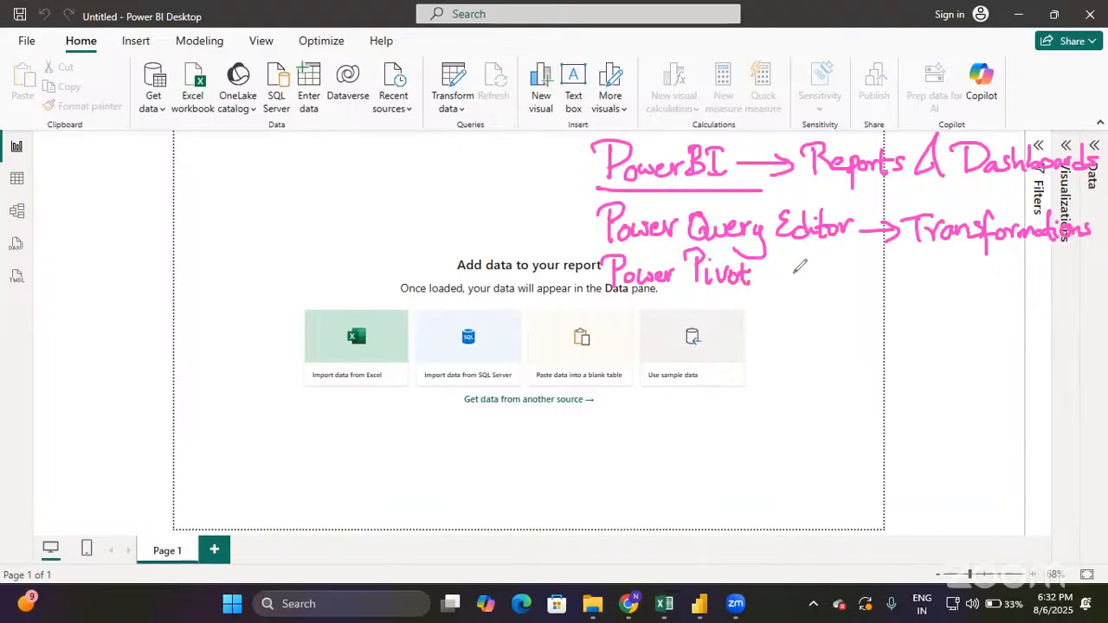
mouse_move(757, 277)
mouse_down()
mouse_move(798, 275)
mouse_move(793, 286)
mouse_up()
mouse_move(827, 265)
mouse_down()
mouse_move(824, 293)
mouse_move(866, 290)
mouse_move(878, 272)
mouse_move(889, 286)
mouse_move(939, 259)
mouse_move(952, 274)
mouse_move(1003, 271)
mouse_move(994, 276)
mouse_up()
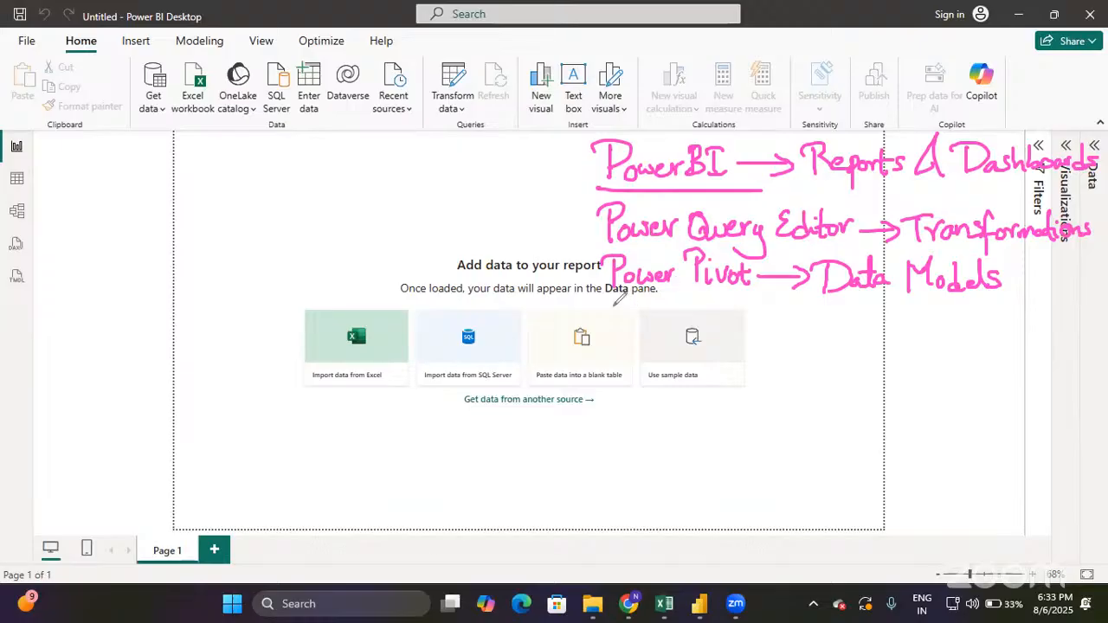
Handwrite "Power View → Data Visualization" under Power Pivot, followed by "Power Map" with an arrow to ditto marks.
mouse_move(618, 332)
mouse_down()
mouse_move(618, 304)
mouse_move(623, 315)
mouse_move(689, 298)
mouse_move(723, 305)
mouse_up()
mouse_move(729, 317)
mouse_down()
mouse_move(729, 330)
mouse_move(770, 313)
mouse_up()
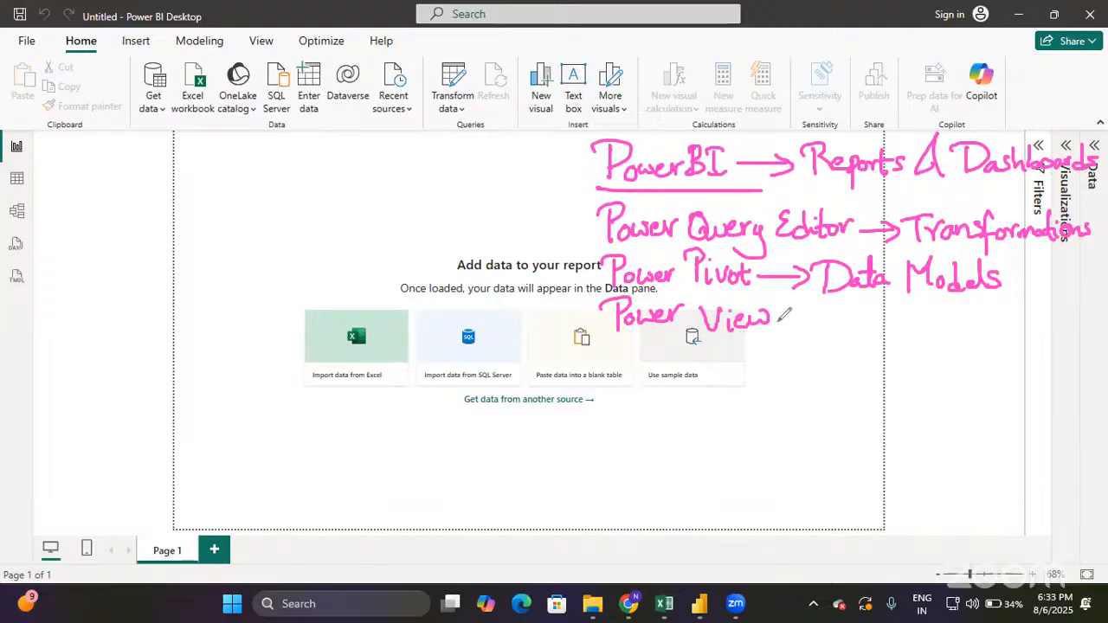
drag(779, 320, 820, 320)
mouse_move(810, 312)
mouse_down()
mouse_move(811, 329)
mouse_move(838, 338)
mouse_move(881, 299)
mouse_move(898, 314)
mouse_move(945, 311)
mouse_move(959, 333)
mouse_move(1003, 303)
mouse_move(1009, 329)
mouse_up()
mouse_move(1031, 325)
mouse_down()
mouse_move(1067, 308)
mouse_move(1093, 325)
mouse_up()
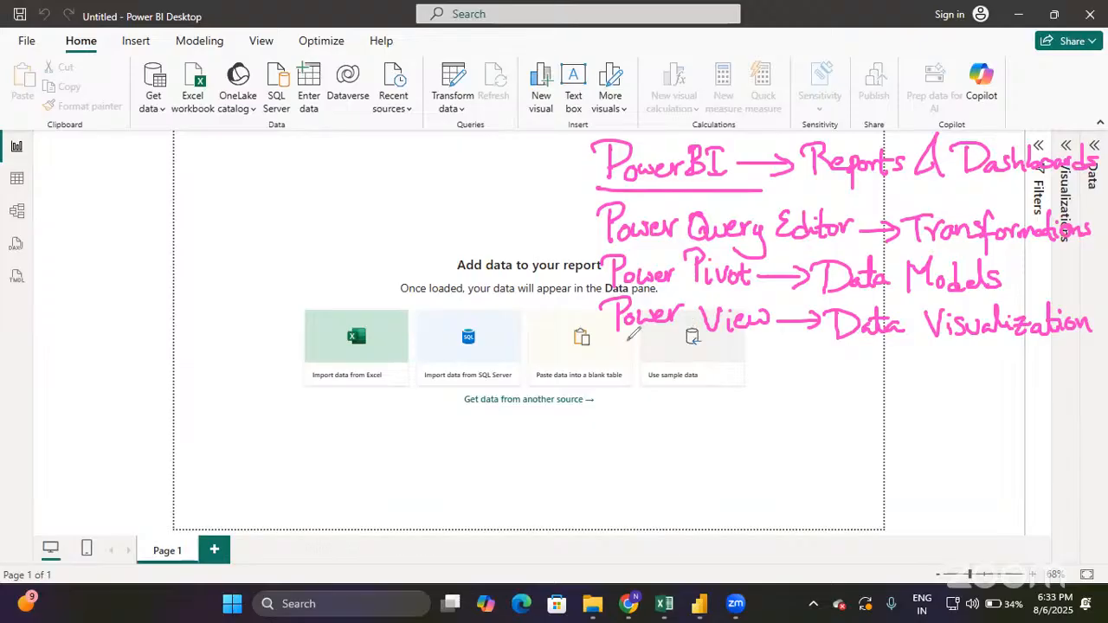
mouse_move(611, 344)
mouse_down()
mouse_move(655, 363)
mouse_move(693, 348)
mouse_move(759, 373)
mouse_move(833, 367)
mouse_move(819, 372)
mouse_up()
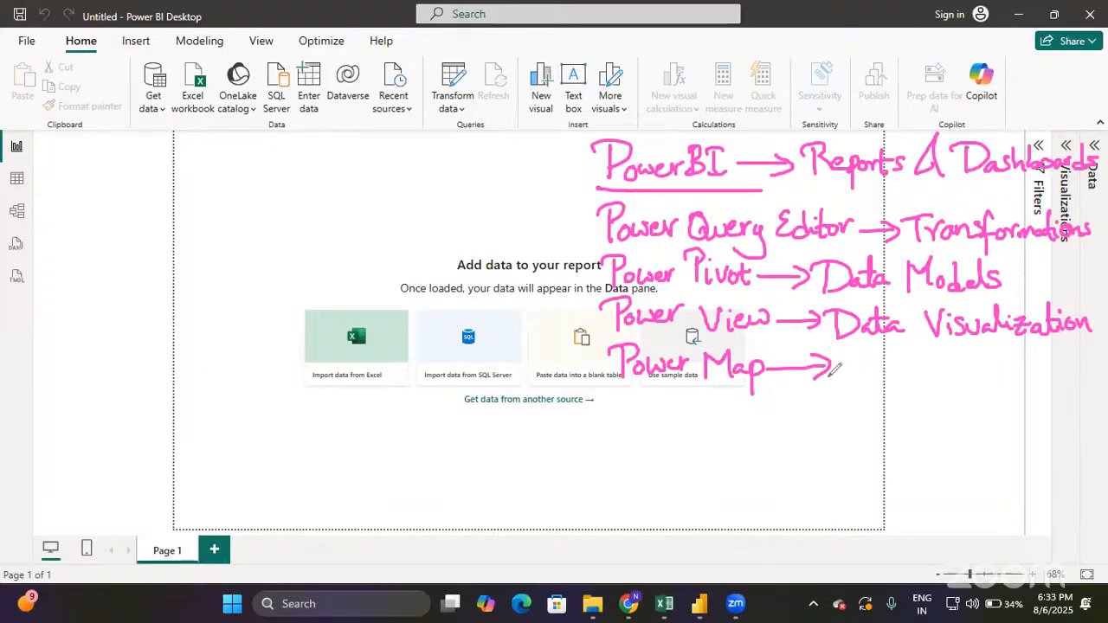
drag(862, 362, 861, 373)
drag(871, 362, 870, 373)
drag(947, 364, 945, 376)
drag(955, 364, 954, 375)
Handwrite the note "Power BI Q&A → AI → prompts" below the Power Map line.
mouse_move(621, 393)
mouse_down()
mouse_move(618, 413)
mouse_move(715, 403)
mouse_move(712, 424)
mouse_move(735, 411)
mouse_move(798, 416)
mouse_move(799, 392)
mouse_move(830, 417)
mouse_up()
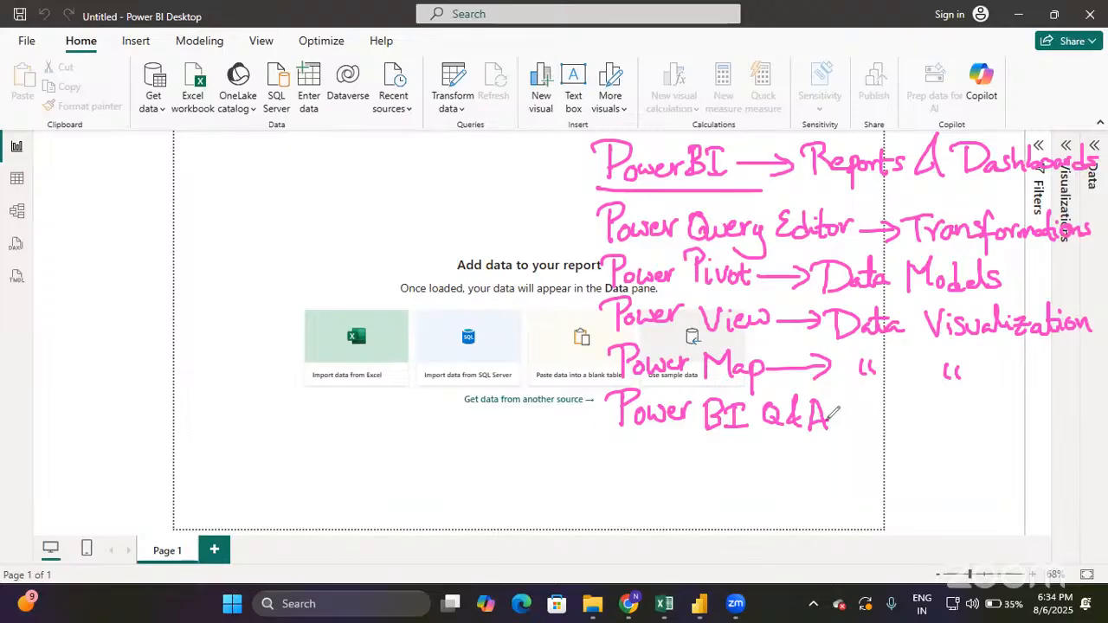
drag(845, 416, 880, 419)
mouse_move(909, 431)
mouse_down()
mouse_move(932, 431)
mouse_move(930, 419)
mouse_move(953, 407)
mouse_up()
mouse_move(946, 408)
mouse_down()
mouse_move(945, 429)
mouse_move(960, 428)
mouse_up()
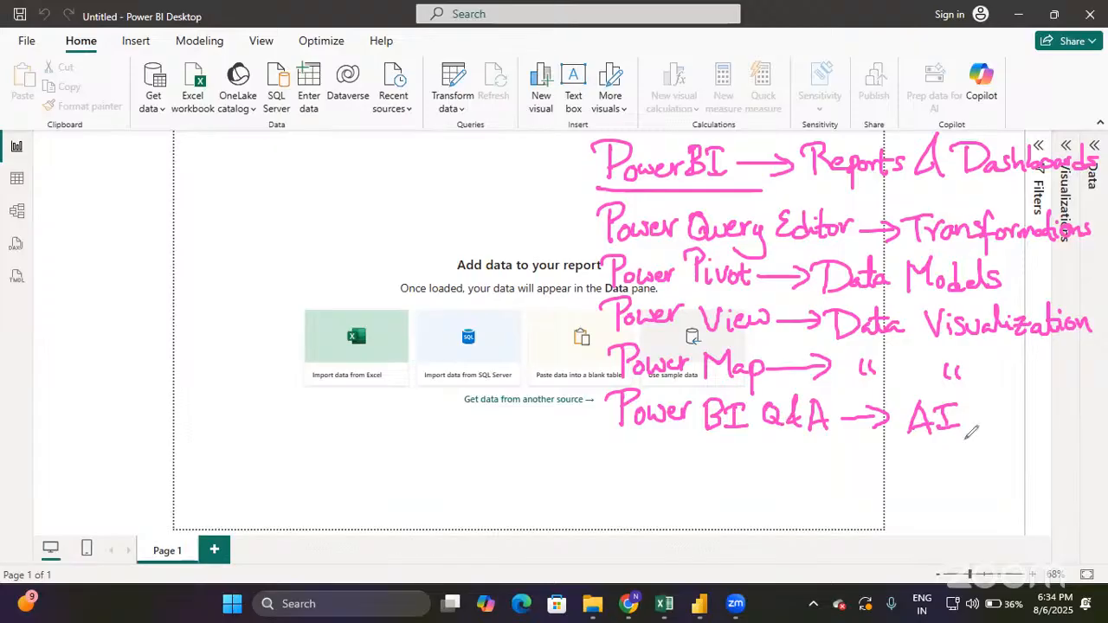
drag(967, 418, 996, 416)
mouse_move(987, 408)
mouse_down()
mouse_move(1011, 447)
mouse_move(1030, 418)
mouse_move(1068, 424)
mouse_move(1095, 400)
mouse_move(1084, 416)
mouse_up()
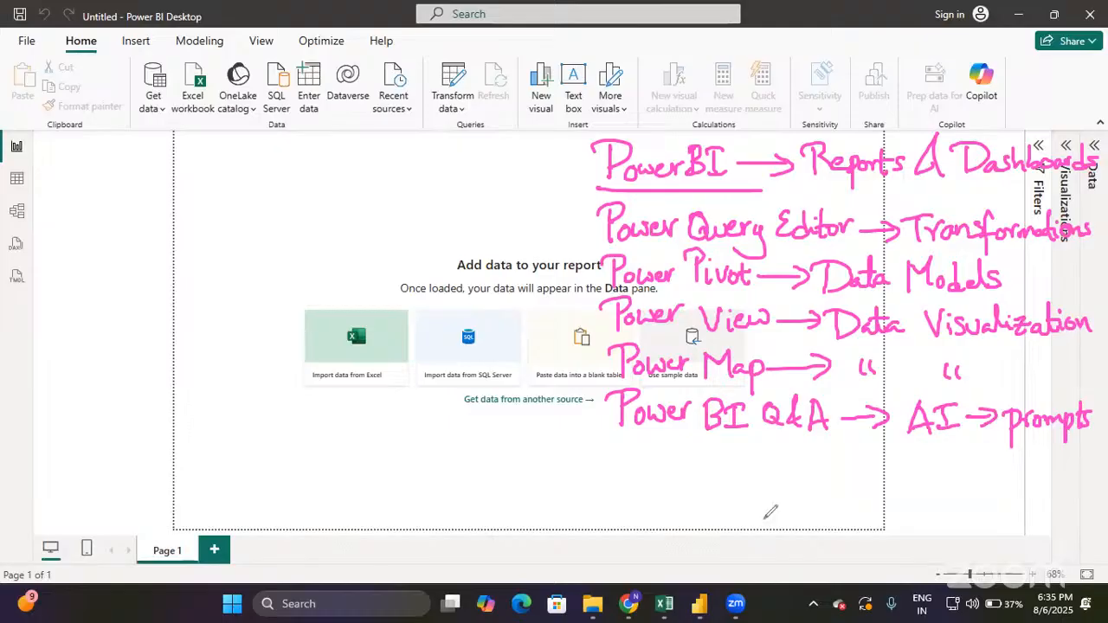
Handwrite "Power BI Service → Sharing Dashboards" as the last list entry and underline "Power BI Desktop" in the window title.
mouse_move(622, 443)
mouse_down()
mouse_move(623, 478)
mouse_move(663, 454)
mouse_move(708, 452)
mouse_move(710, 478)
mouse_move(726, 474)
mouse_move(752, 445)
mouse_up()
mouse_move(741, 447)
mouse_down()
mouse_move(739, 475)
mouse_move(763, 474)
mouse_up()
mouse_move(781, 466)
mouse_down()
mouse_move(853, 455)
mouse_move(863, 468)
mouse_up()
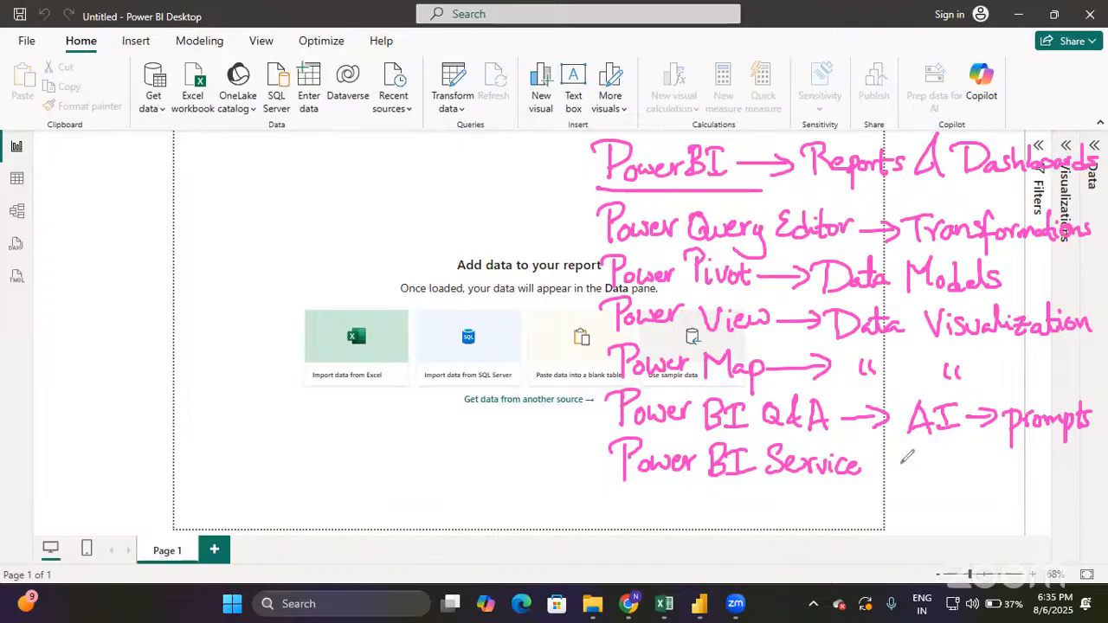
drag(868, 466, 902, 466)
drag(892, 457, 888, 468)
mouse_move(939, 452)
mouse_down()
mouse_move(916, 474)
mouse_move(1022, 467)
mouse_move(1020, 491)
mouse_move(1003, 489)
mouse_up()
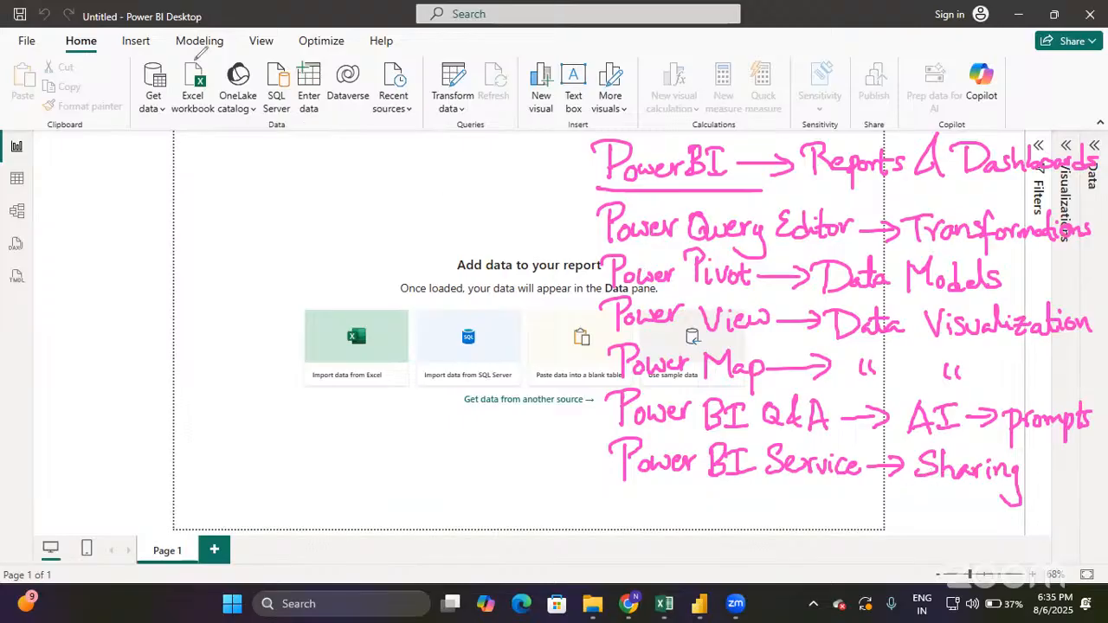
drag(127, 26, 201, 25)
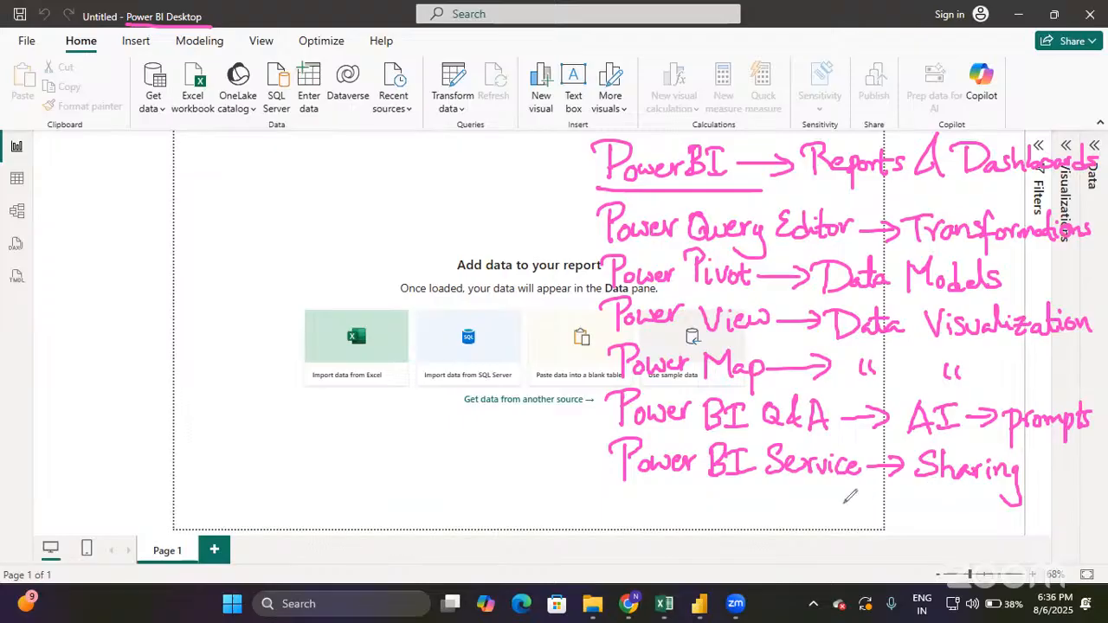
mouse_move(840, 478)
mouse_down()
mouse_move(840, 521)
mouse_move(880, 520)
mouse_up()
mouse_move(897, 478)
mouse_down()
mouse_move(907, 517)
mouse_move(938, 507)
mouse_move(954, 520)
mouse_move(981, 492)
mouse_move(978, 518)
mouse_up()
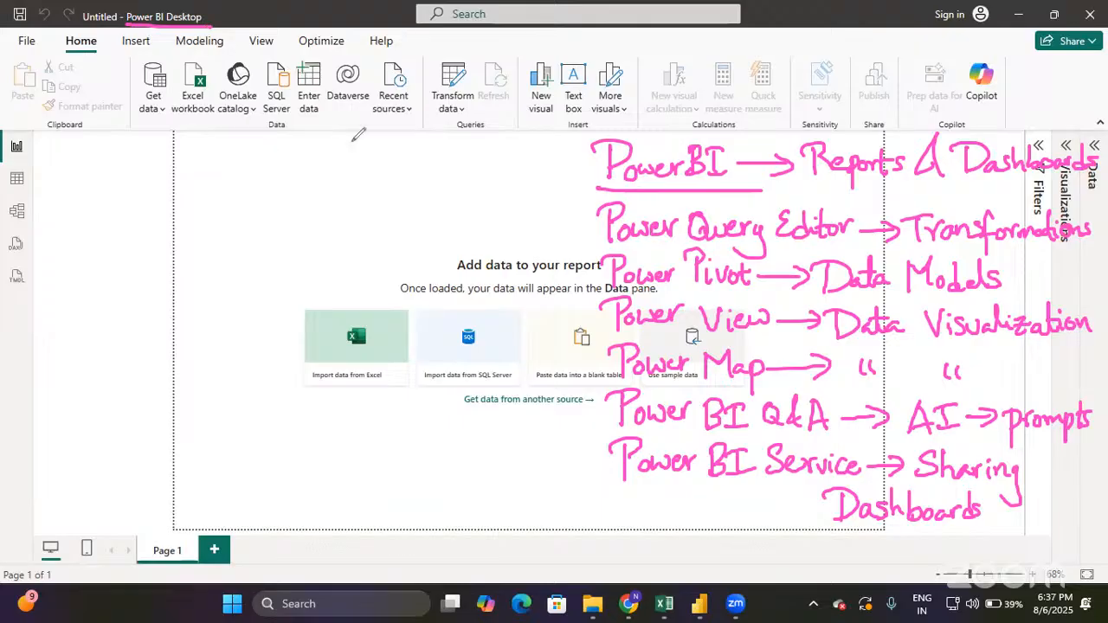
Write "Practice" at the top of the canvas, then box the view icons and label them Report, Table, Model and DAX.
mouse_move(360, 127)
mouse_down()
mouse_move(361, 161)
mouse_move(362, 145)
mouse_move(403, 140)
mouse_move(448, 151)
mouse_up()
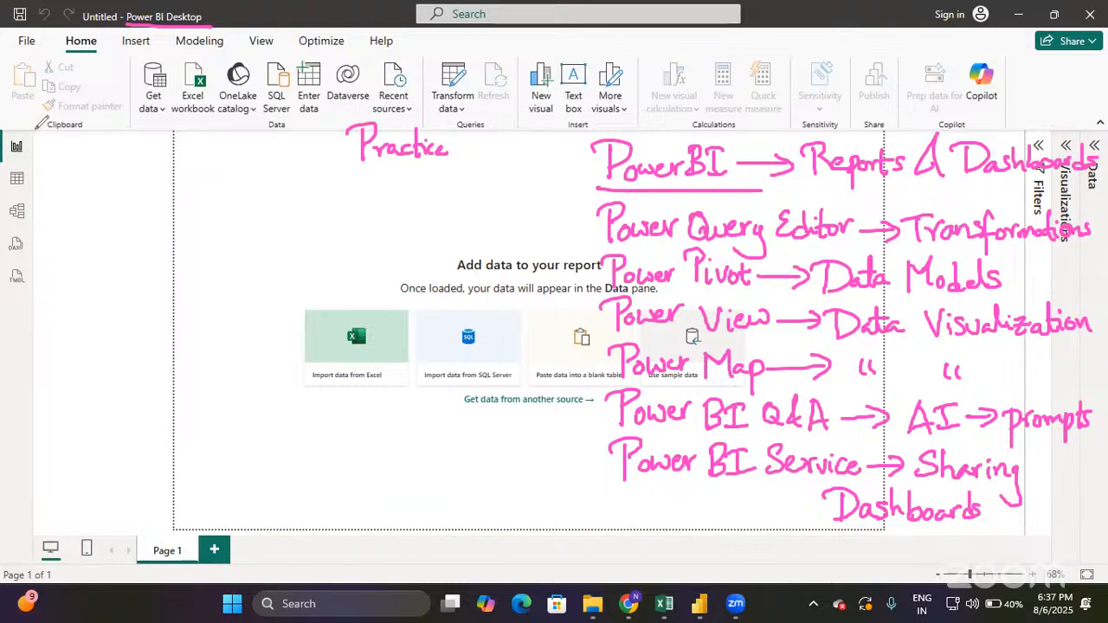
mouse_move(10, 131)
mouse_down()
mouse_move(5, 225)
mouse_move(69, 260)
mouse_move(62, 137)
mouse_move(8, 128)
mouse_up()
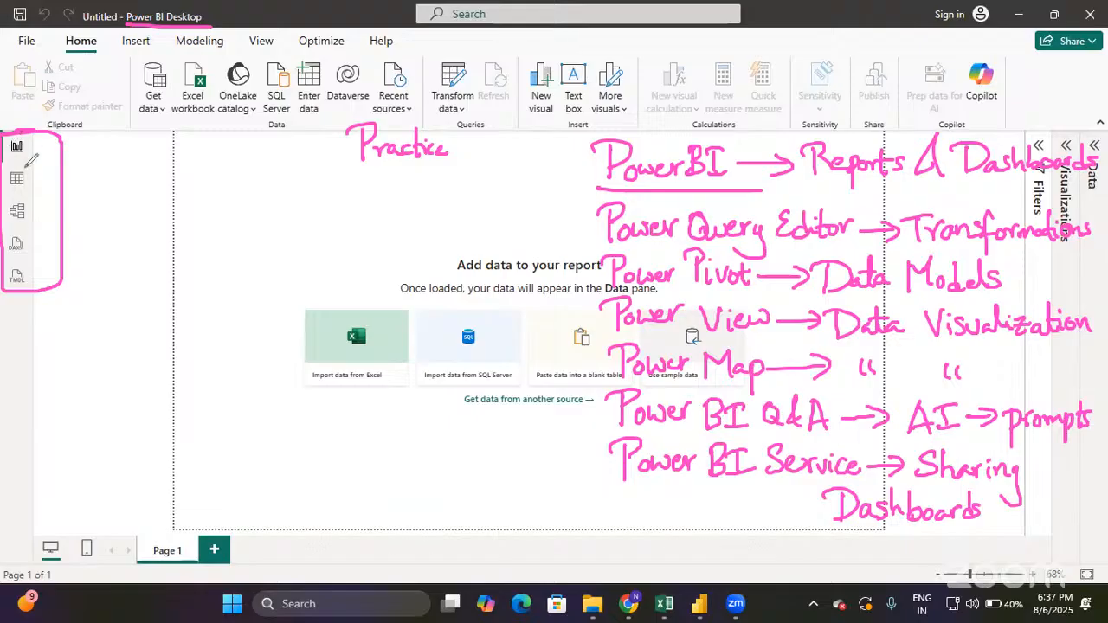
mouse_move(31, 149)
mouse_down()
mouse_move(90, 147)
mouse_move(76, 159)
mouse_move(108, 134)
mouse_move(117, 152)
mouse_move(145, 145)
mouse_move(136, 169)
mouse_move(173, 140)
mouse_move(178, 156)
mouse_move(196, 135)
mouse_up()
mouse_move(33, 184)
mouse_down()
mouse_move(90, 183)
mouse_move(78, 194)
mouse_move(130, 171)
mouse_move(113, 200)
mouse_move(153, 173)
mouse_move(177, 180)
mouse_up()
mouse_move(33, 219)
mouse_down()
mouse_move(87, 218)
mouse_move(75, 229)
mouse_move(163, 221)
mouse_move(178, 203)
mouse_move(178, 229)
mouse_up()
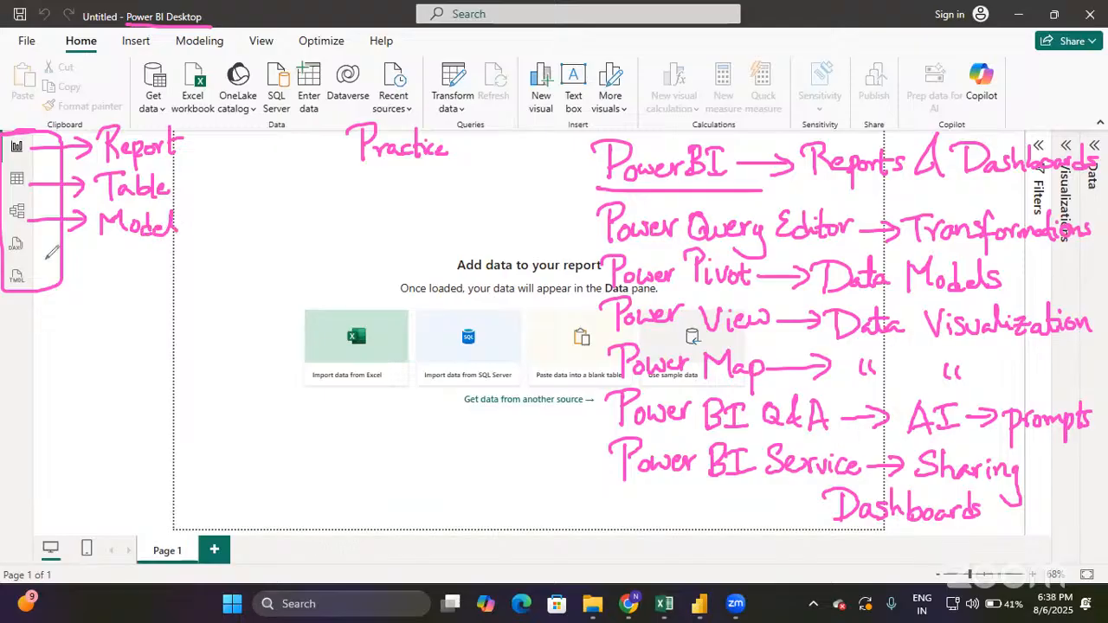
mouse_move(29, 249)
mouse_down()
mouse_move(83, 261)
mouse_move(97, 251)
mouse_move(111, 270)
mouse_move(130, 250)
mouse_move(139, 274)
mouse_move(157, 277)
mouse_up()
drag(158, 250, 135, 277)
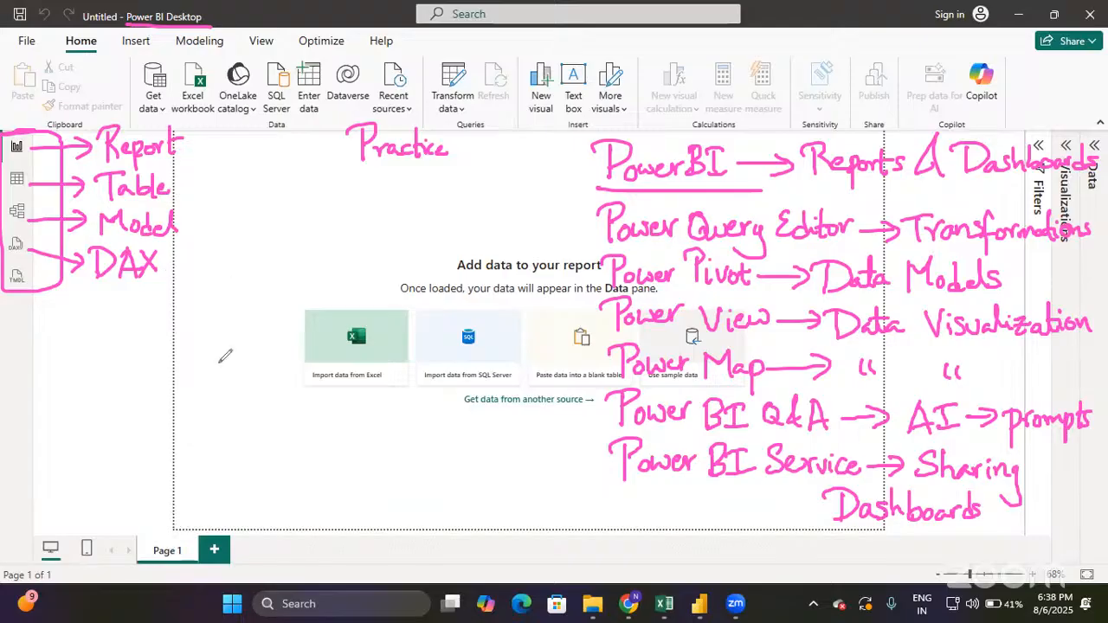
Draw a box around the Page 1 tab and write "Tiles" above it on the canvas.
mouse_move(149, 537)
mouse_down()
mouse_move(161, 574)
mouse_move(197, 539)
mouse_up()
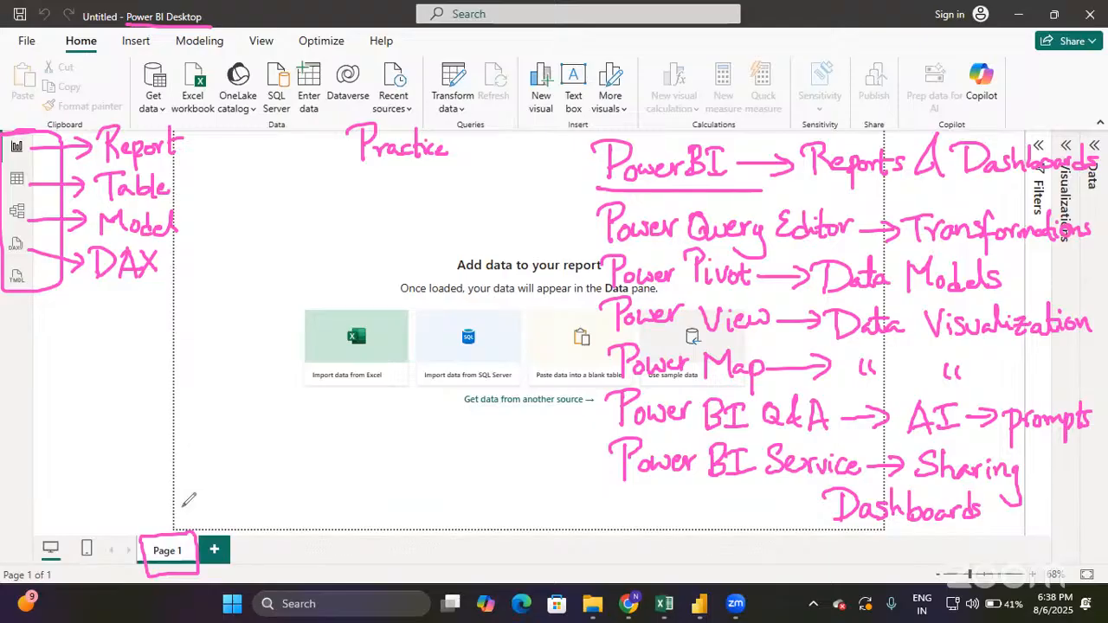
drag(199, 459, 239, 450)
mouse_move(223, 452)
mouse_down()
mouse_move(223, 483)
mouse_move(267, 480)
mouse_up()
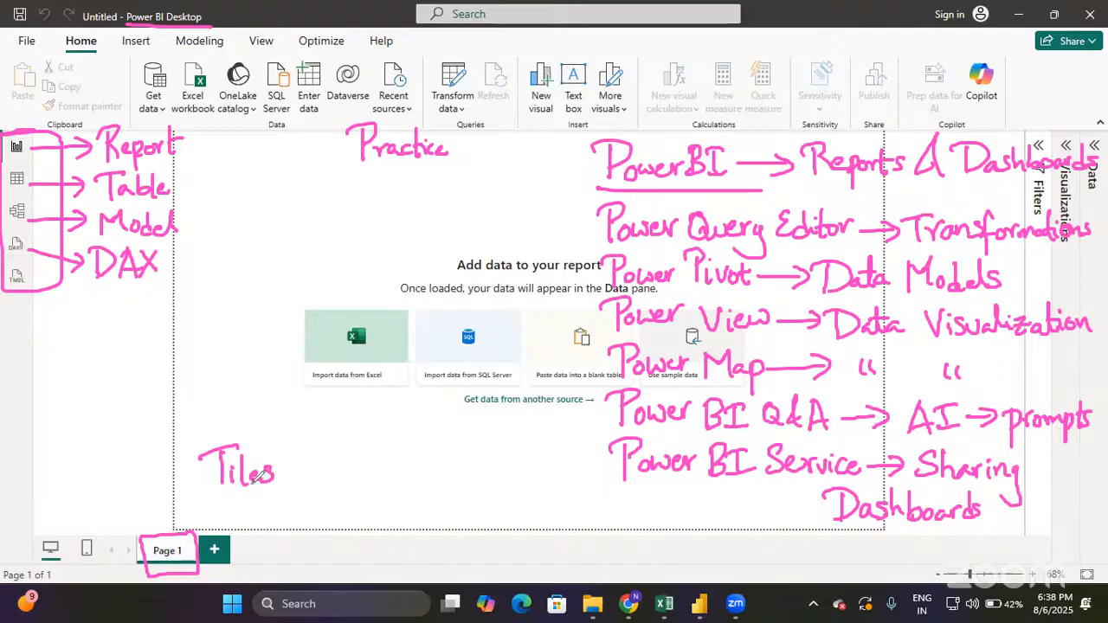
drag(220, 466, 232, 462)
Tick Report and Model, add "(Preview)" beside Table, underline "Dashboards", mark Power Pivot with a circled 2, and circle the Model view icon.
drag(190, 146, 250, 108)
drag(964, 181, 1098, 176)
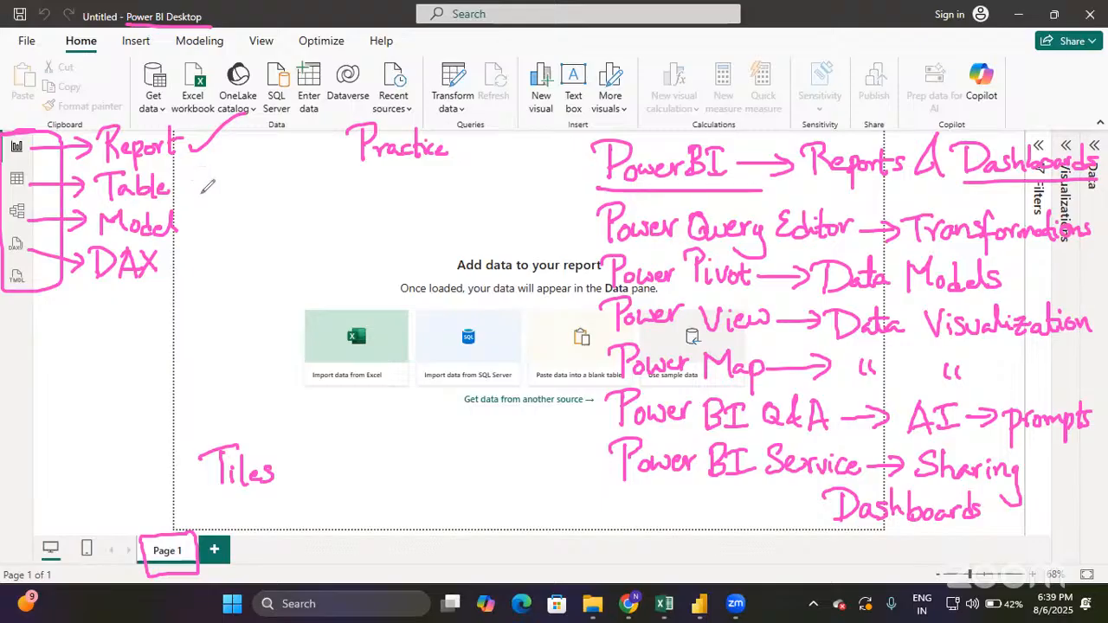
mouse_move(198, 165)
mouse_down()
mouse_move(192, 199)
mouse_move(227, 179)
mouse_move(254, 185)
mouse_move(269, 172)
mouse_move(265, 183)
mouse_move(286, 182)
mouse_move(294, 170)
mouse_move(279, 194)
mouse_up()
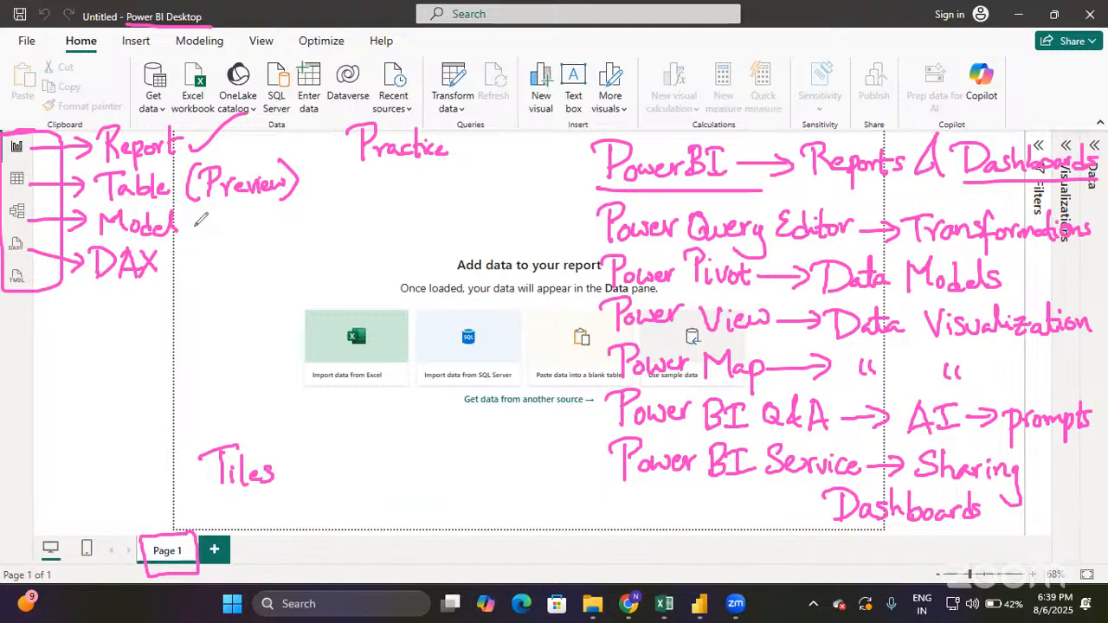
drag(190, 226, 227, 207)
mouse_move(592, 267)
mouse_down()
mouse_move(570, 296)
mouse_move(597, 274)
mouse_up()
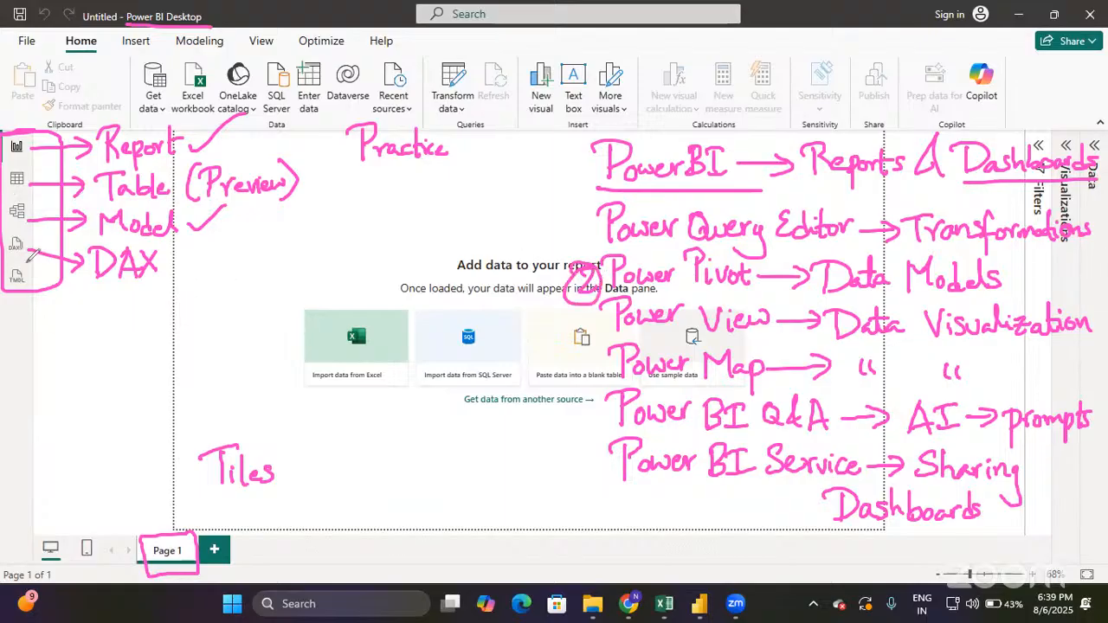
drag(19, 208, 34, 206)
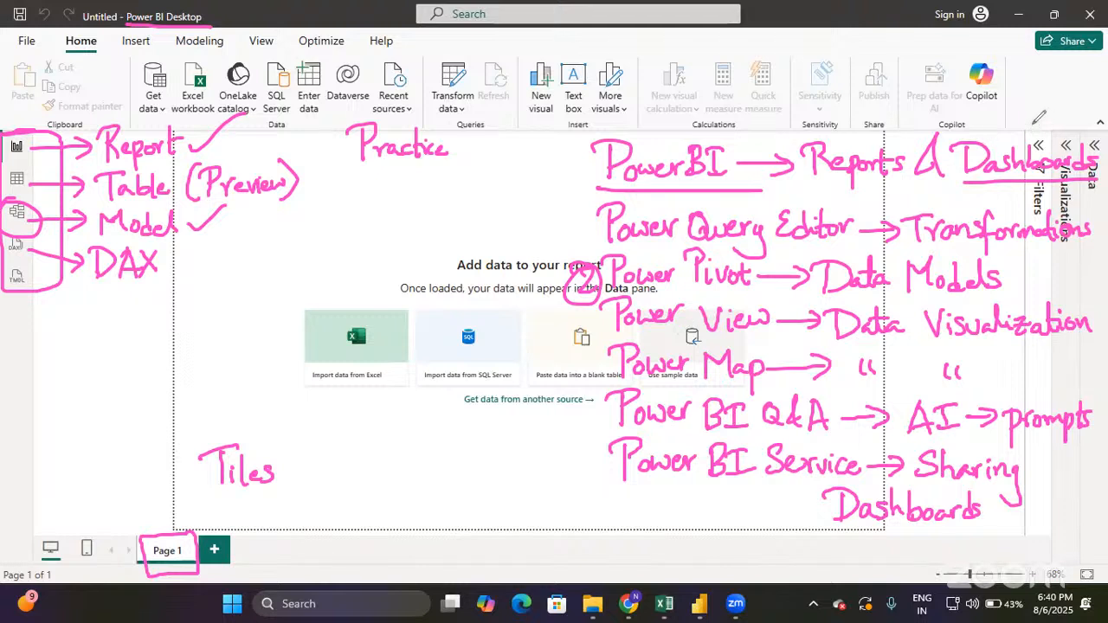
Mark the collapsed Filters, Visualizations and Data panes with a bracket and arrows, then erase all annotations.
drag(1029, 130, 1086, 112)
drag(1062, 74, 1063, 116)
drag(1052, 100, 1078, 104)
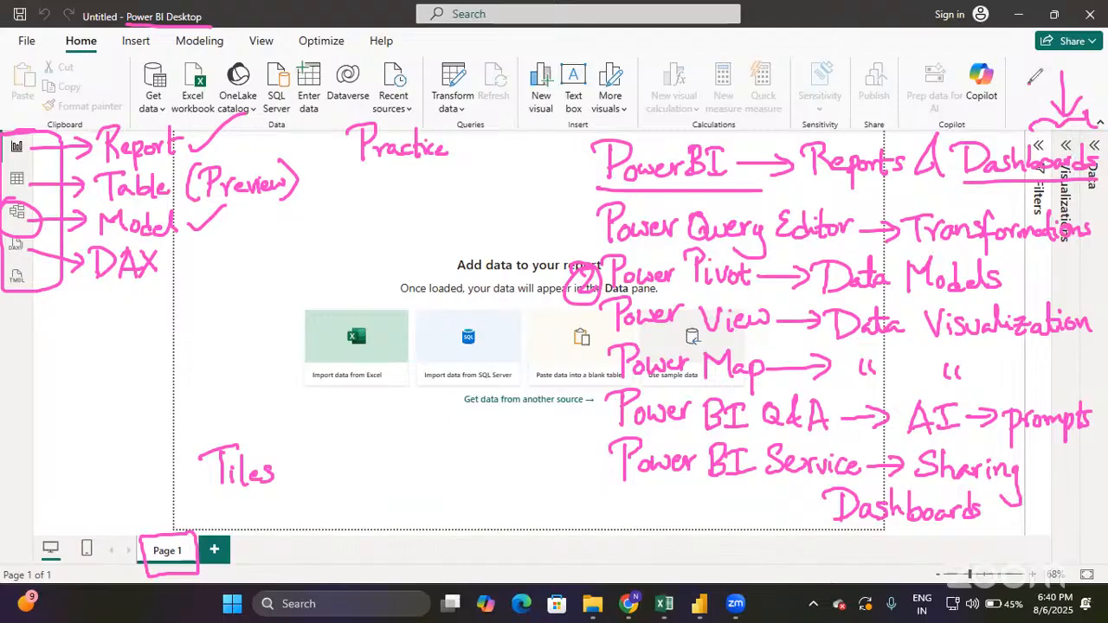
drag(1029, 83, 1030, 121)
drag(1018, 114, 1030, 123)
key(e)
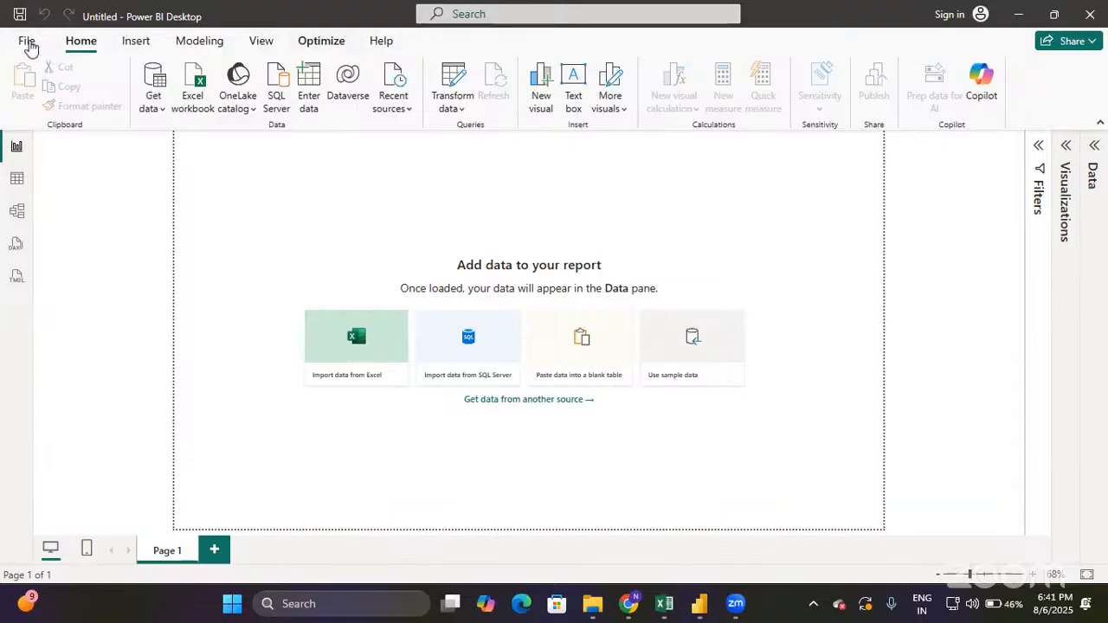
Open the recent report Power Query Editor.pbix.
click(27, 43)
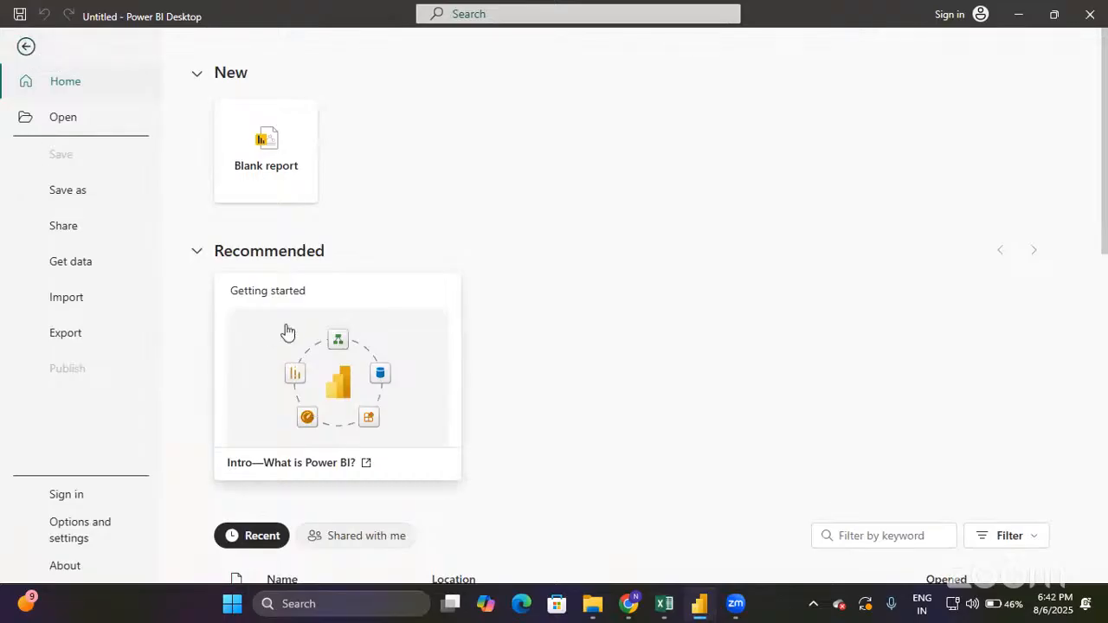
scroll(288, 331, down, 3)
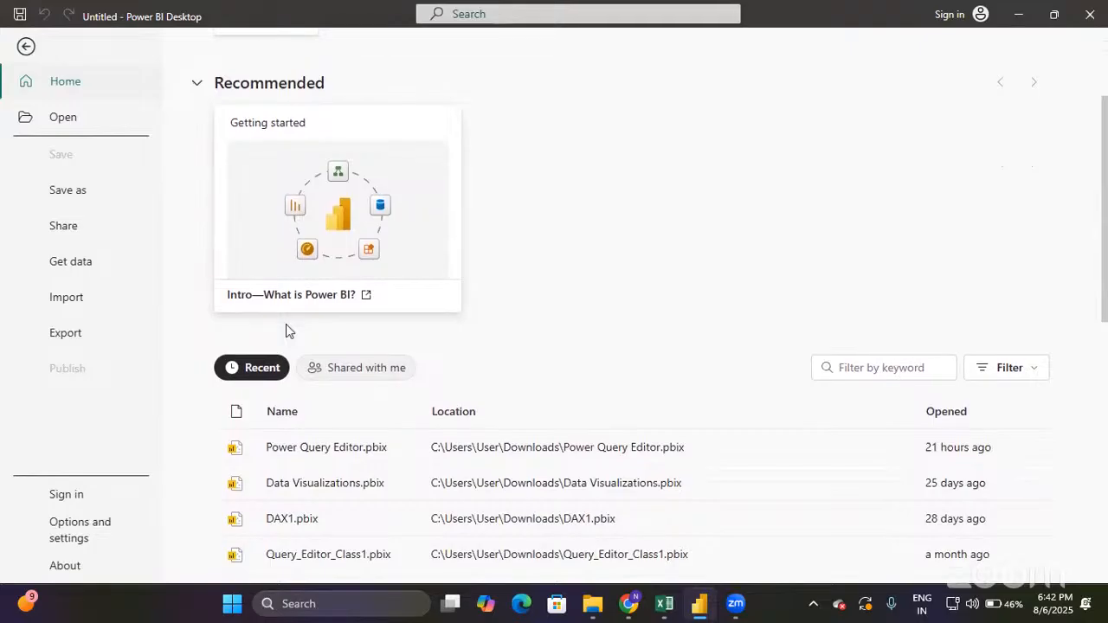
click(344, 449)
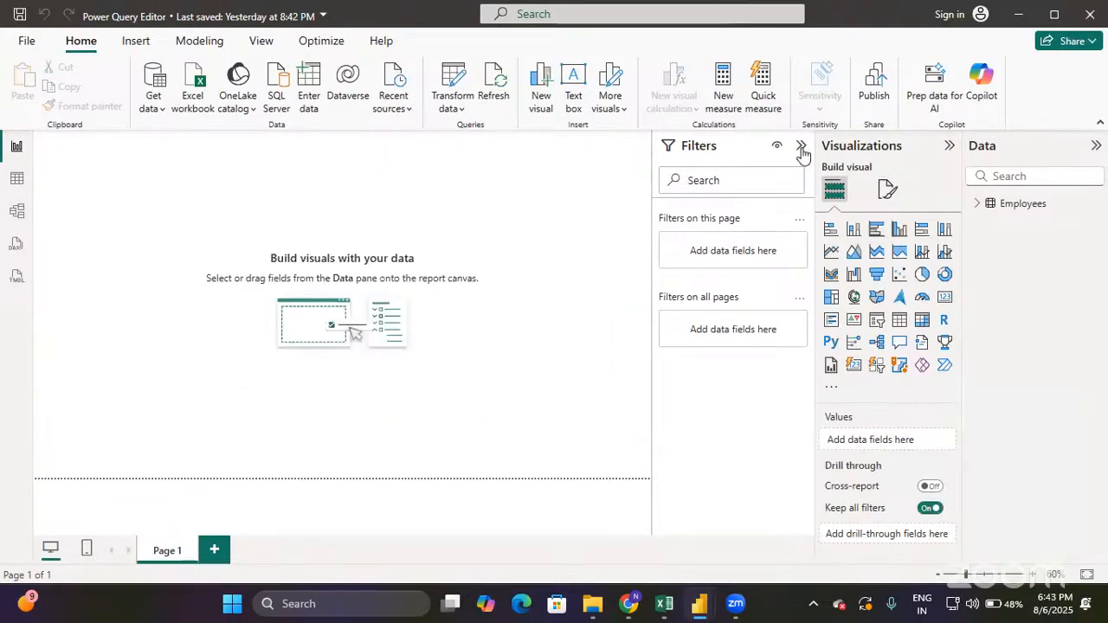
Collapse the Filters and Visualizations panes and expand the Employees table to list its fields.
click(800, 149)
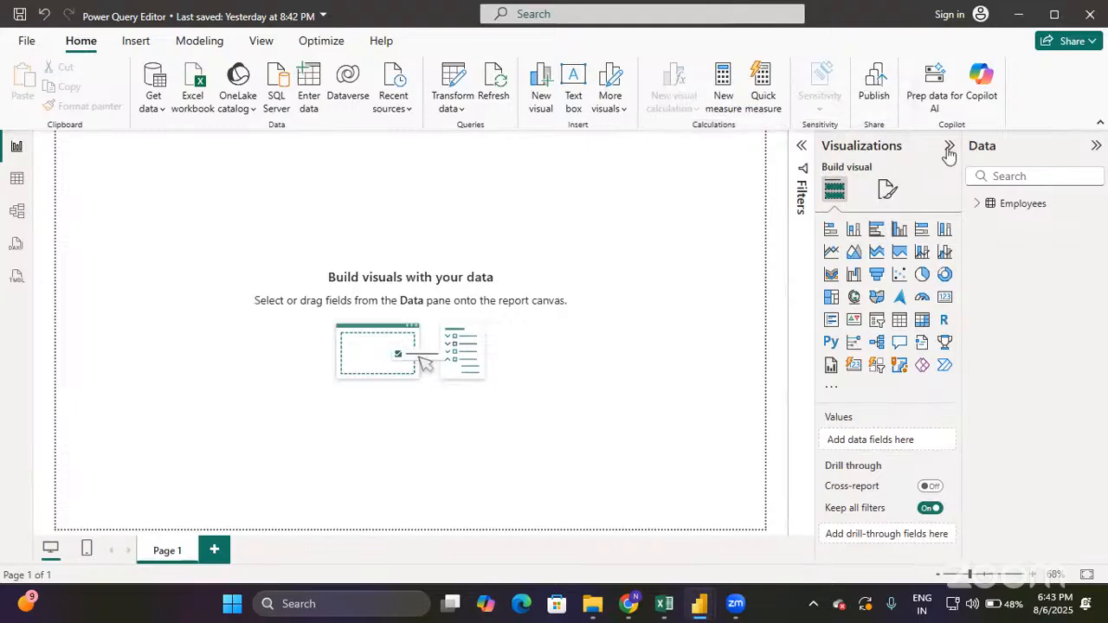
click(950, 148)
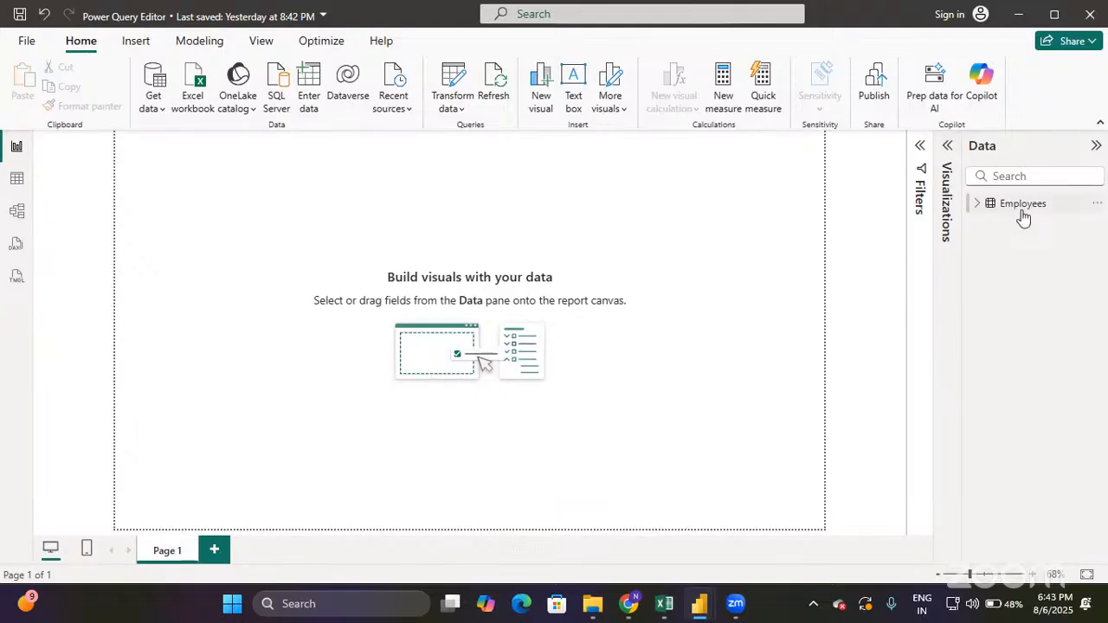
mouse_move(1023, 217)
click(979, 206)
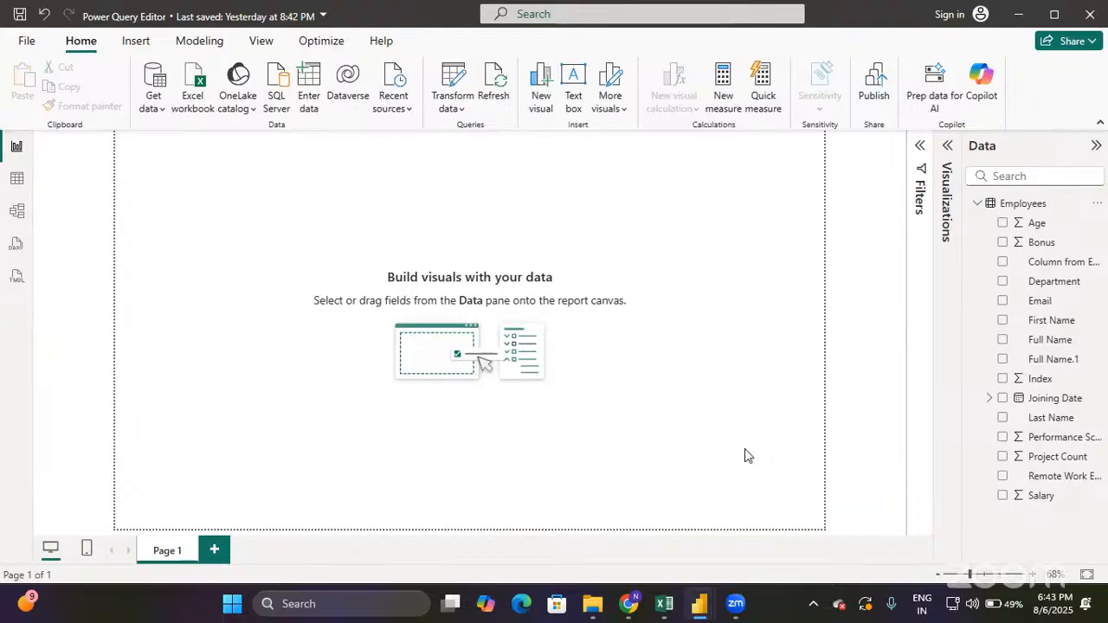
Box the sigma symbols beside Age and Bonus and draw an arrow from them to the handwritten label "Numeric".
key(ctrl+2)
mouse_move(1026, 215)
mouse_down()
mouse_move(1008, 254)
mouse_move(1027, 217)
mouse_move(1044, 121)
mouse_move(1050, 138)
mouse_up()
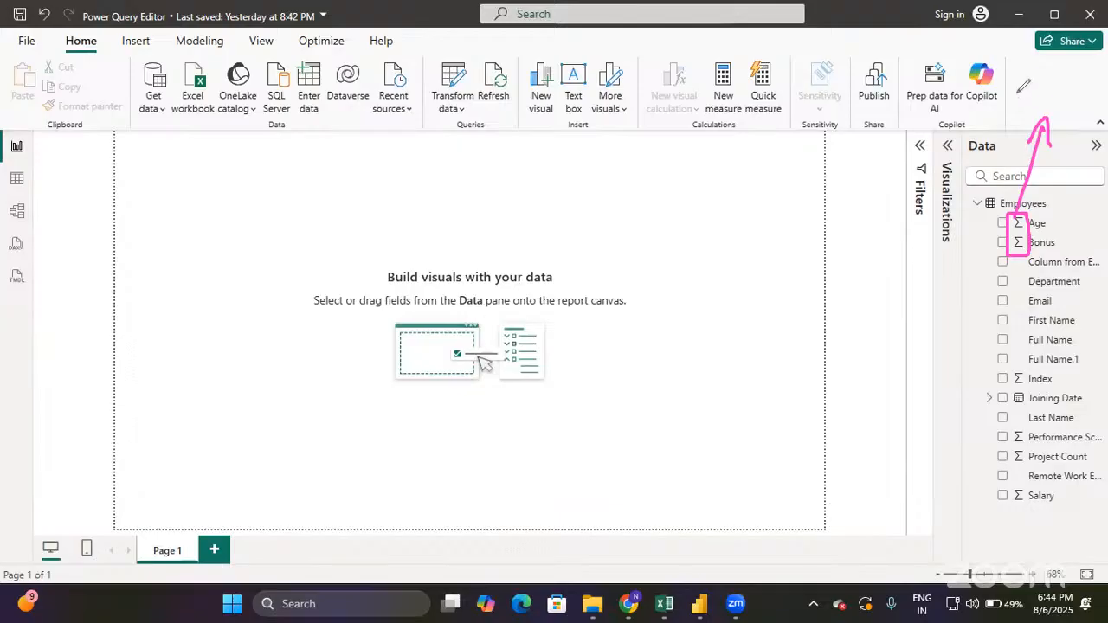
mouse_move(1009, 108)
mouse_down()
mouse_move(1011, 83)
mouse_move(1032, 102)
mouse_move(1093, 94)
mouse_move(1089, 107)
mouse_up()
drag(1100, 97, 1097, 108)
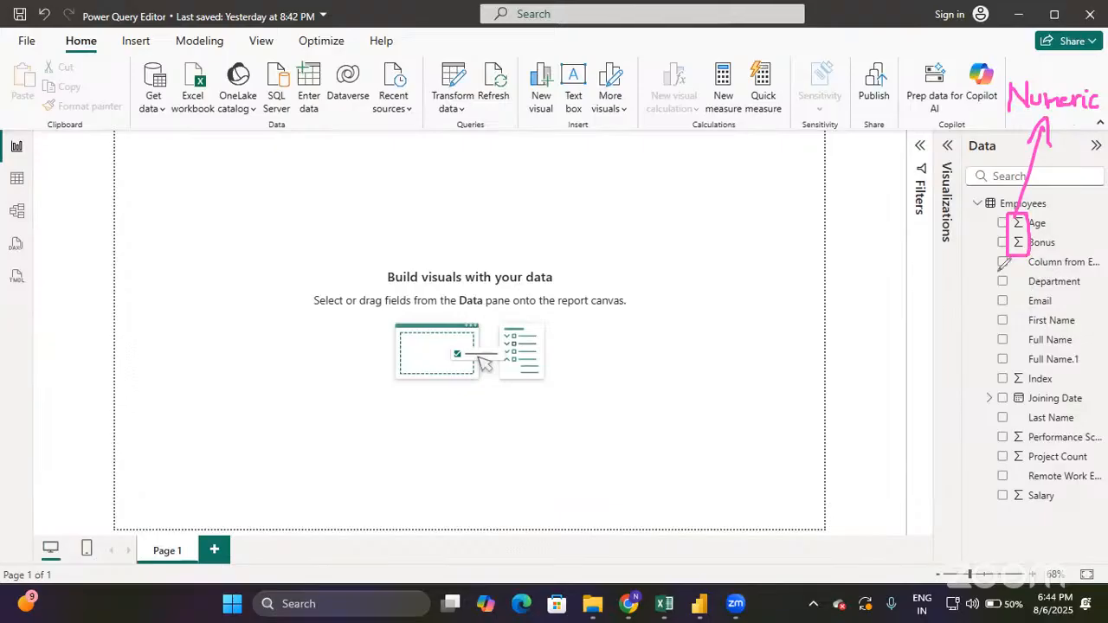
Bracket the fields from Column from Examples down to Index and label them "Non Numeric".
mouse_move(996, 258)
mouse_down()
mouse_move(979, 298)
mouse_move(994, 377)
mouse_up()
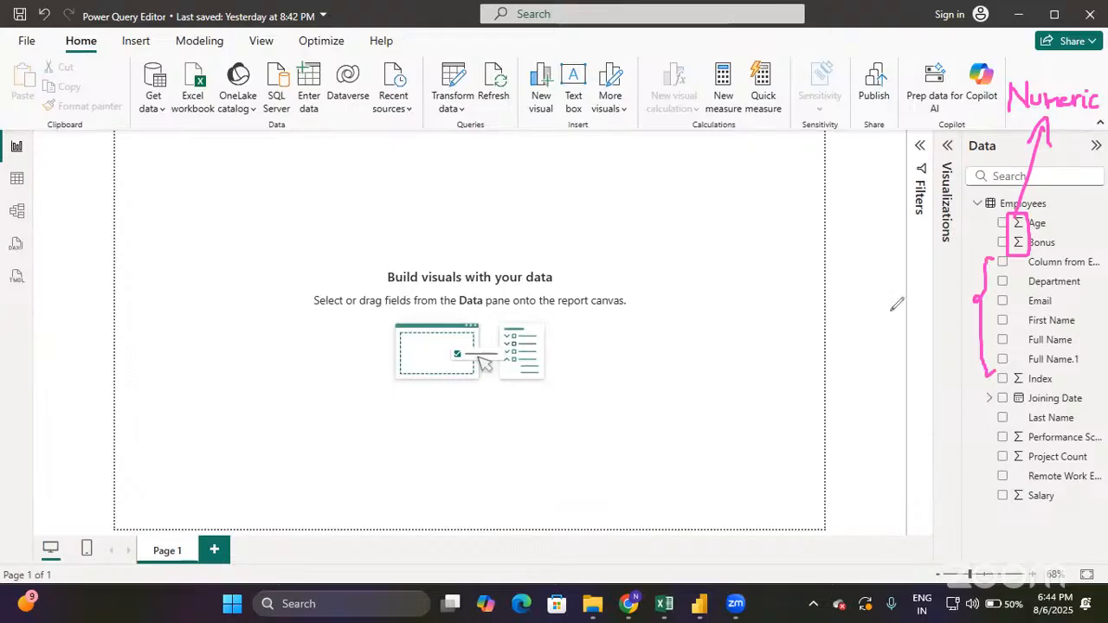
mouse_move(890, 317)
mouse_down()
mouse_move(909, 288)
mouse_move(942, 308)
mouse_up()
mouse_move(896, 345)
mouse_down()
mouse_move(909, 328)
mouse_move(985, 331)
mouse_move(968, 339)
mouse_up()
drag(979, 331, 976, 341)
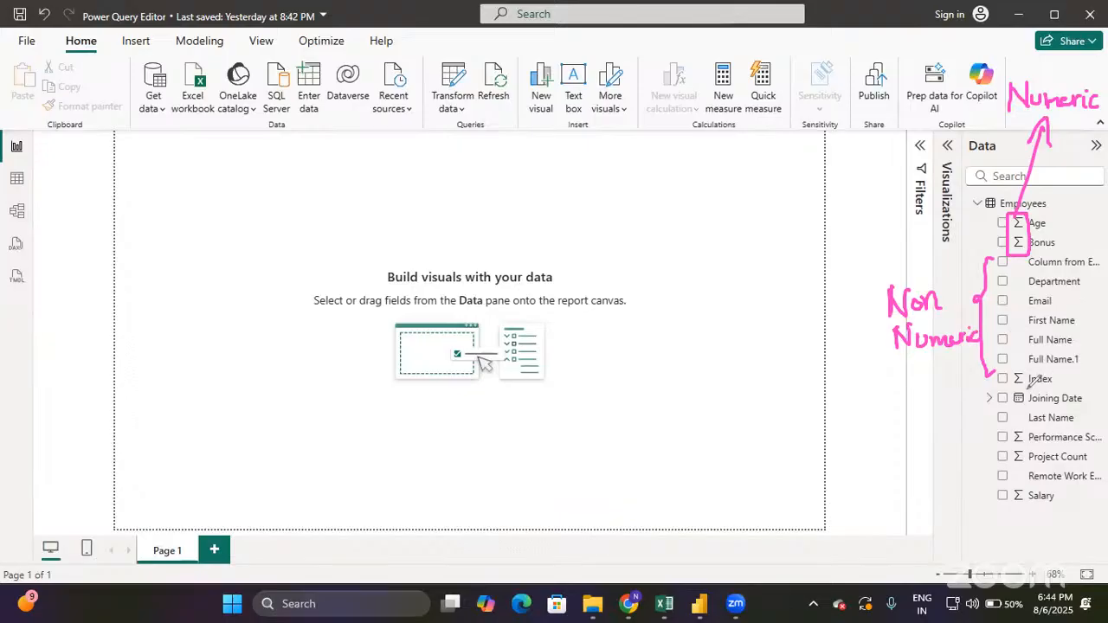
Underline the Index field, draw an arrow out from the Joining Date calendar symbol, and erase all annotations.
drag(1010, 388, 1064, 388)
drag(1018, 399, 968, 410)
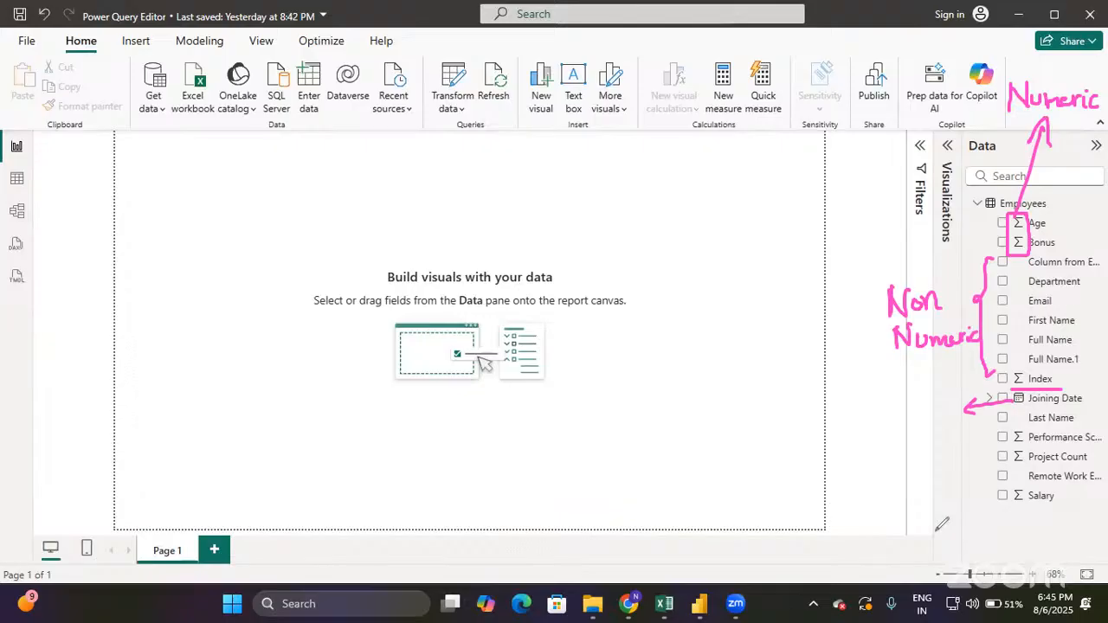
key(Escape)
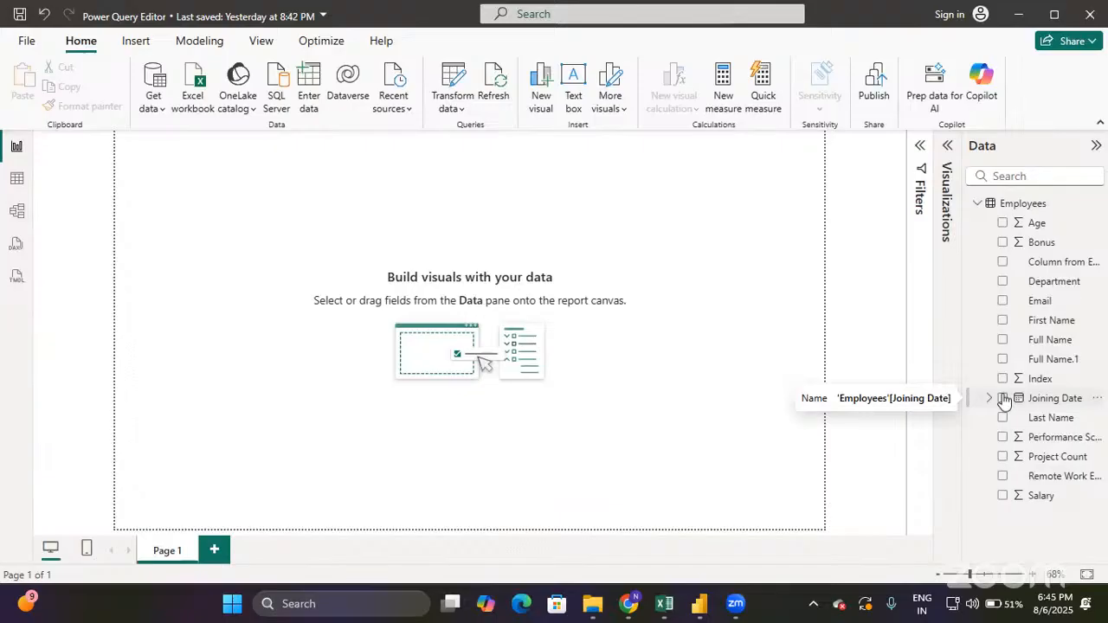
Open the Employees query for transformation in the Power Query Editor.
click(458, 103)
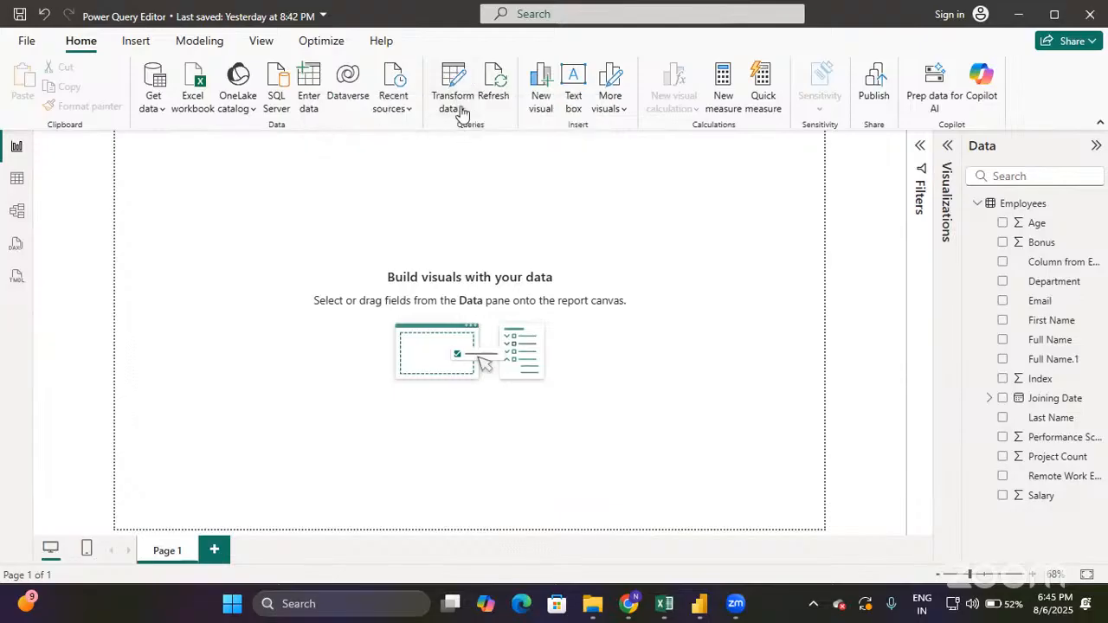
click(462, 112)
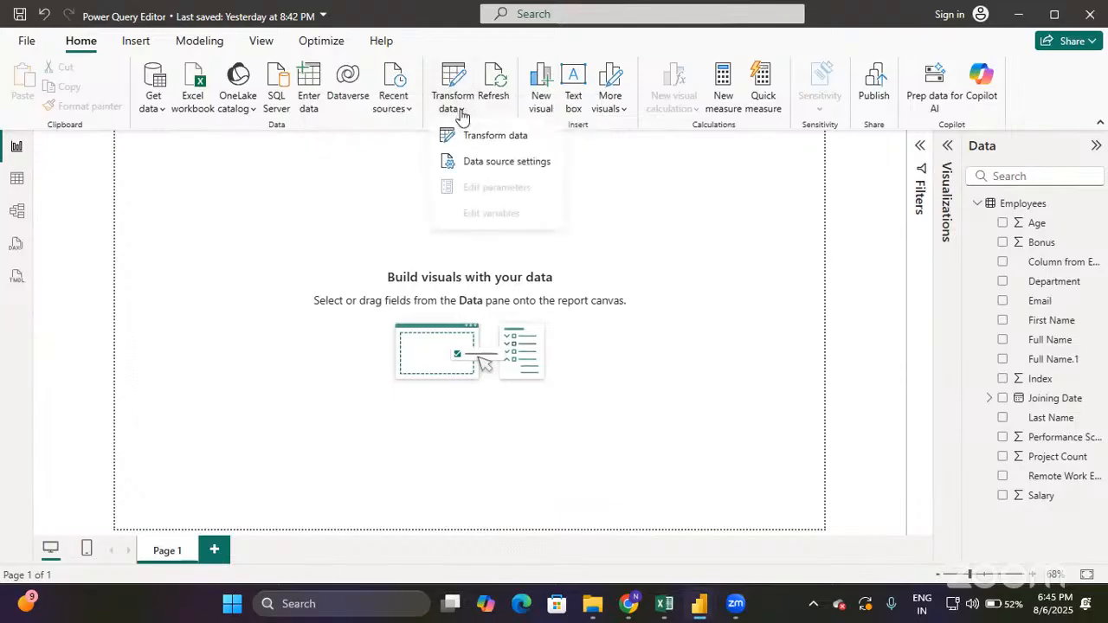
click(498, 139)
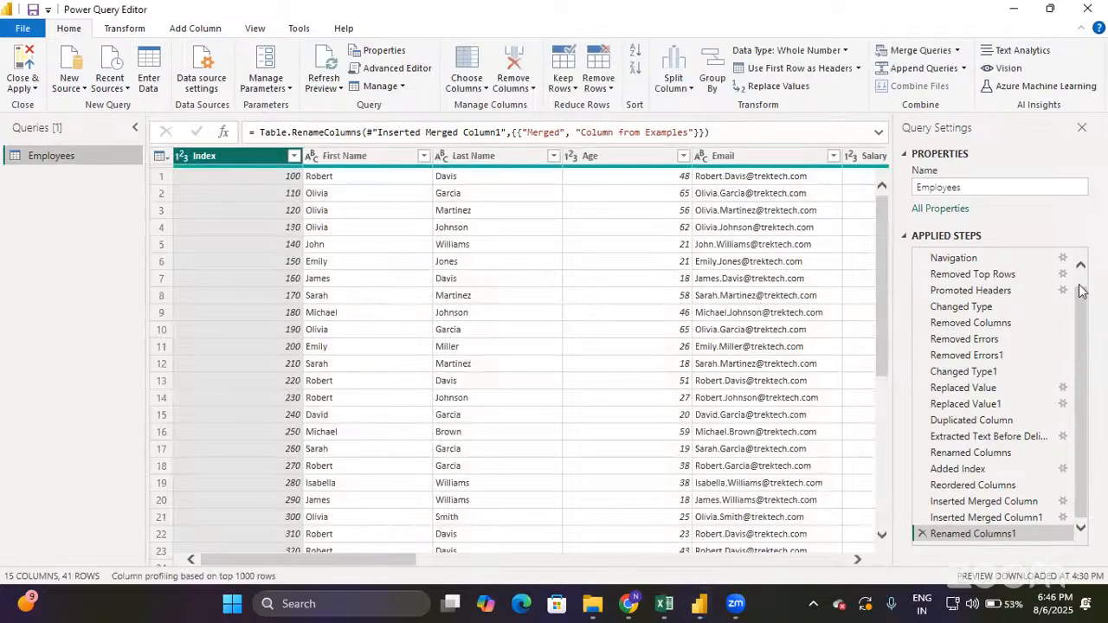
Review the Employees query's applied steps and compare the Transform commands with the Add Column commands.
scroll(1079, 286, up, 1)
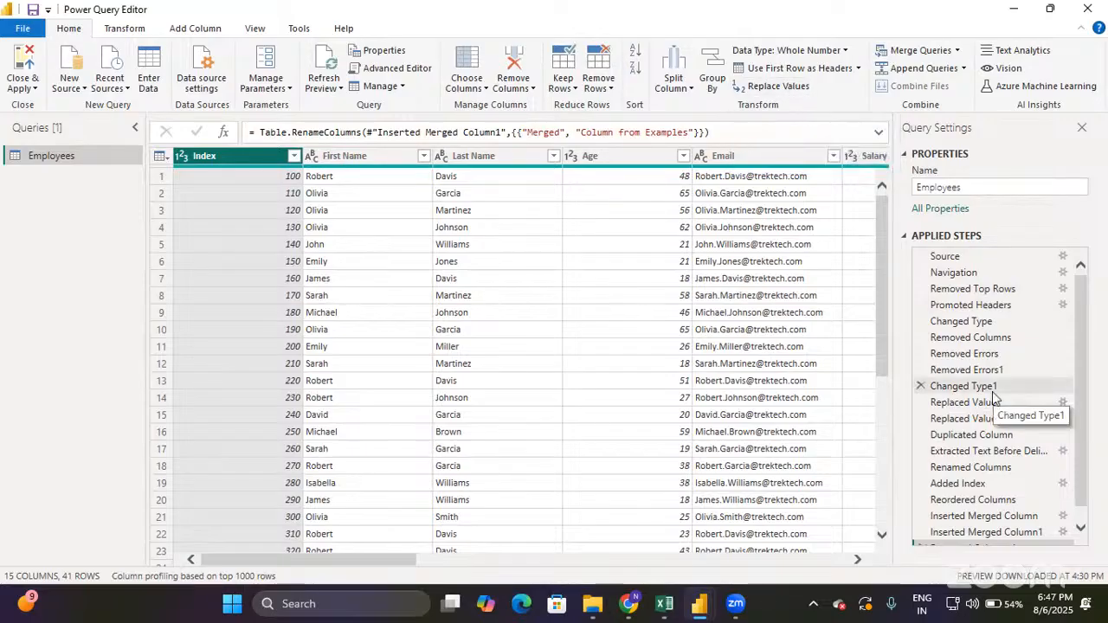
scroll(992, 414, down, 1)
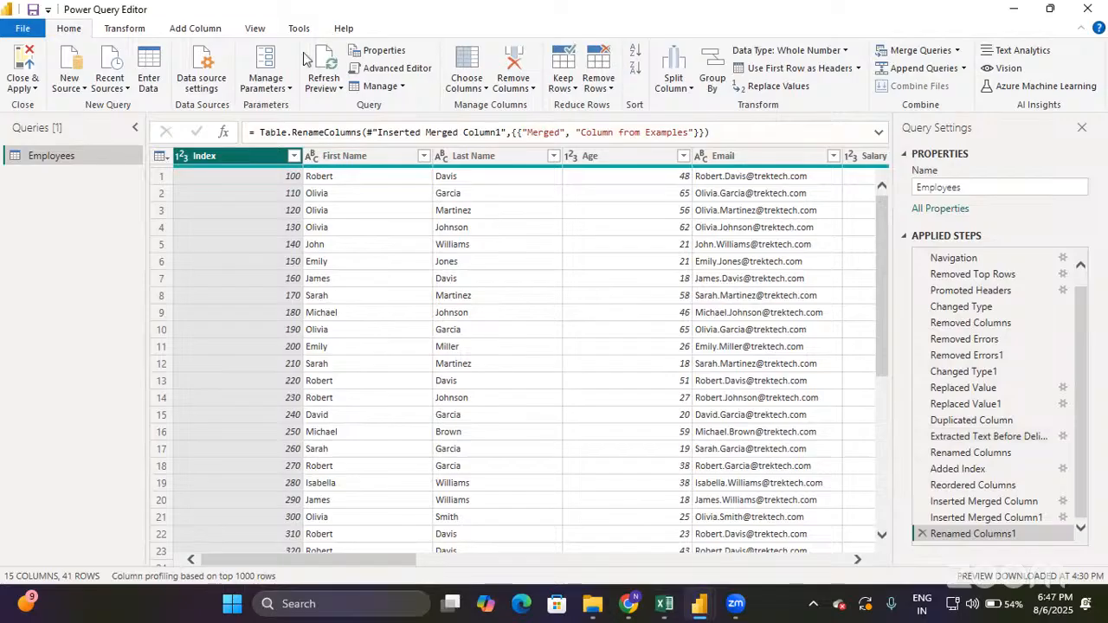
click(130, 29)
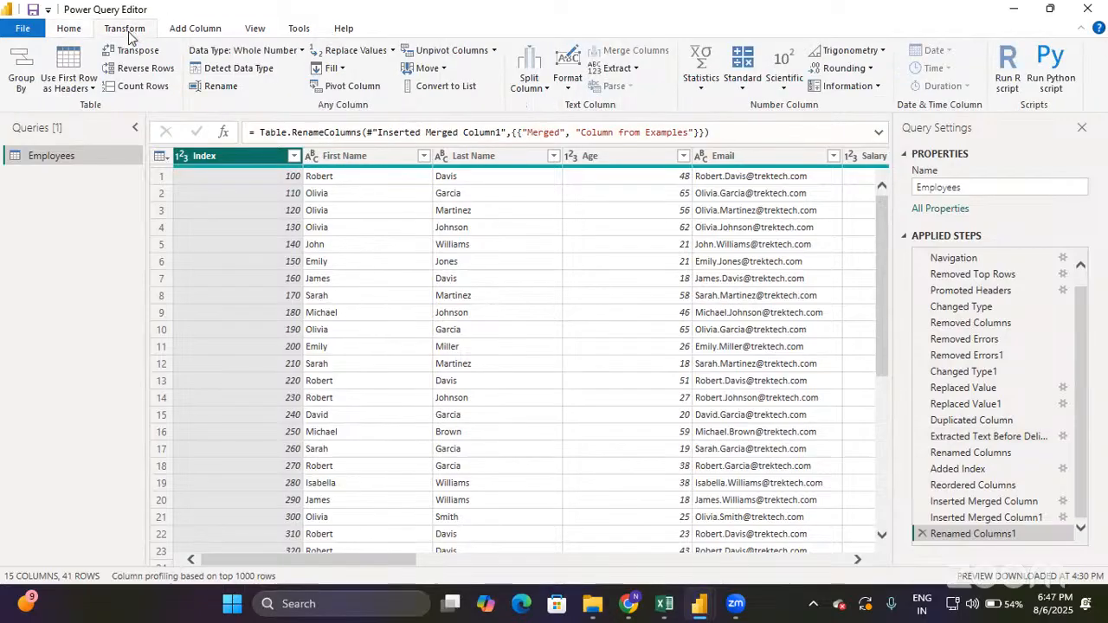
click(189, 31)
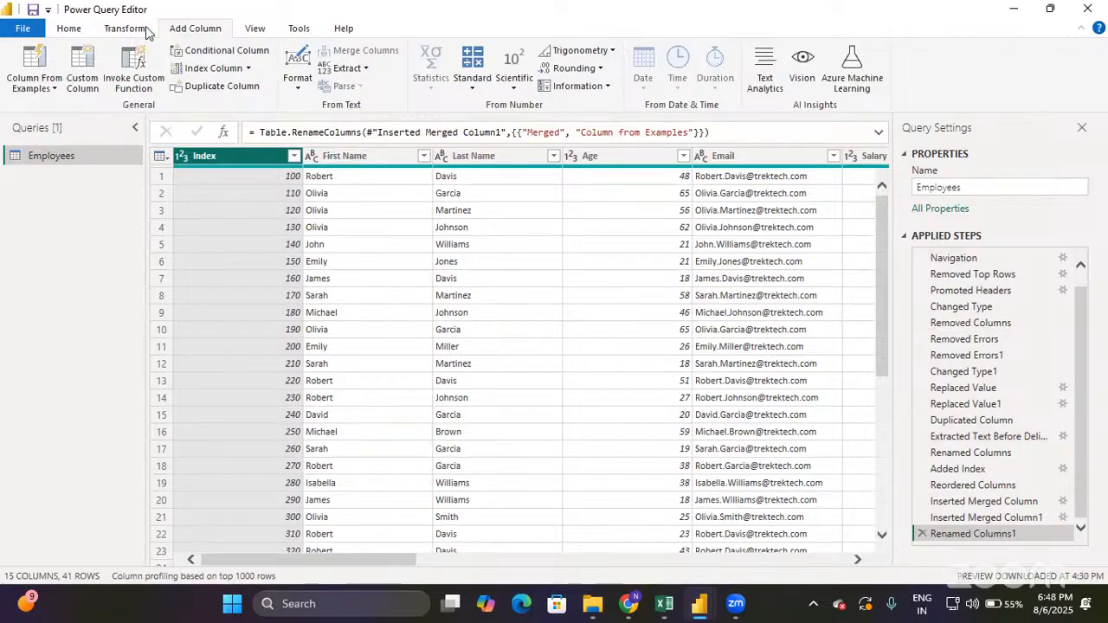
click(138, 32)
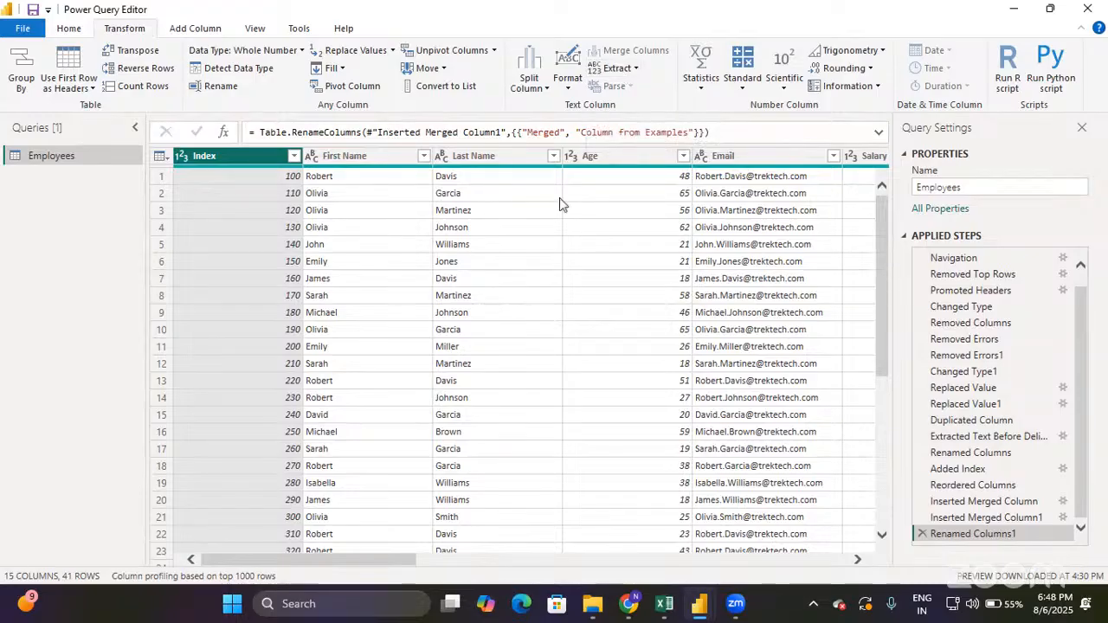
click(201, 29)
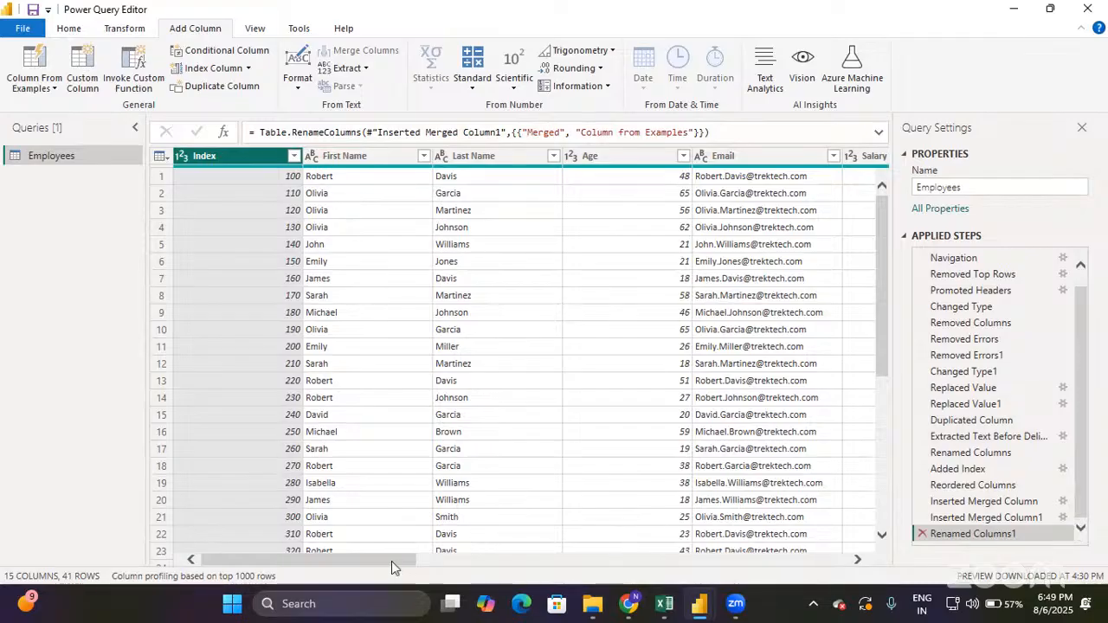
Inspect the Column from Examples column at the far end of the Employees table and return to the Index column.
drag(392, 561, 488, 563)
drag(647, 574, 859, 564)
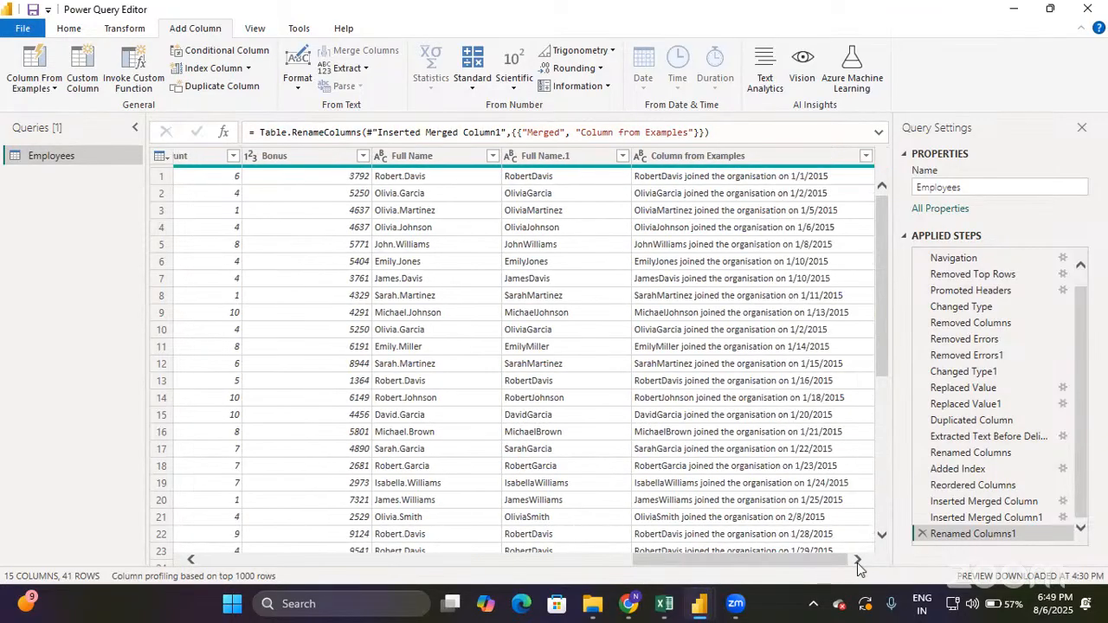
click(717, 156)
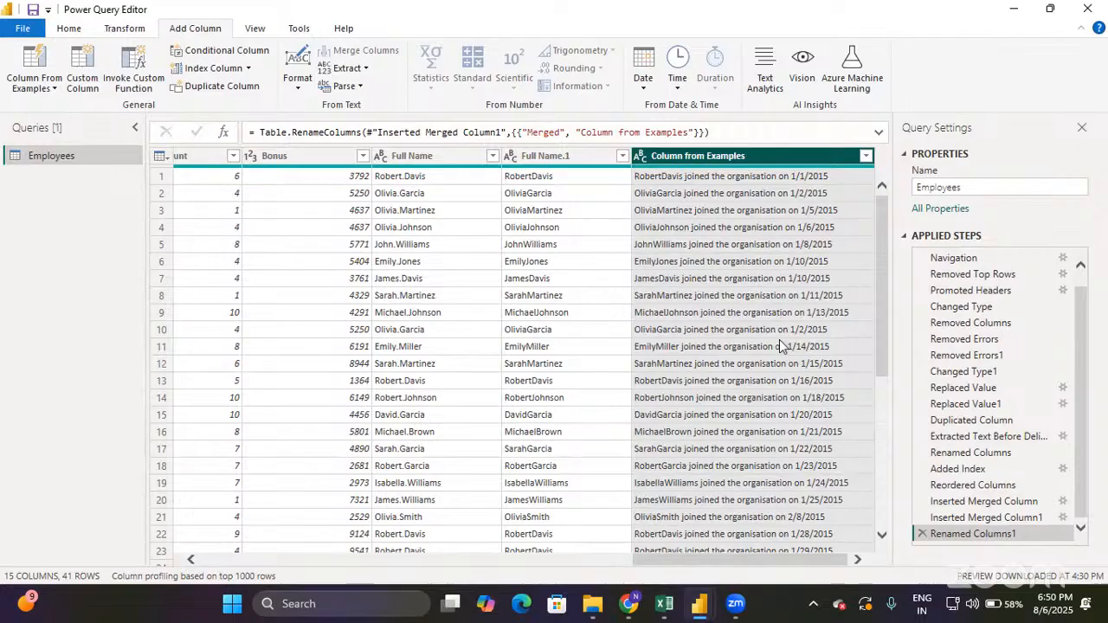
drag(684, 556, 234, 537)
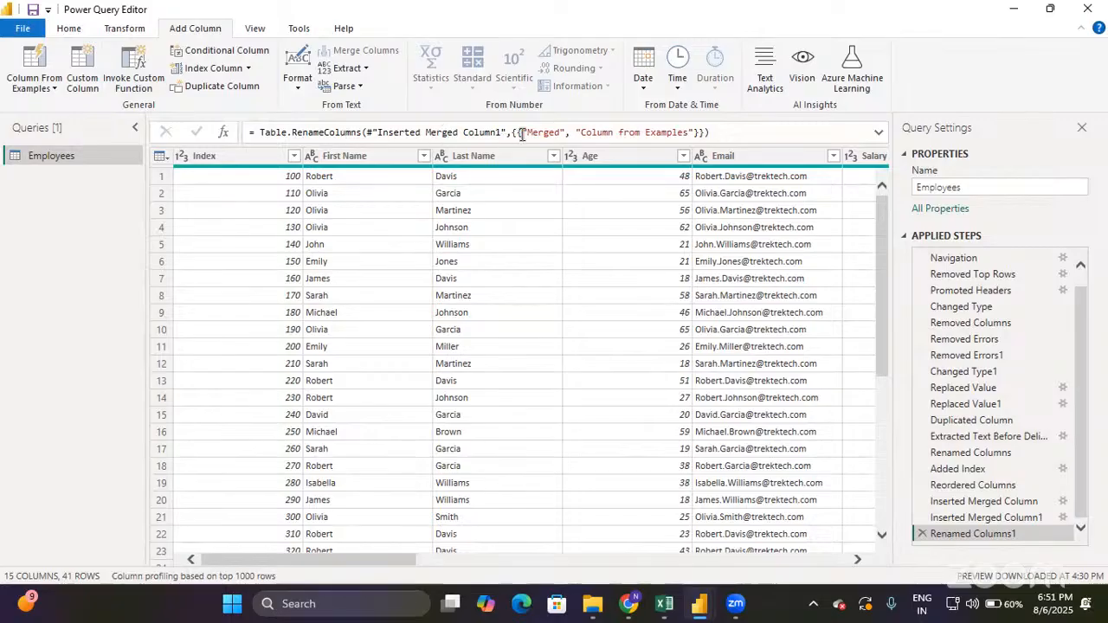
Examine the Renamed Columns1 formula, expanding the formula bar and collapsing it again.
drag(719, 134, 250, 134)
key(Right)
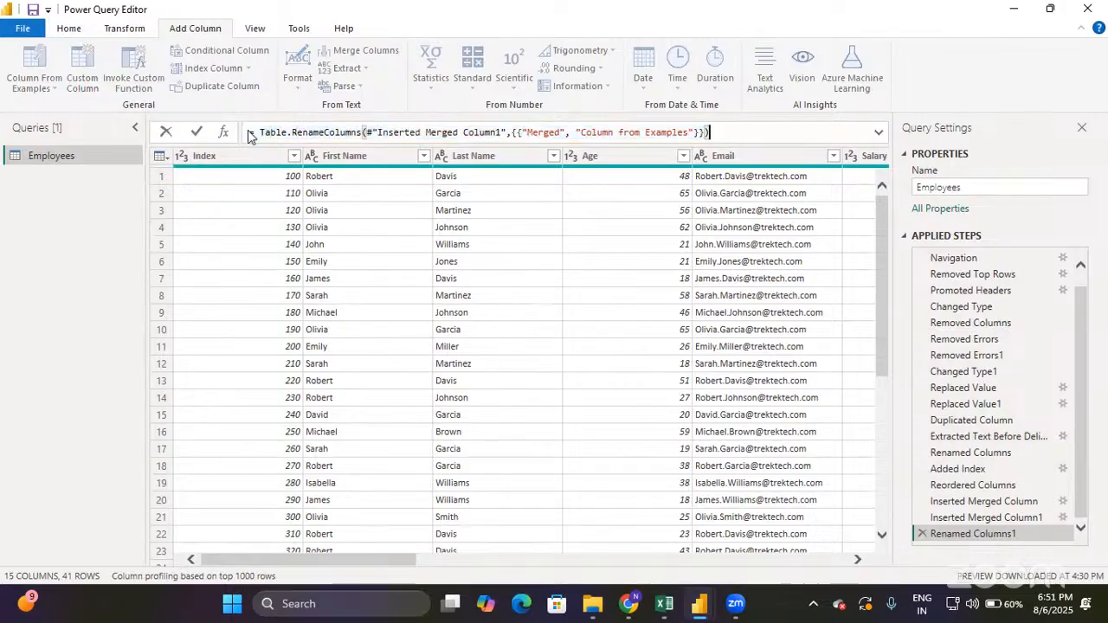
click(879, 132)
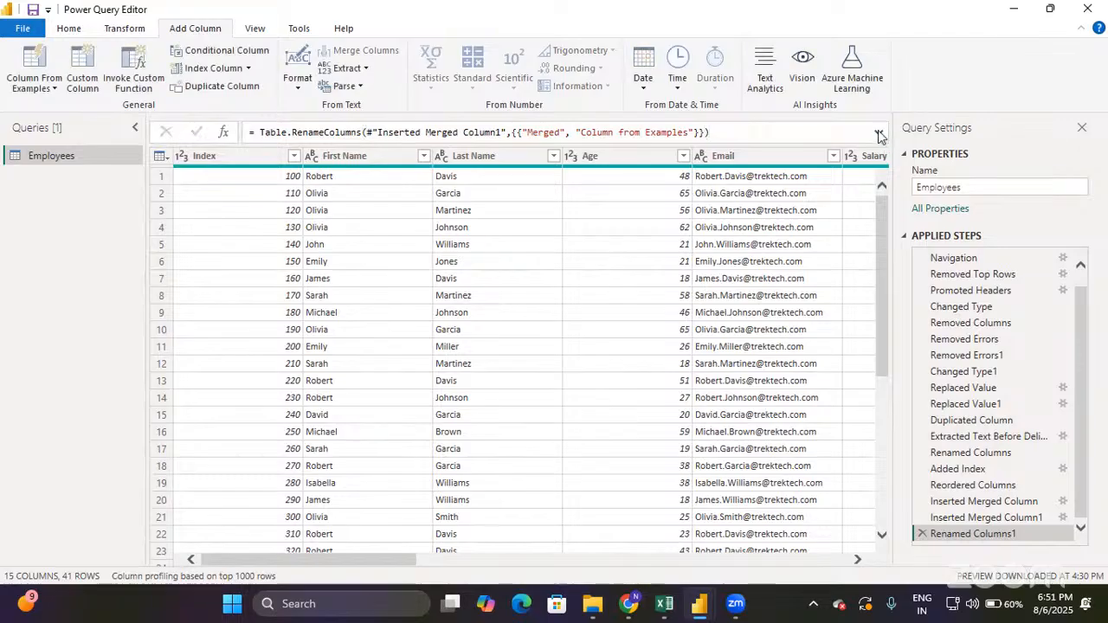
click(879, 132)
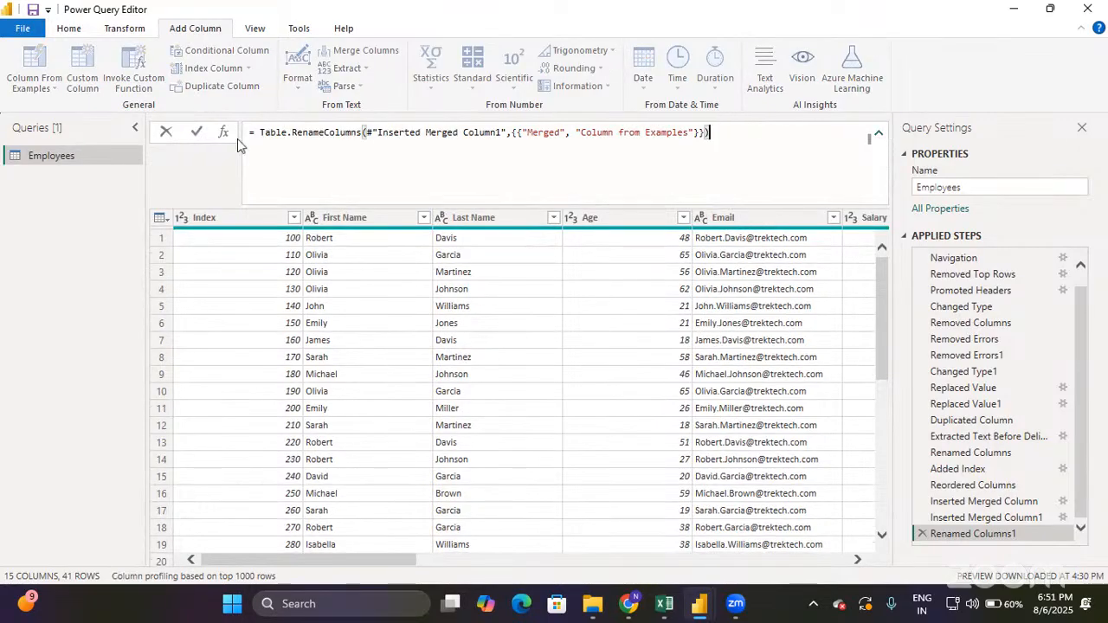
click(879, 134)
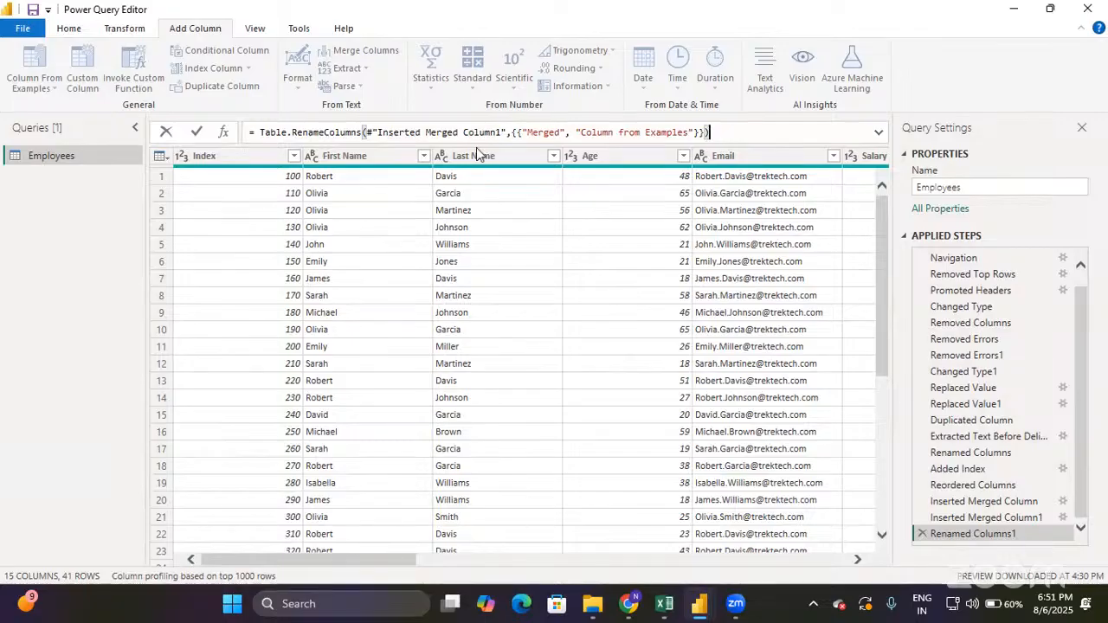
click(101, 228)
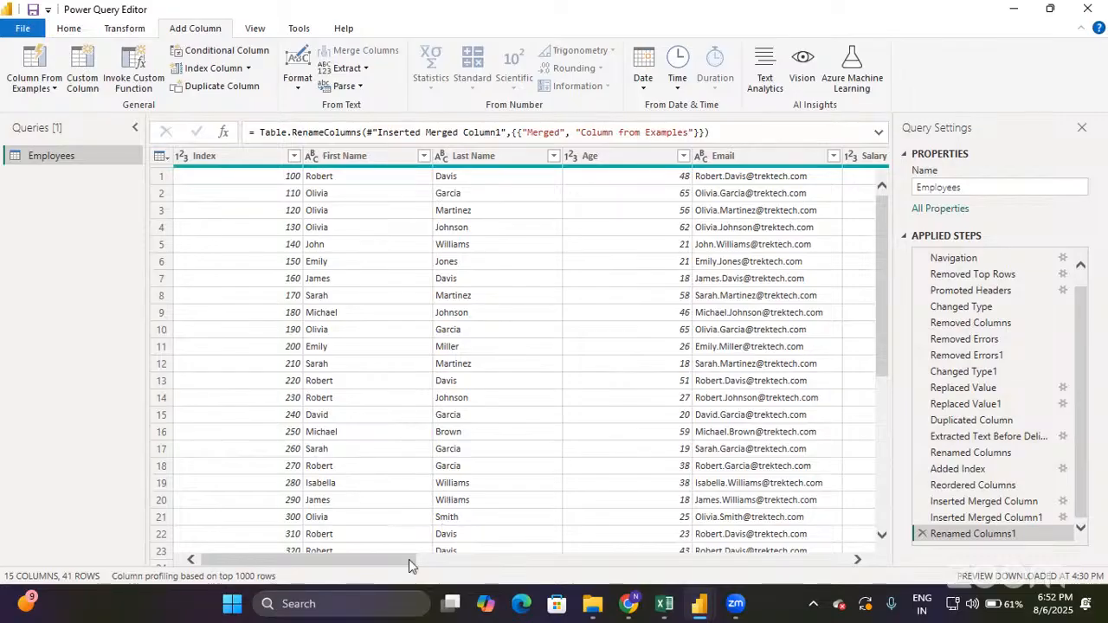
Start a new conditional column on the Employees table and name it Emp_Groups.
drag(409, 559, 537, 556)
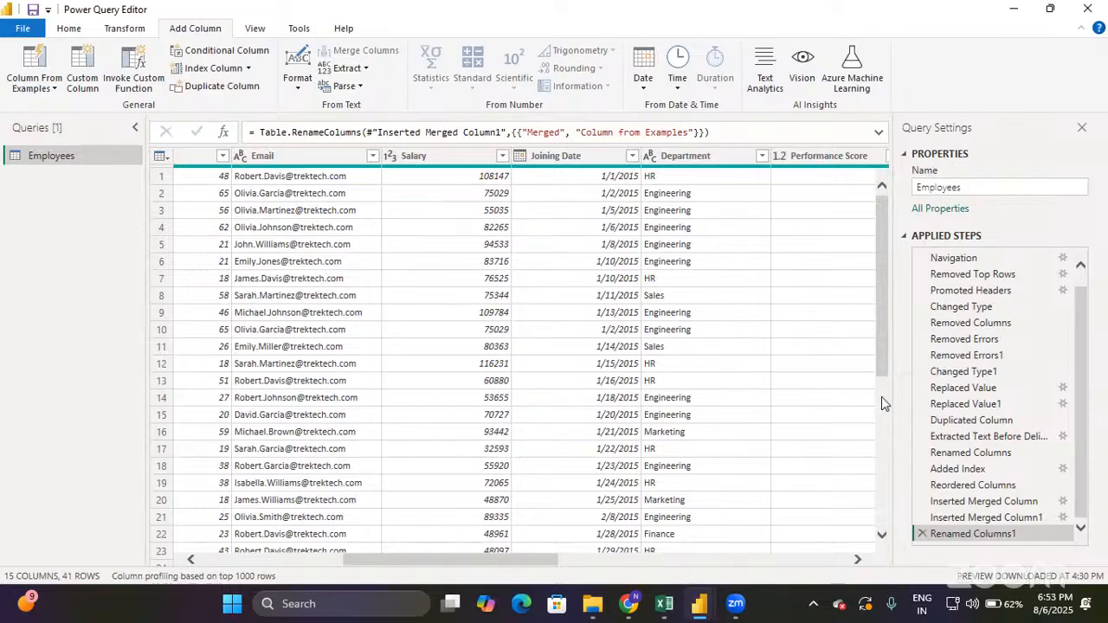
drag(881, 396, 883, 319)
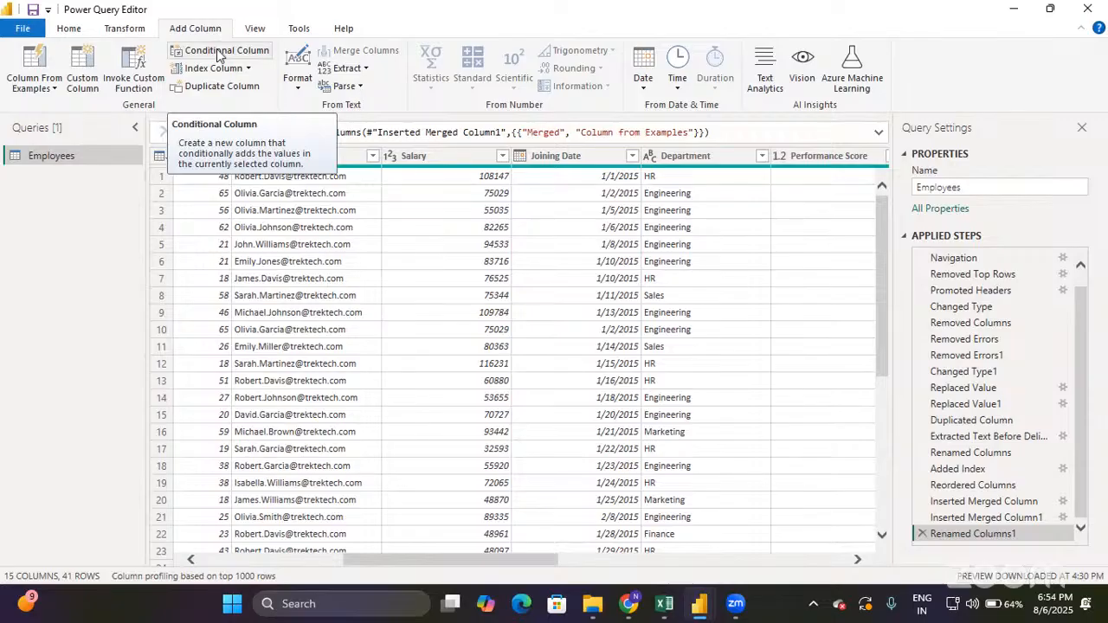
click(218, 54)
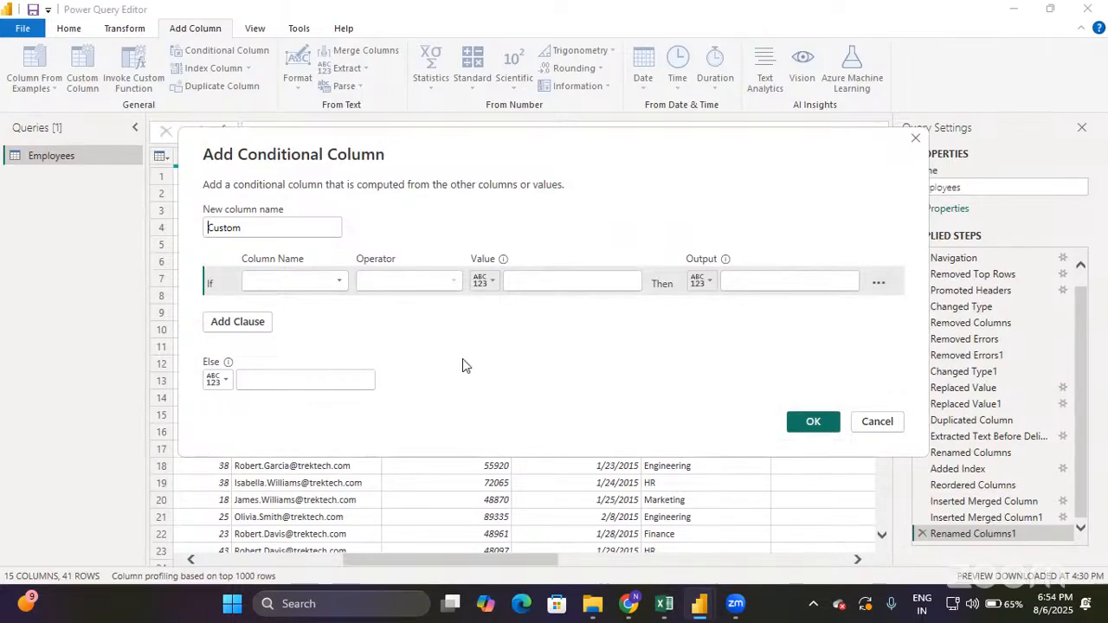
double_click(249, 227)
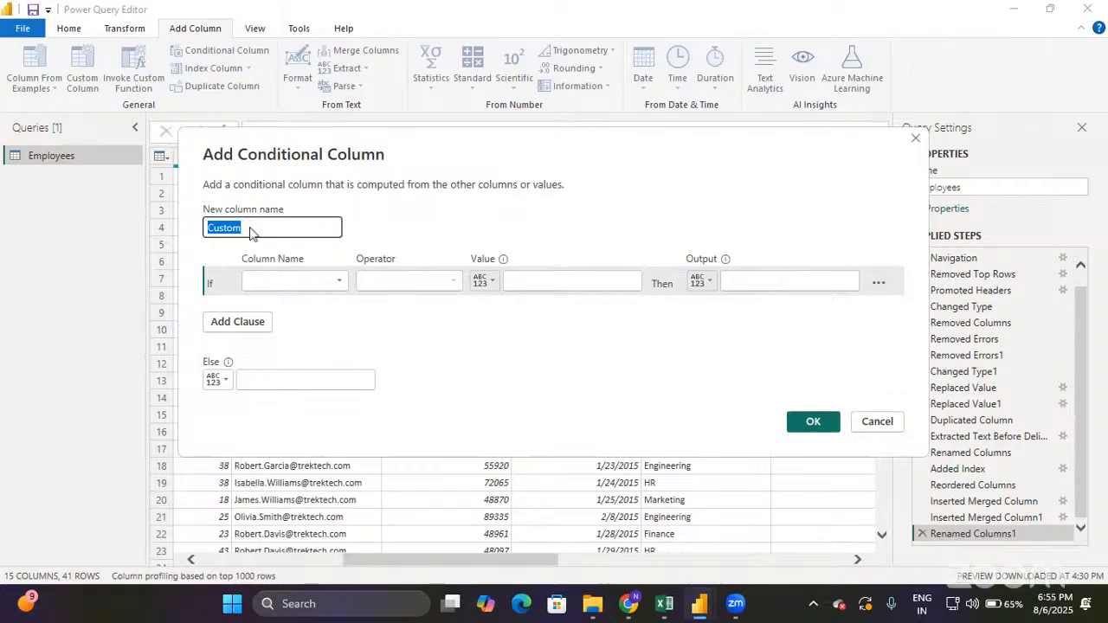
text(Emp_Groups)
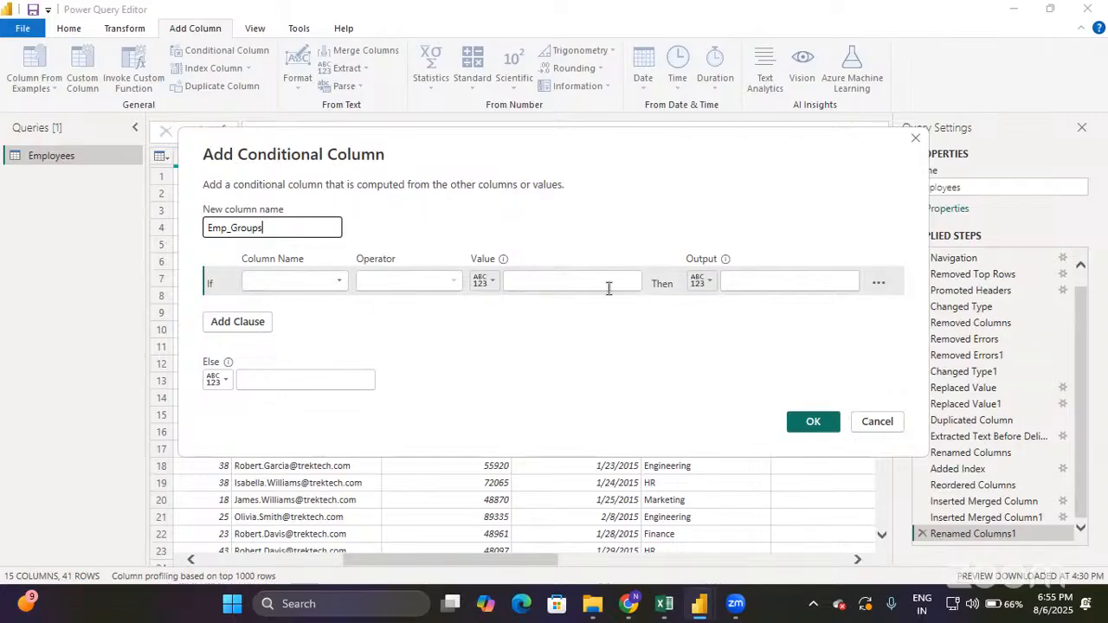
Base the If condition on the Salary column and show the comparison operators offered for it.
click(313, 282)
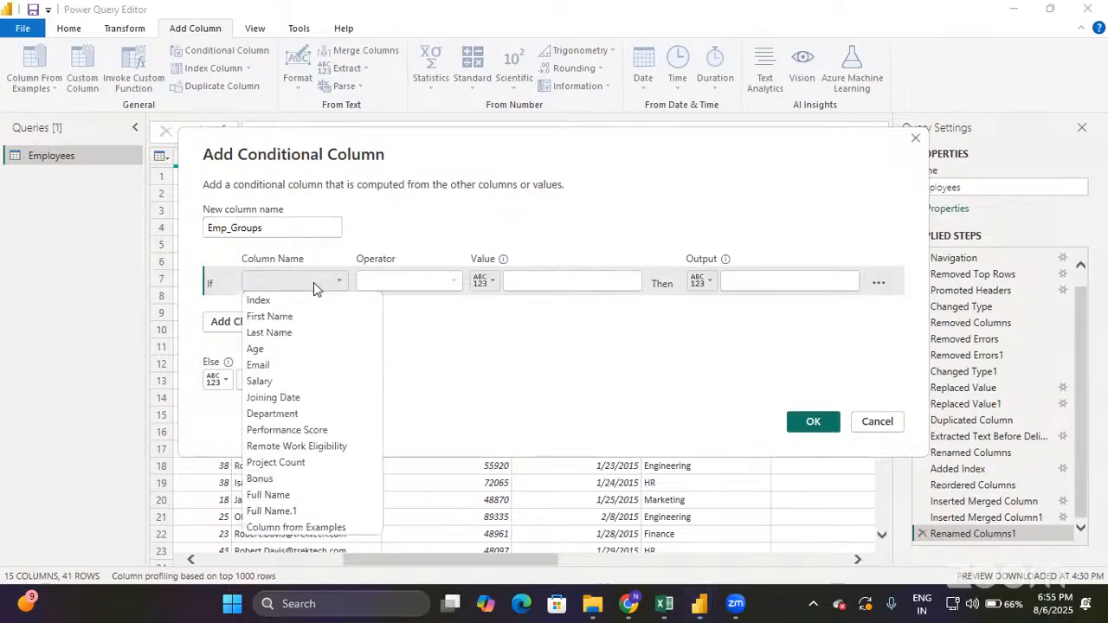
click(301, 381)
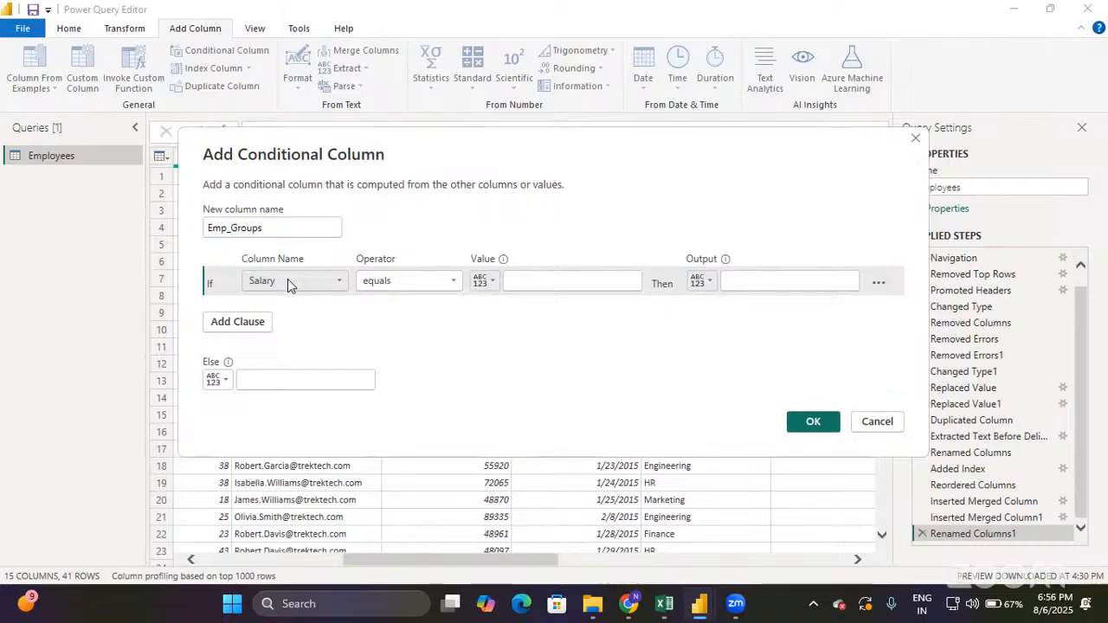
click(426, 280)
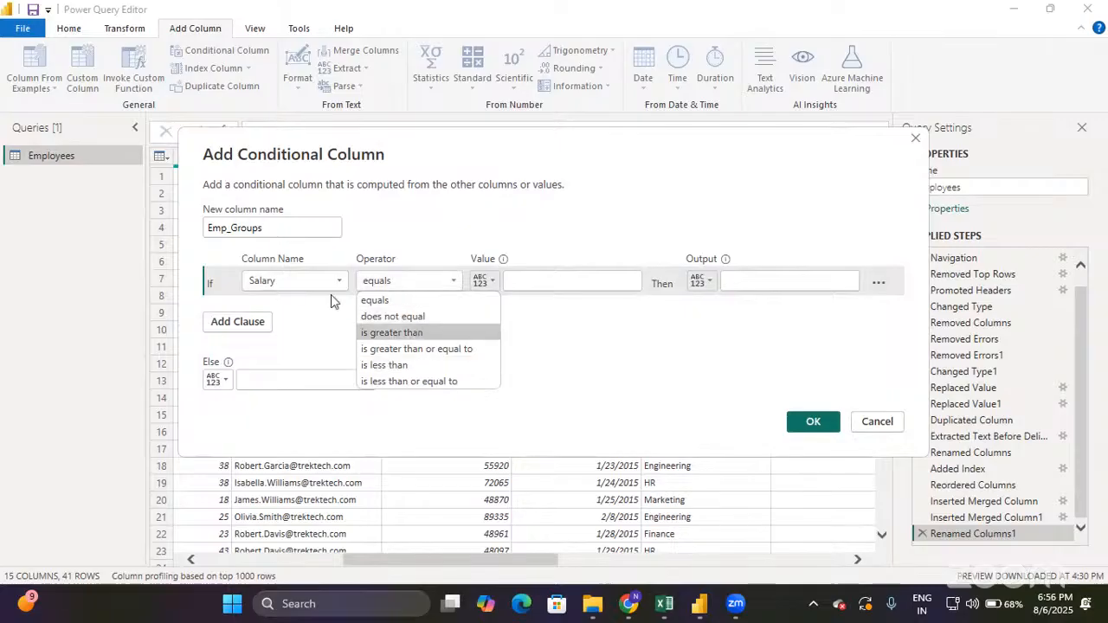
Change the If condition's column to First Name and show the text operators offered for it.
click(284, 282)
click(284, 282)
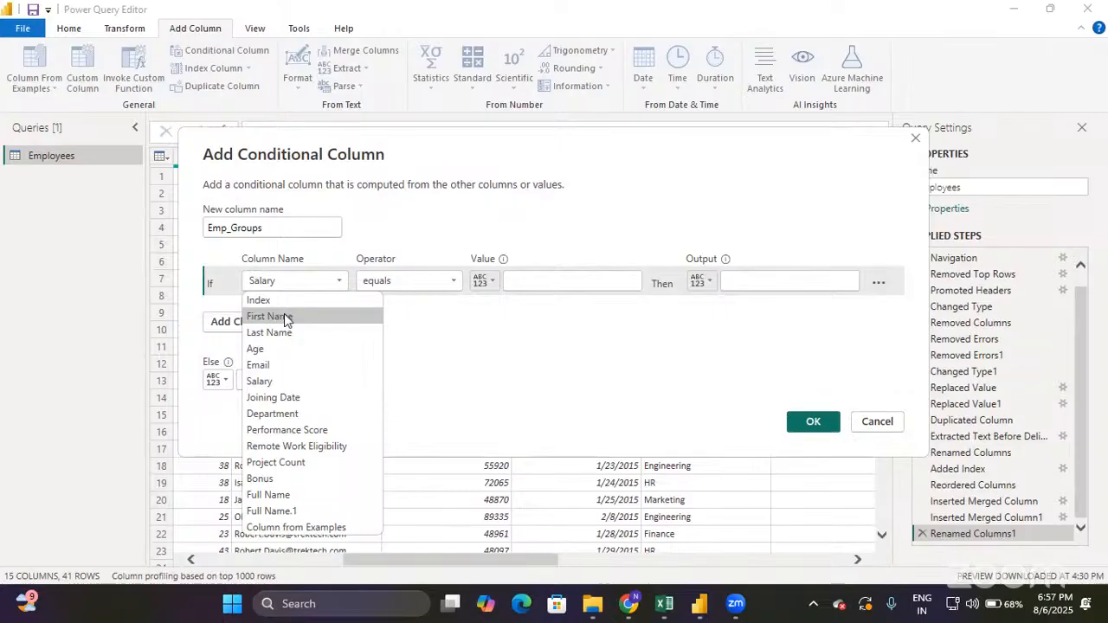
click(286, 317)
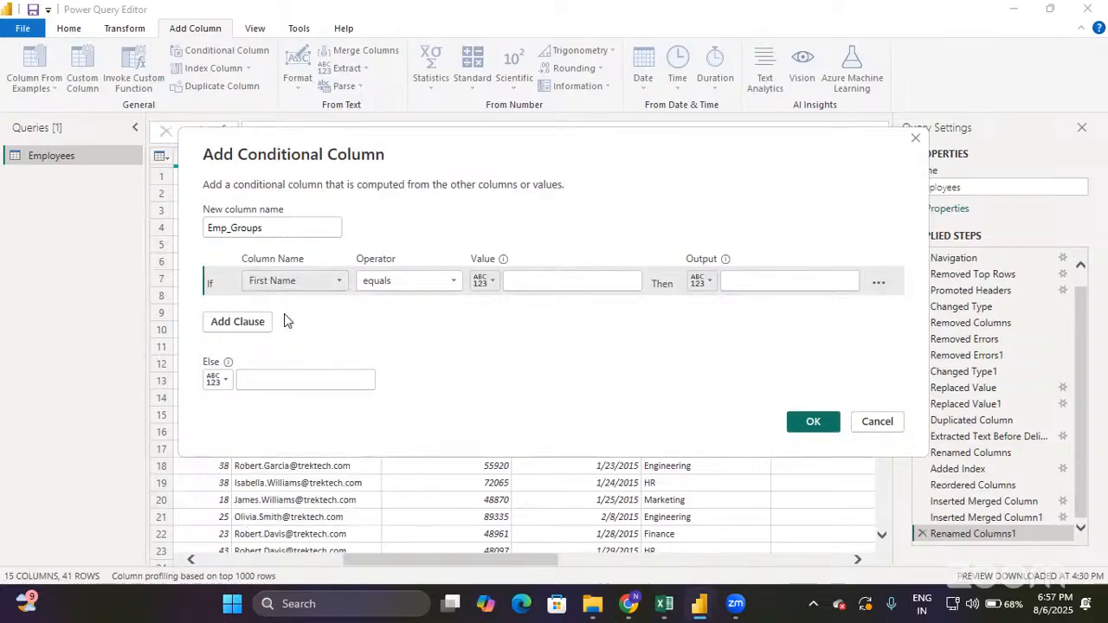
click(400, 278)
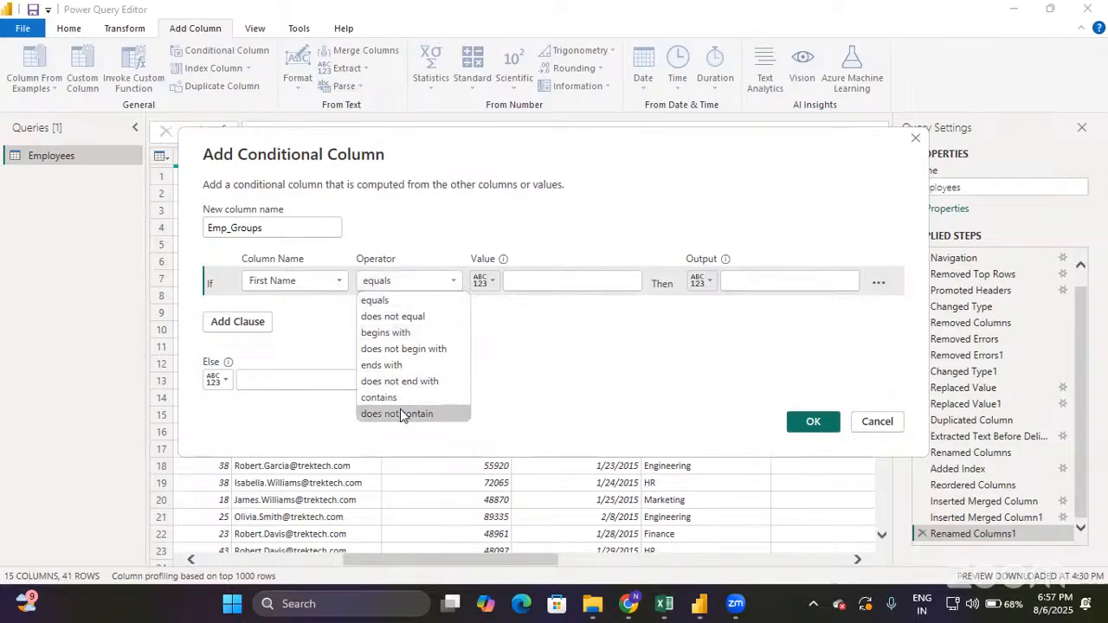
Set the If condition to Salary is greater than or equal to 70000.
click(307, 281)
click(307, 281)
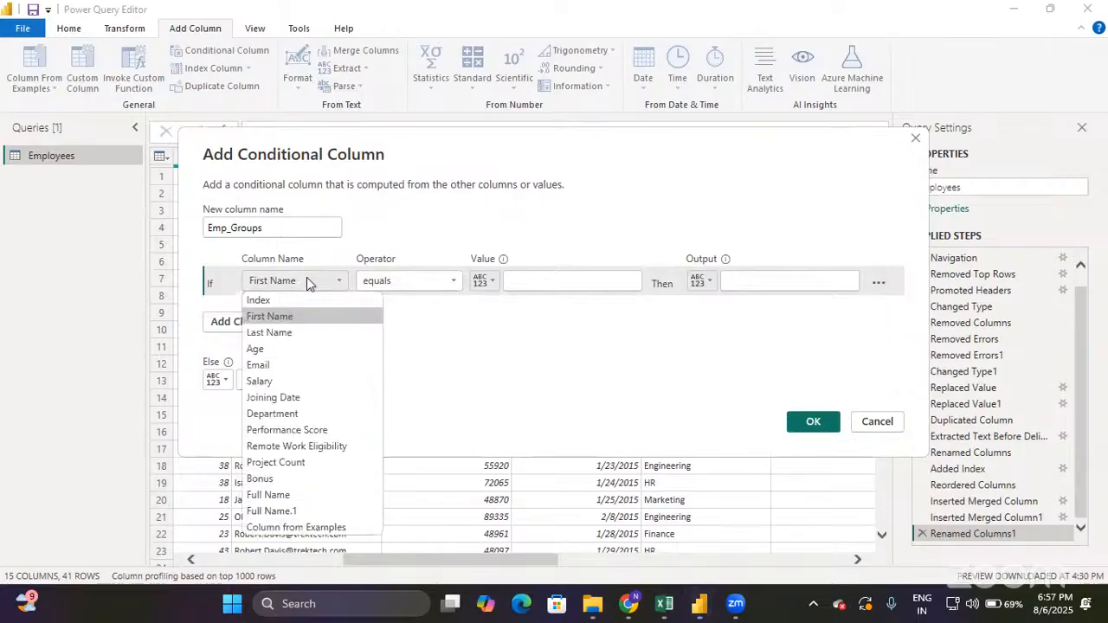
click(289, 376)
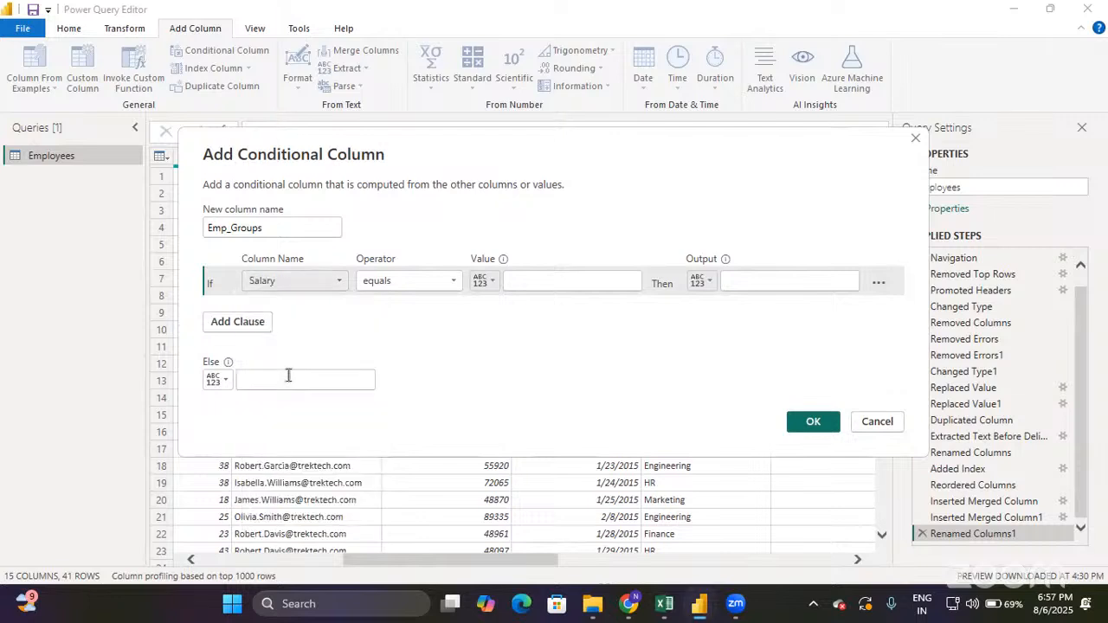
click(402, 281)
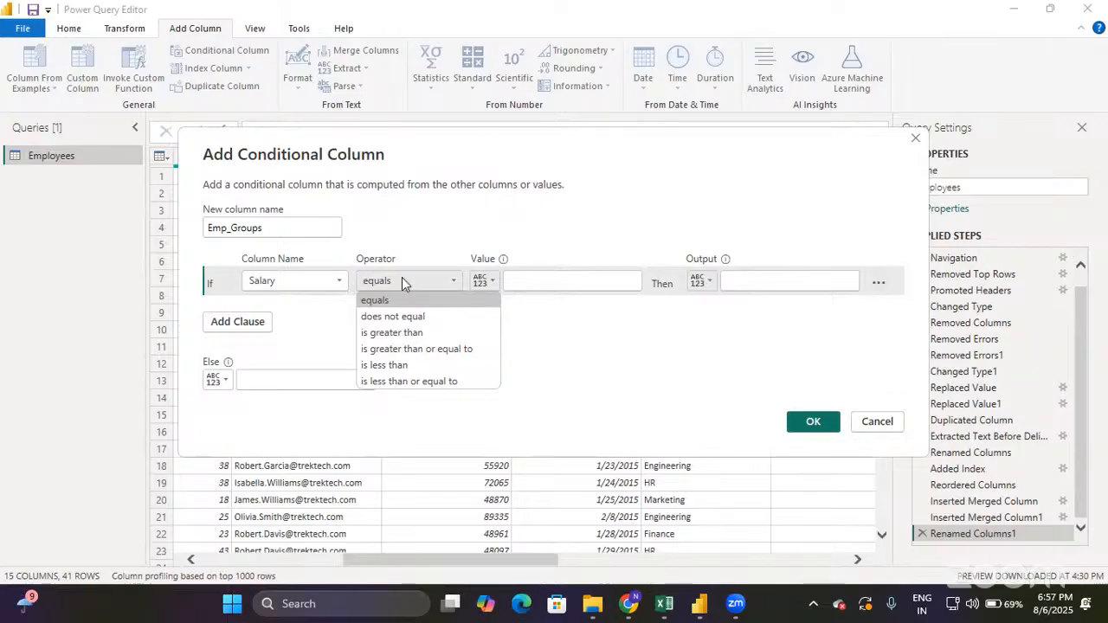
click(403, 348)
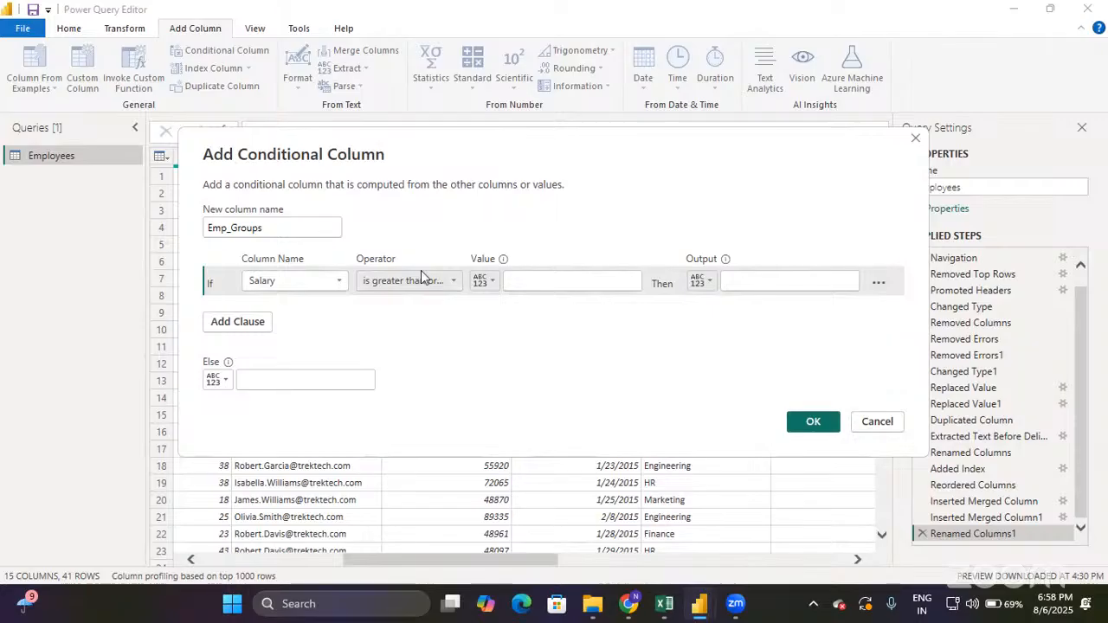
click(532, 282)
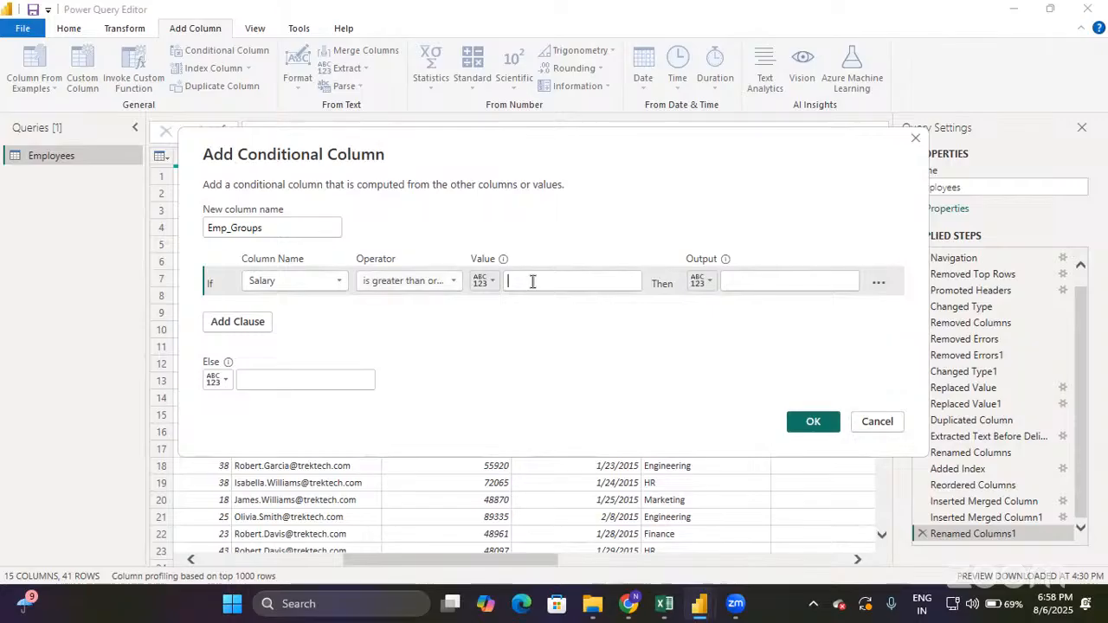
text(70000)
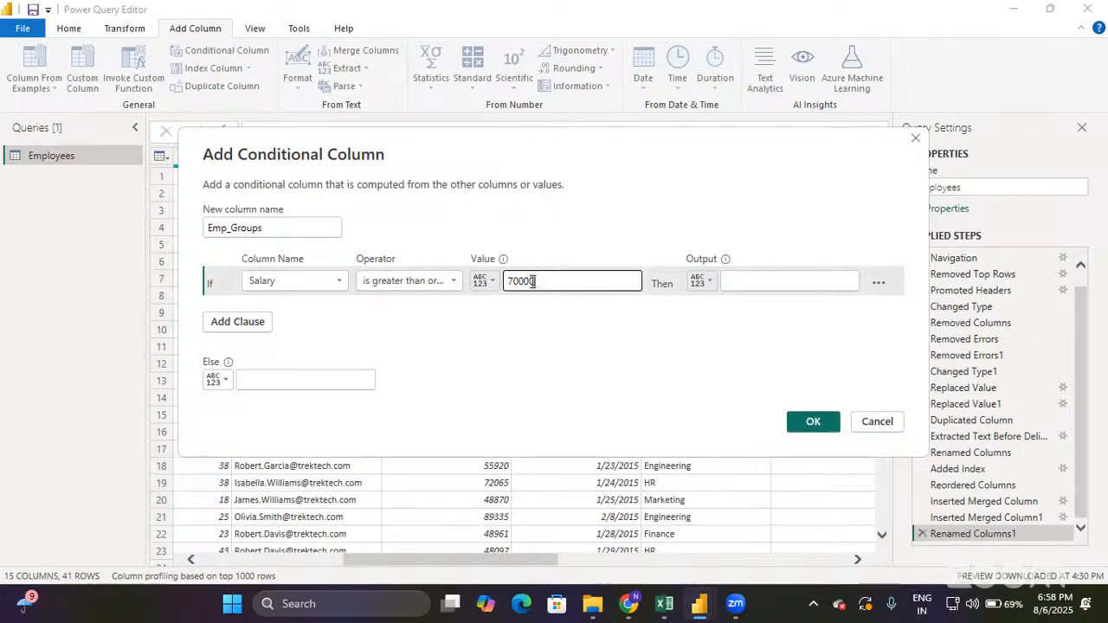
text(0)
key(Left)
key(Left)
key(Left)
key(BackSpace)
Set the output of the Salary condition to High and the Else value to Low.
click(759, 281)
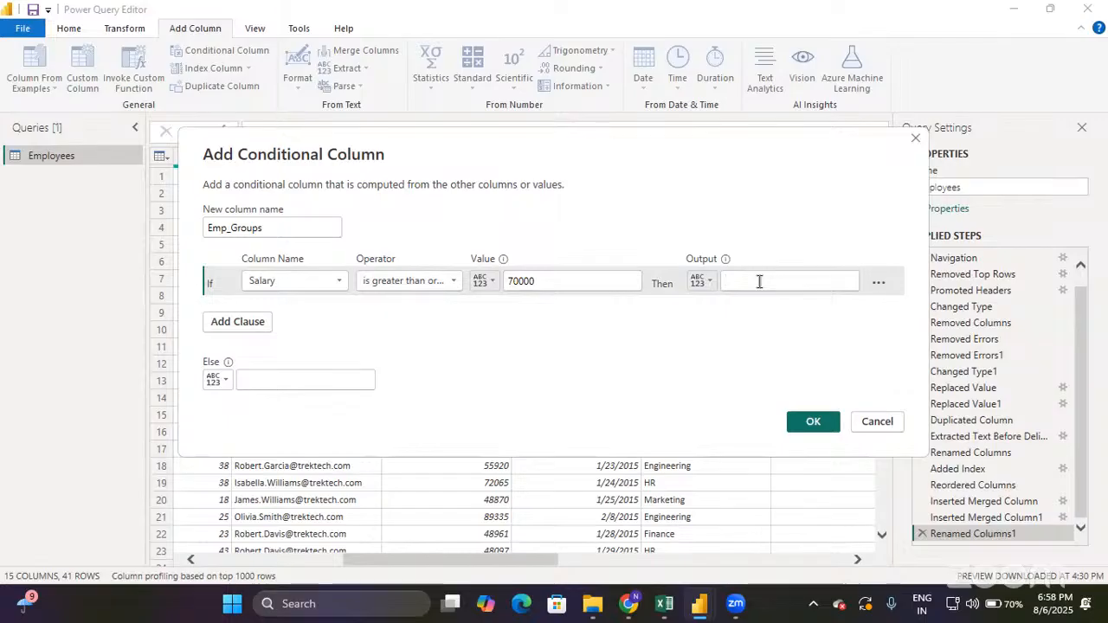
text(High)
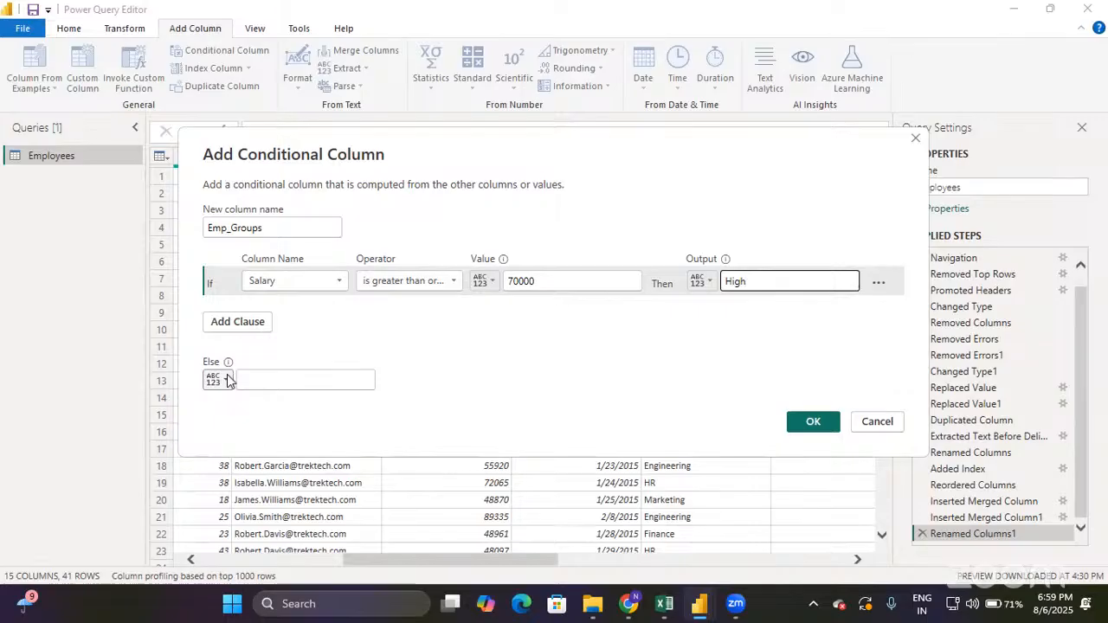
click(266, 377)
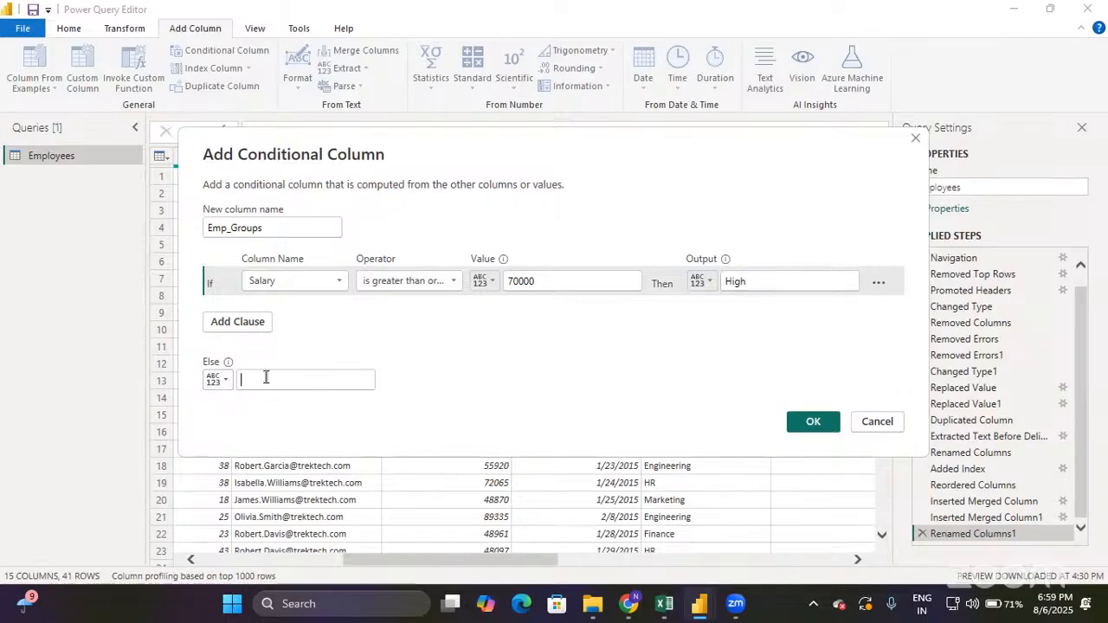
text(Lo)
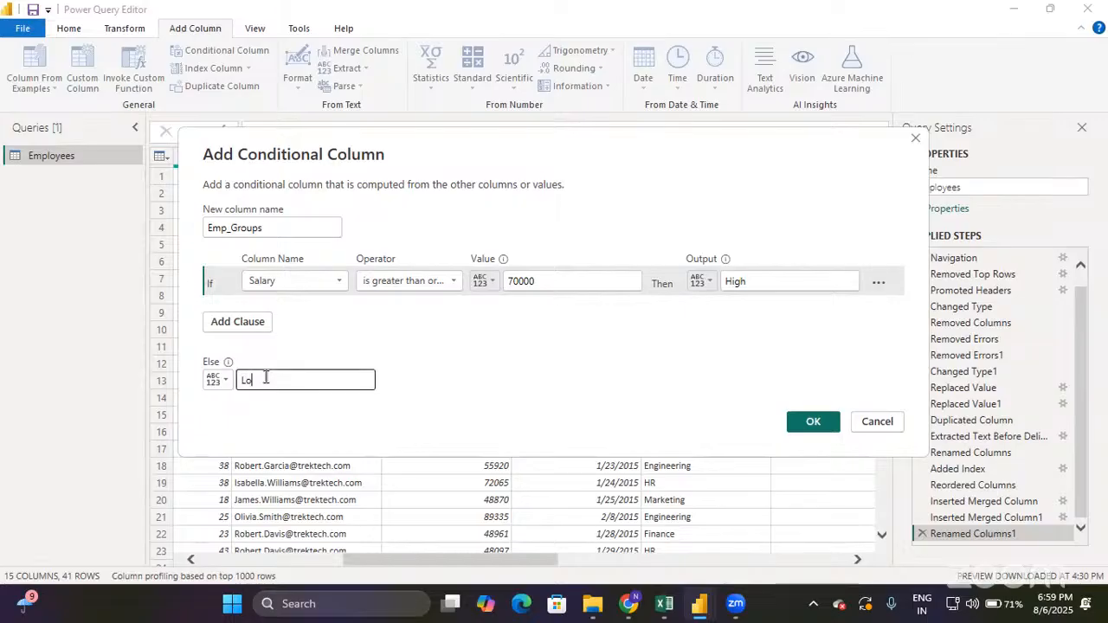
text(w)
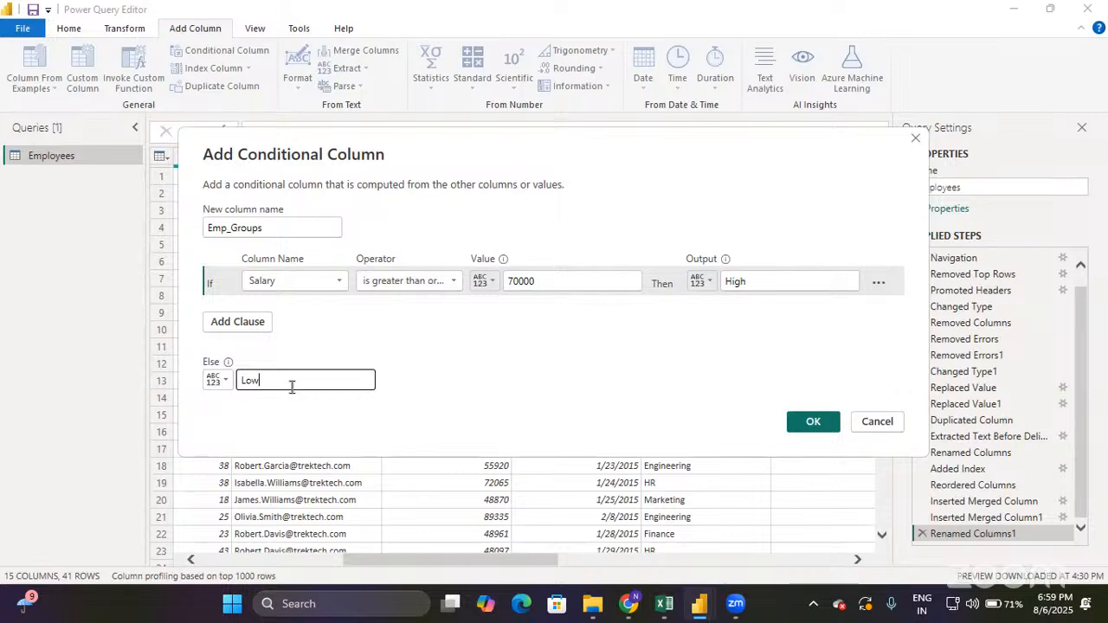
Add three blank Else If clauses below the Salary condition and delete them again.
click(253, 322)
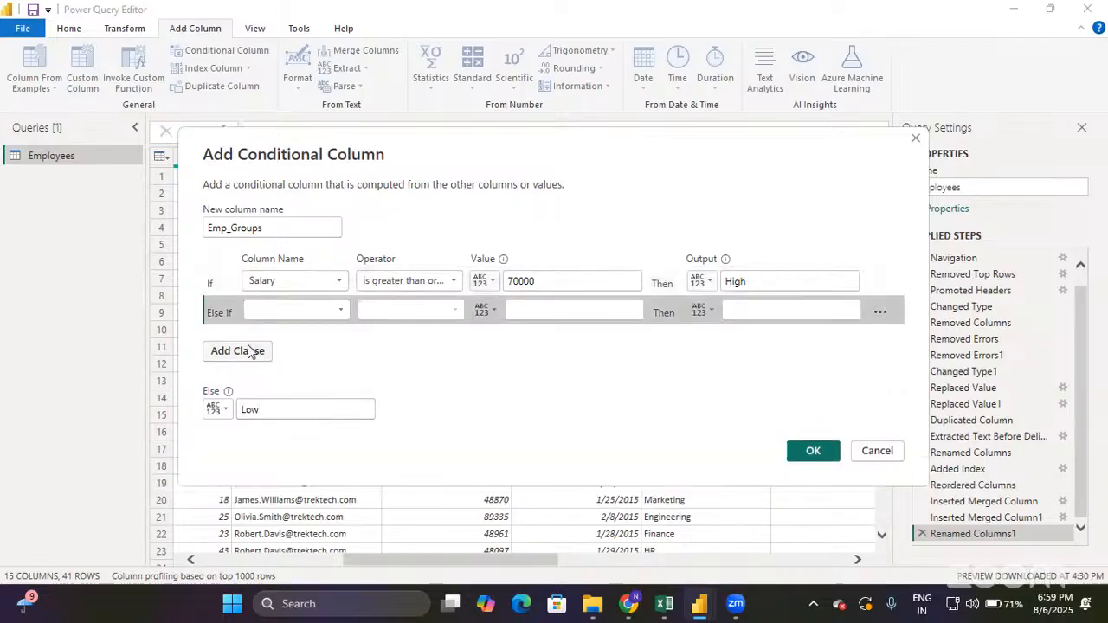
click(249, 350)
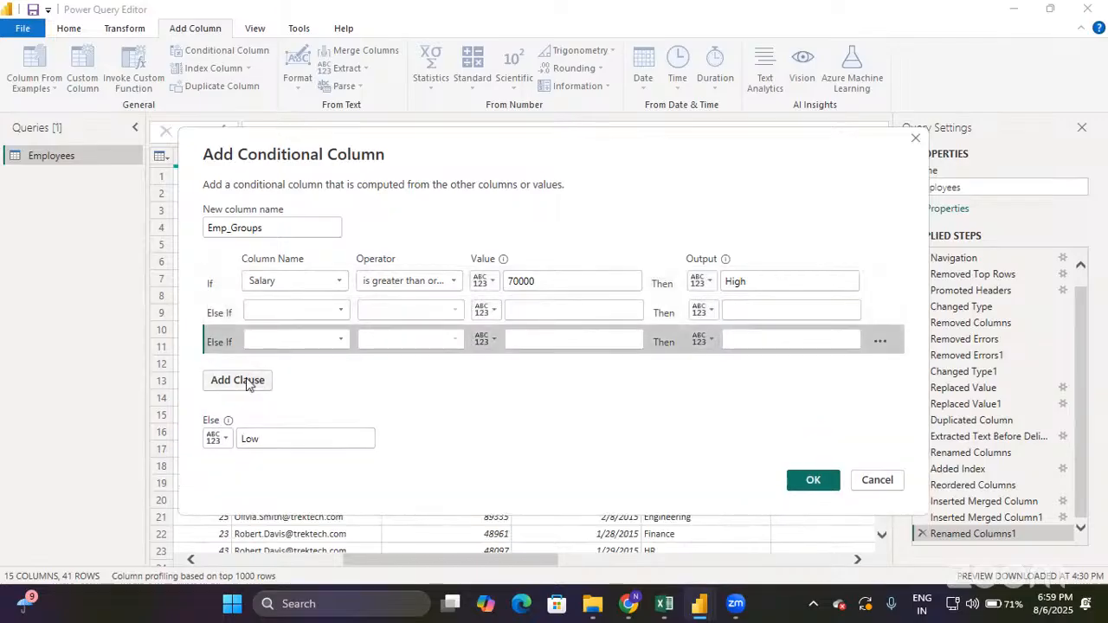
click(246, 378)
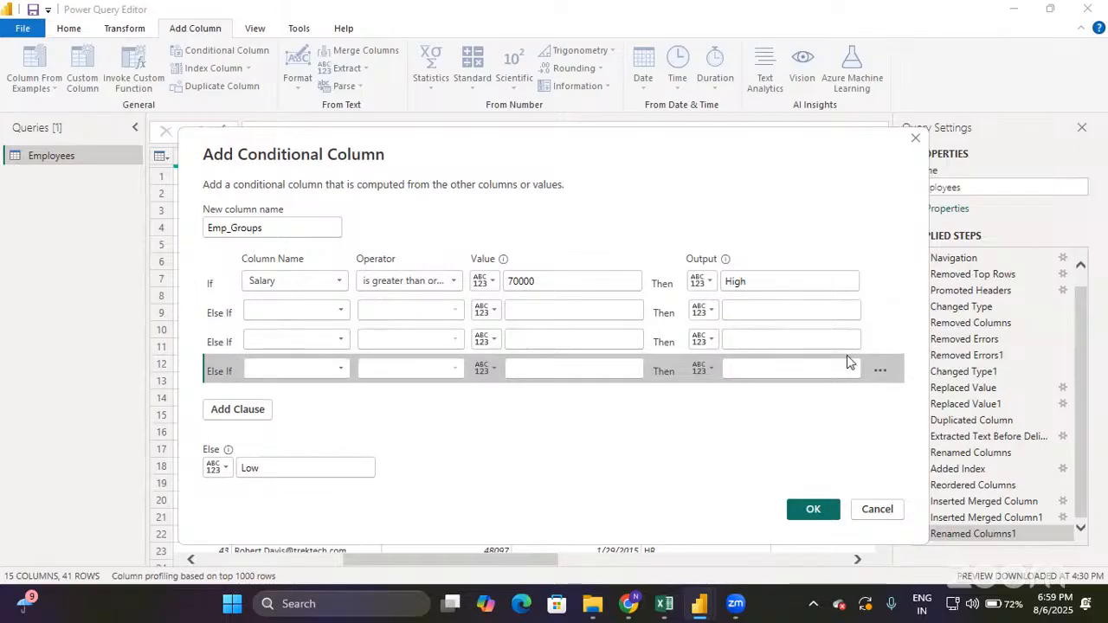
click(880, 316)
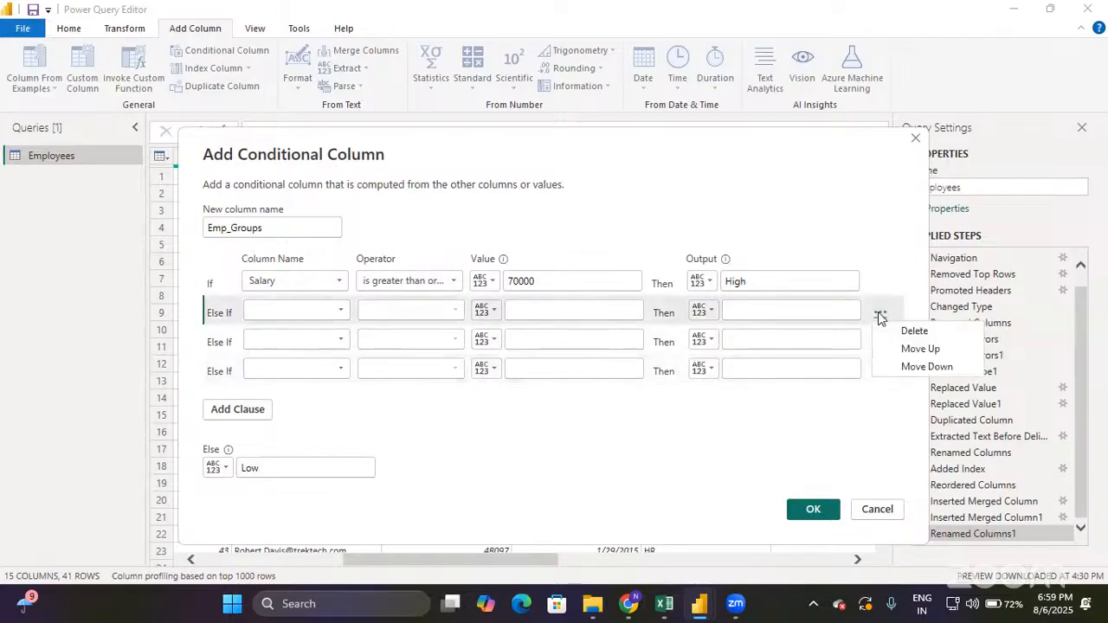
click(913, 330)
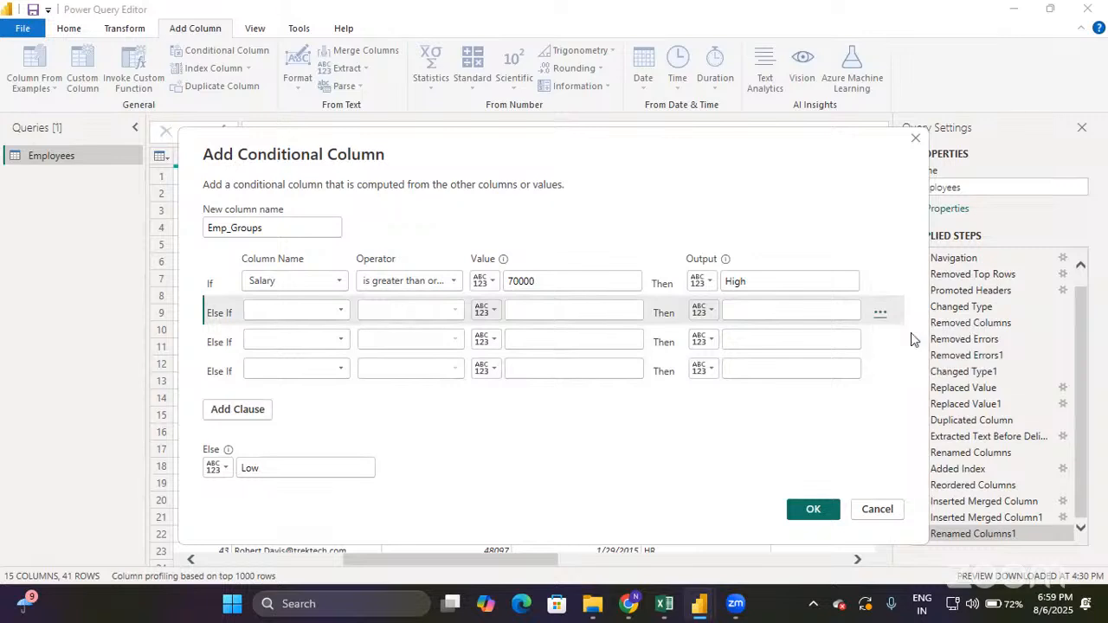
click(881, 312)
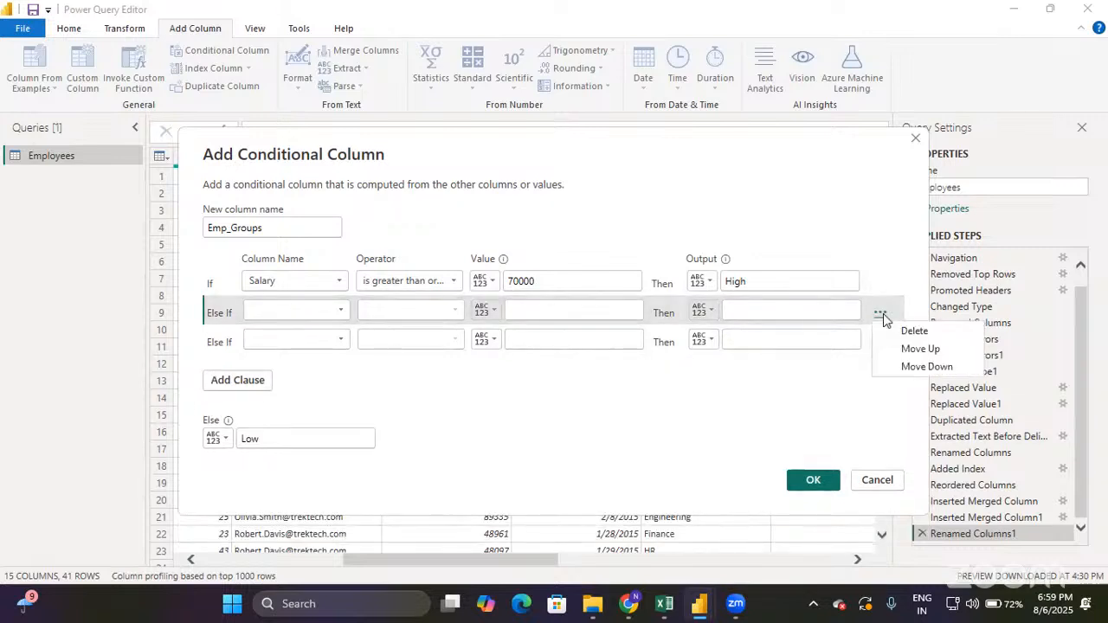
click(898, 333)
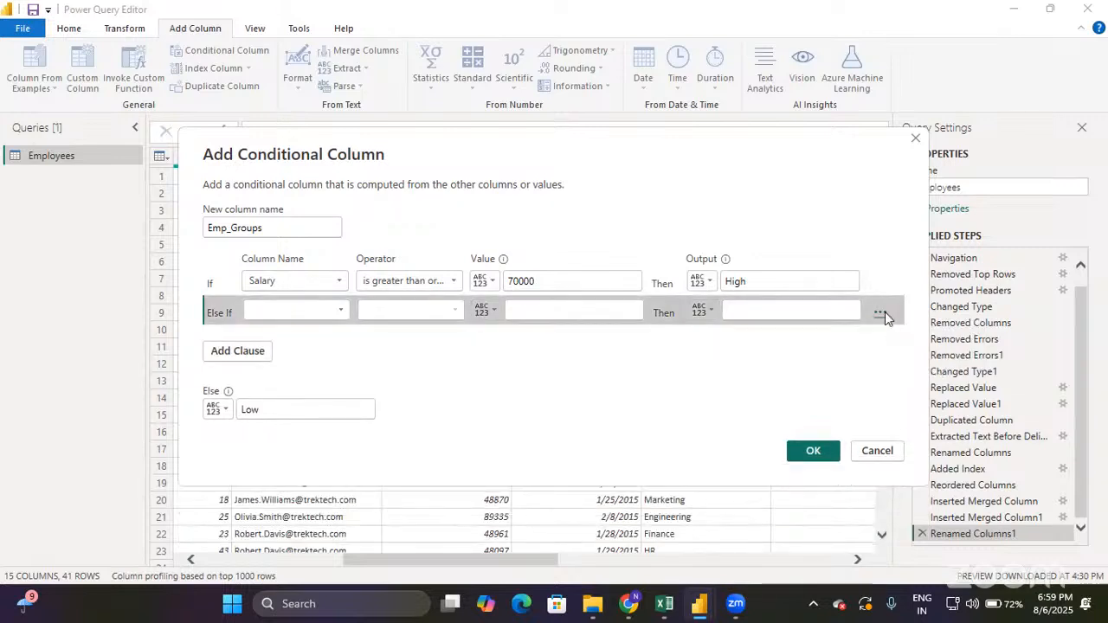
click(882, 313)
click(897, 332)
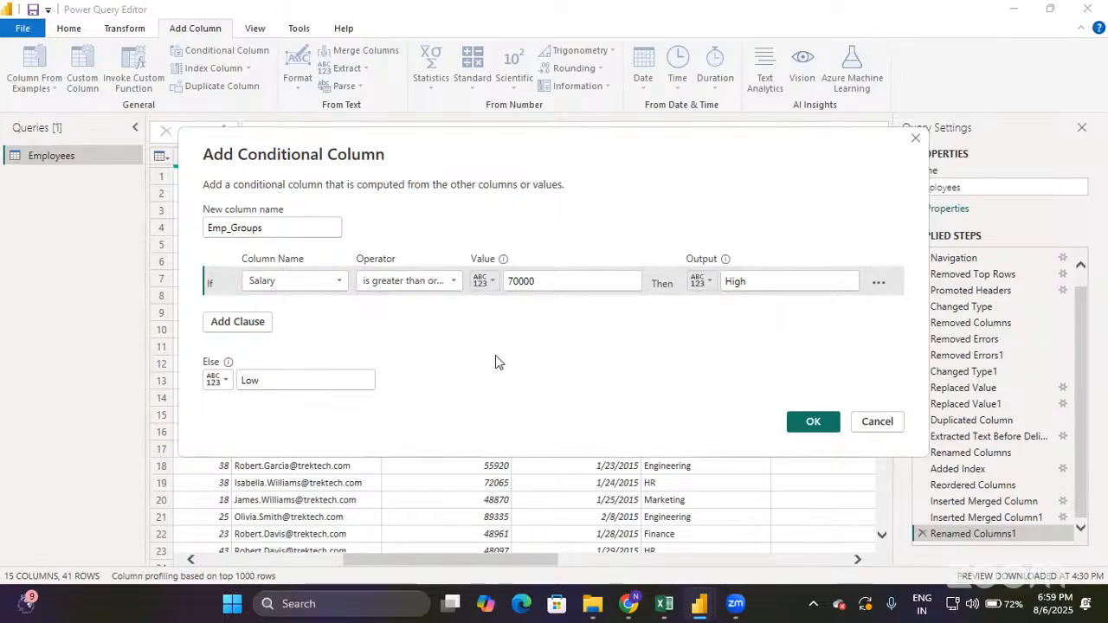
Create the Emp_Groups conditional column and review its values through all the rows.
click(814, 422)
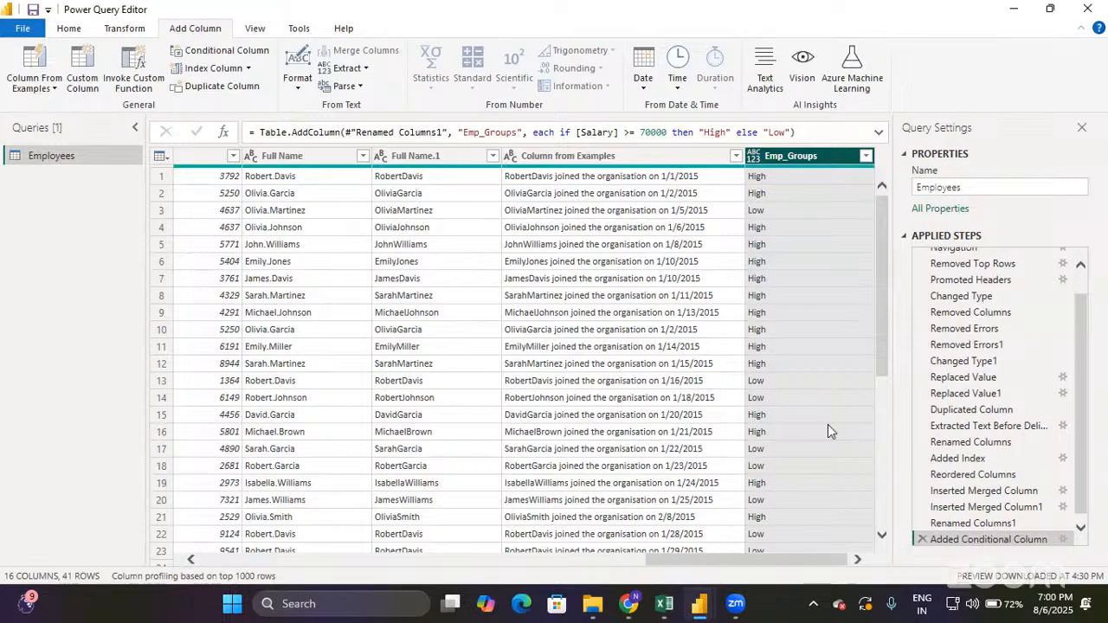
scroll(827, 425, down, 6)
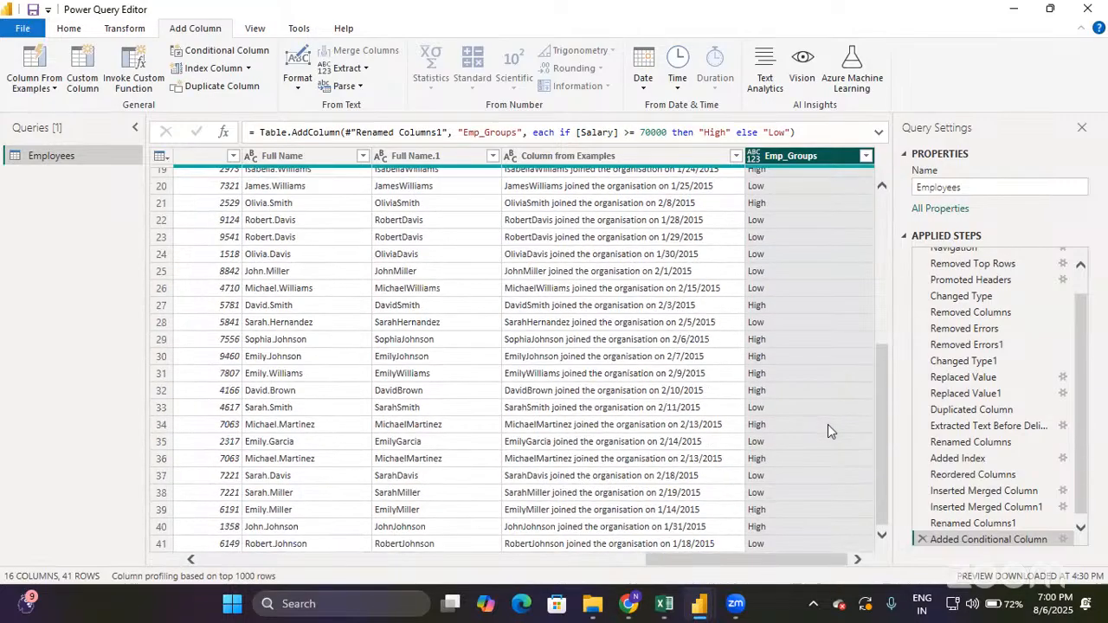
scroll(827, 424, up, 6)
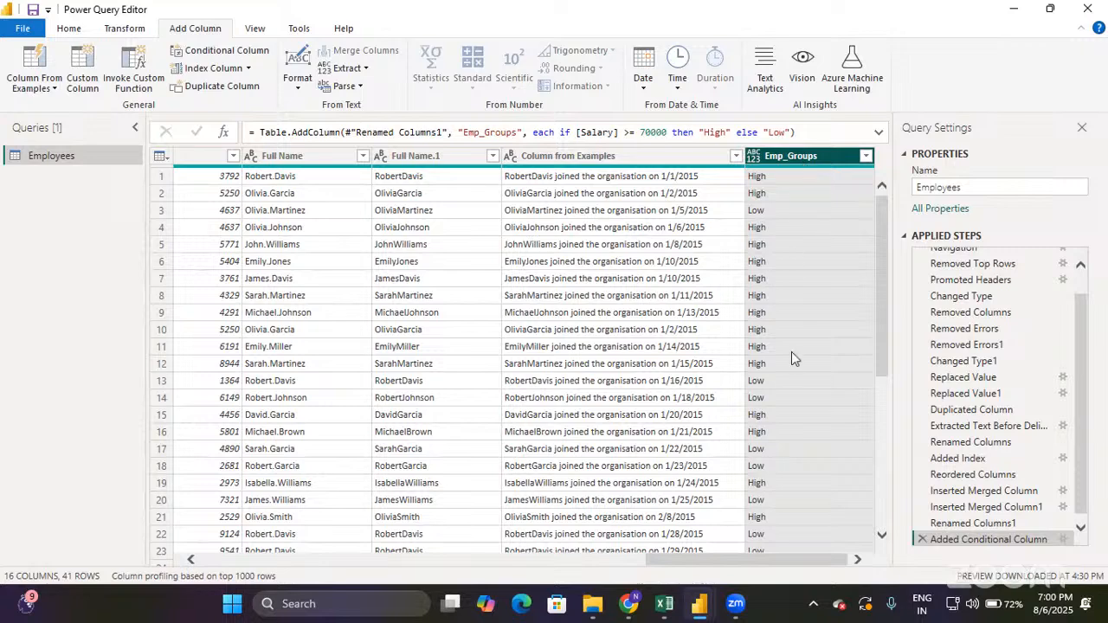
scroll(789, 358, down, 6)
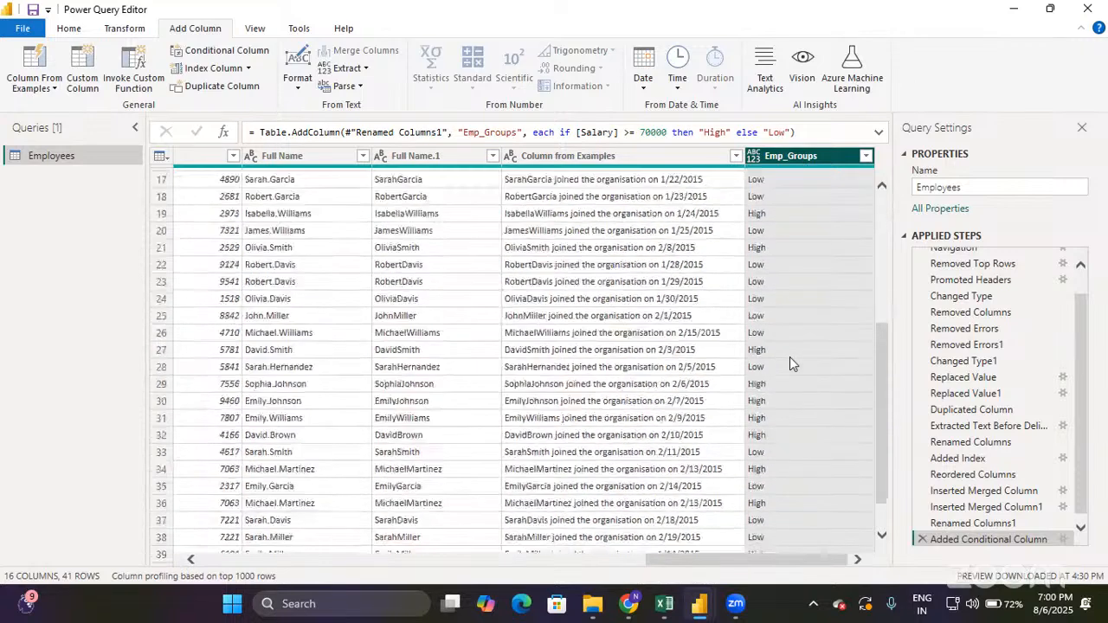
scroll(790, 358, down, 1)
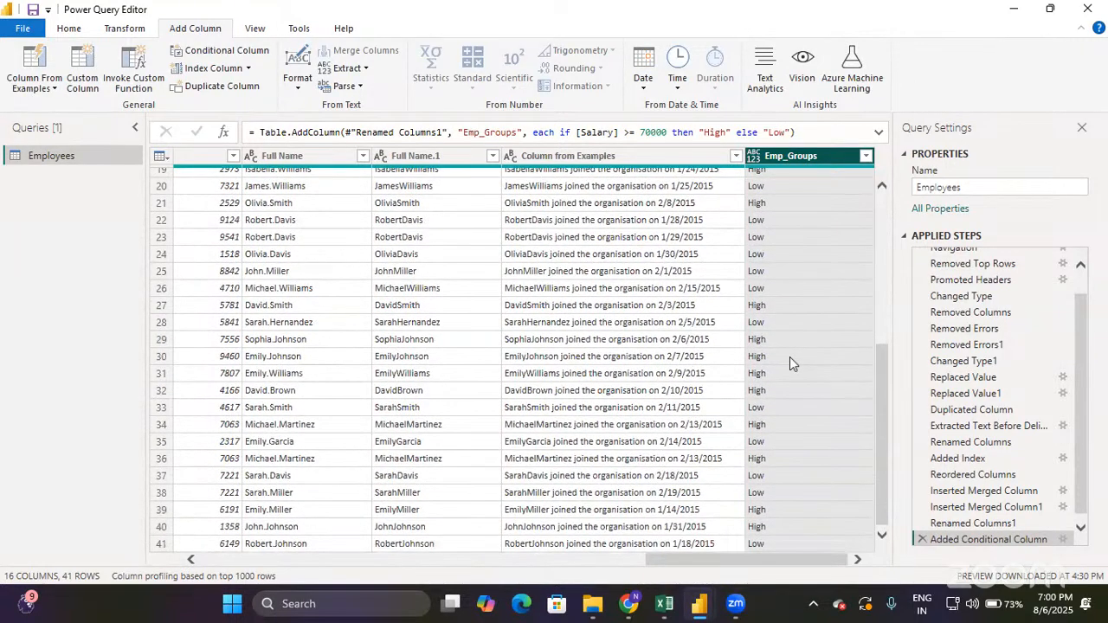
scroll(789, 364, up, 1)
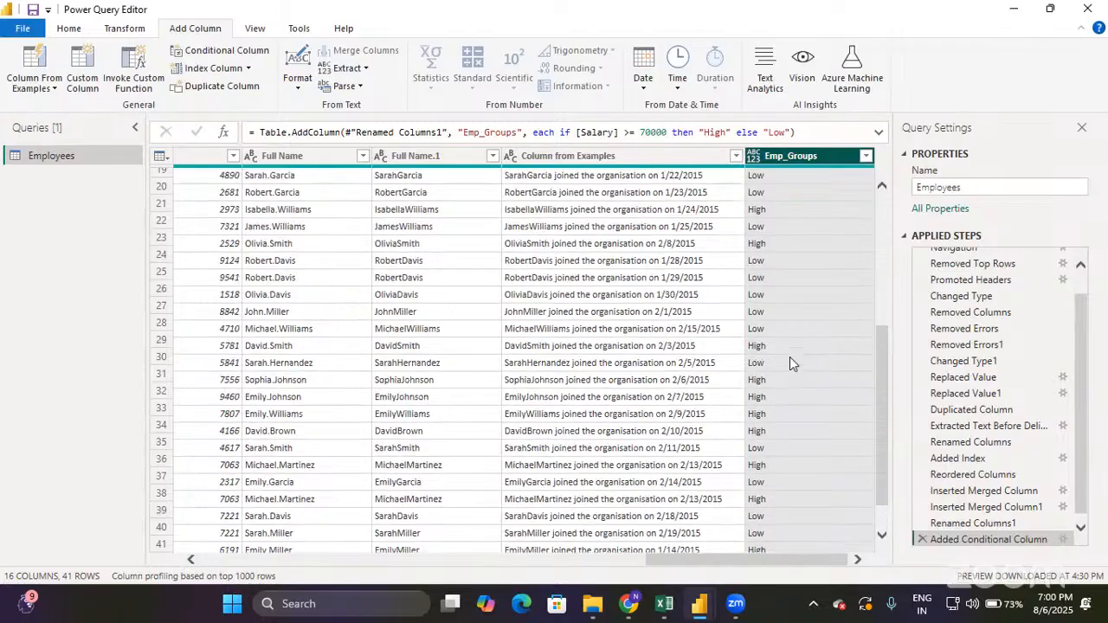
scroll(790, 362, up, 6)
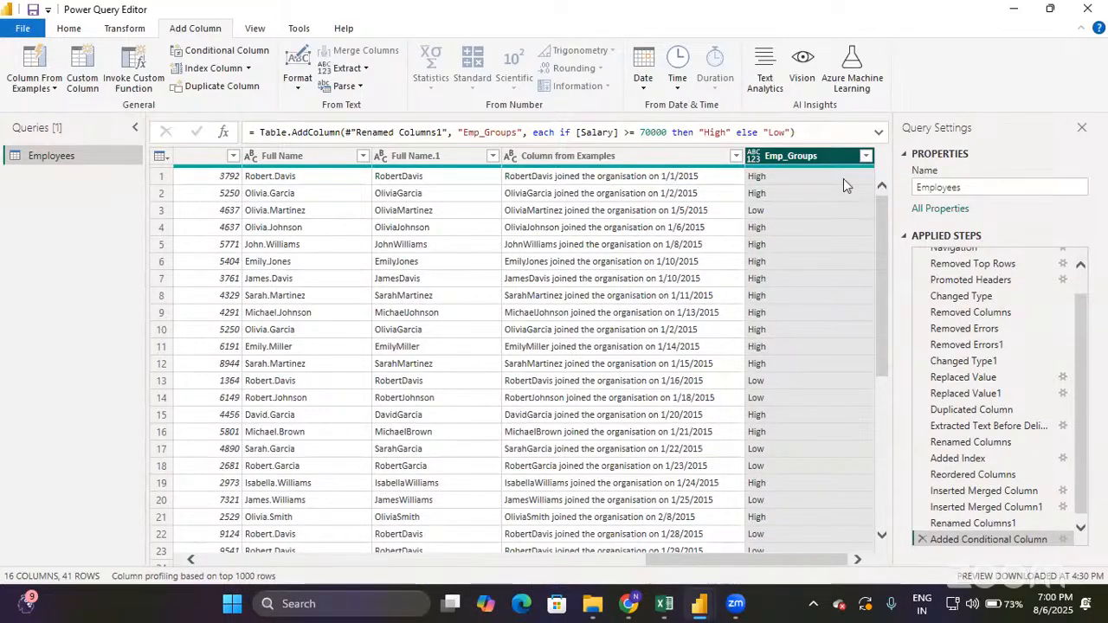
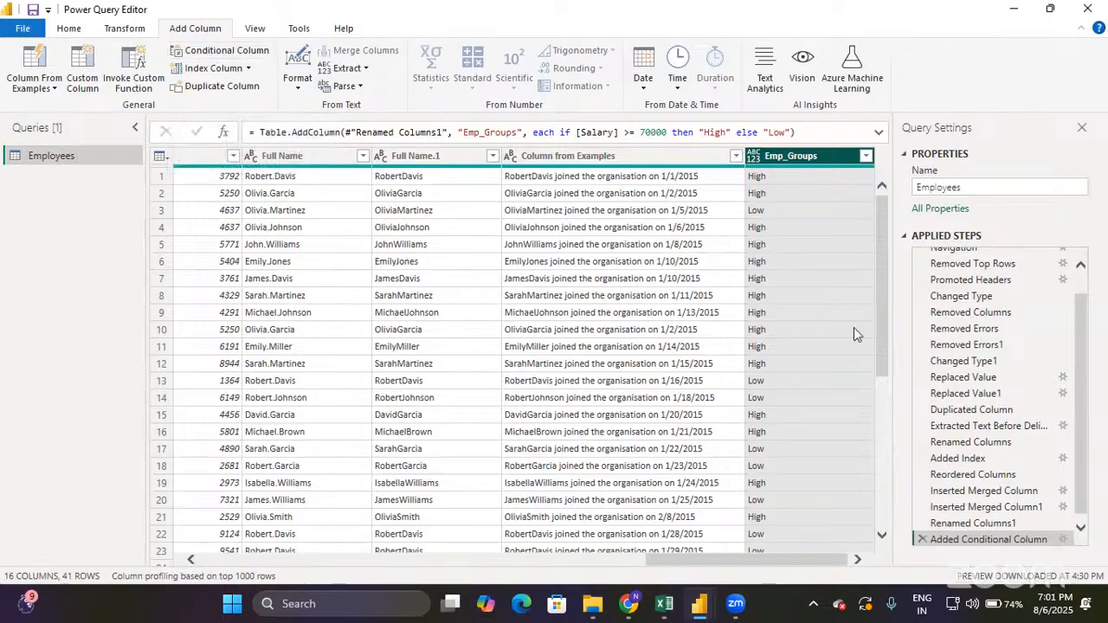
scroll(946, 467, down, 1)
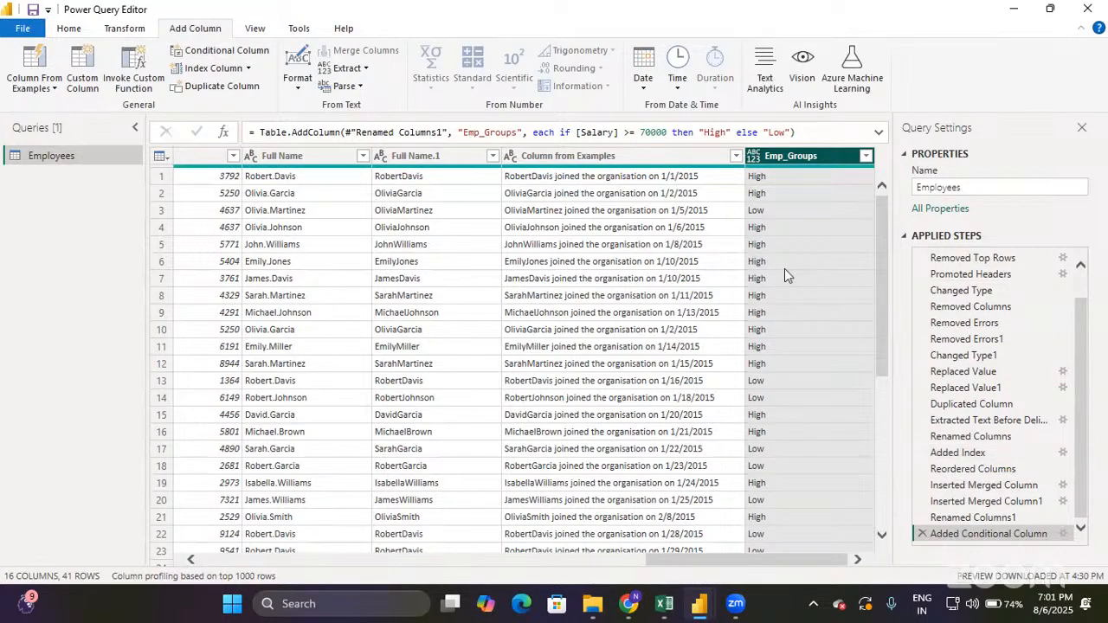
Start a Group By on the Employees query with Department as the grouping column.
click(127, 30)
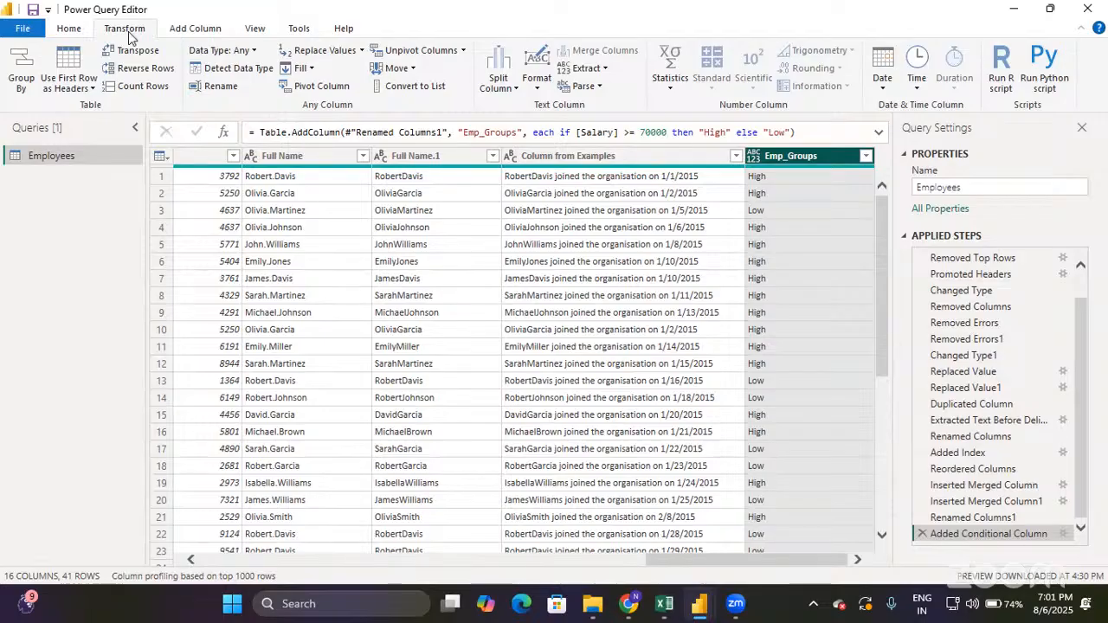
scroll(362, 252, left, 10)
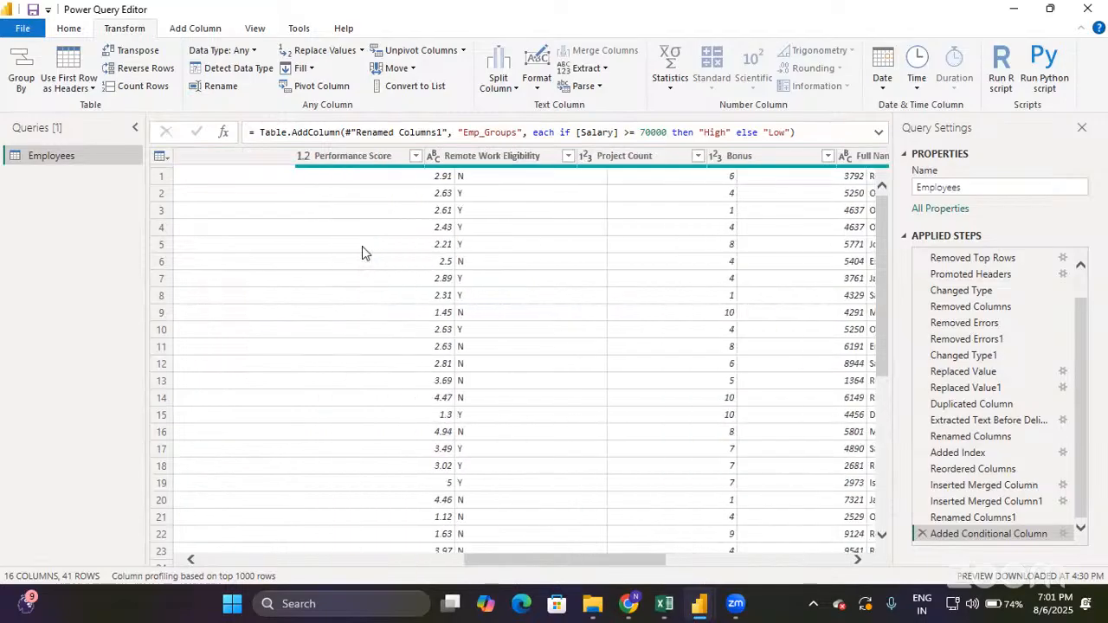
scroll(362, 252, left, 3)
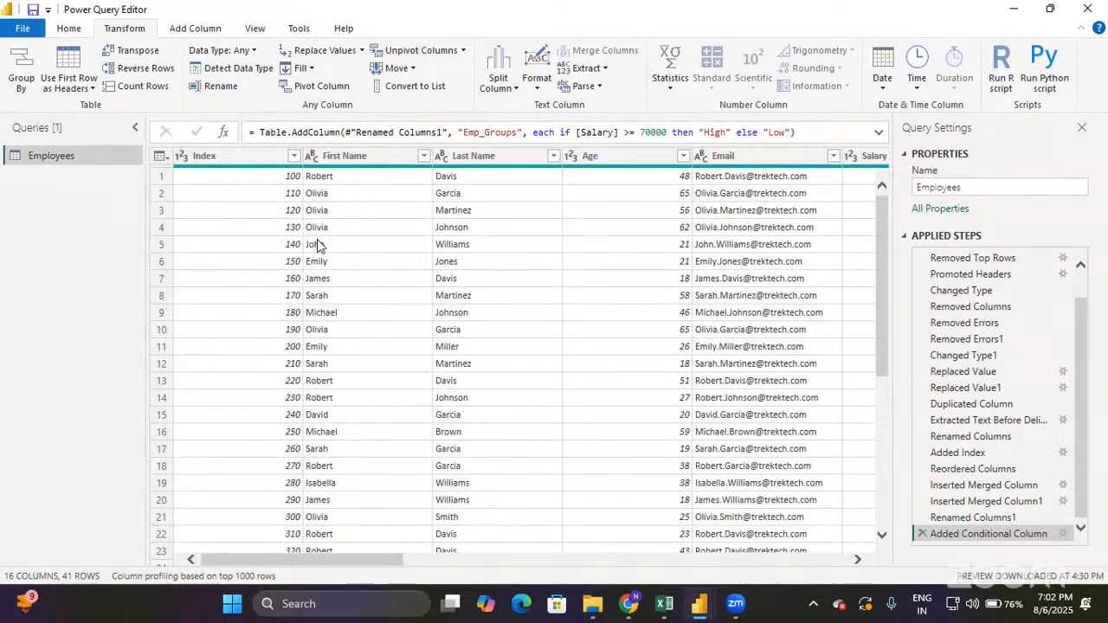
click(18, 79)
click(70, 29)
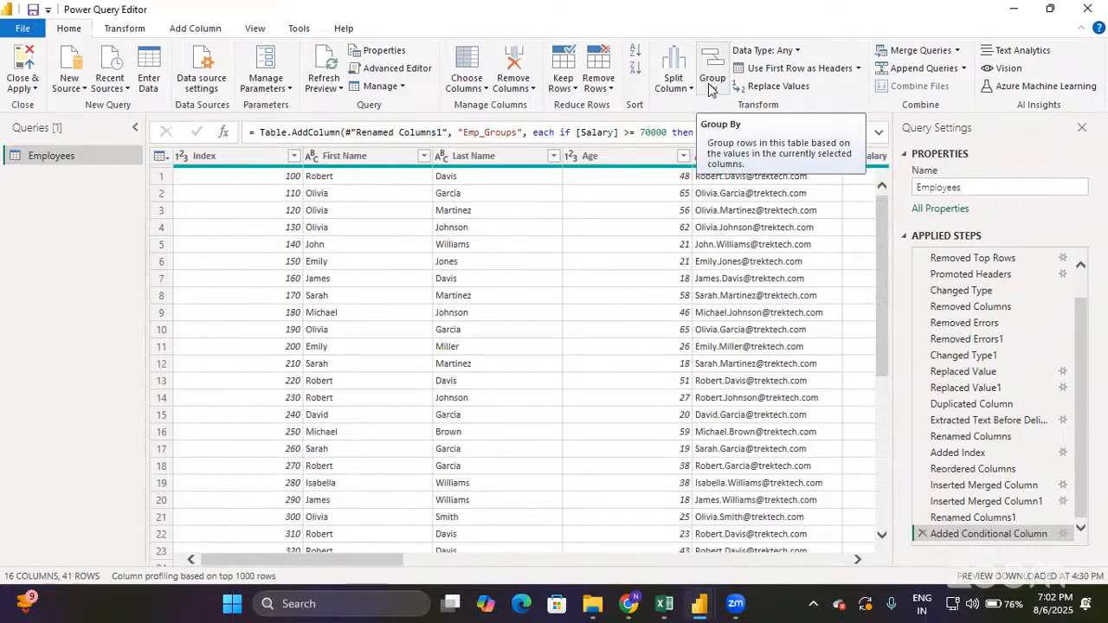
click(122, 28)
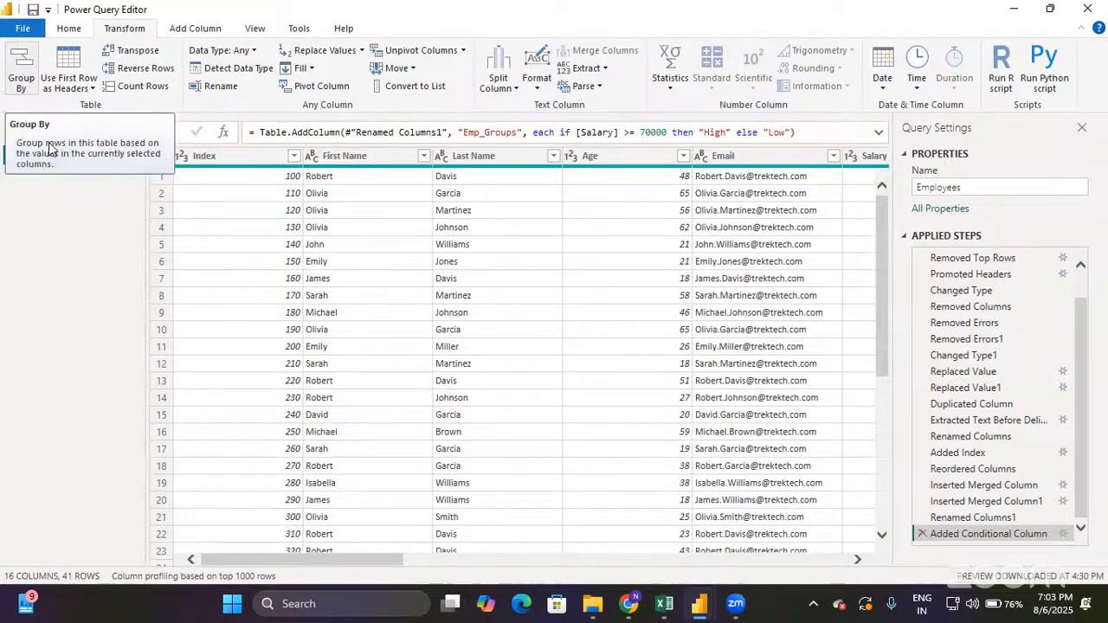
click(26, 78)
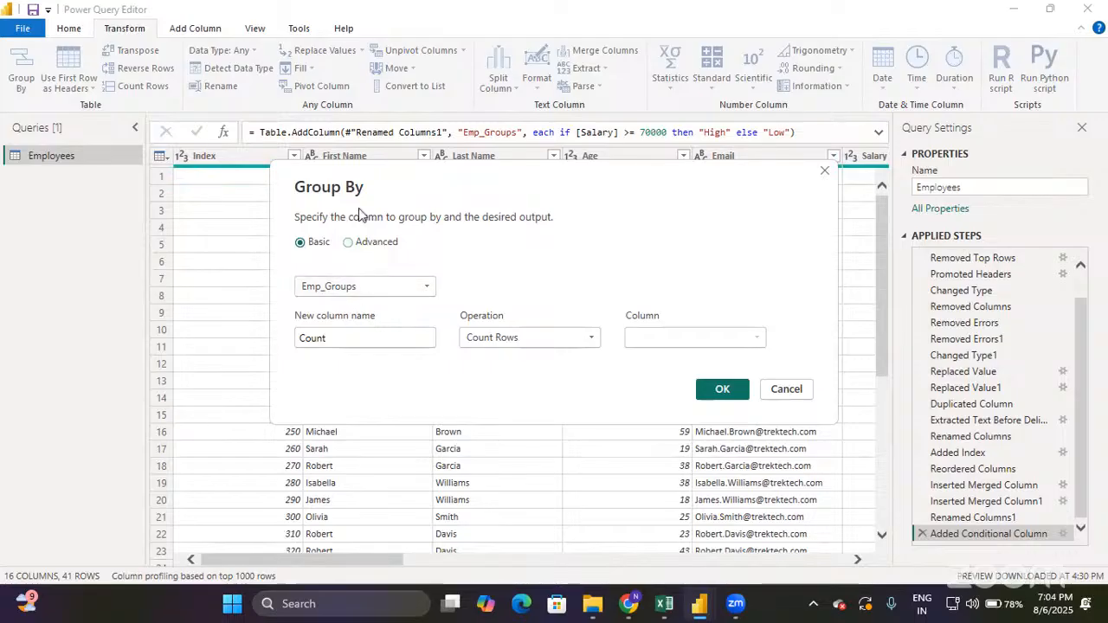
click(374, 293)
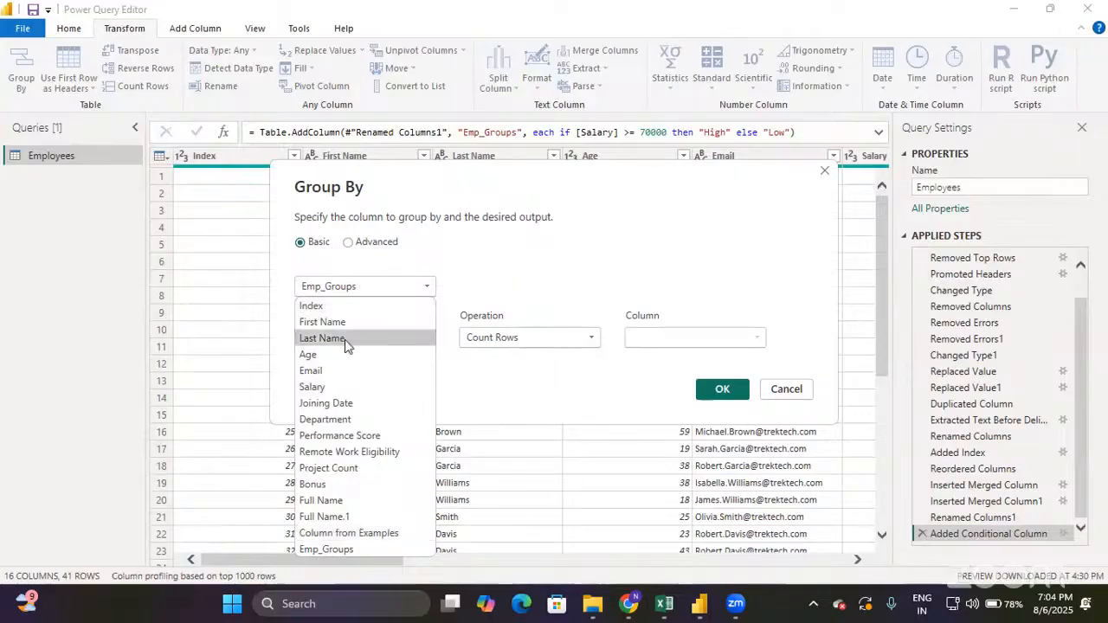
click(346, 419)
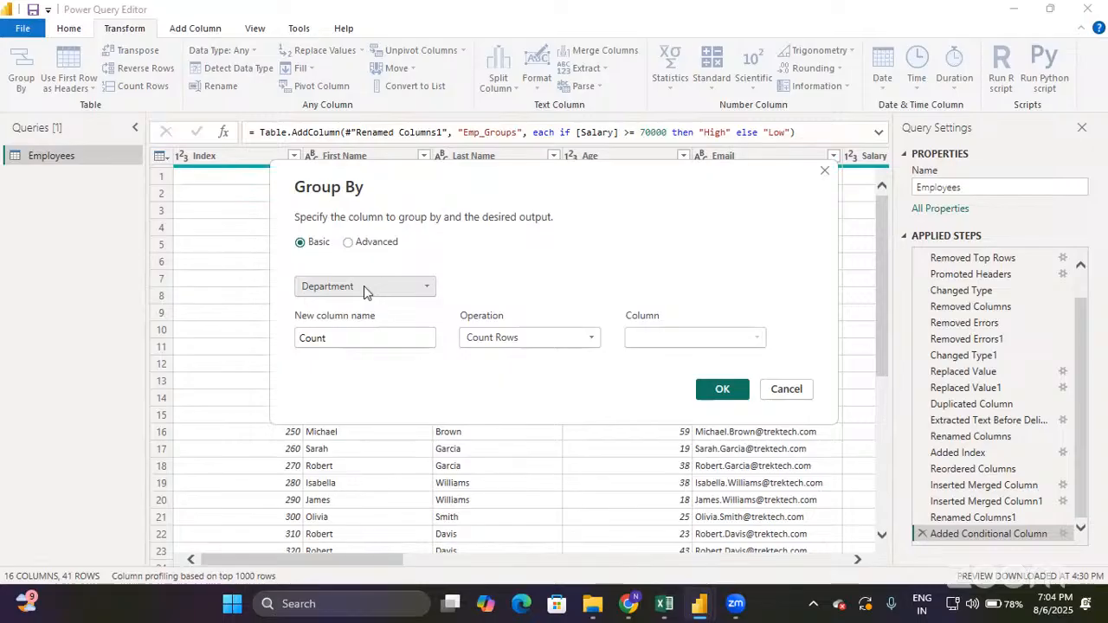
Set the Group By aggregation to the Sum of the Salary column.
click(356, 338)
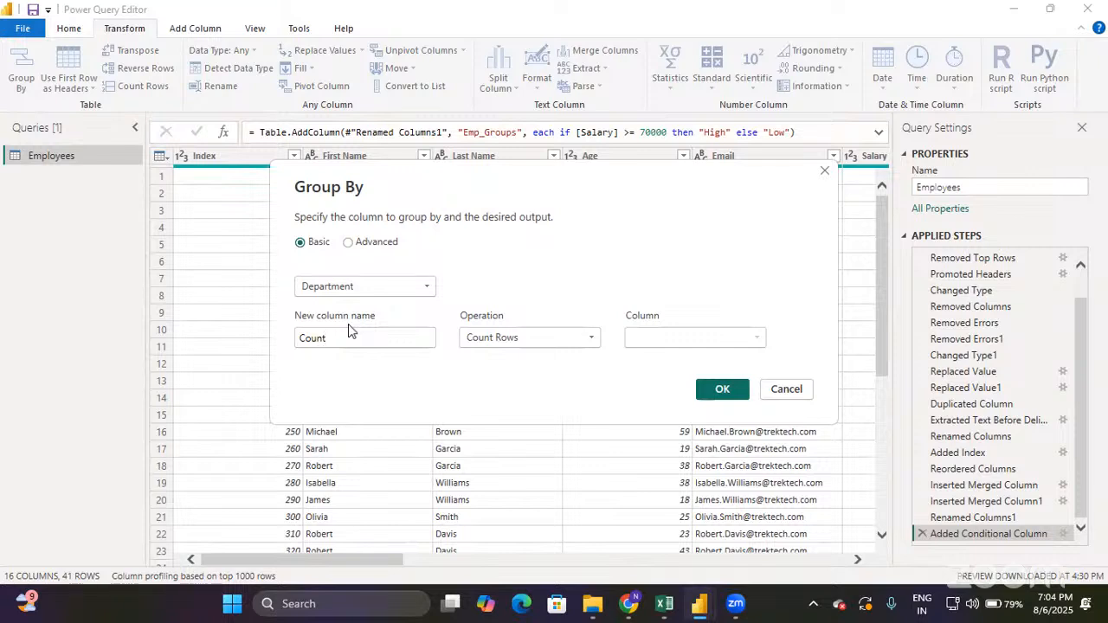
click(525, 339)
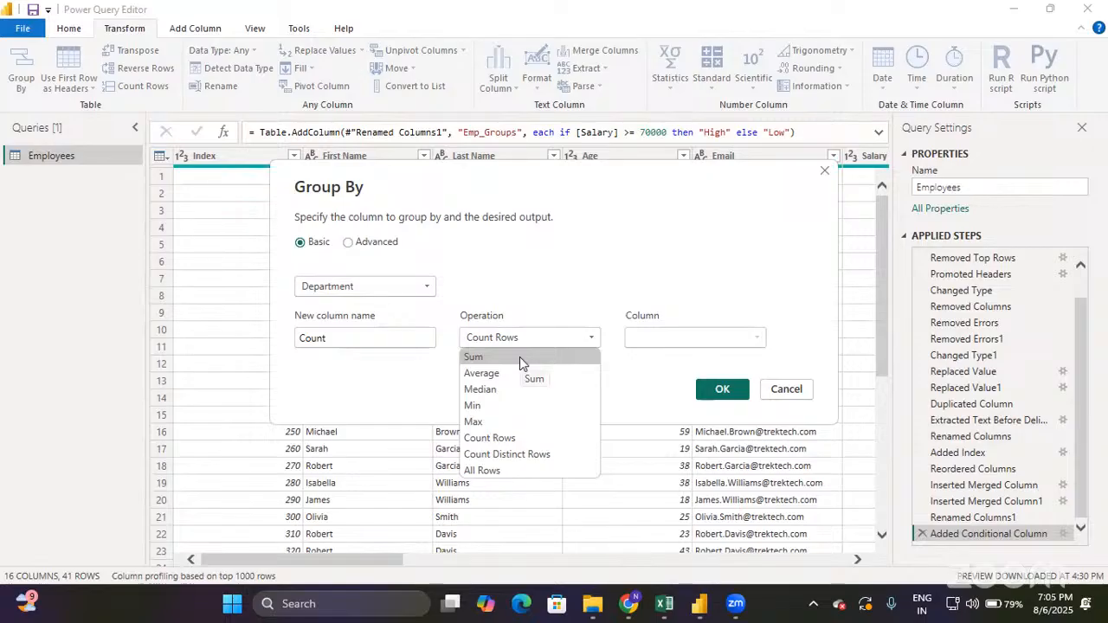
click(519, 357)
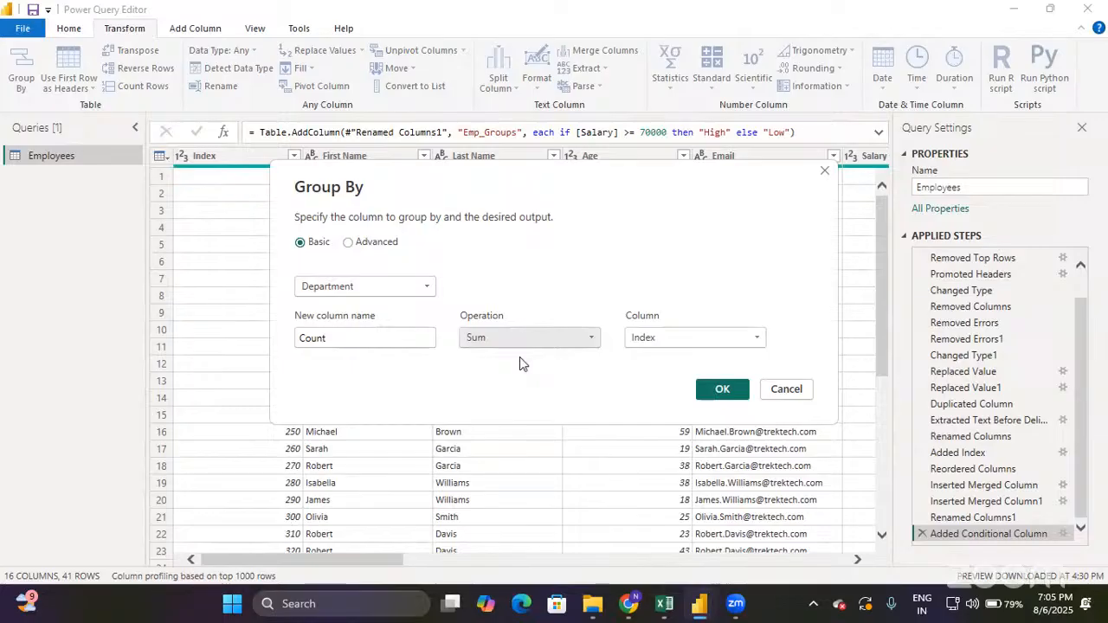
click(651, 340)
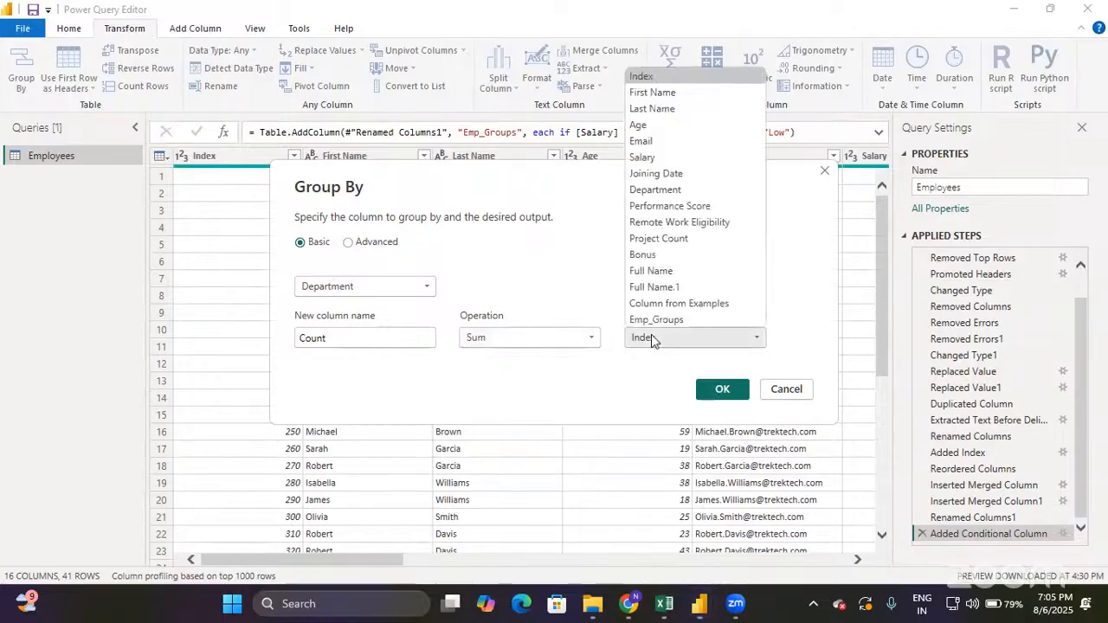
click(642, 158)
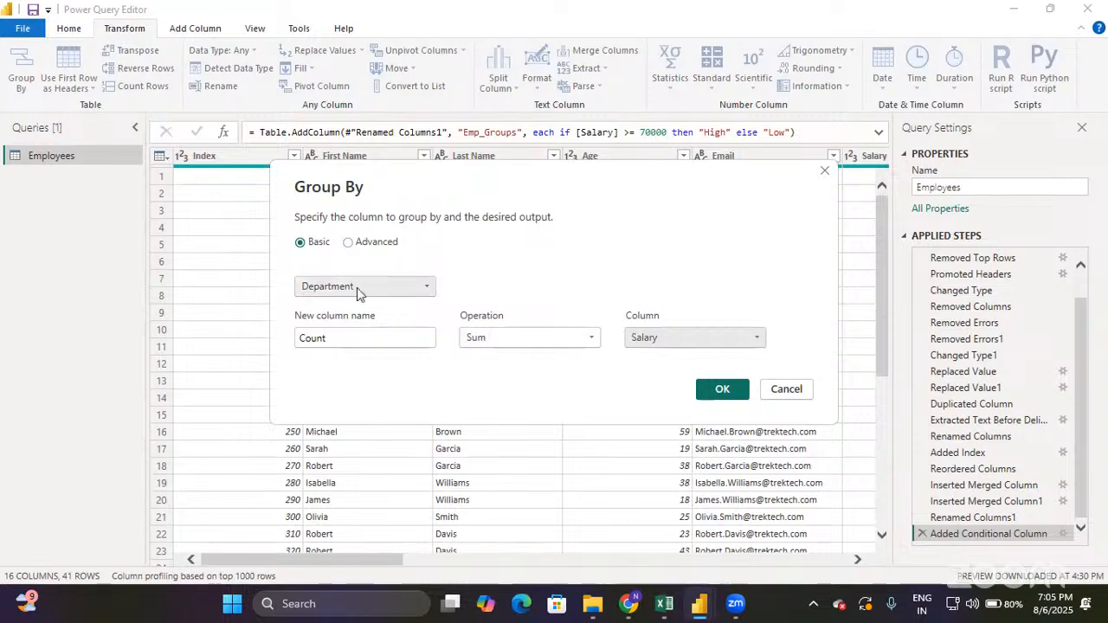
Name the aggregated column Total_Dept_Salary and apply the grouping to the Employees query.
click(359, 340)
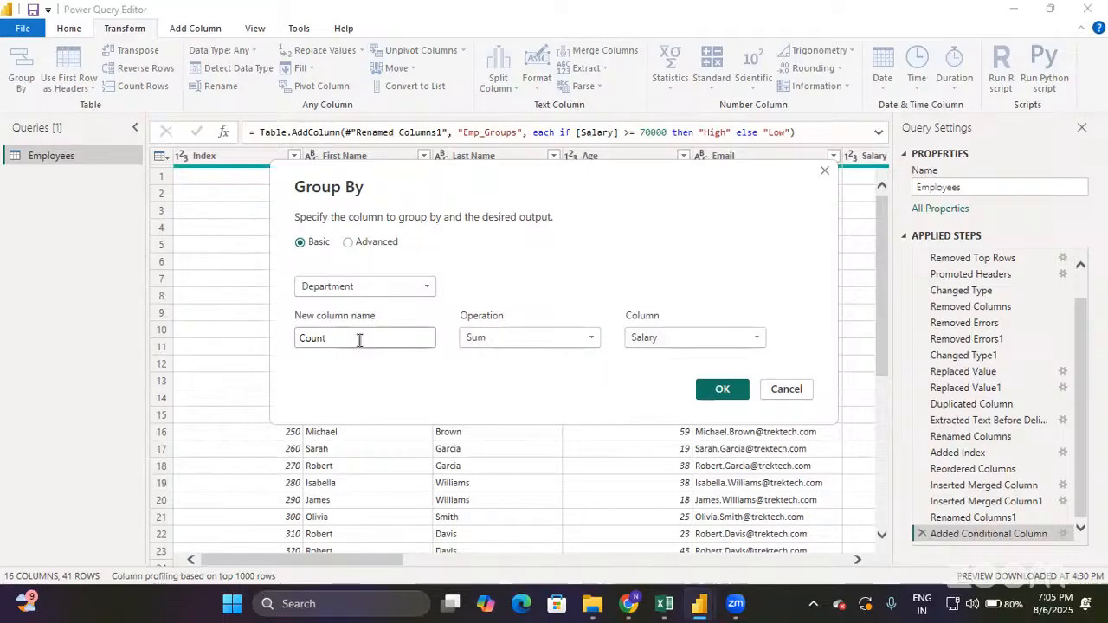
double_click(360, 340)
text(To)
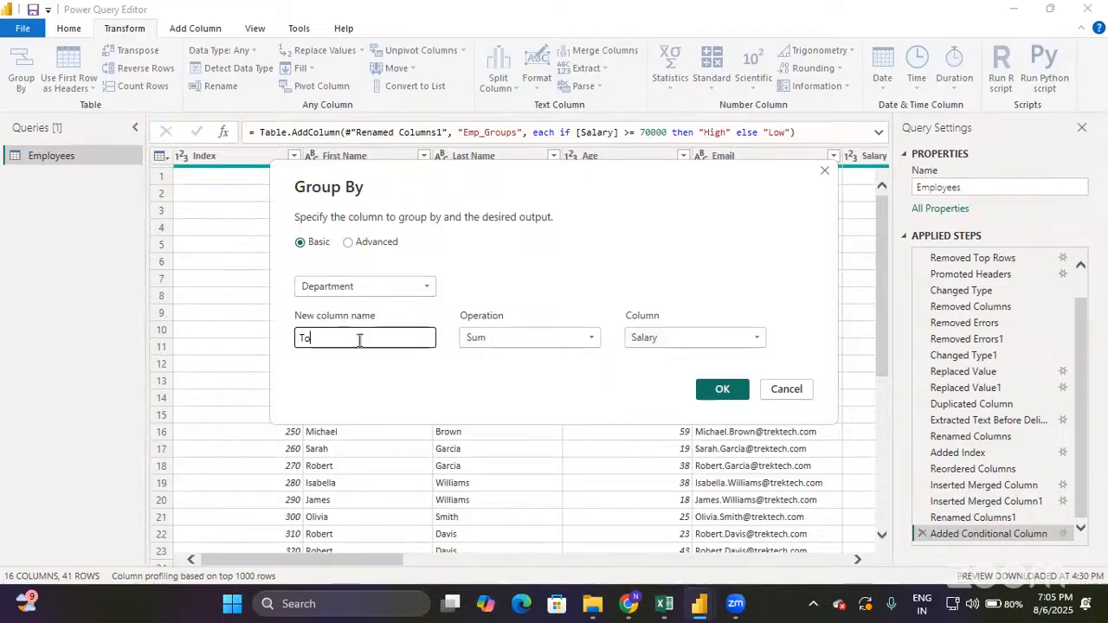
text(tal)
text(_Sal)
key(Left)
key(Left)
text(Dept_)
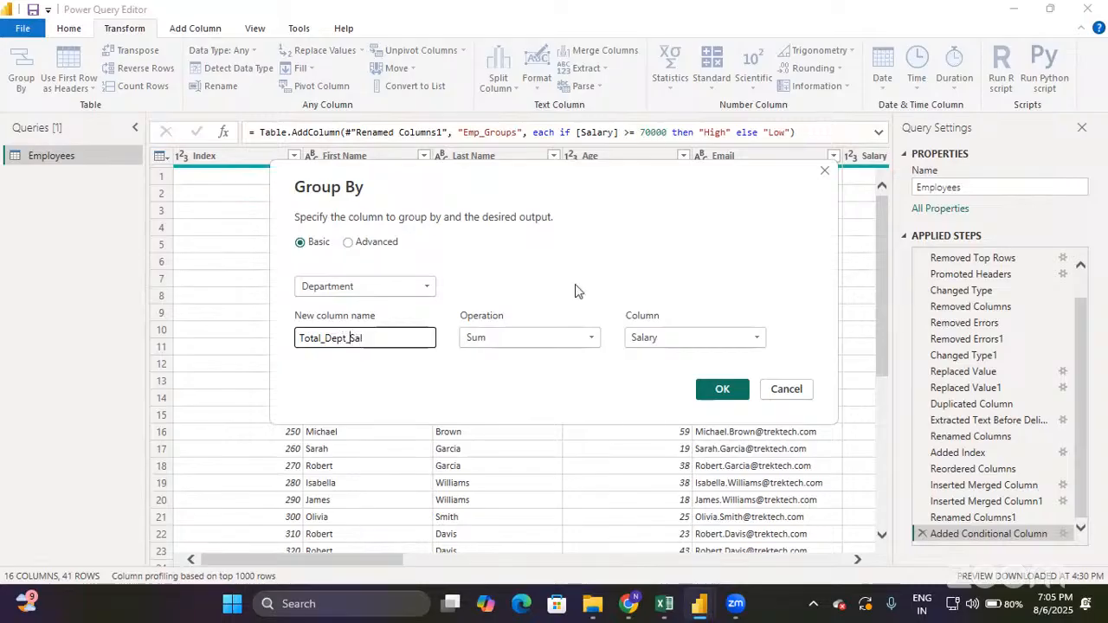
click(401, 341)
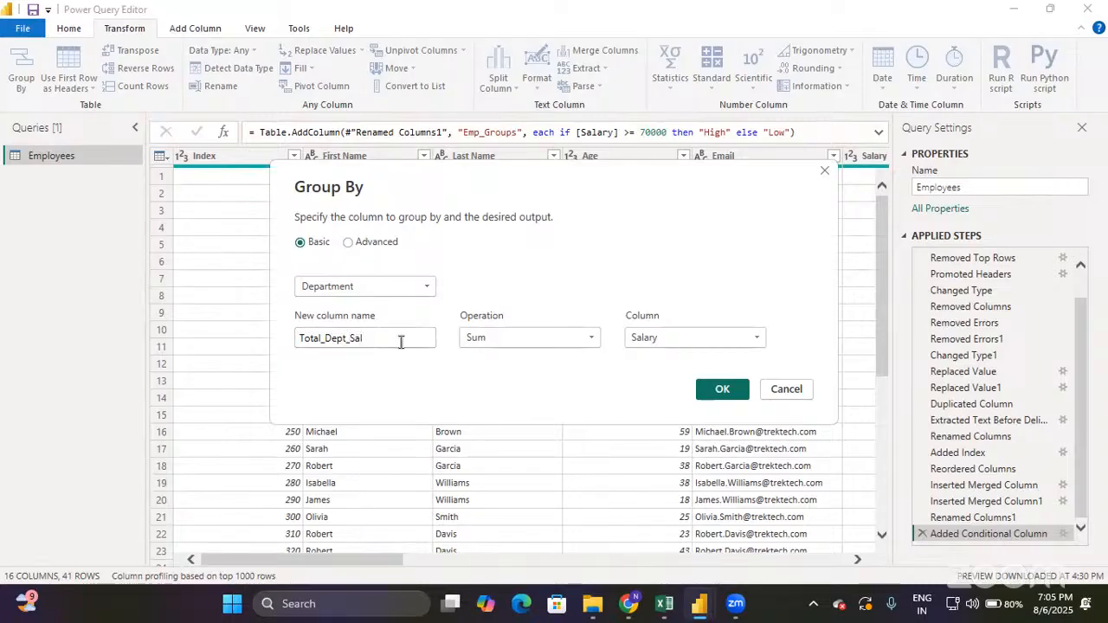
text(ary)
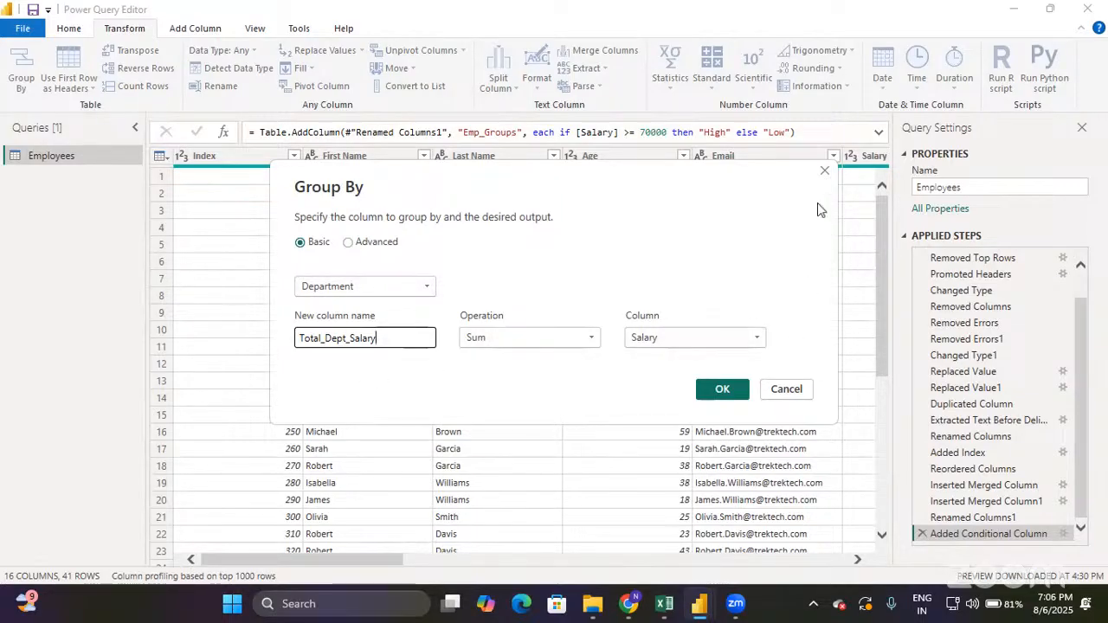
click(713, 391)
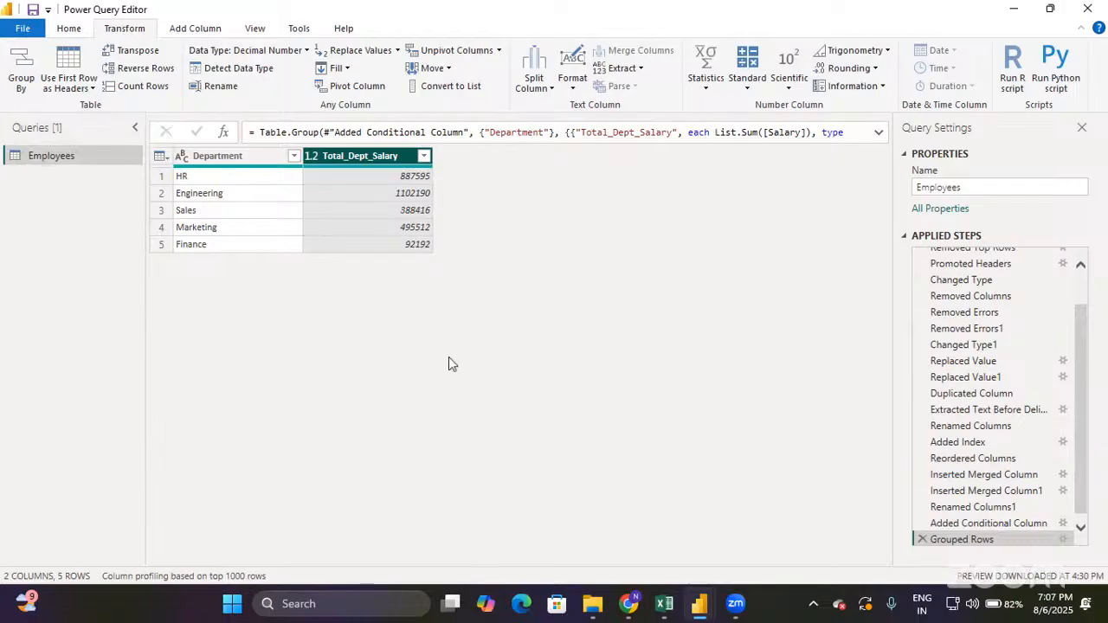
Remove the Grouped Rows step from the Employees query and duplicate the query.
click(922, 539)
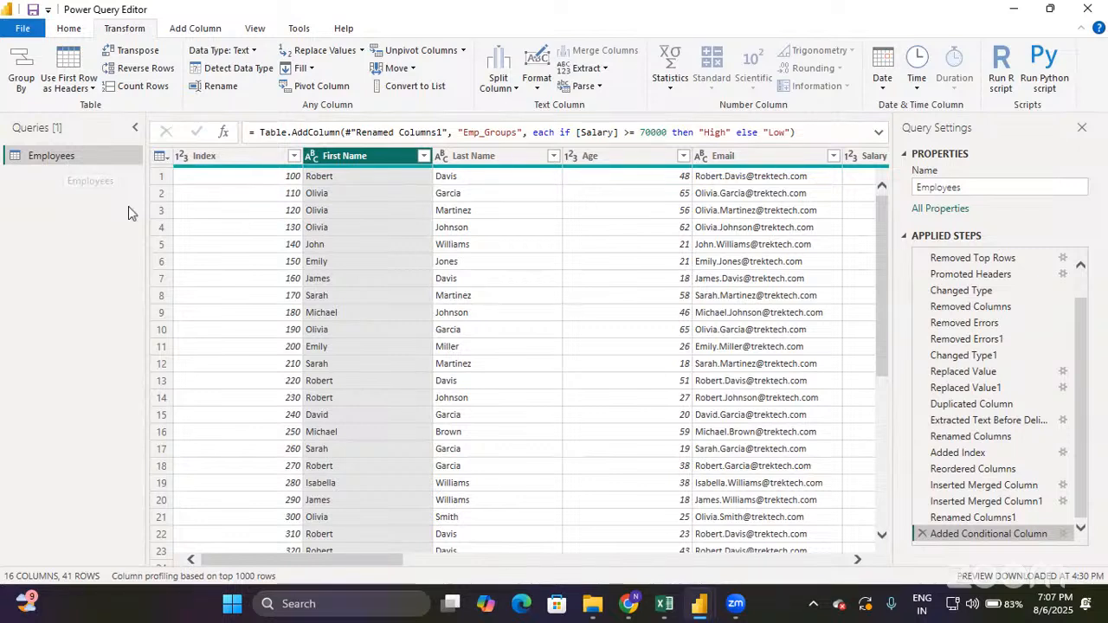
right_click(57, 154)
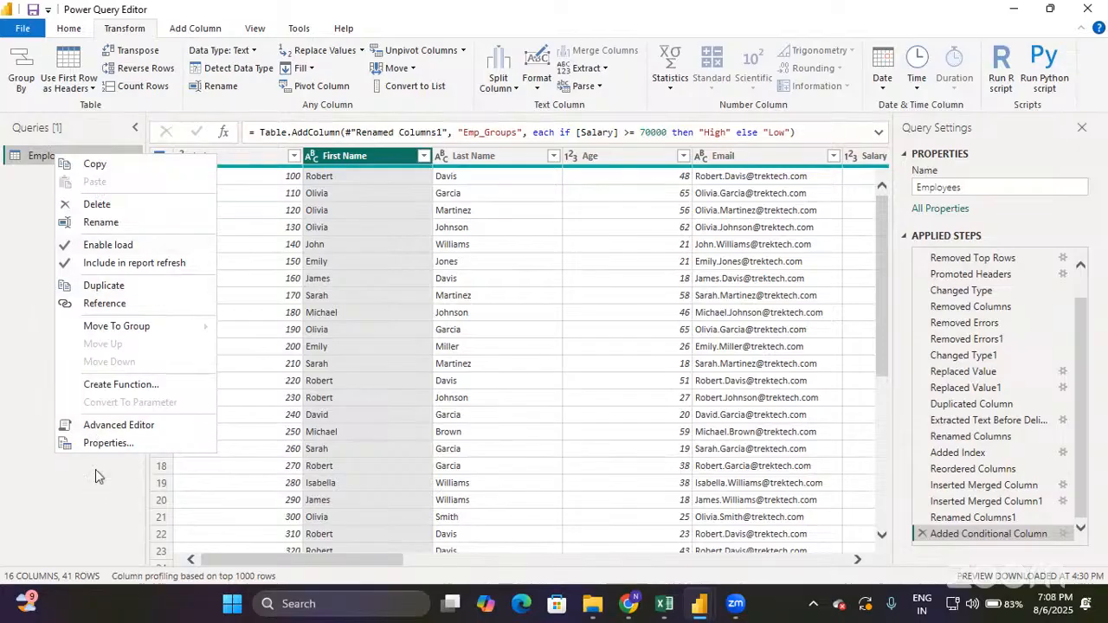
click(97, 288)
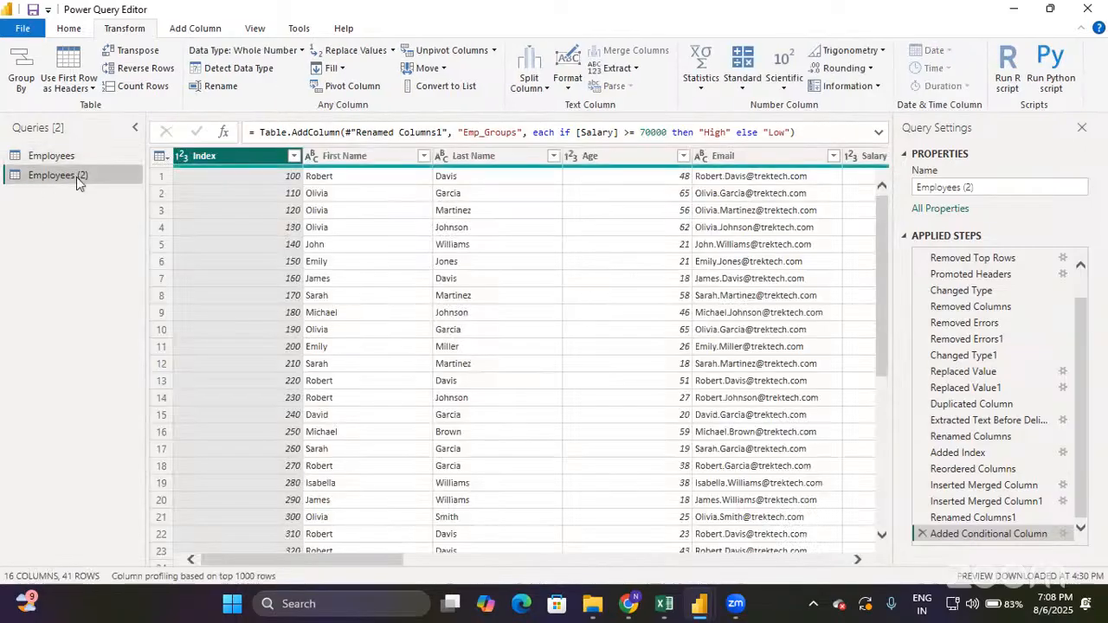
Set up a Group By on the duplicated query by Department, using the Average of the Salary column.
click(21, 77)
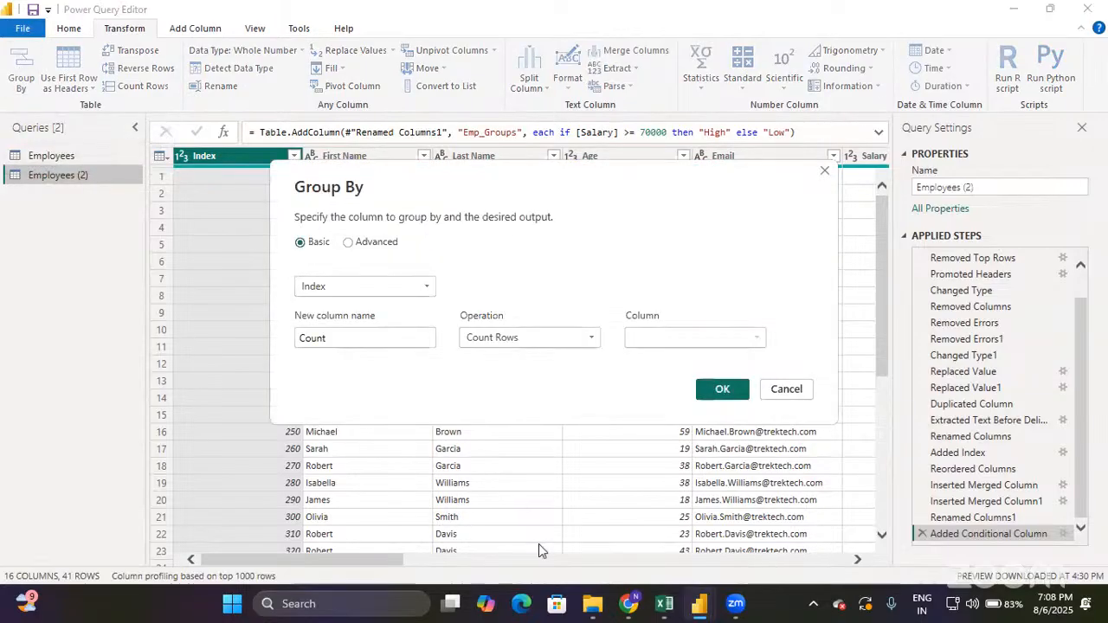
click(394, 287)
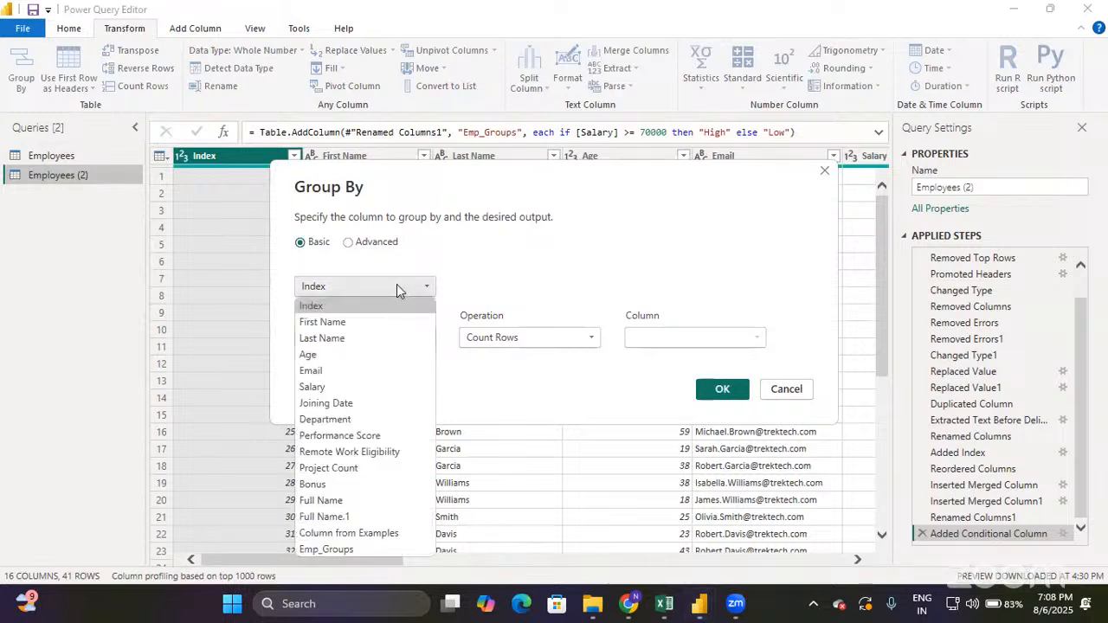
click(377, 419)
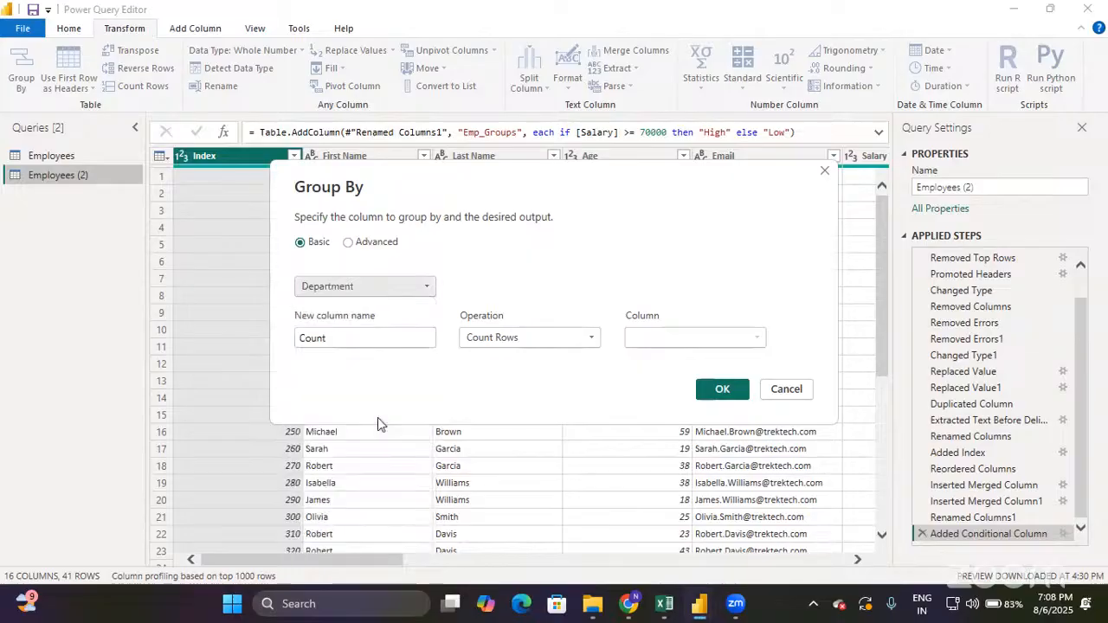
click(513, 339)
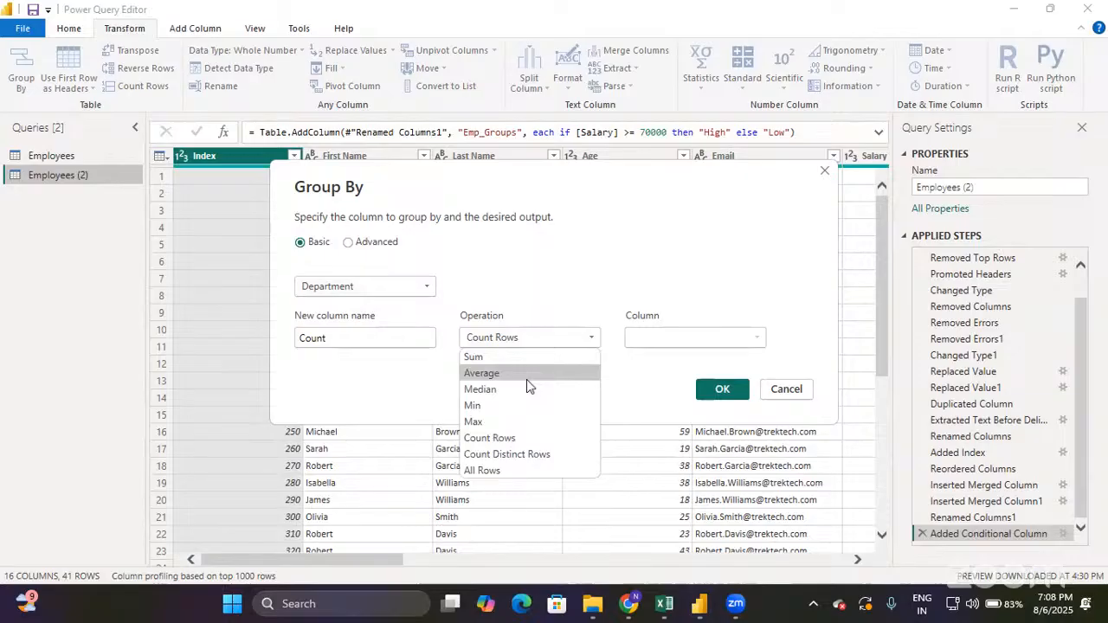
click(523, 379)
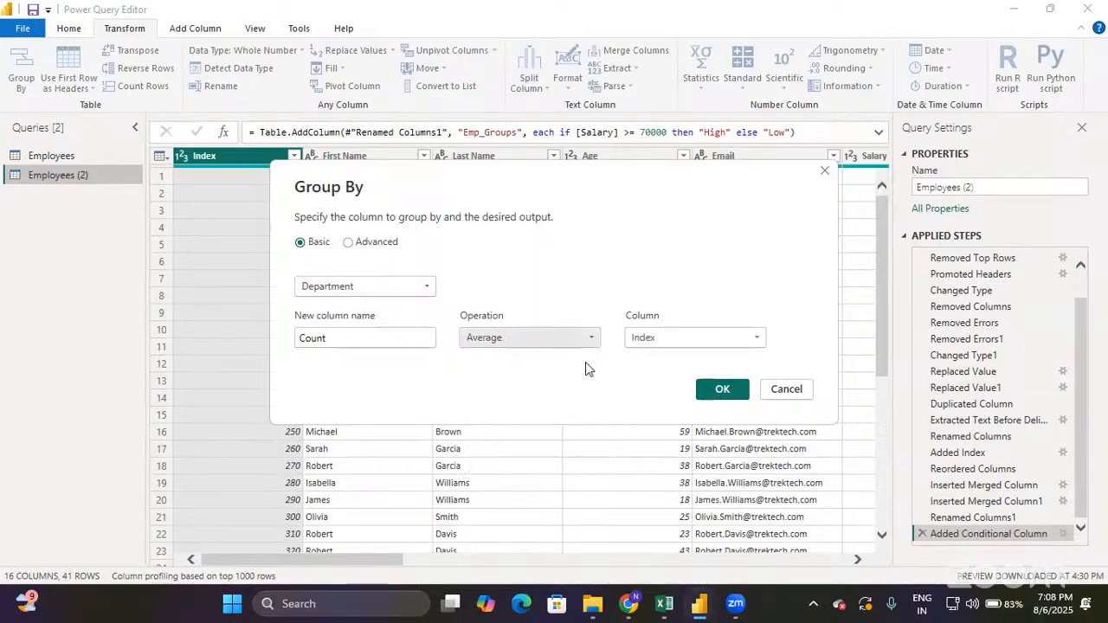
click(644, 344)
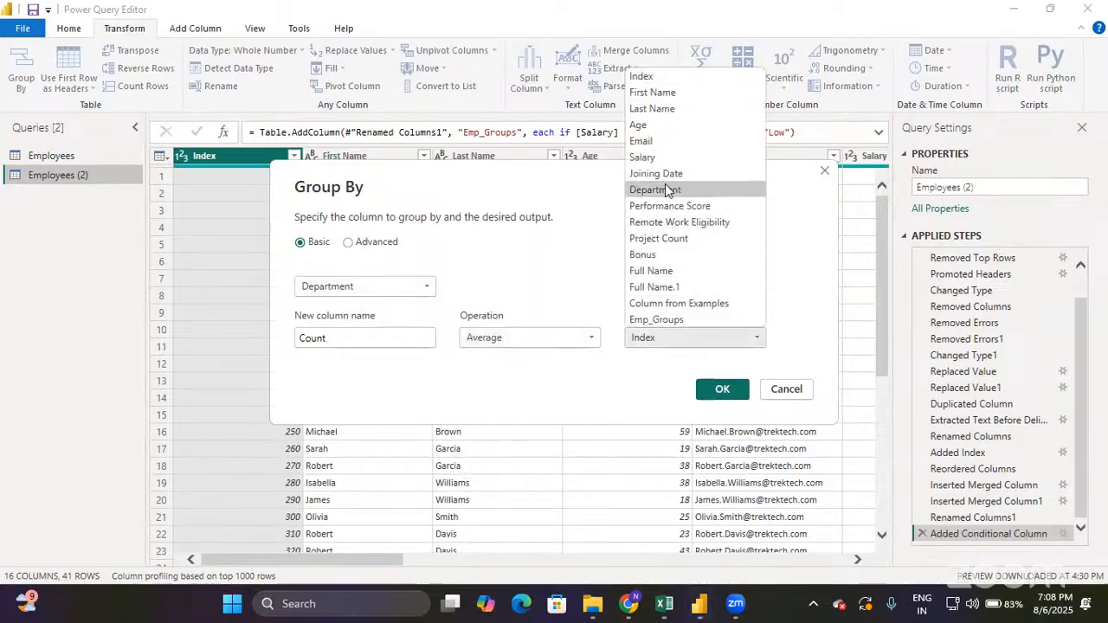
click(658, 158)
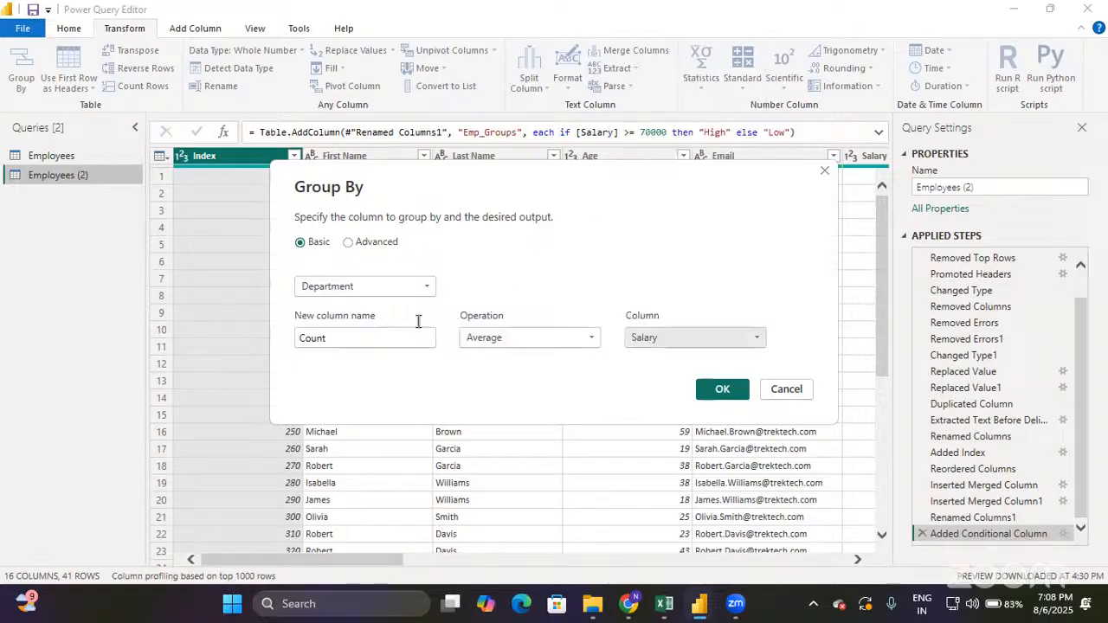
Name the averaged column Avg_Dept_Sal and apply the grouping to the duplicated query.
click(401, 341)
double_click(401, 345)
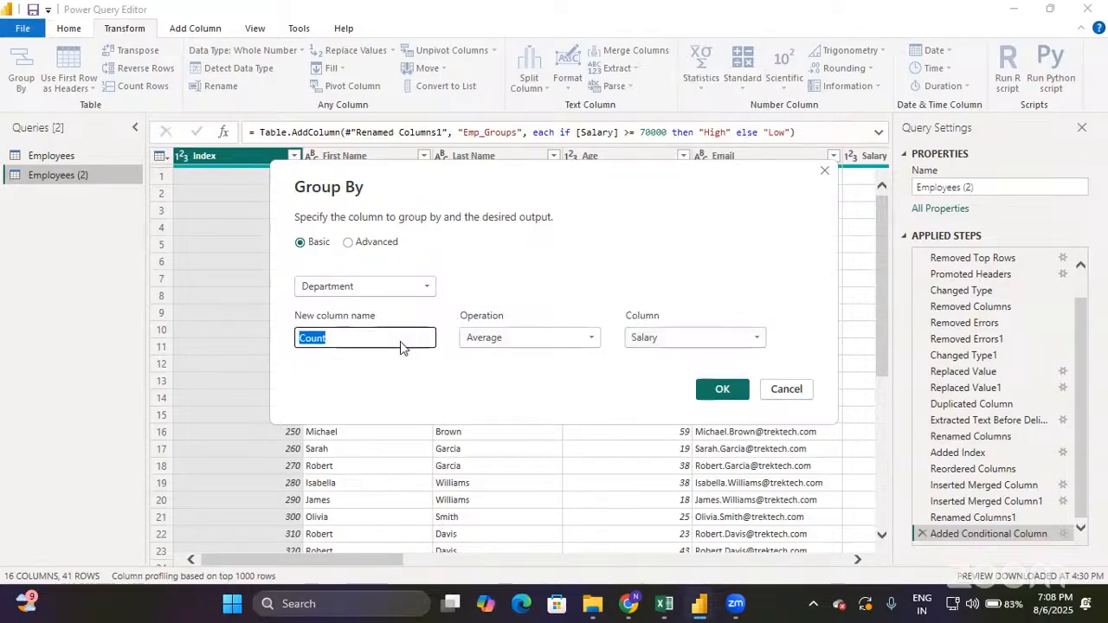
text(Avg_Dept_Sal)
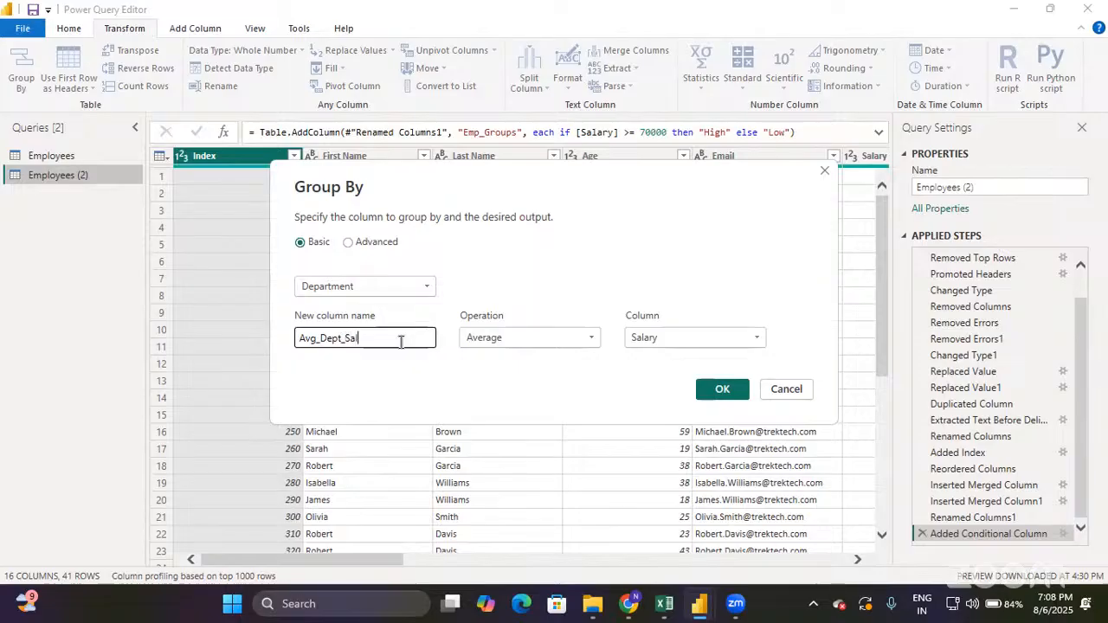
click(725, 390)
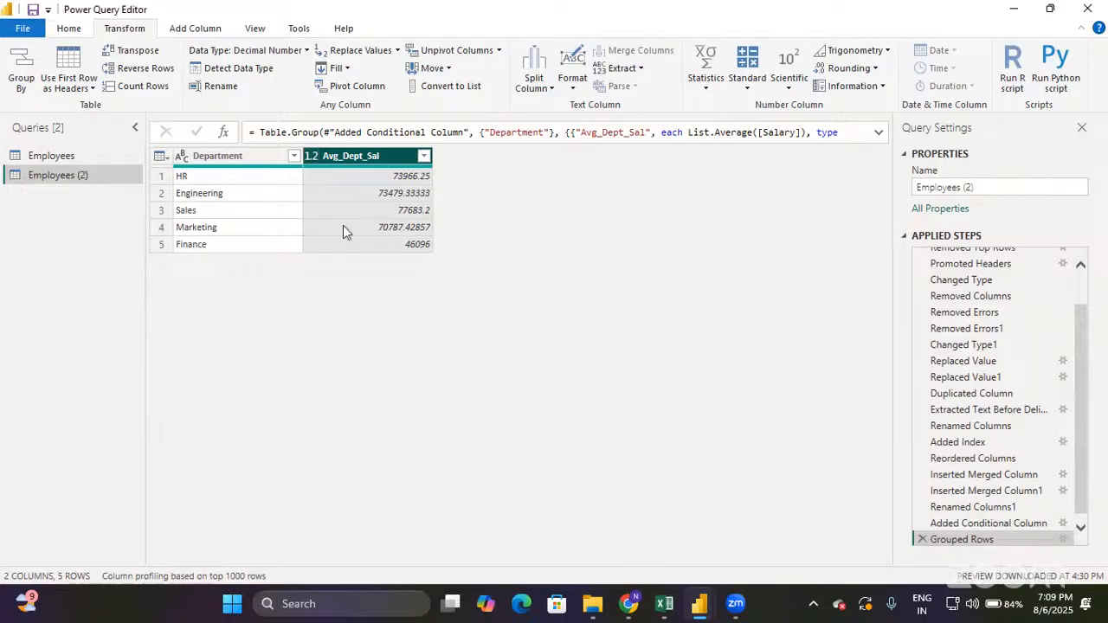
Rename the duplicated query Employees (2) as Group By Output.
double_click(71, 175)
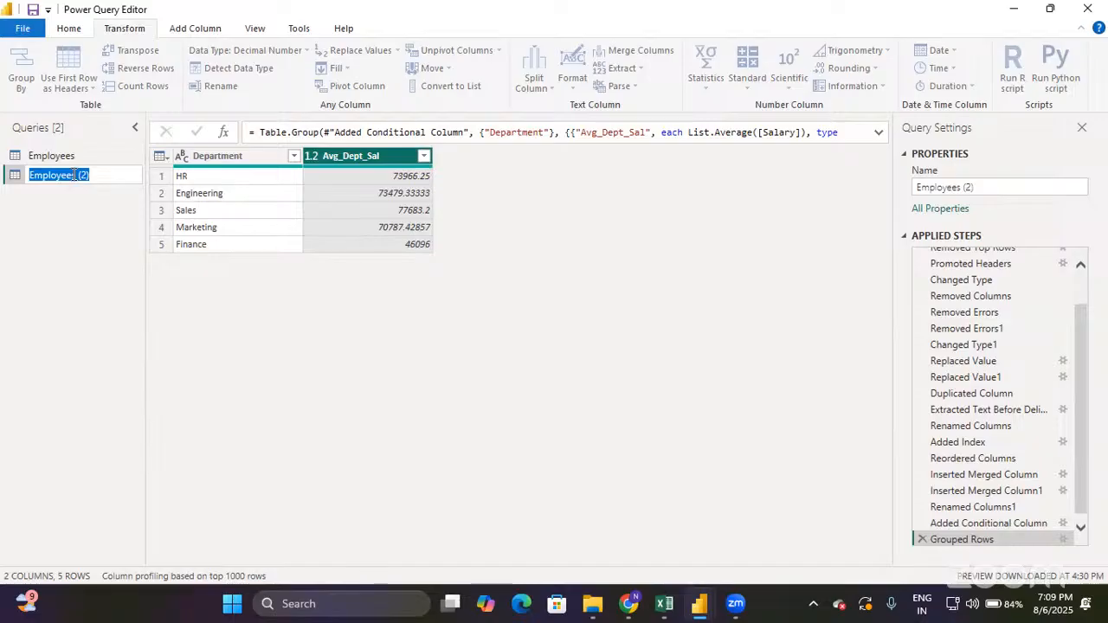
text(Group)
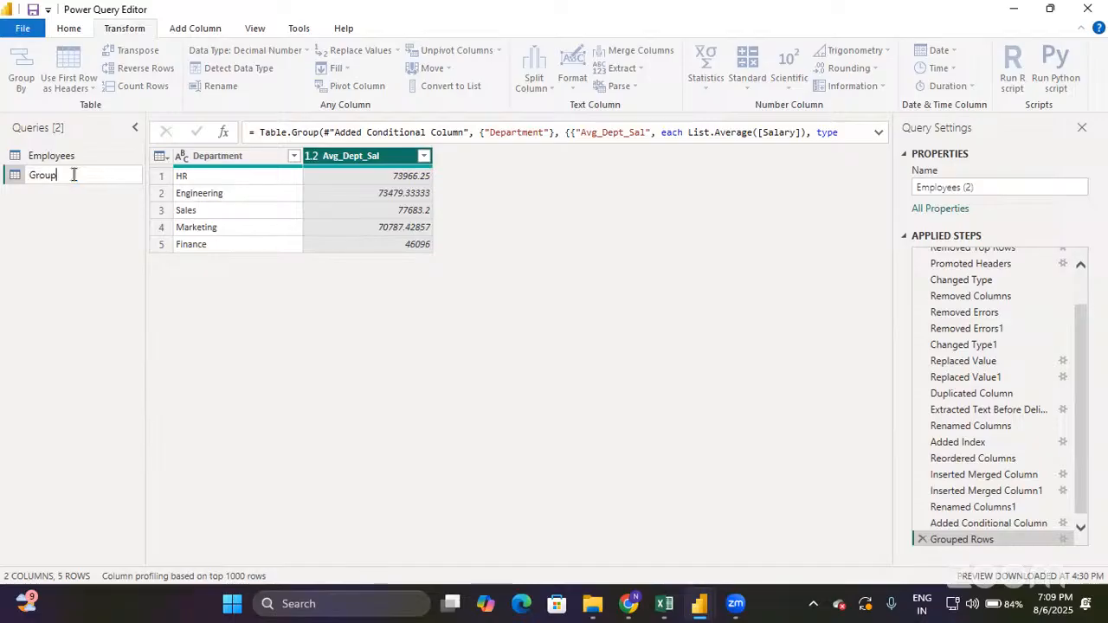
text( By Output)
key(Return)
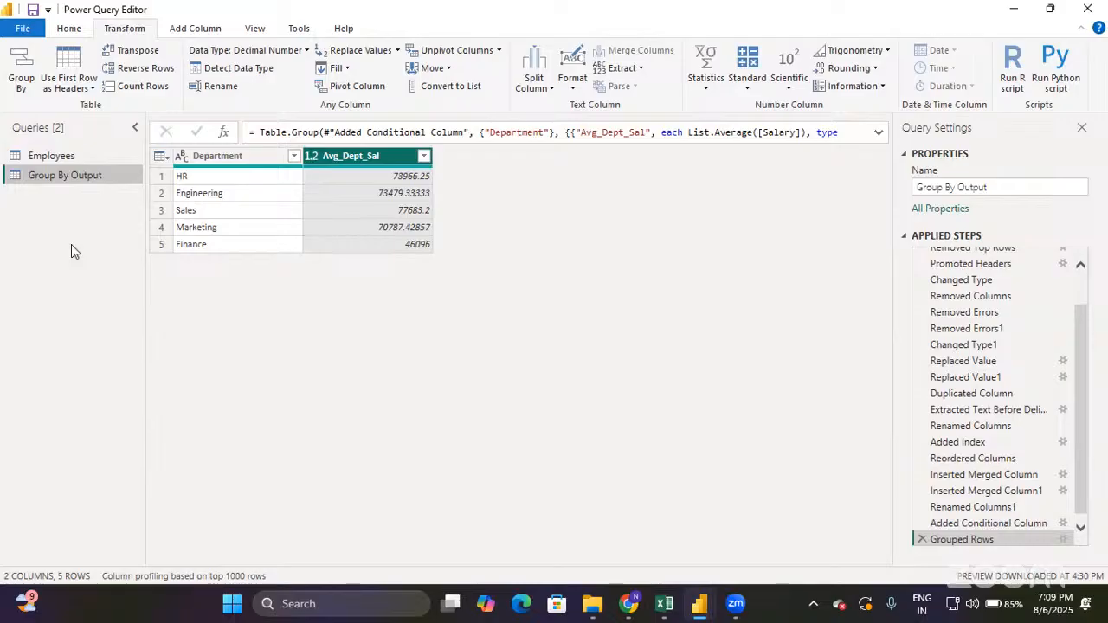
Make another duplicate of the Employees query for a second grouping.
click(59, 153)
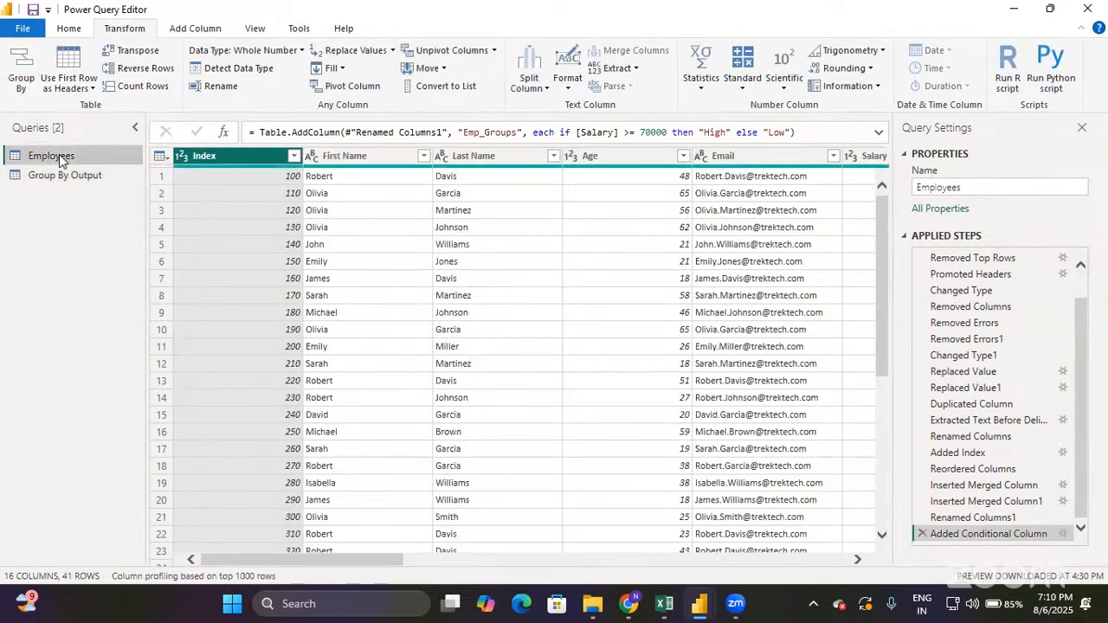
right_click(61, 156)
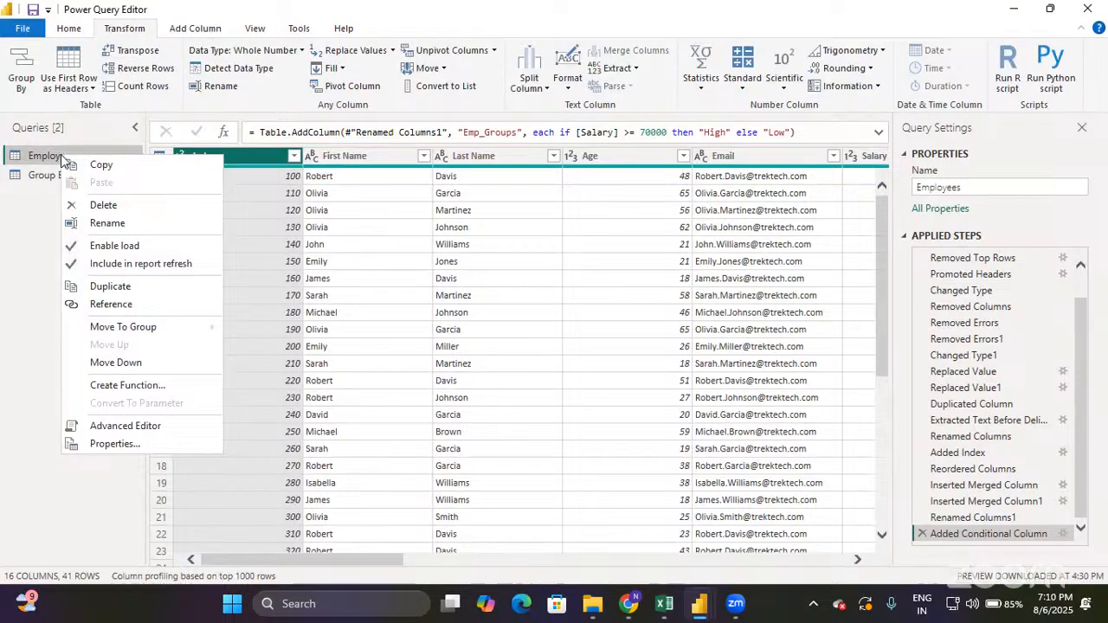
click(116, 285)
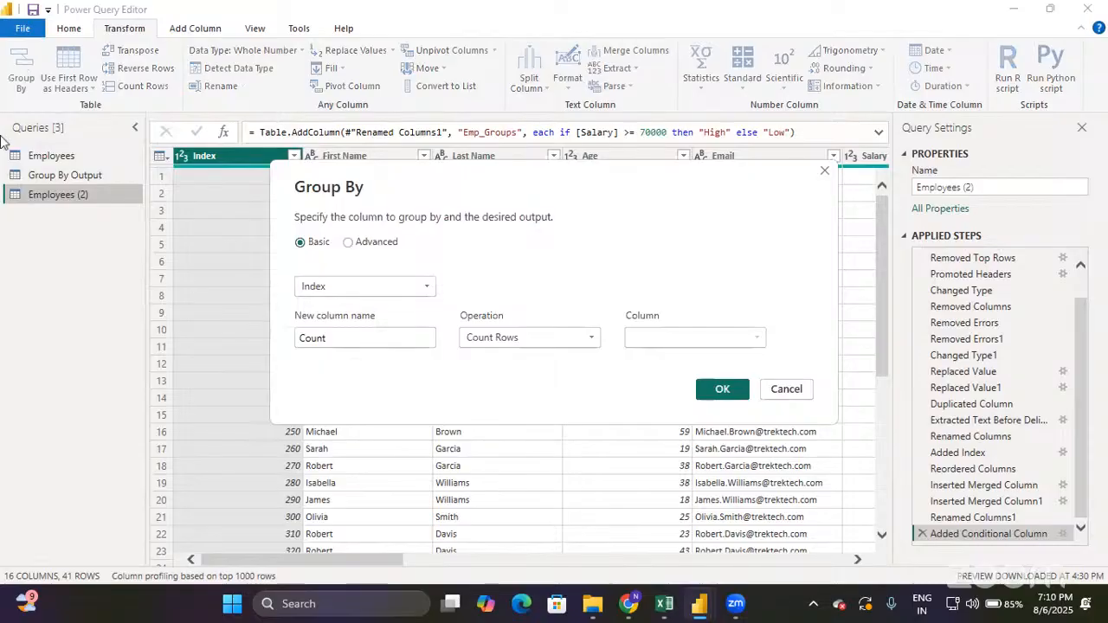
Set up an advanced Group By on the duplicated query by Department, with the Sum of Salary as its first aggregation.
click(352, 244)
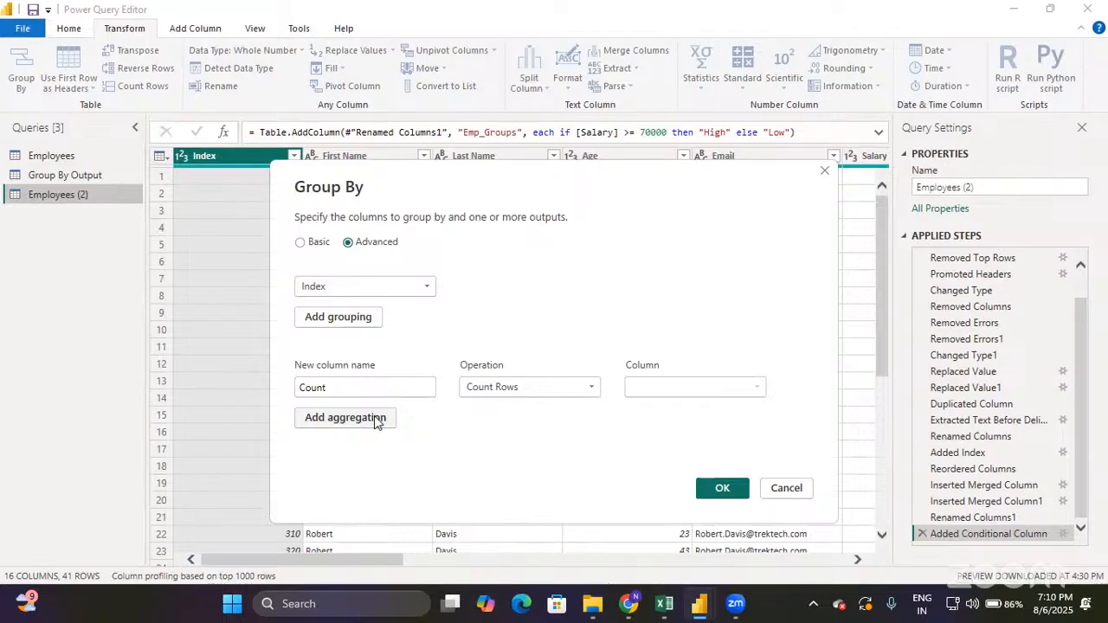
click(403, 295)
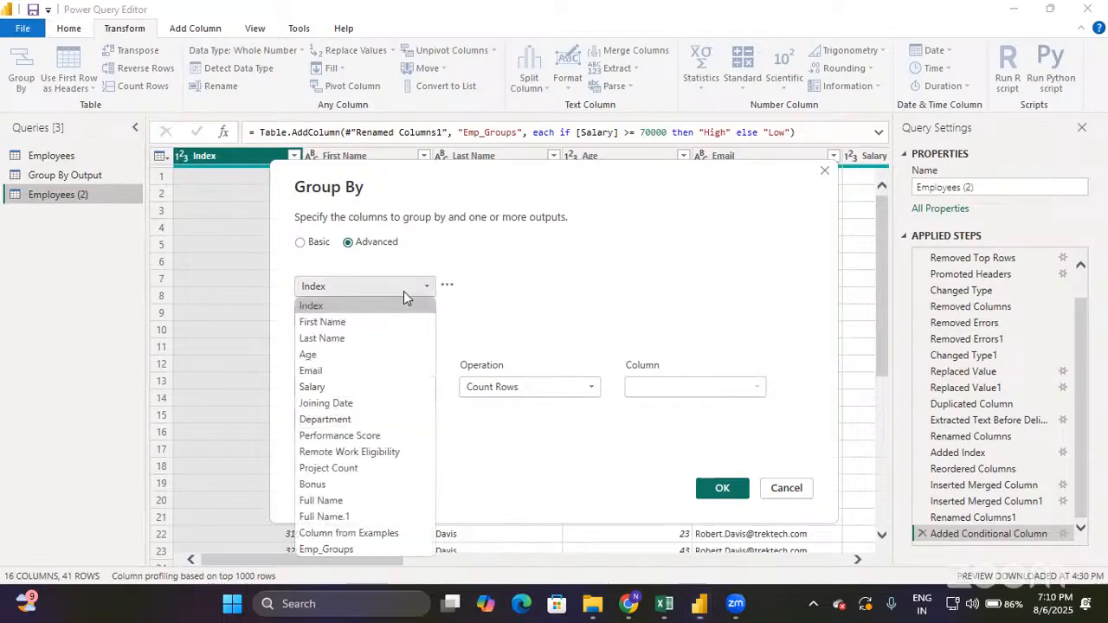
click(363, 418)
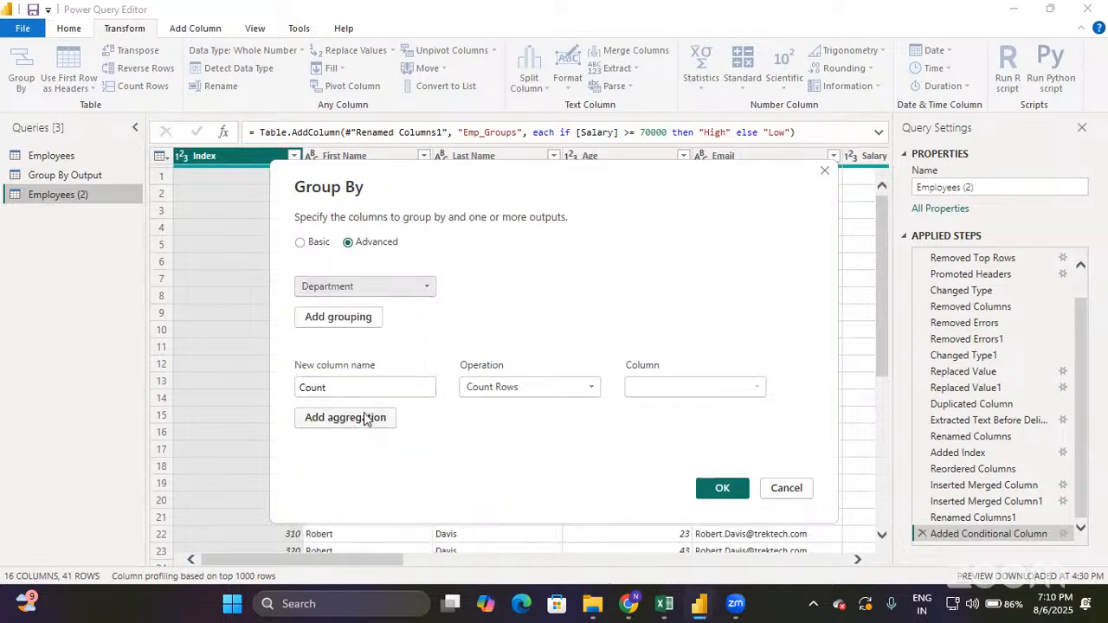
click(359, 388)
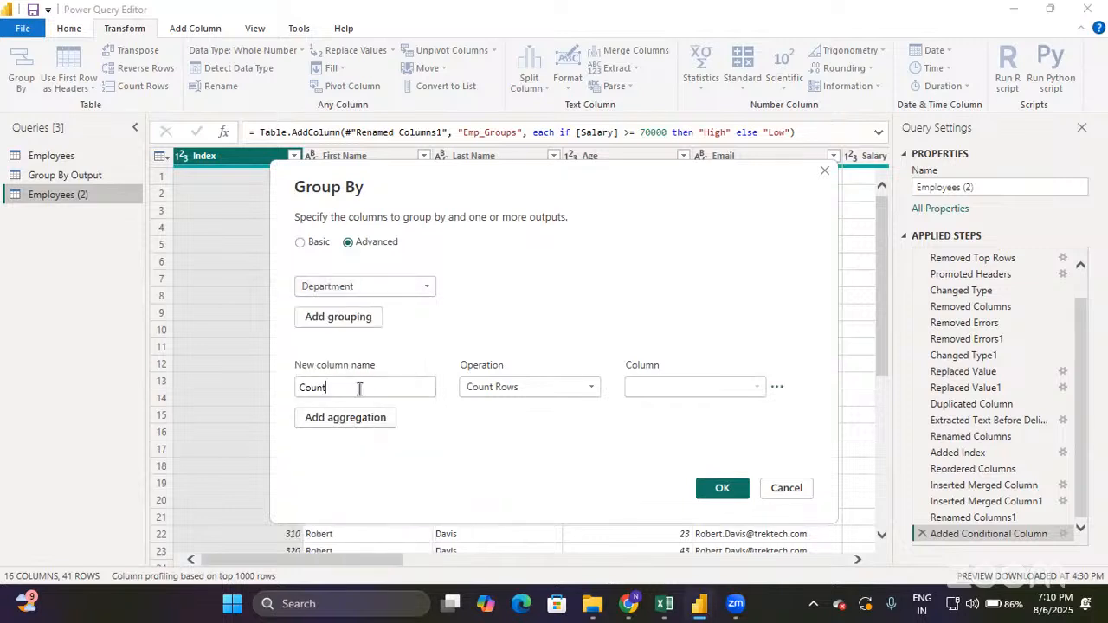
click(537, 387)
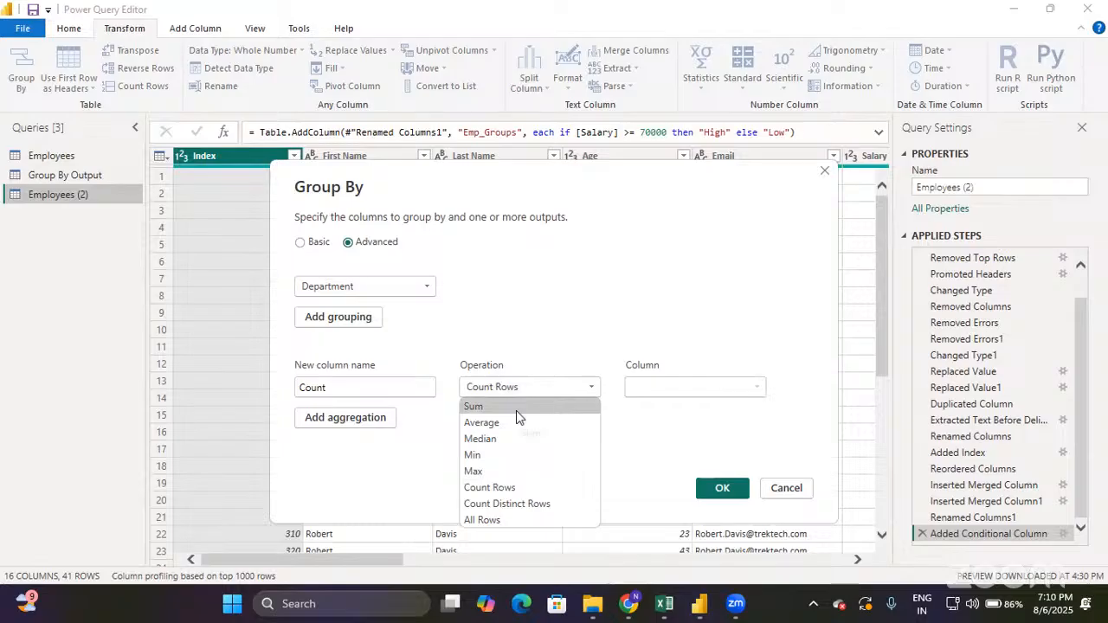
click(516, 409)
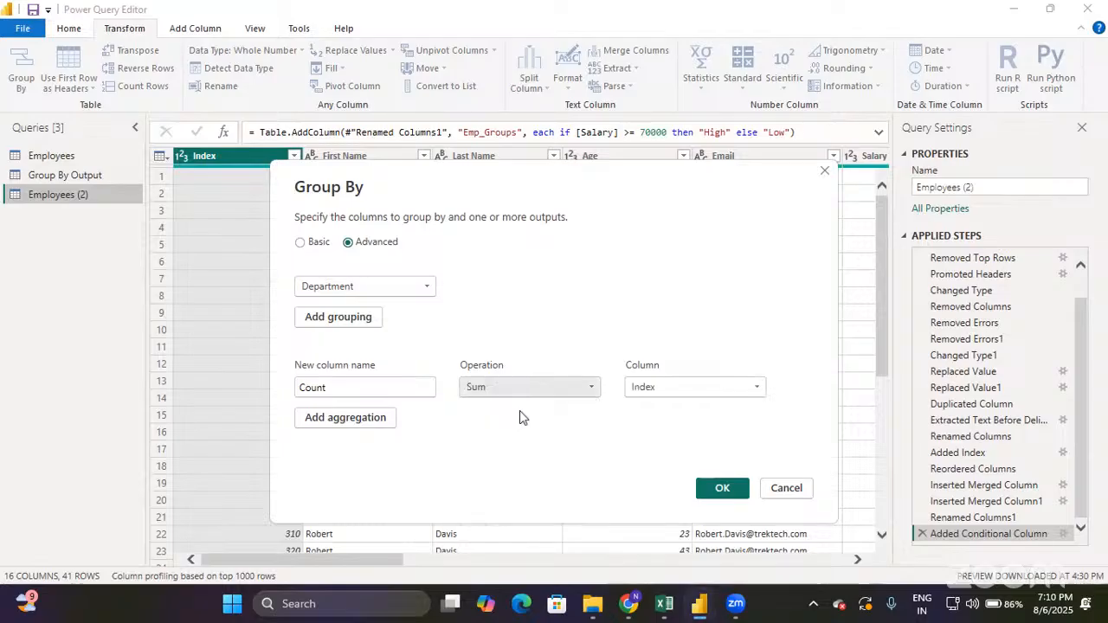
click(742, 387)
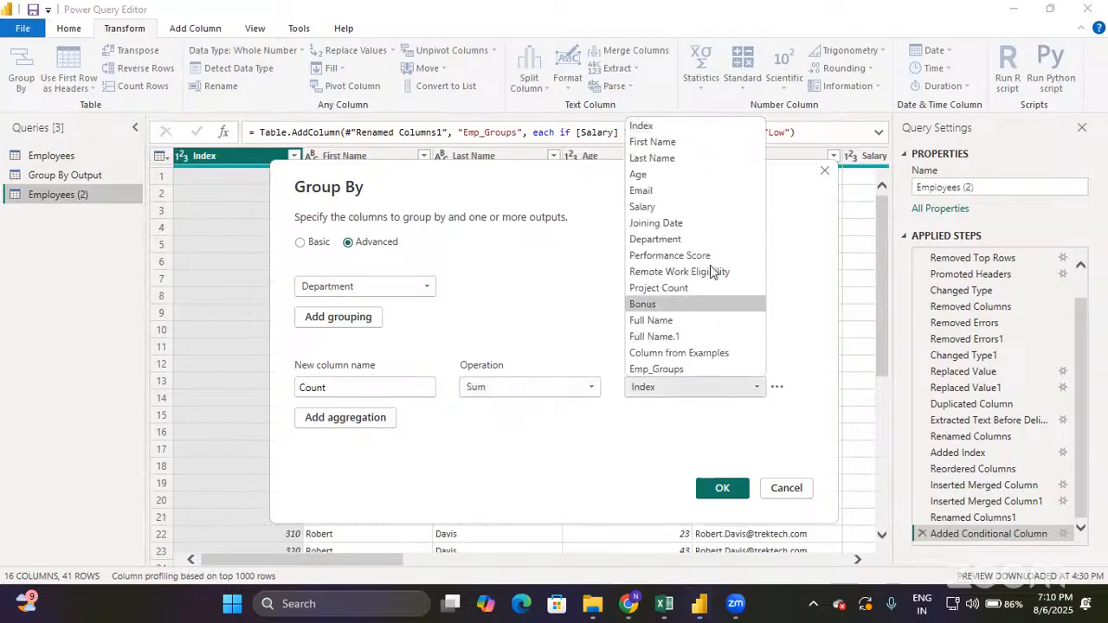
click(689, 207)
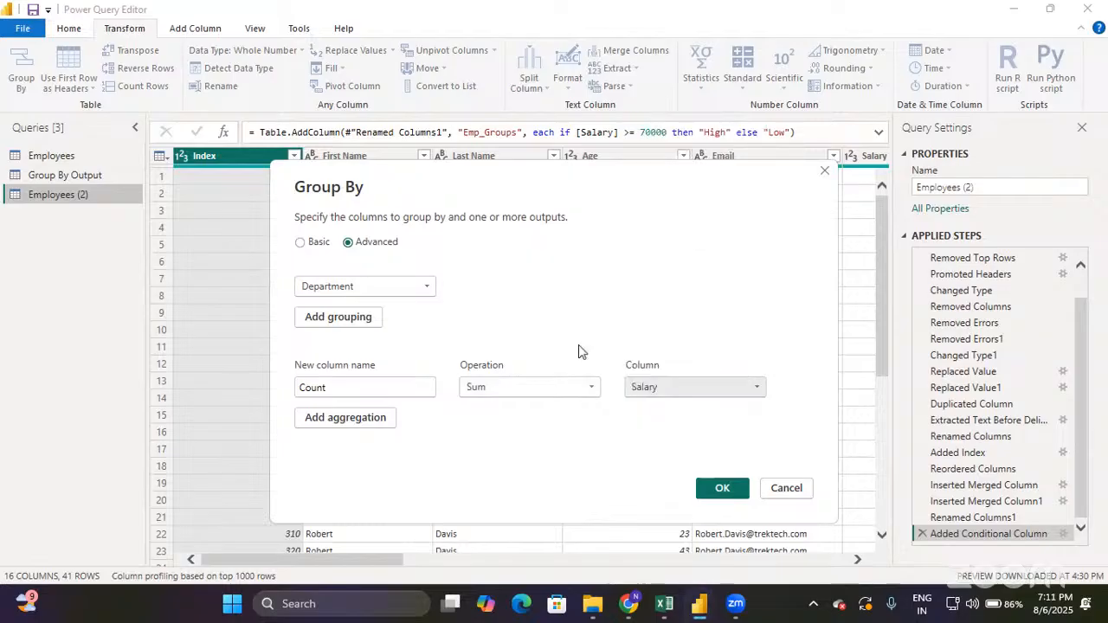
Add a second aggregation that calculates the Average of the Salary column.
click(370, 418)
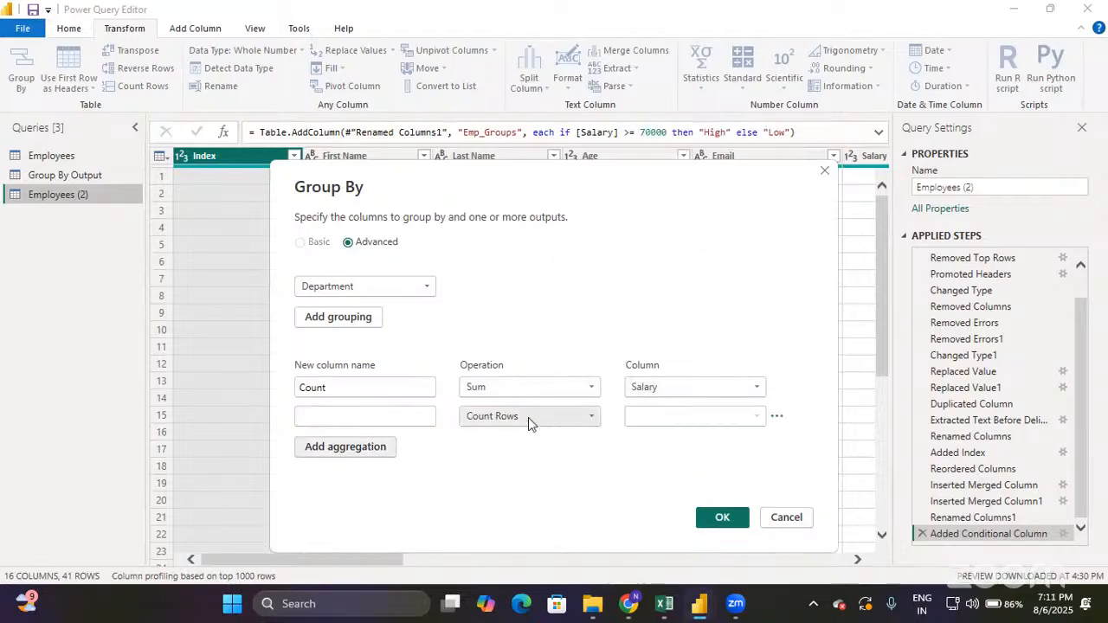
click(530, 418)
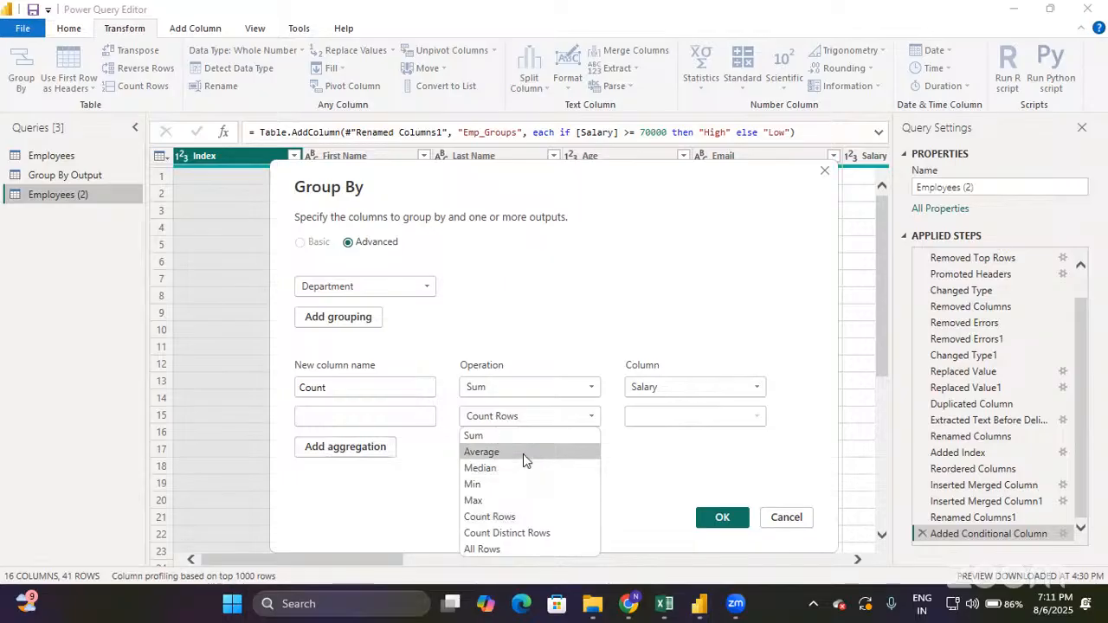
click(523, 454)
click(653, 414)
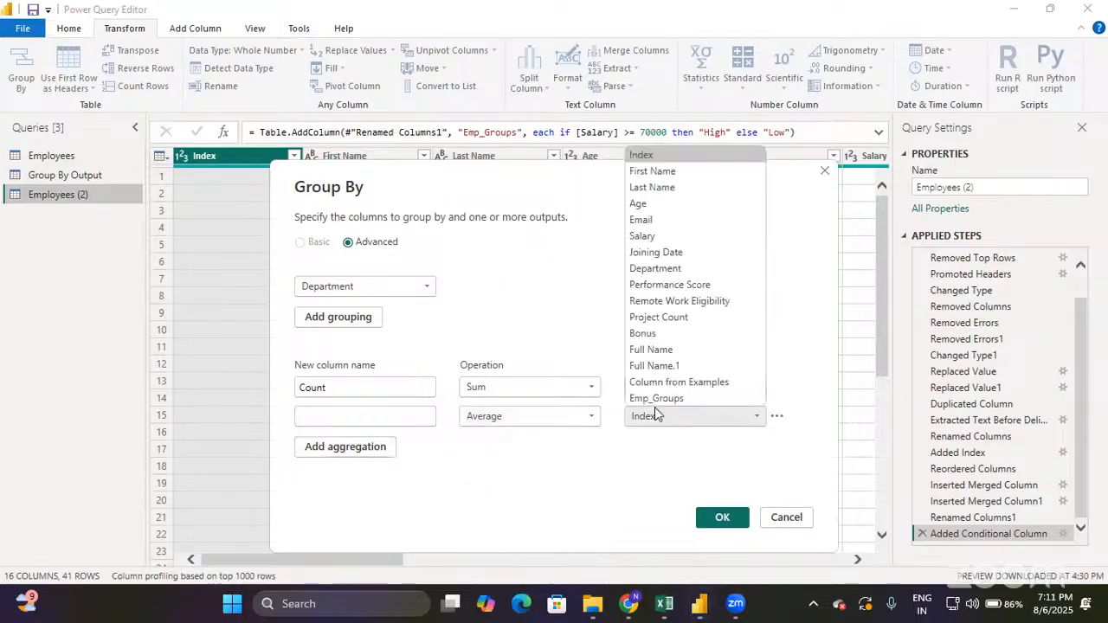
click(663, 234)
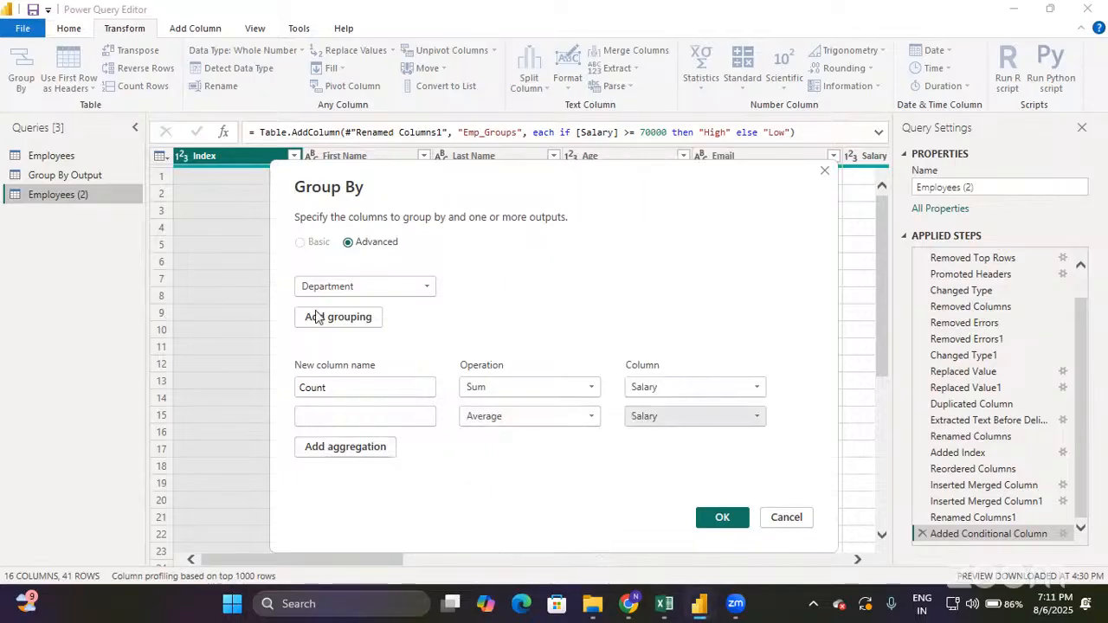
Add a third aggregation that returns the Max of the Salary column.
click(372, 448)
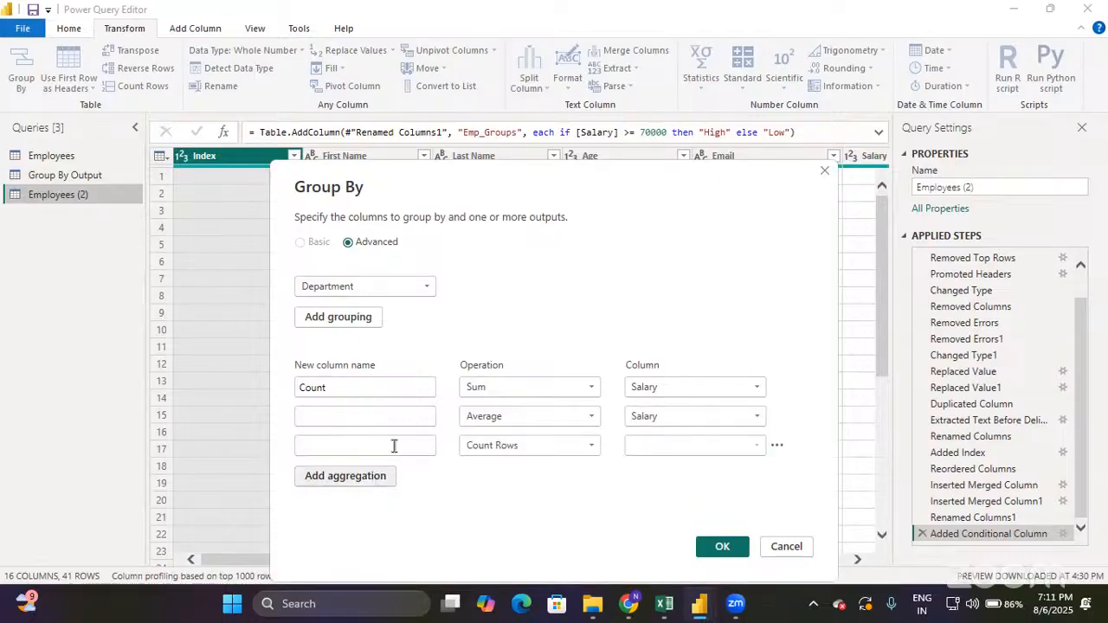
click(540, 445)
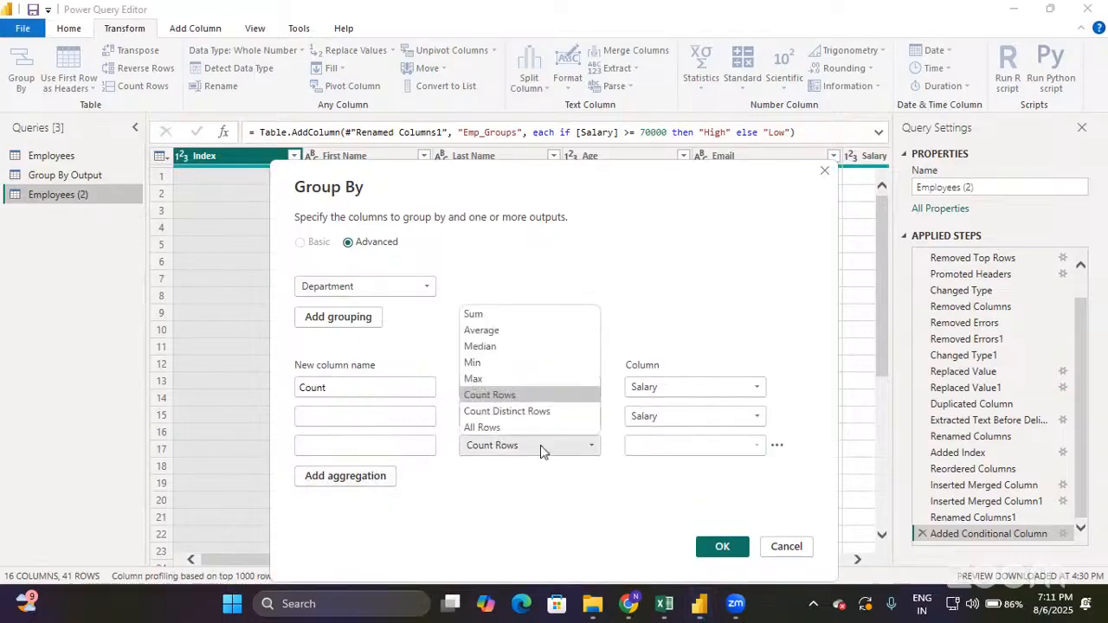
click(504, 378)
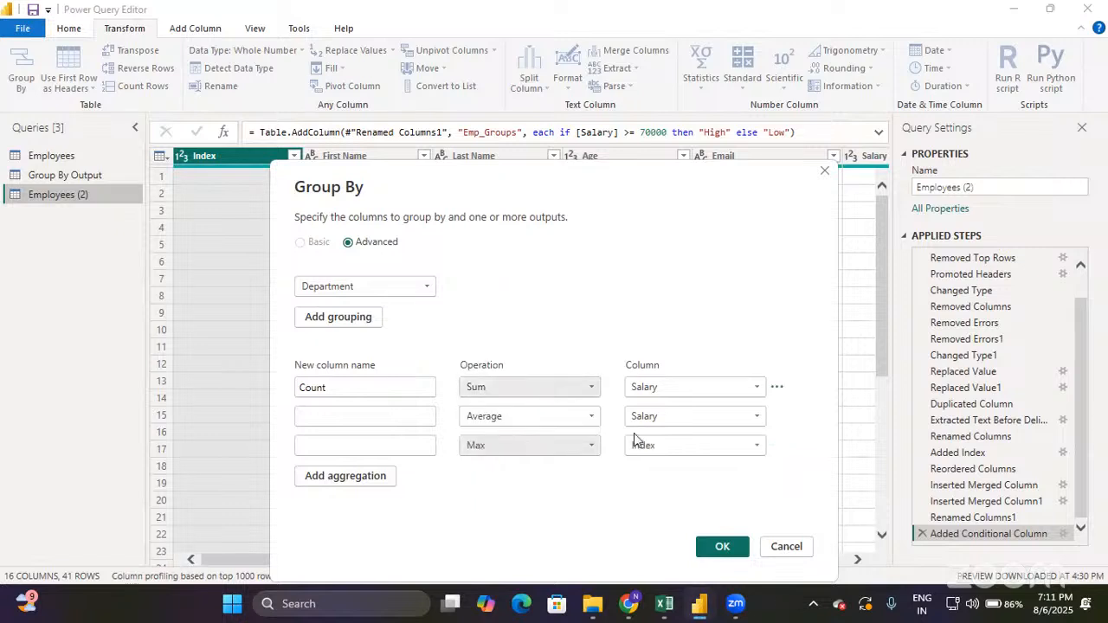
click(676, 445)
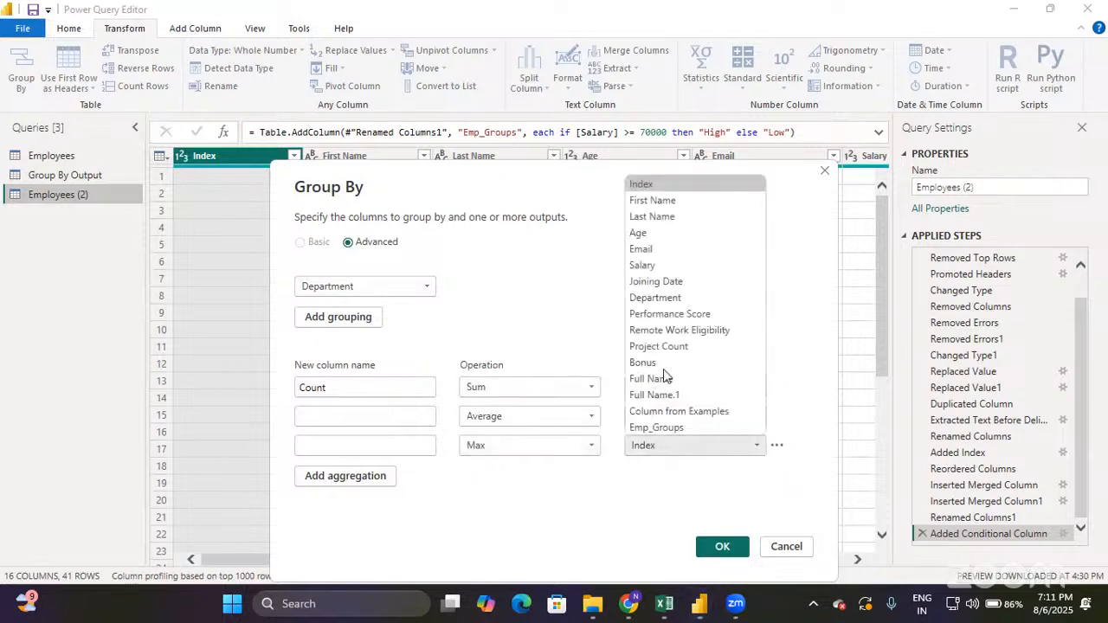
click(654, 264)
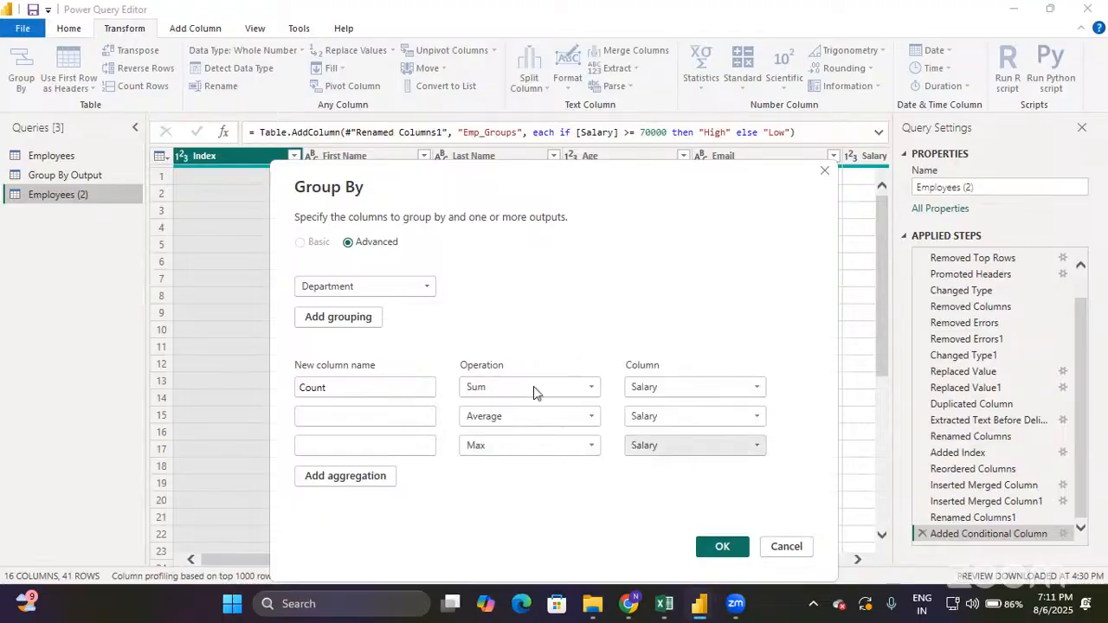
Add a fourth aggregation that returns the Min of the Salary column.
click(378, 477)
click(537, 474)
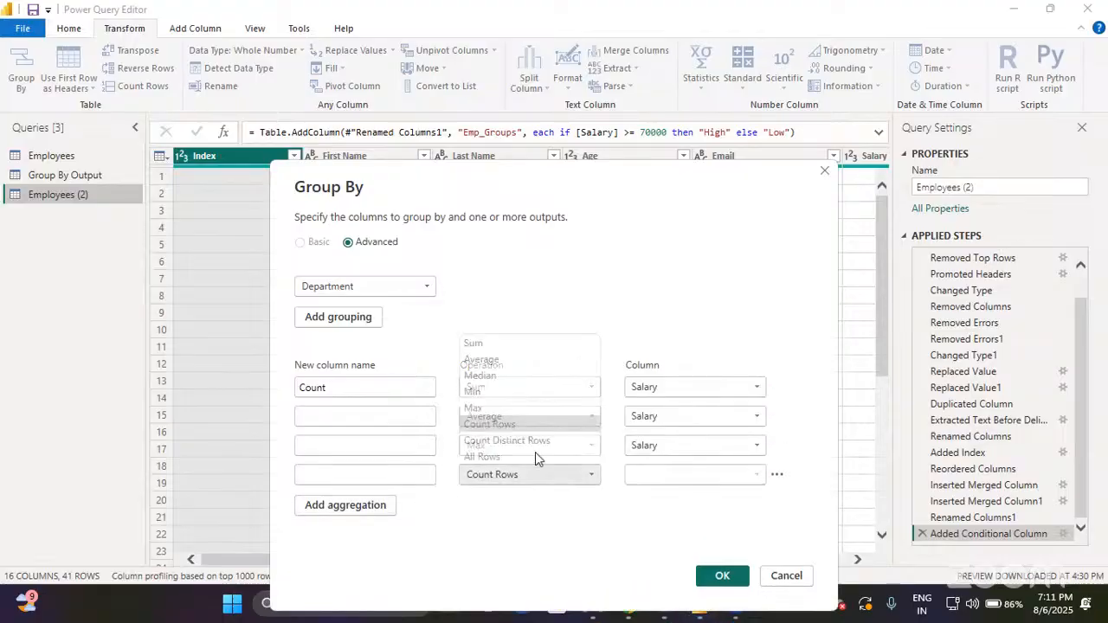
click(512, 394)
click(658, 476)
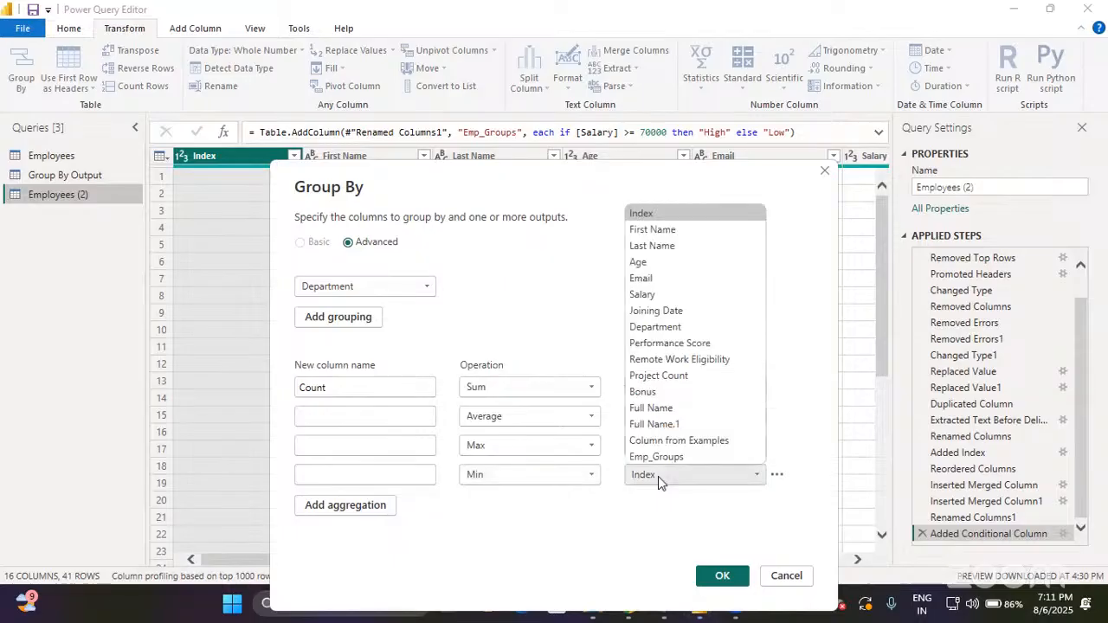
click(665, 296)
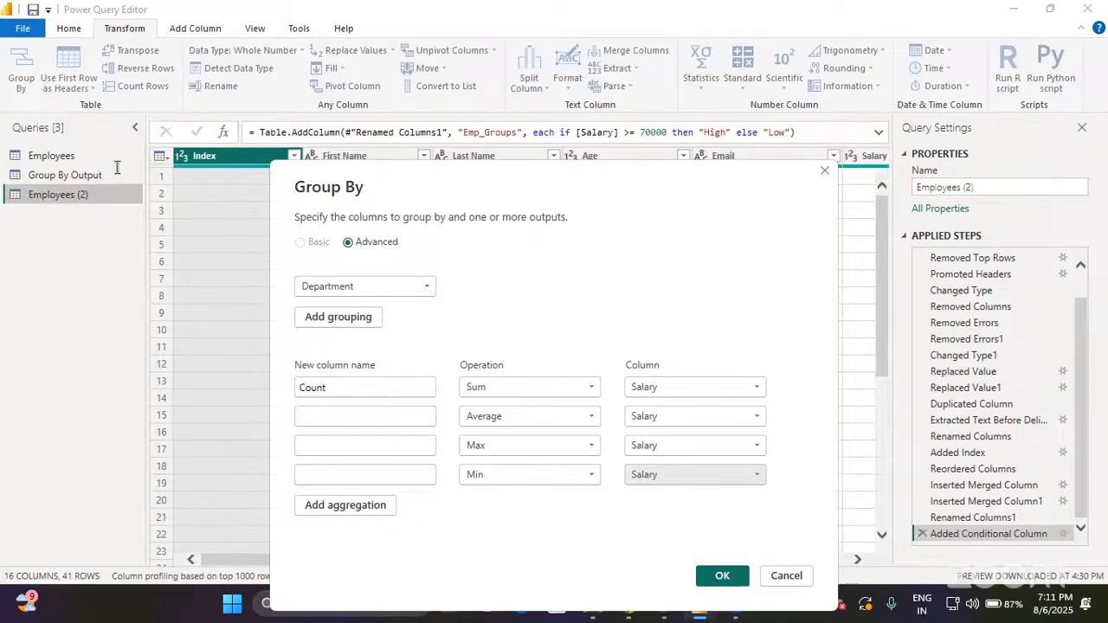
Name the sum aggregation's column Total Salary and the average aggregation's column Average Salary.
click(333, 392)
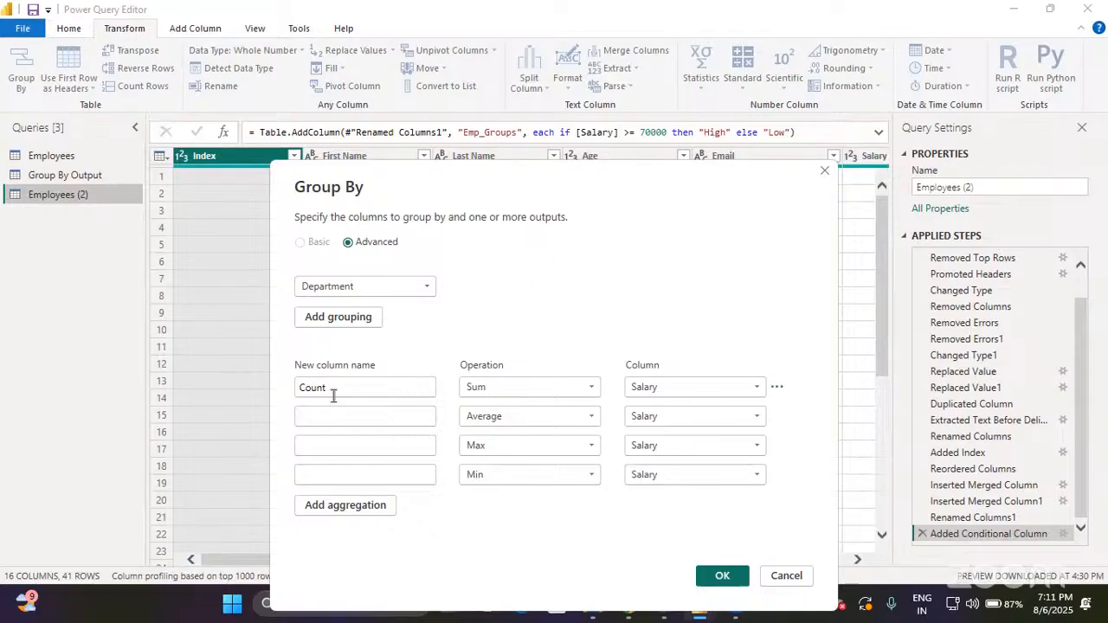
double_click(334, 396)
text(Total Salary)
key(Tab)
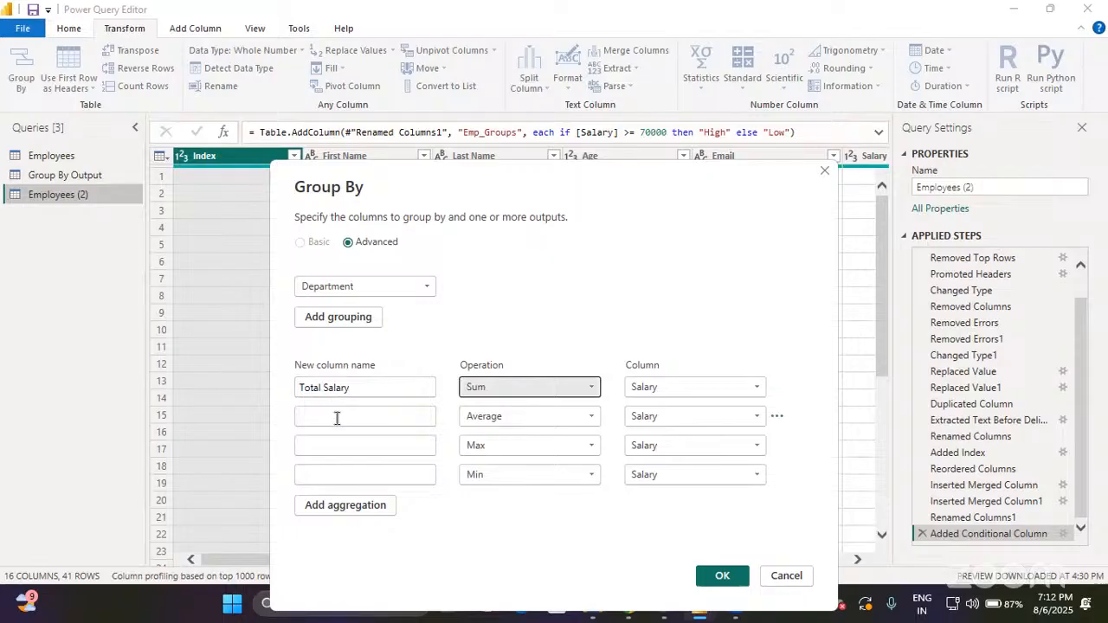
click(336, 419)
text(Aver)
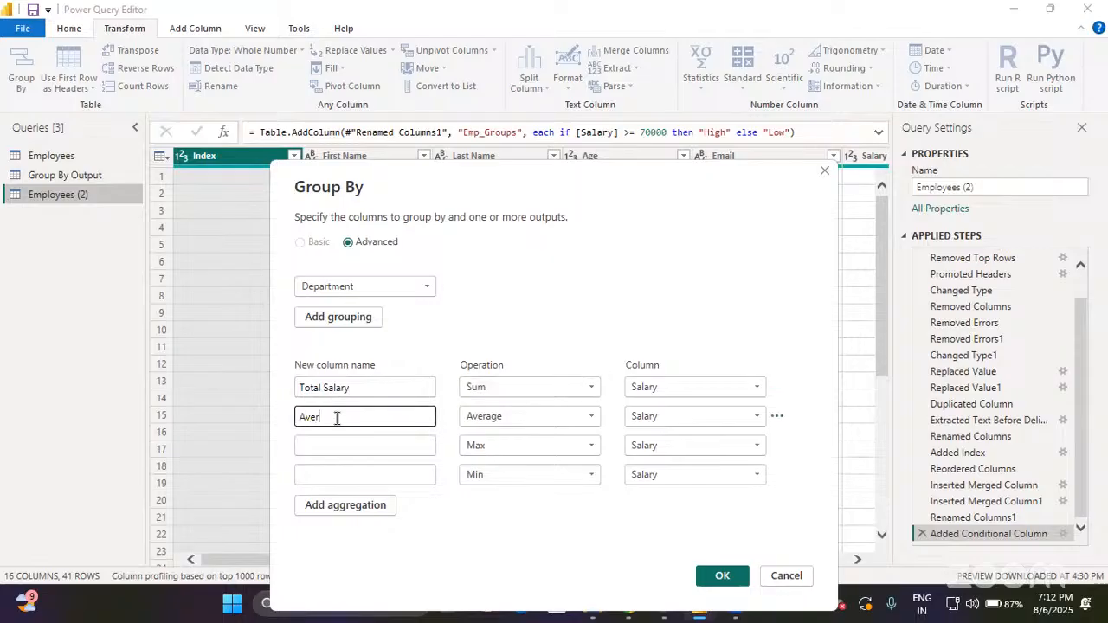
text(age Salary)
Name the remaining aggregation columns Max Salary and Min Salary, and apply the grouping.
click(358, 443)
text(Ma)
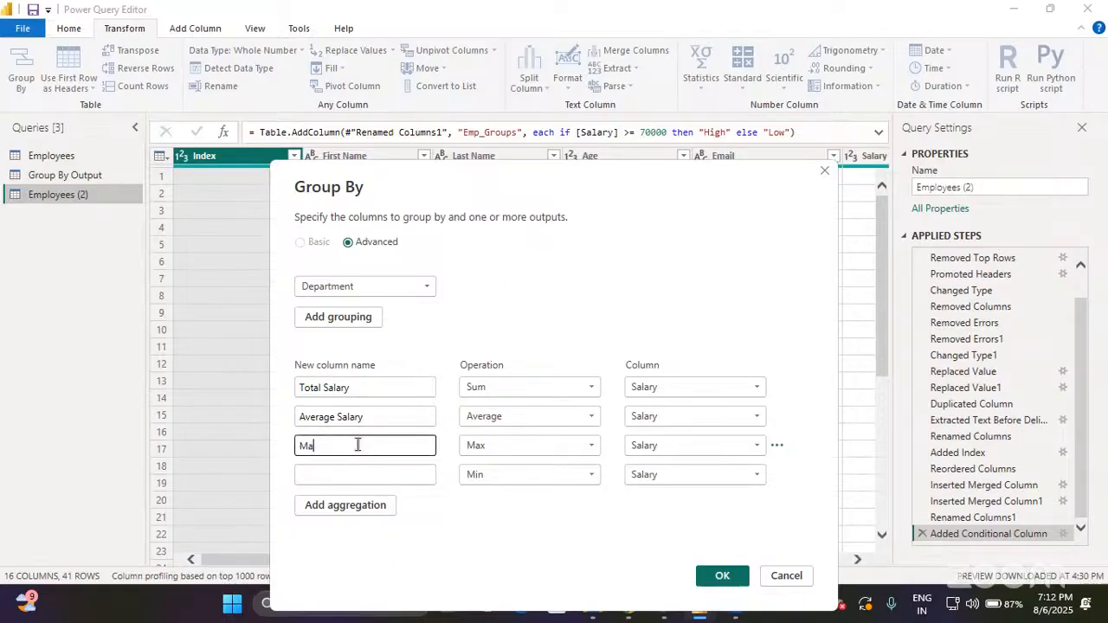
text(x Salary)
click(361, 472)
text(Min)
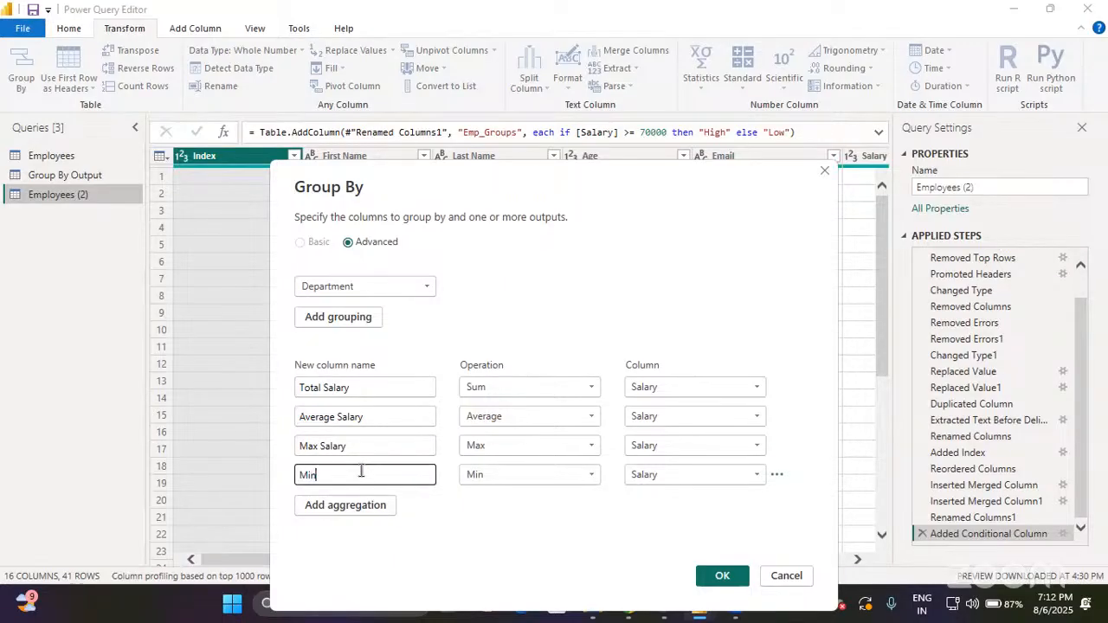
text( Salary)
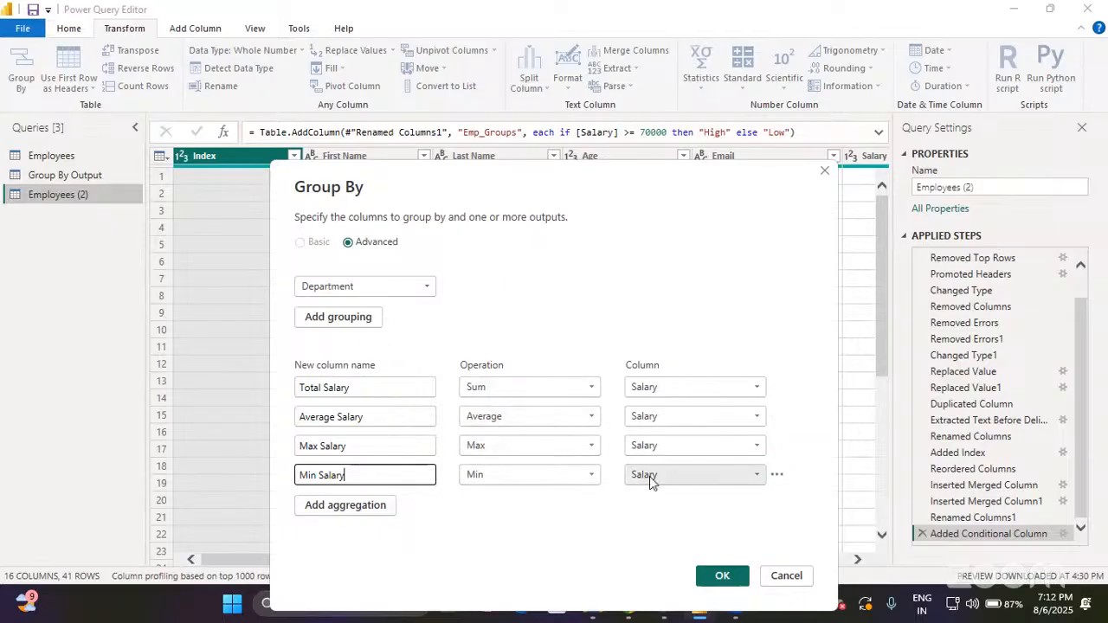
click(723, 576)
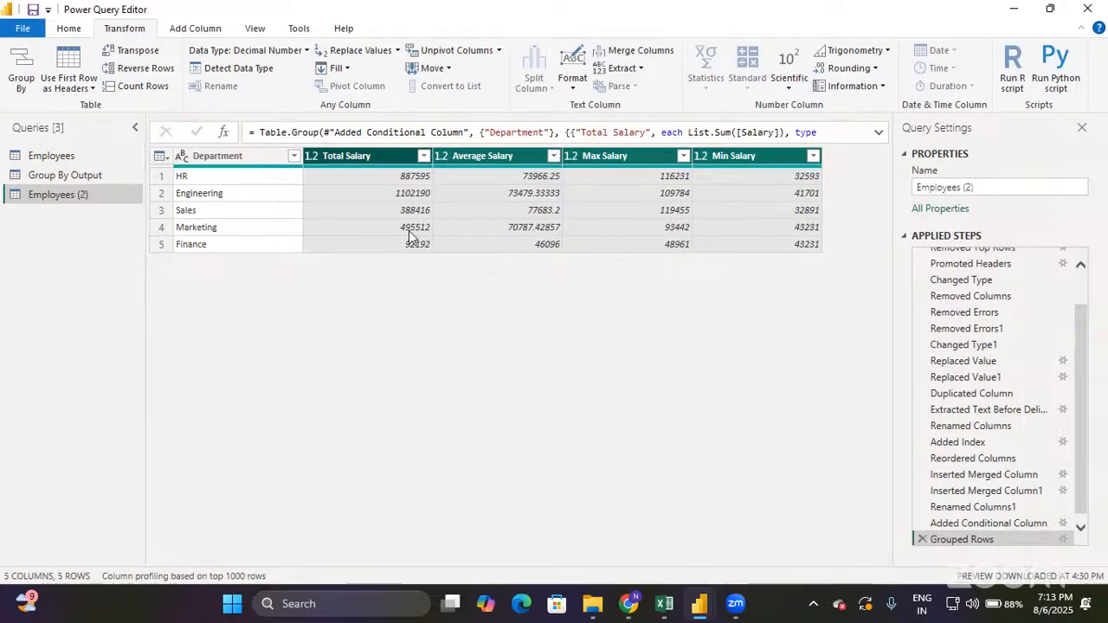
Rename the newly grouped query Employees (2) as Advanced GroupBY.
double_click(96, 196)
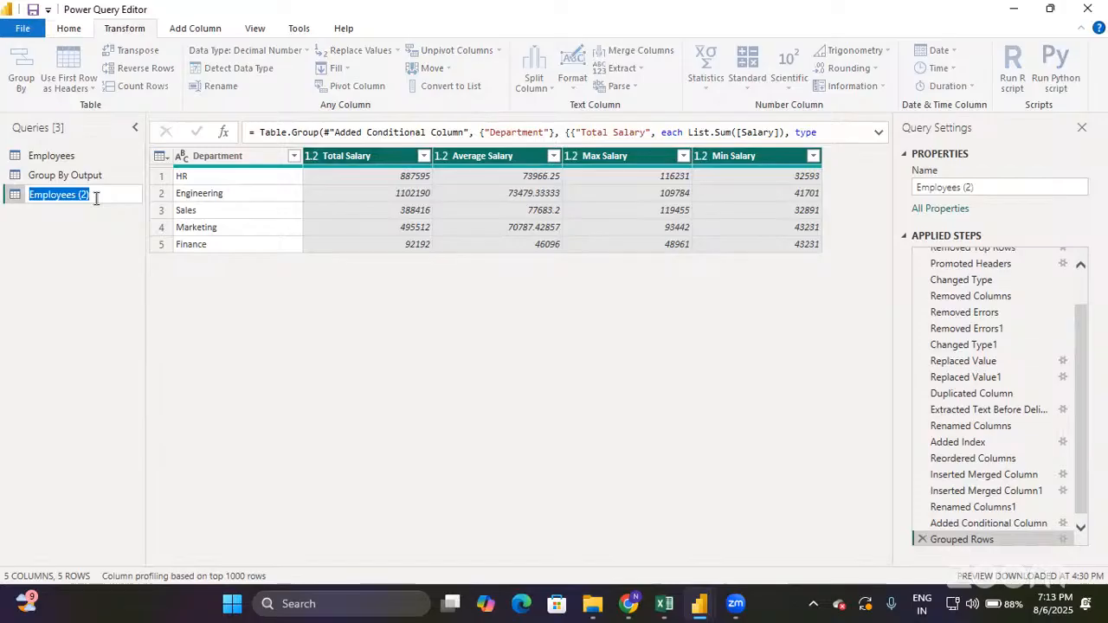
text(Advanced)
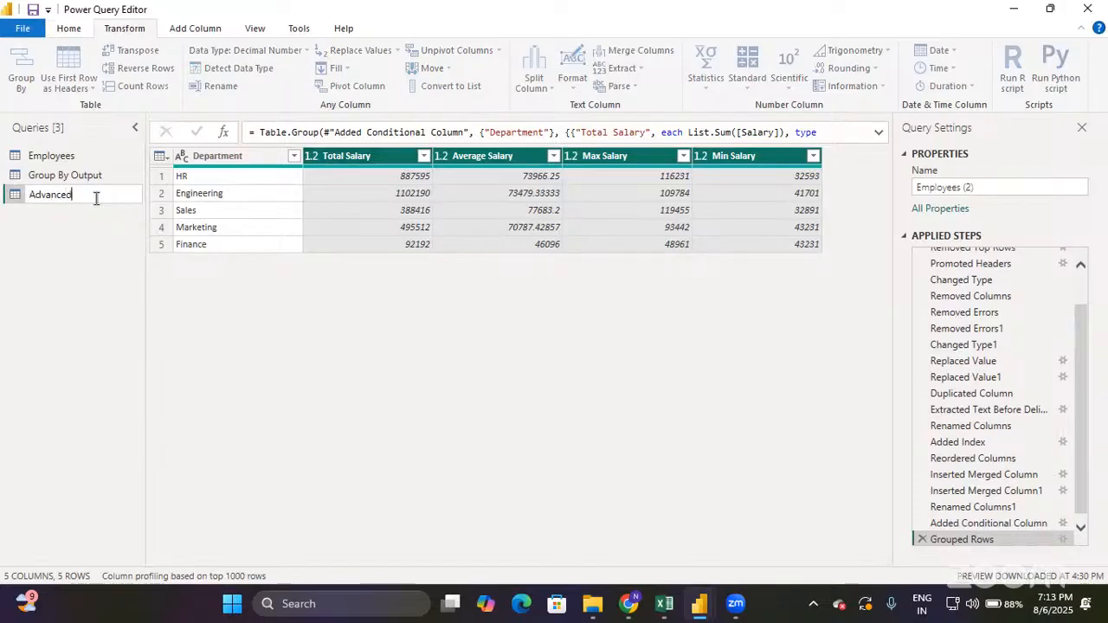
text( Gro)
text(upBY)
key(Return)
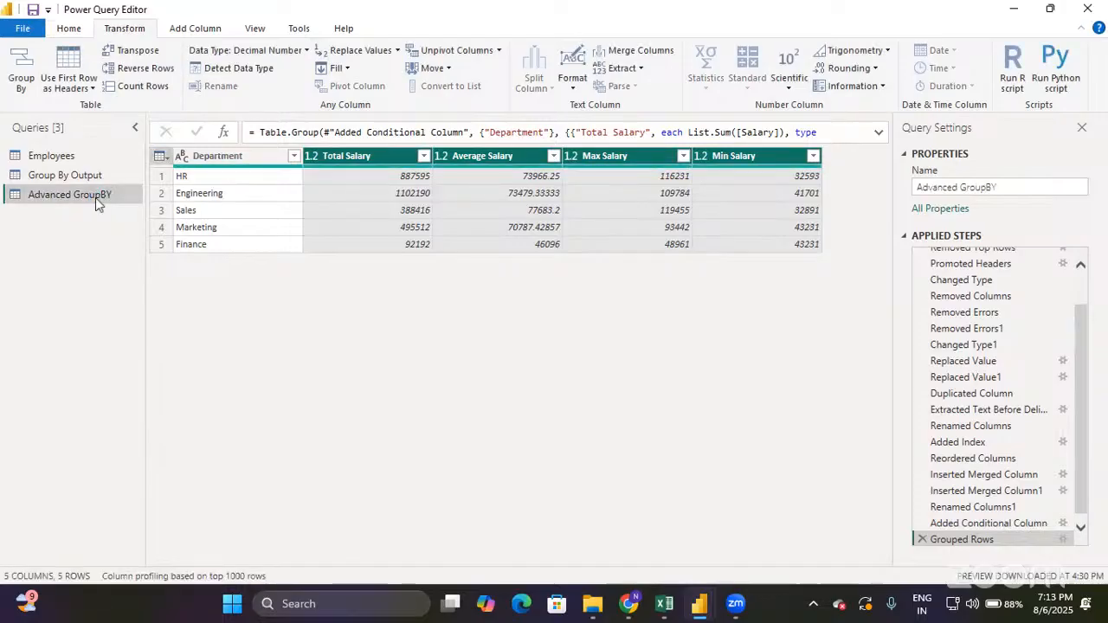
Try transposing the table in the Employees query, and delete the Transposed Table step.
click(65, 163)
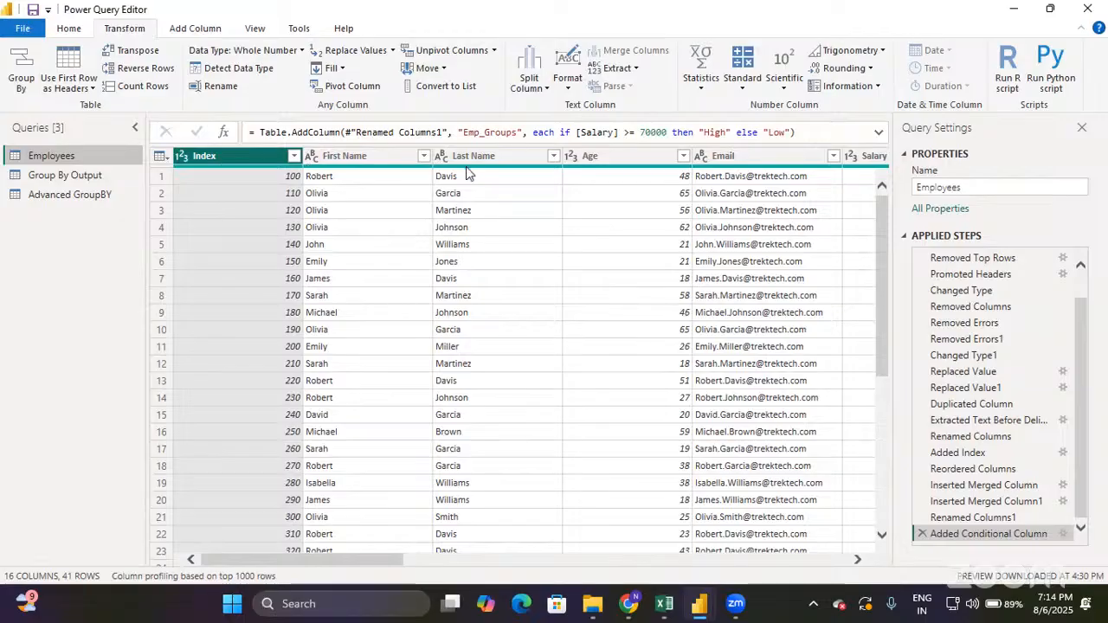
click(69, 29)
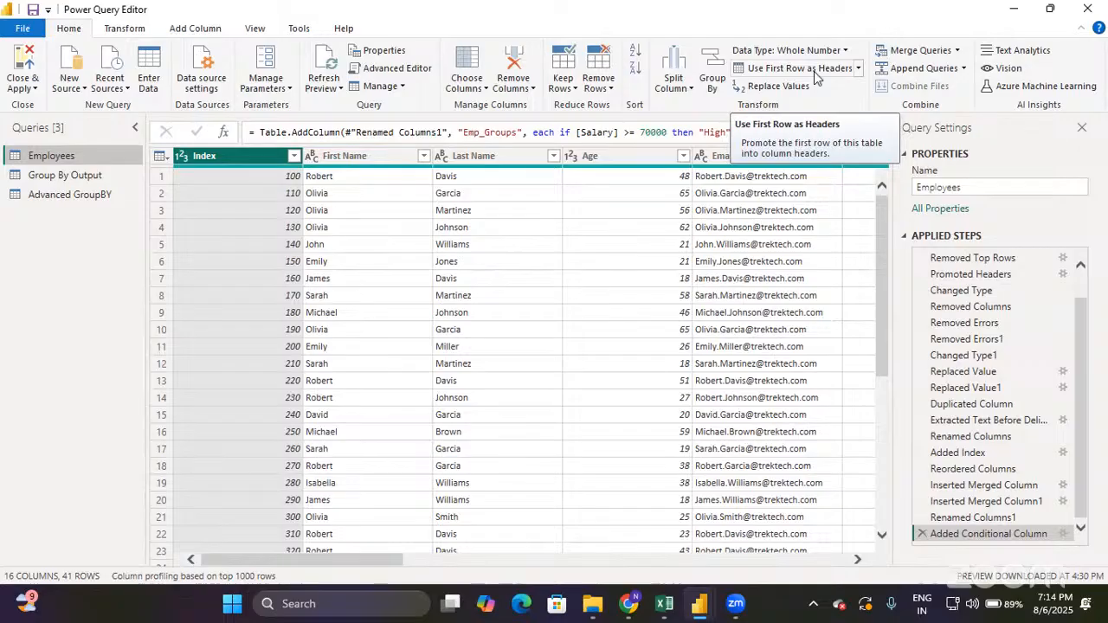
click(136, 32)
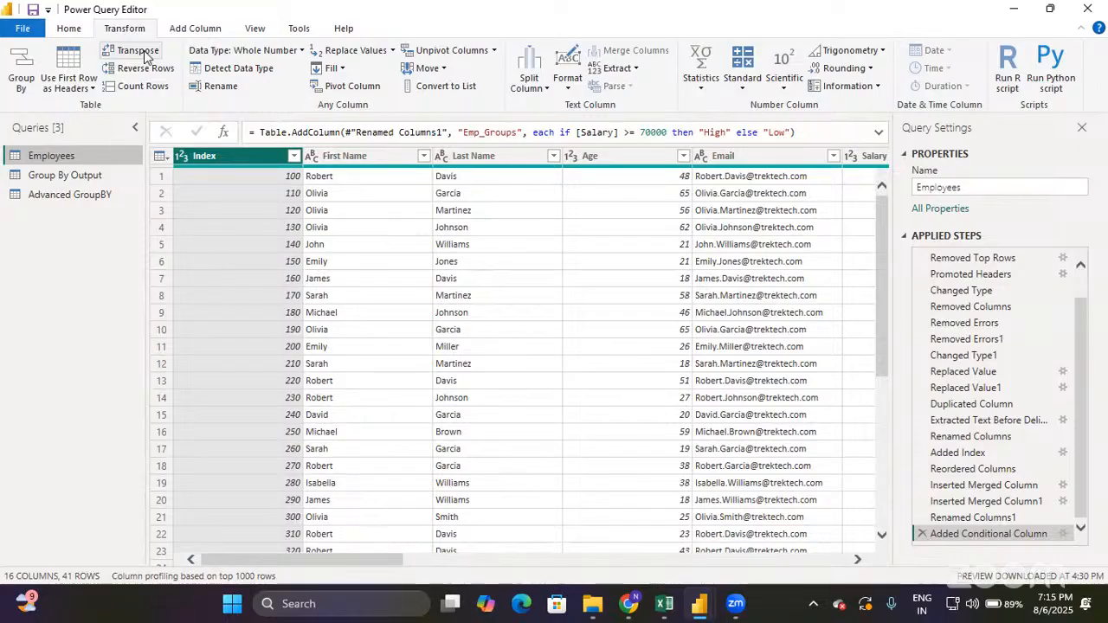
click(144, 56)
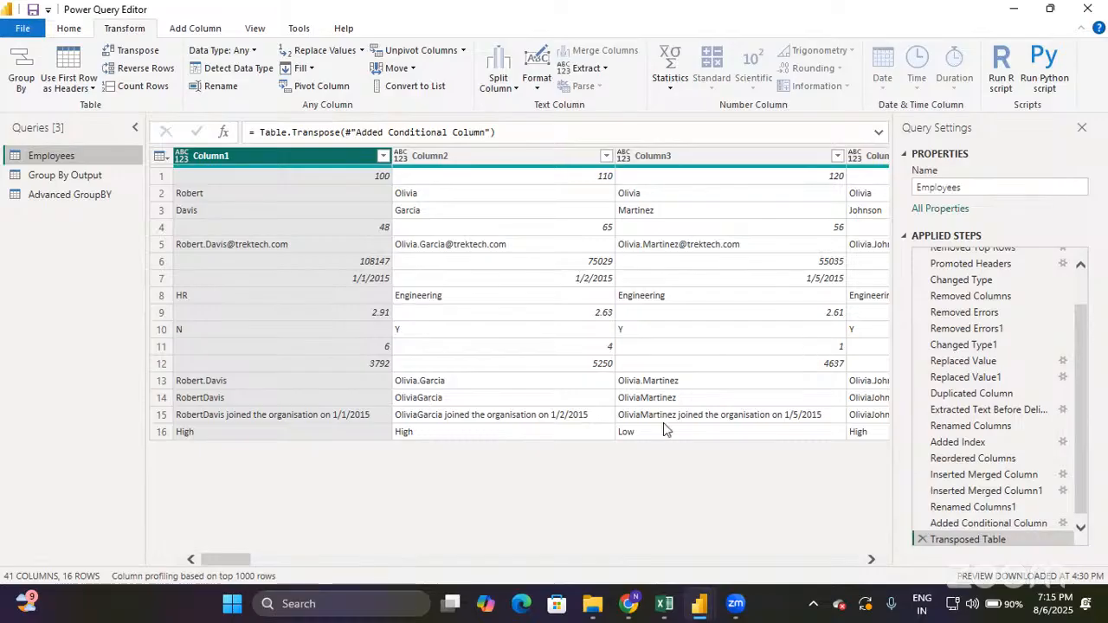
click(922, 538)
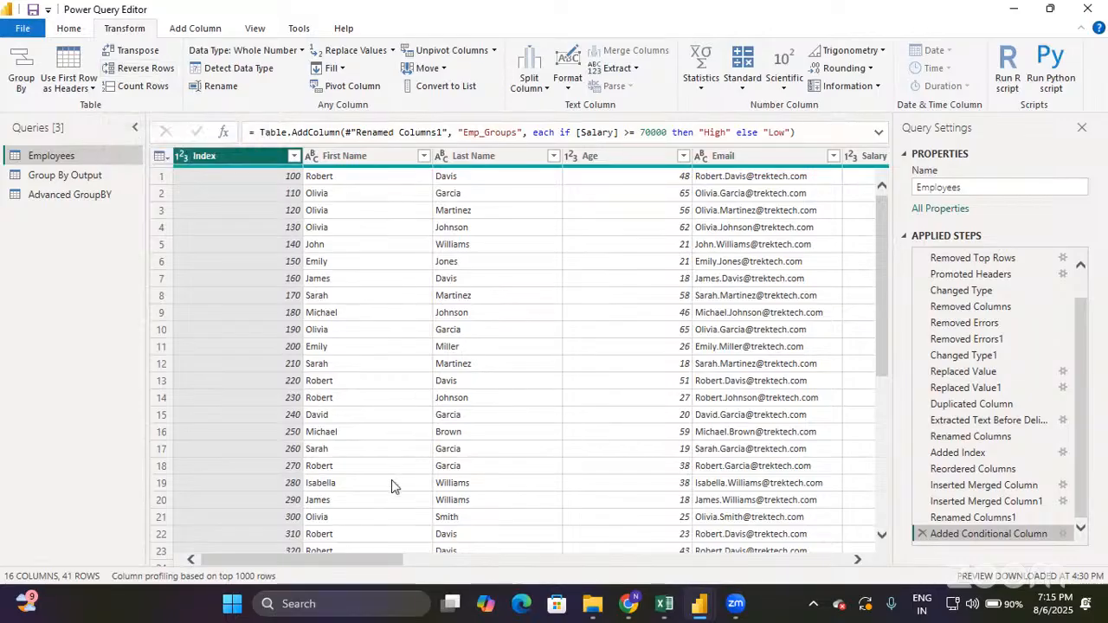
Try reversing the row order of the Employees query, check the reversed rows down to the end, and delete the Reversed Rows step.
click(139, 69)
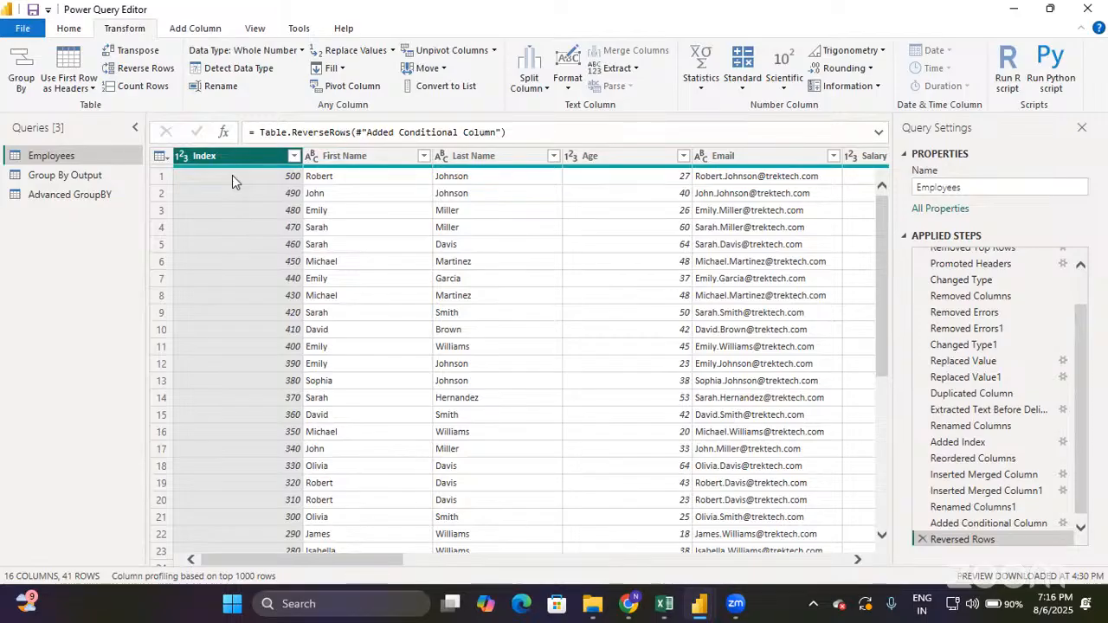
drag(884, 366, 920, 604)
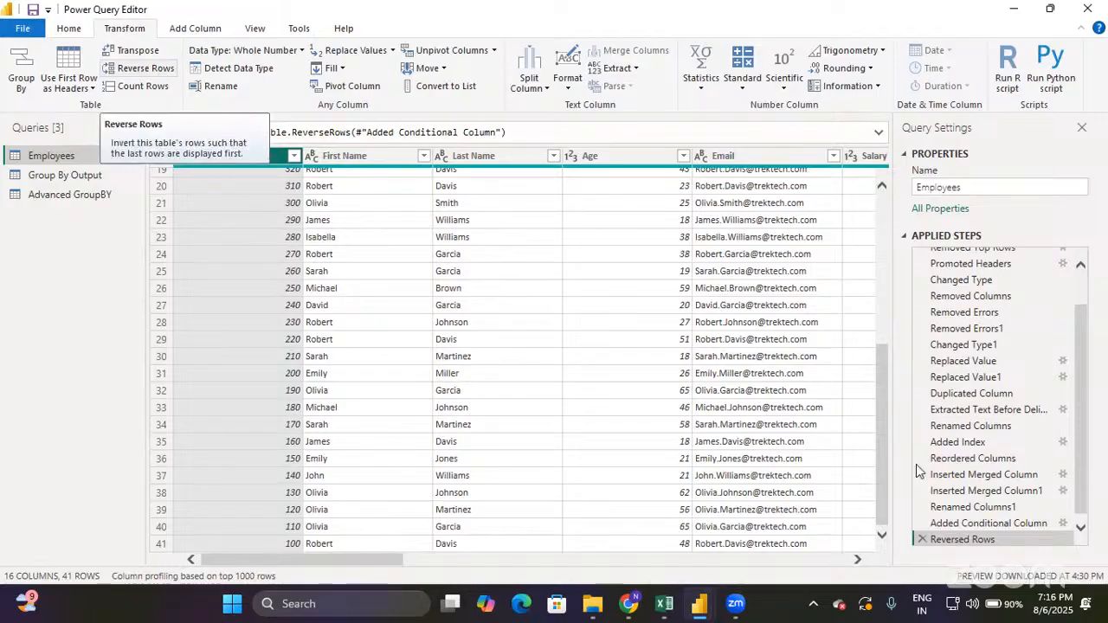
click(923, 538)
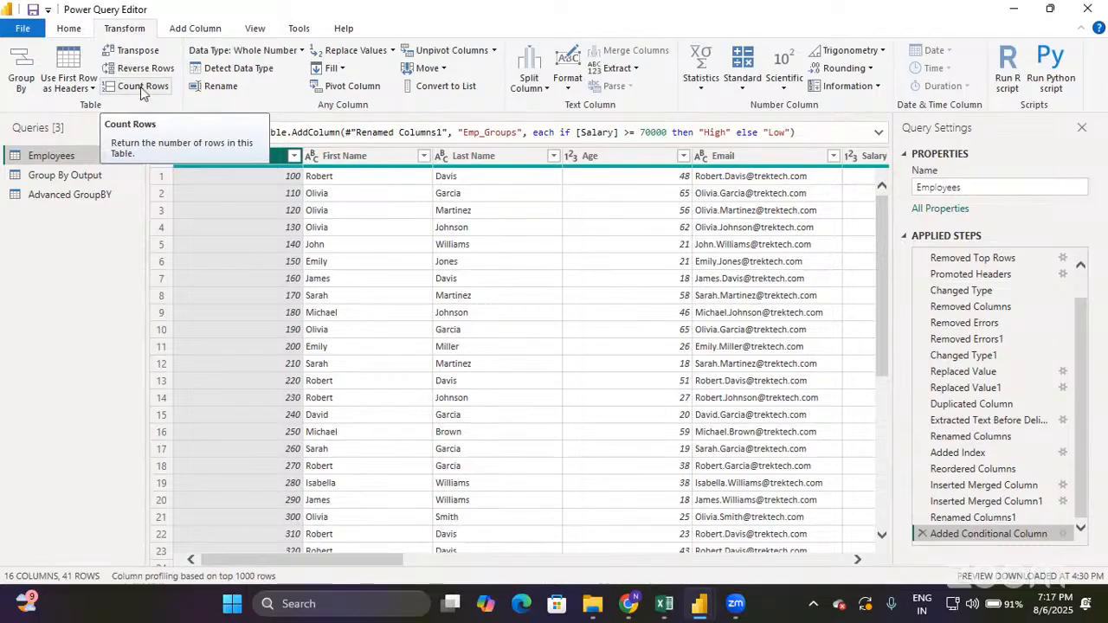
Try counting the rows directly in the Employees query, and delete the Counted Rows step.
click(141, 88)
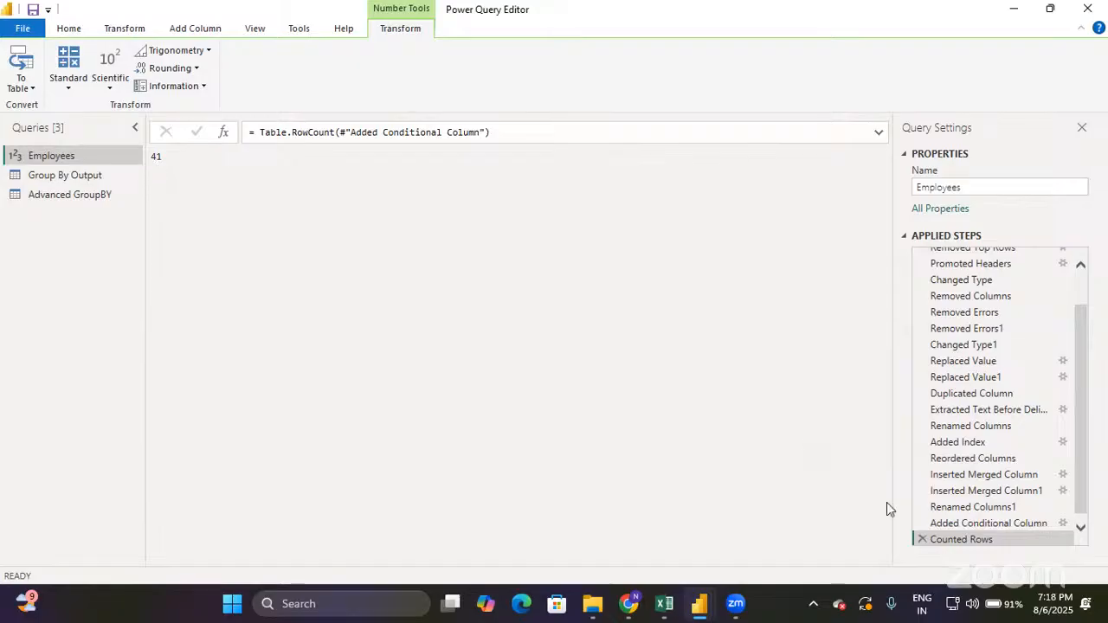
click(921, 540)
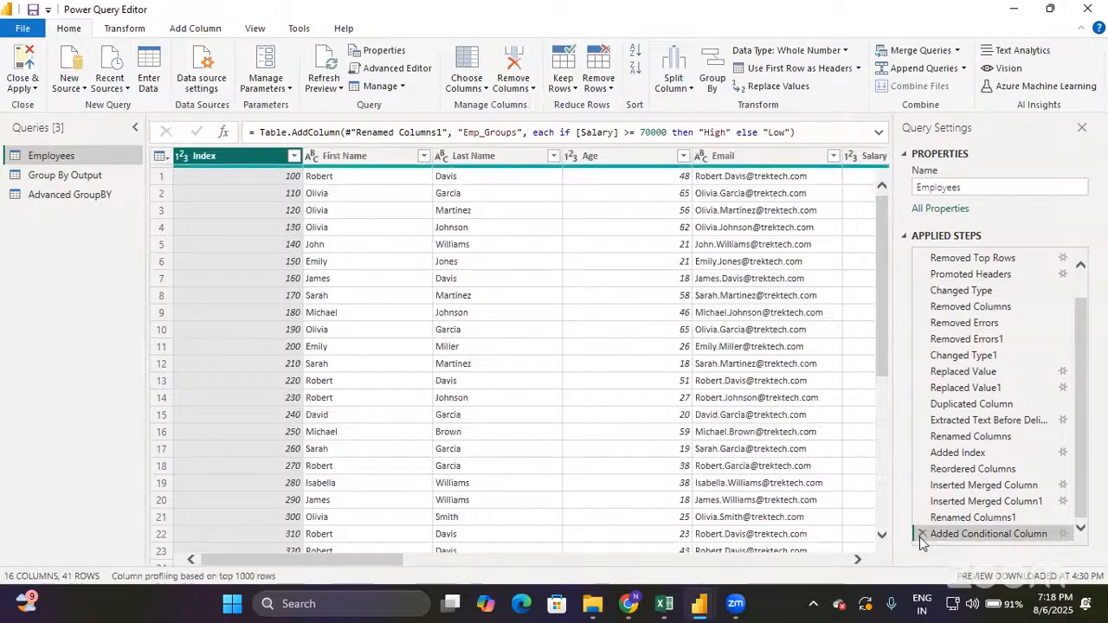
Duplicate the Employees query and apply Count Rows to the duplicate.
click(126, 29)
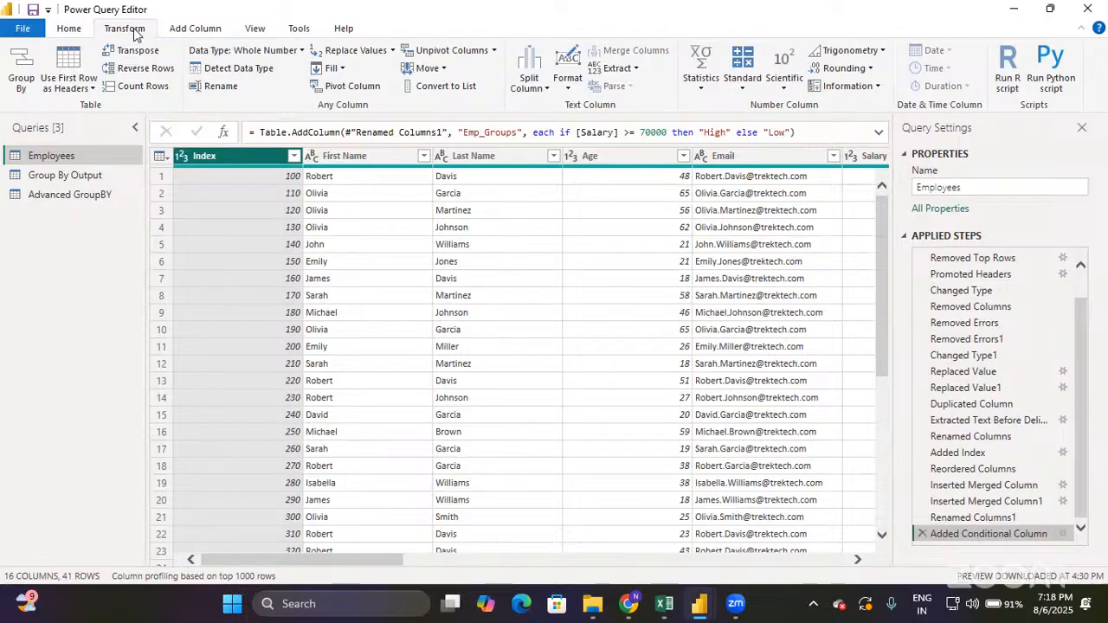
right_click(79, 156)
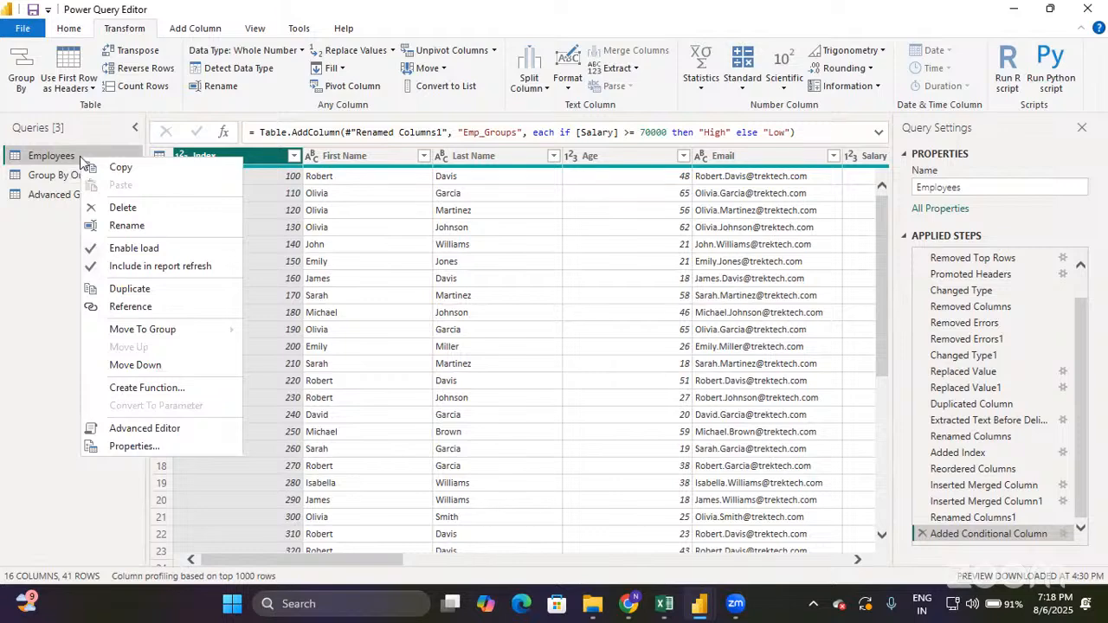
click(111, 292)
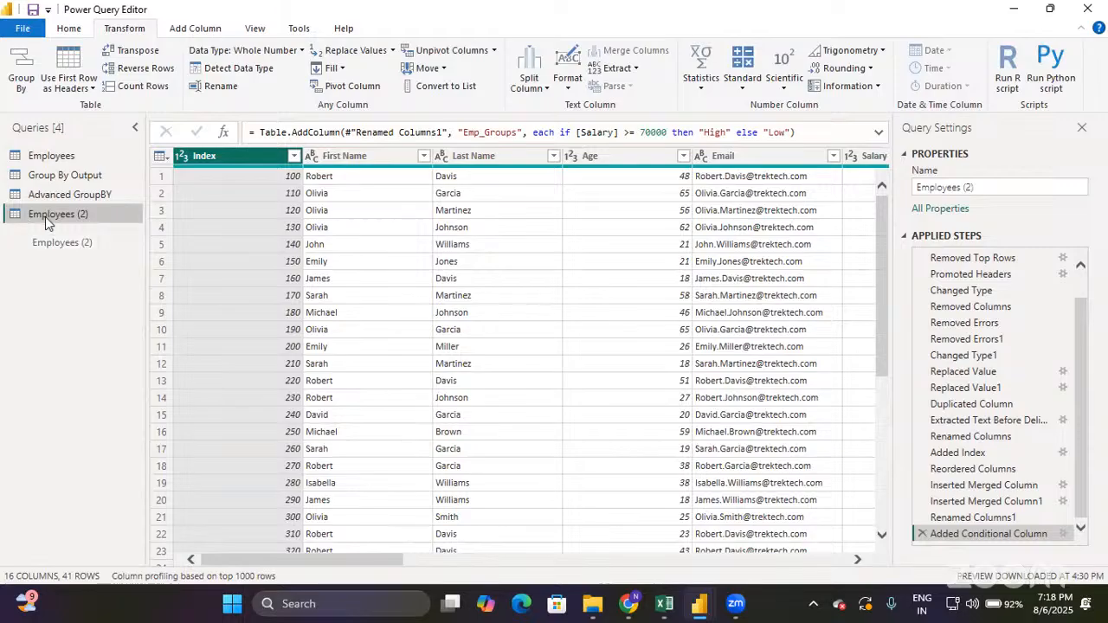
click(141, 87)
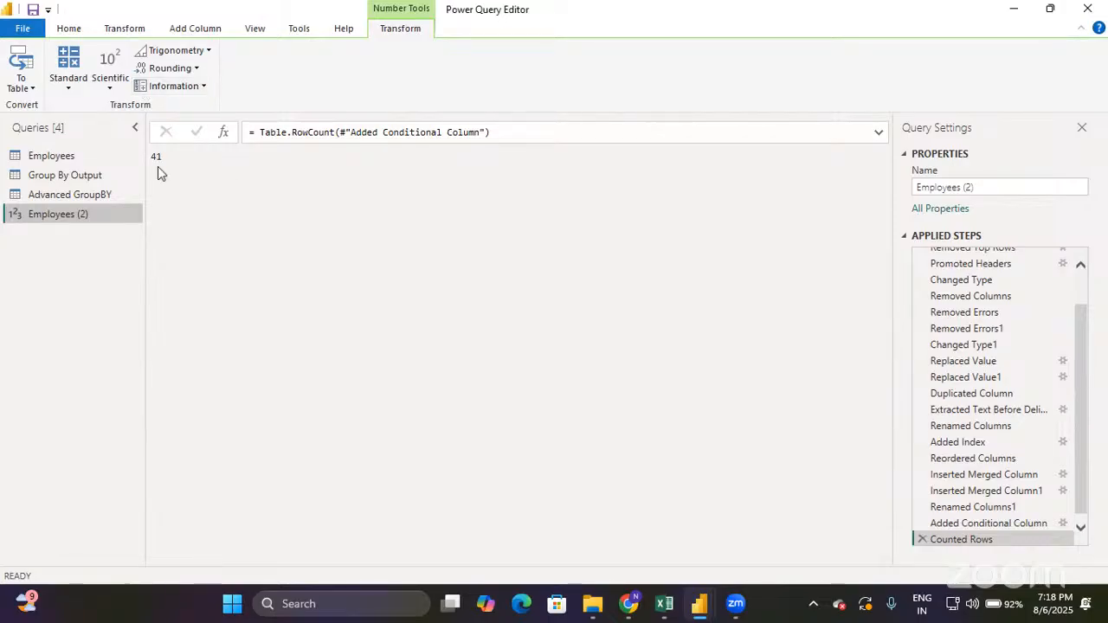
Rename the row-count query Employees (2) as Total Records.
double_click(77, 213)
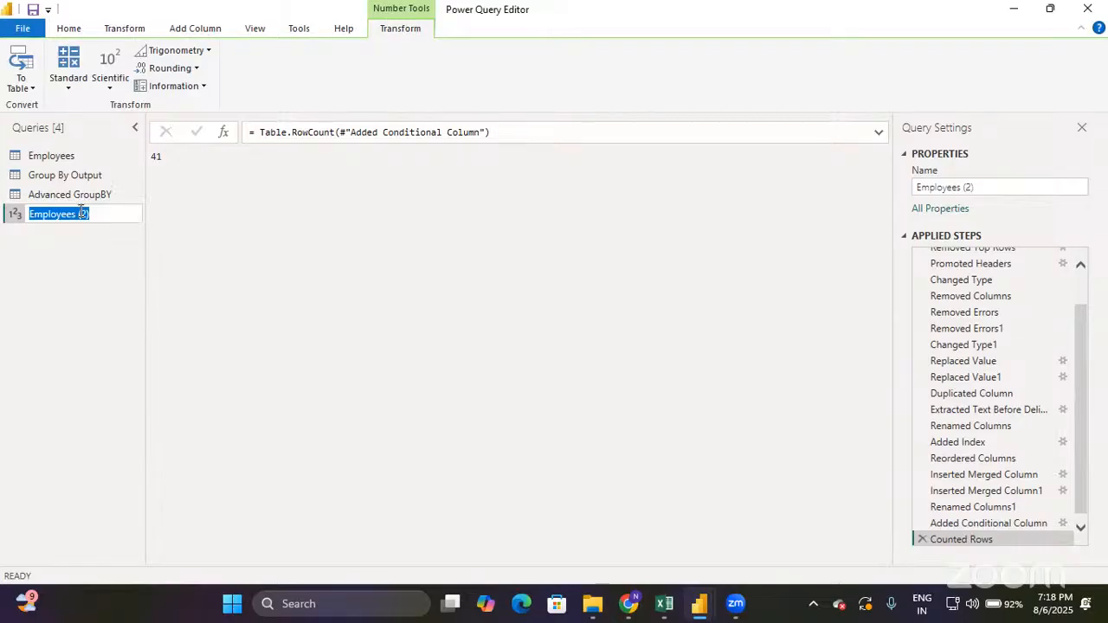
text(Total Rec)
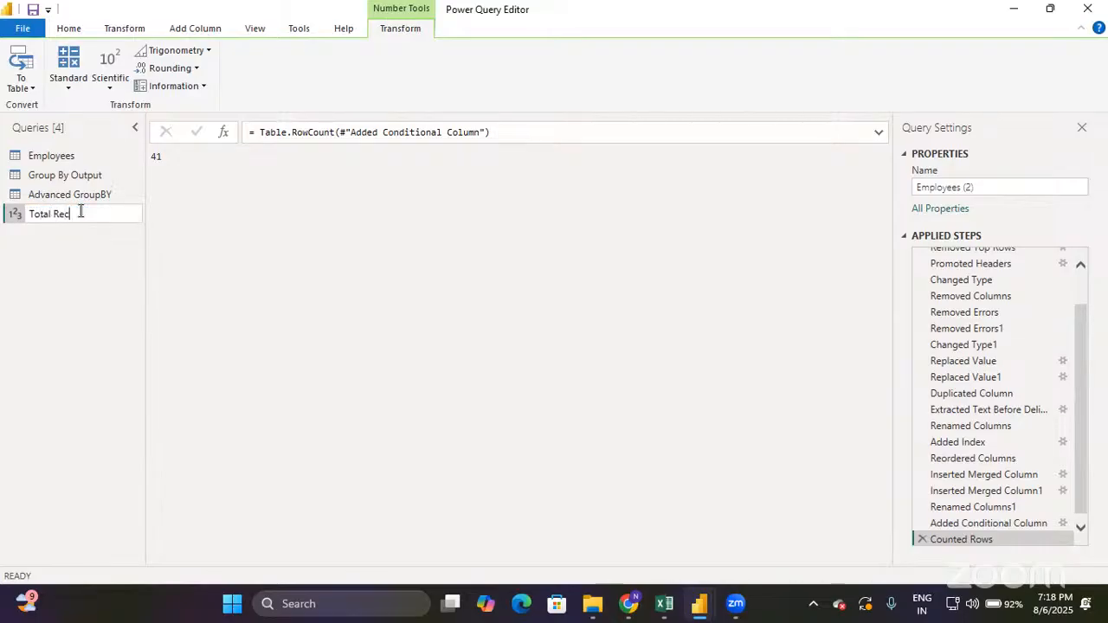
text(ords)
key(Return)
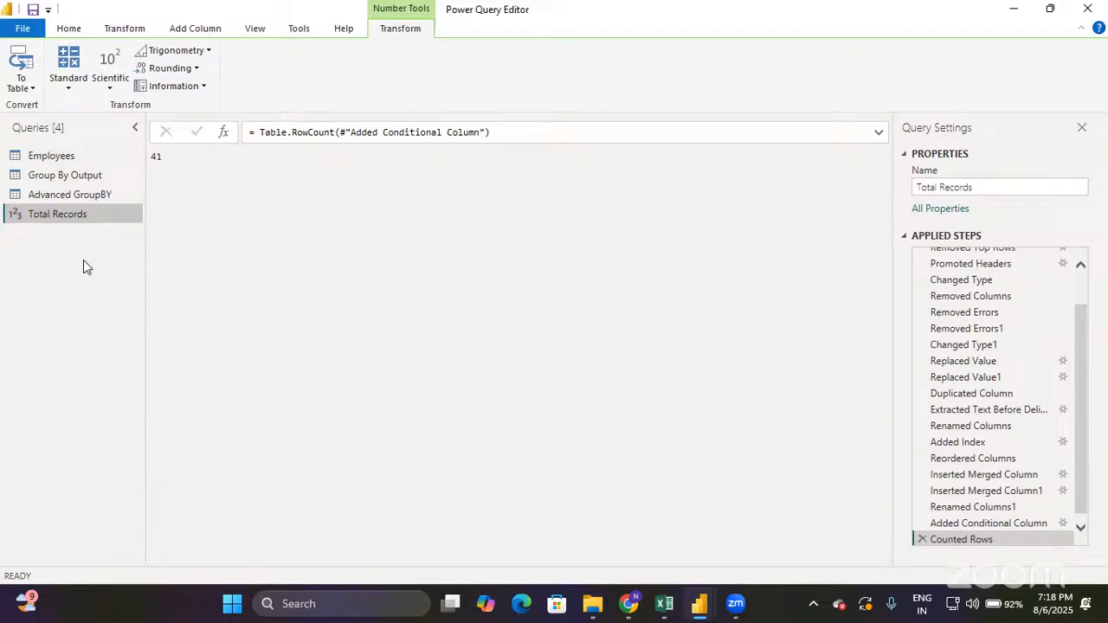
Return to the Employees query and examine the rename and data type options for its Index column.
click(87, 156)
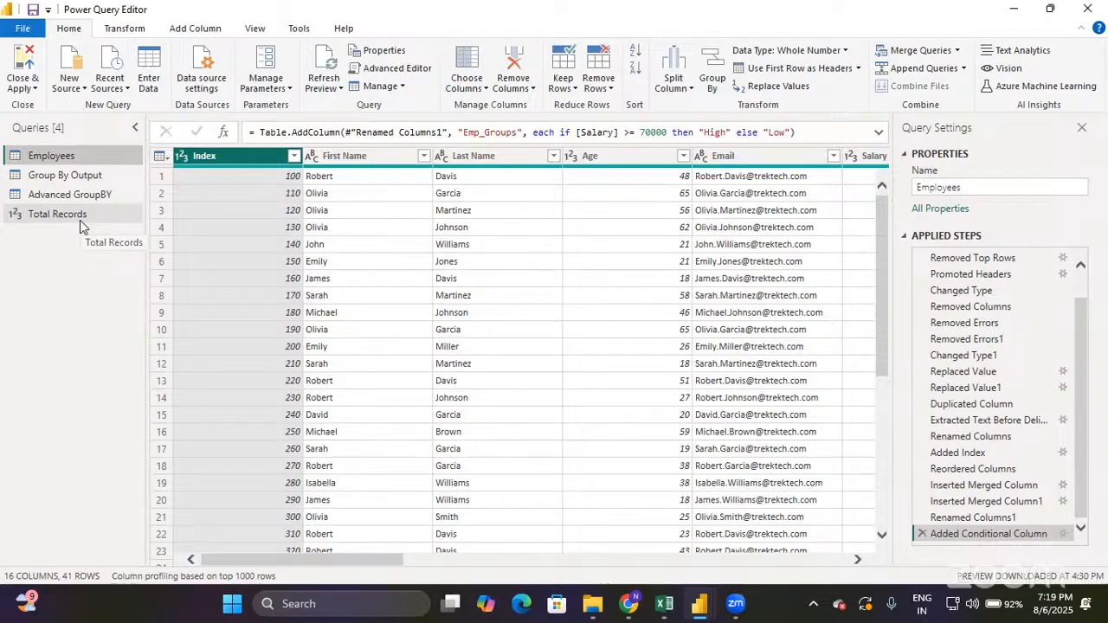
click(127, 28)
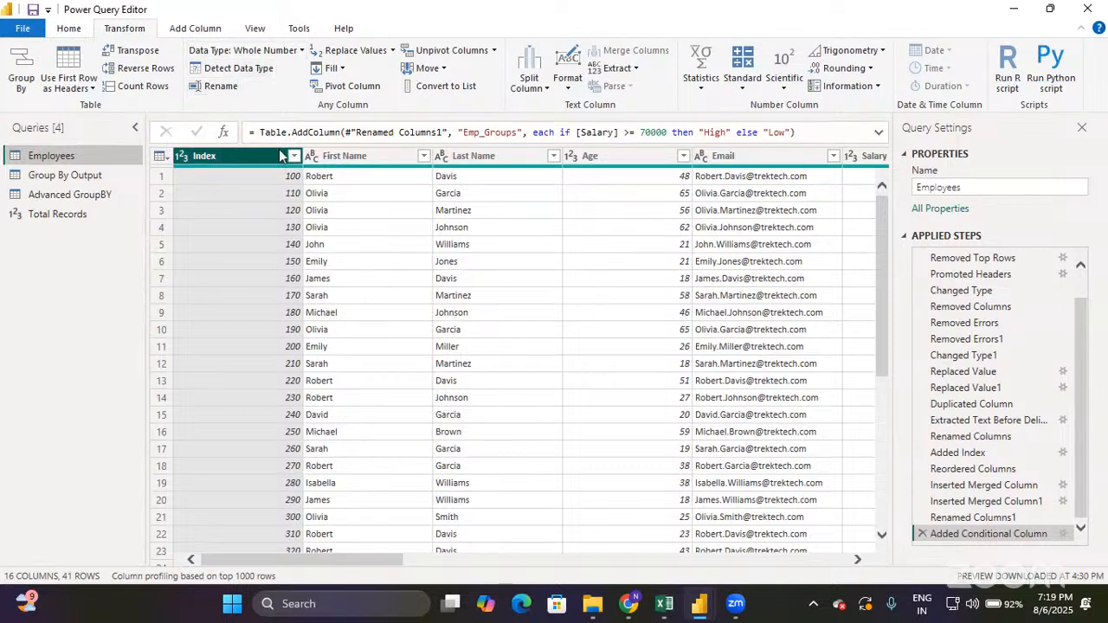
double_click(216, 155)
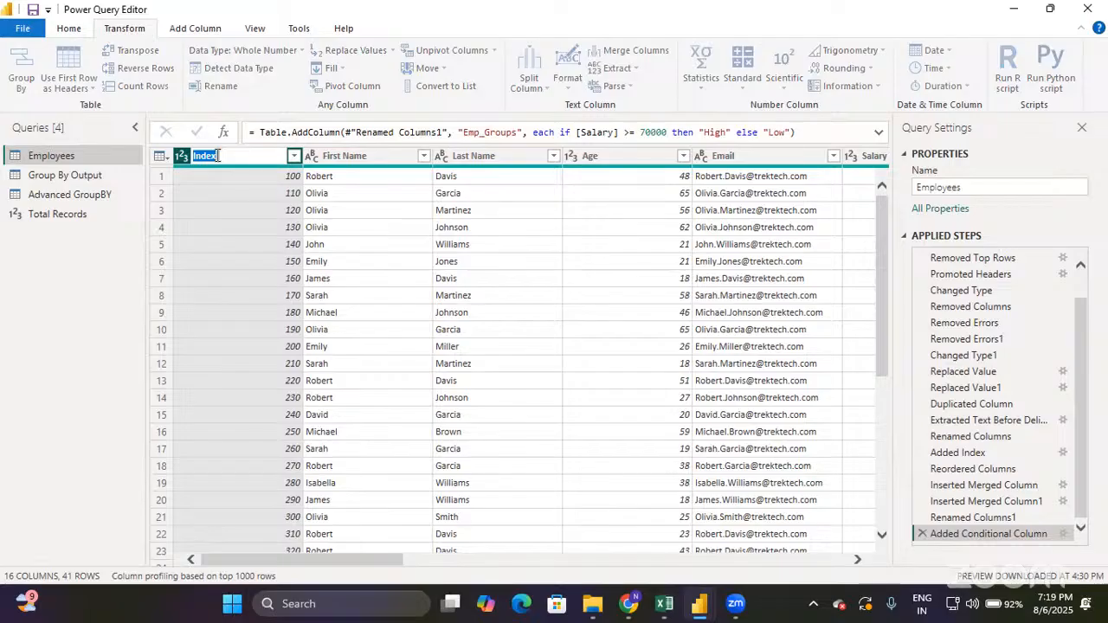
click(121, 287)
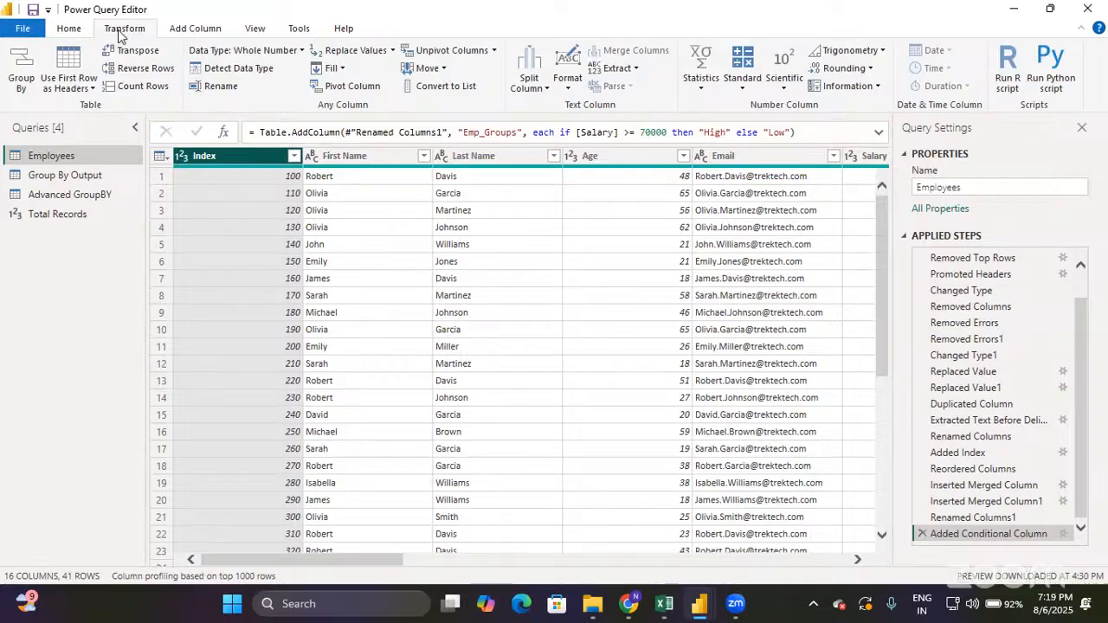
click(228, 89)
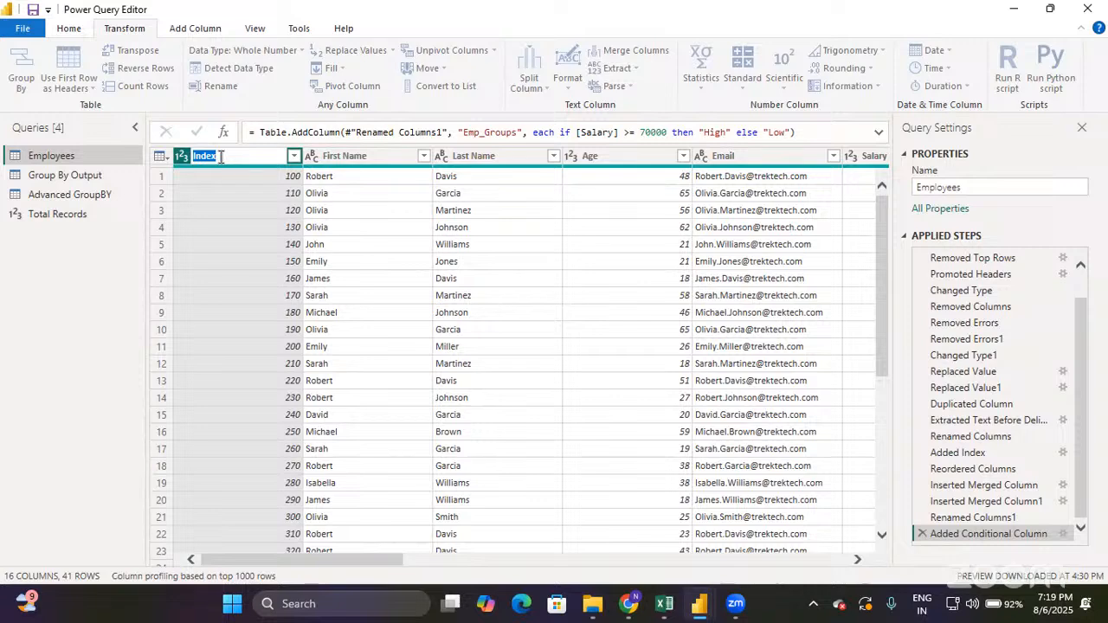
click(116, 248)
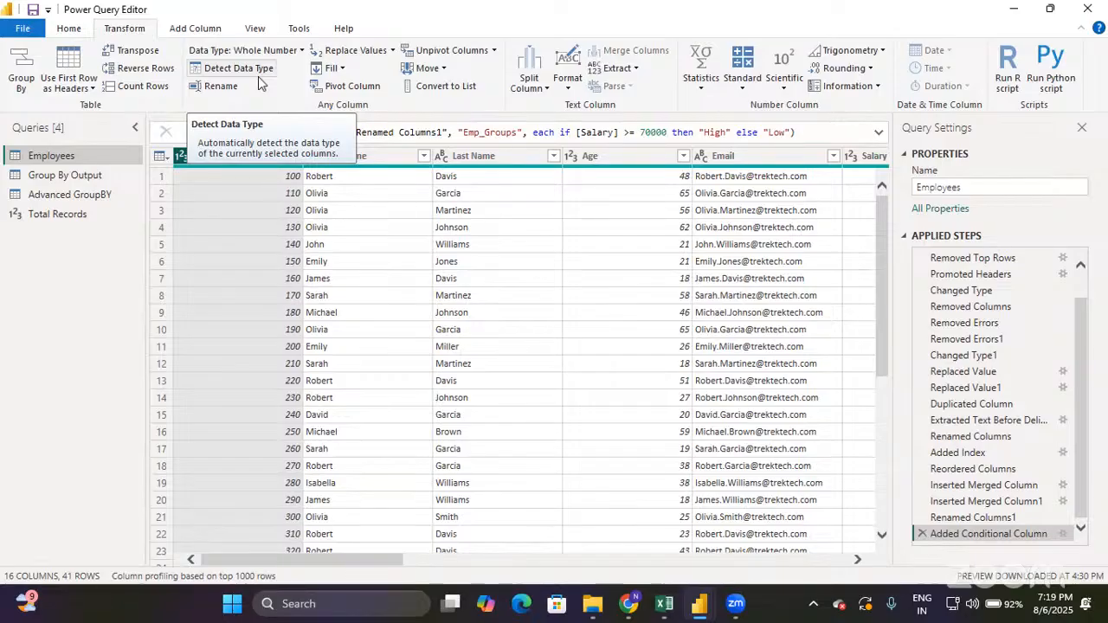
click(203, 51)
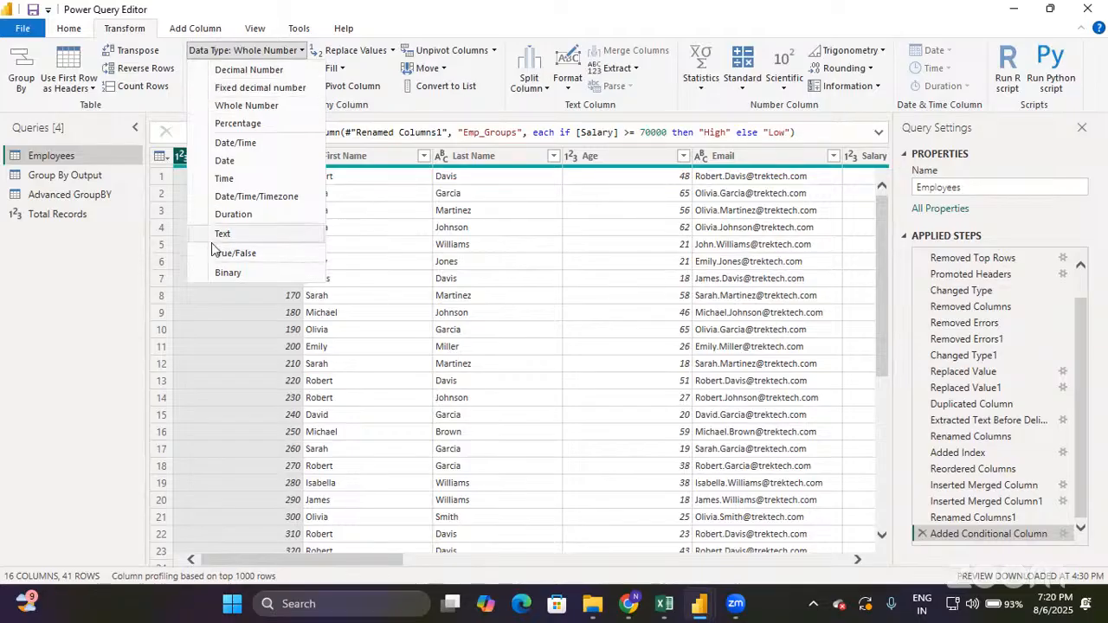
click(66, 341)
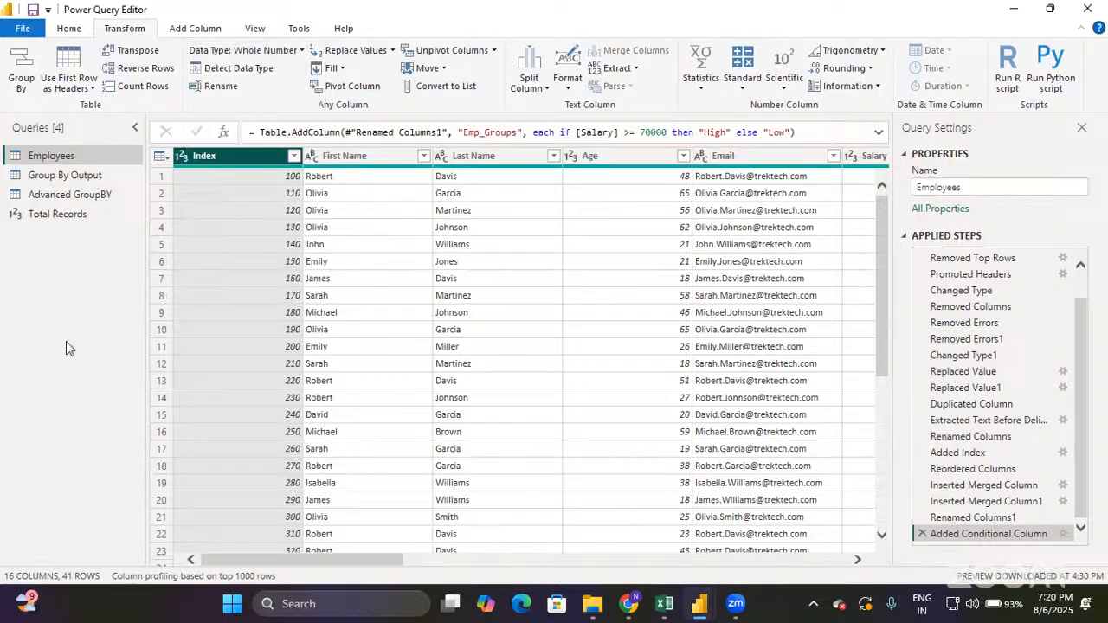
Switch to Excel and review the Employees_south, Employees_north, Employees_west and Department_details sheets of Employees.xlsx, and return to Power Query Editor.
click(69, 29)
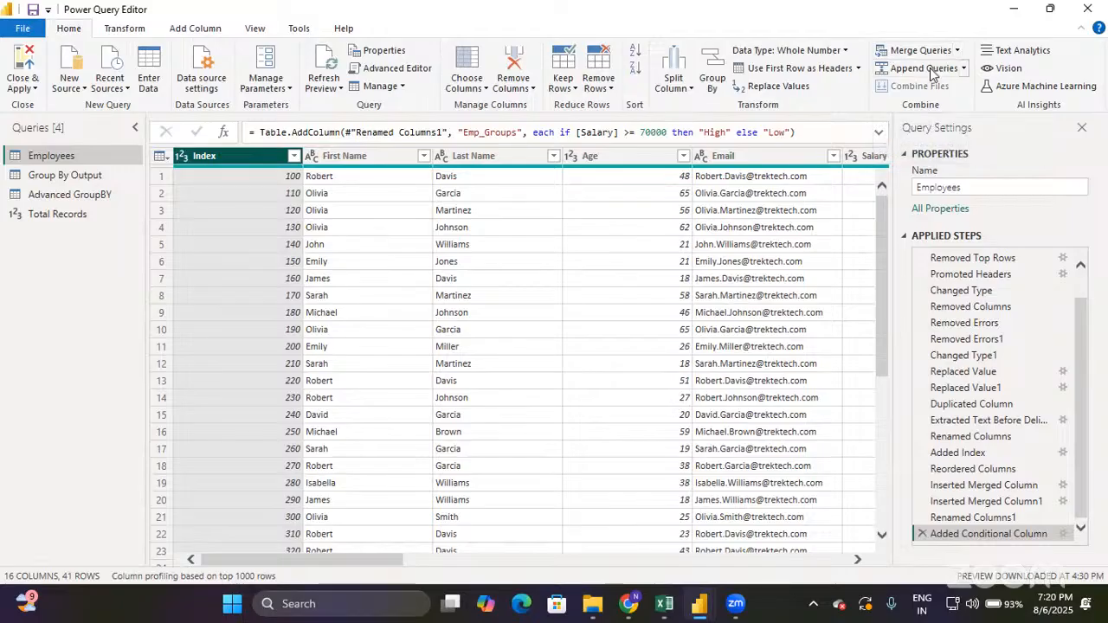
click(661, 609)
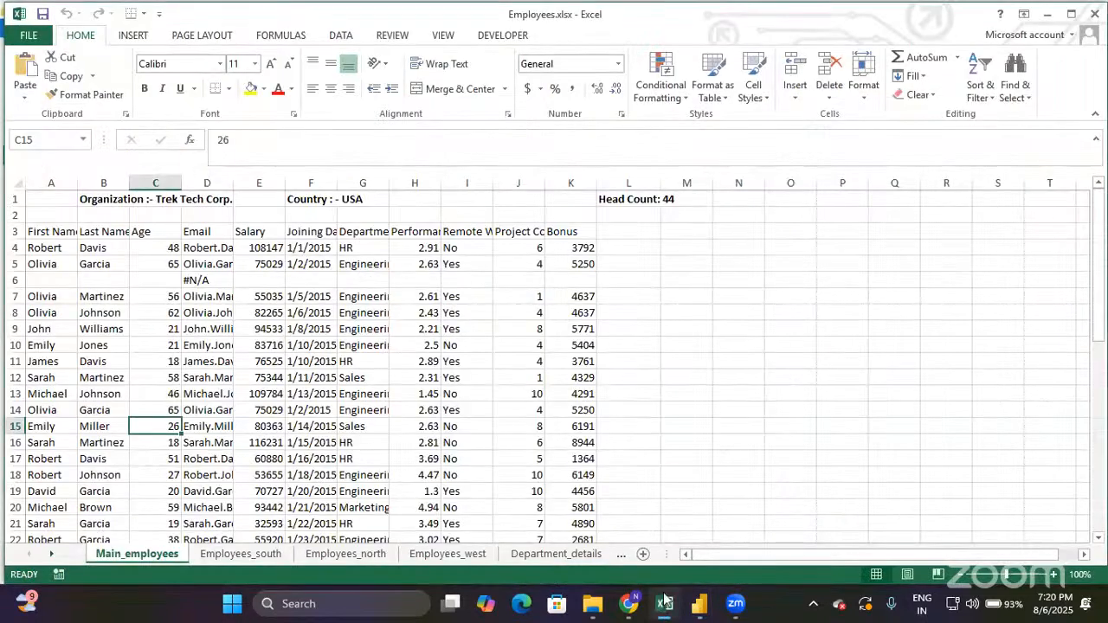
click(247, 554)
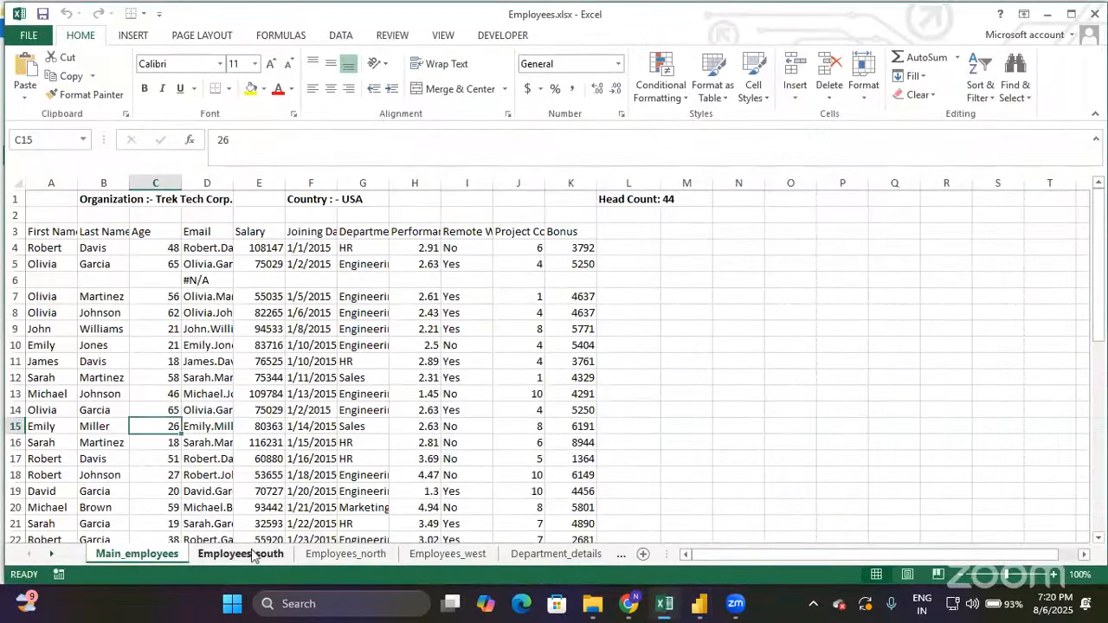
click(324, 554)
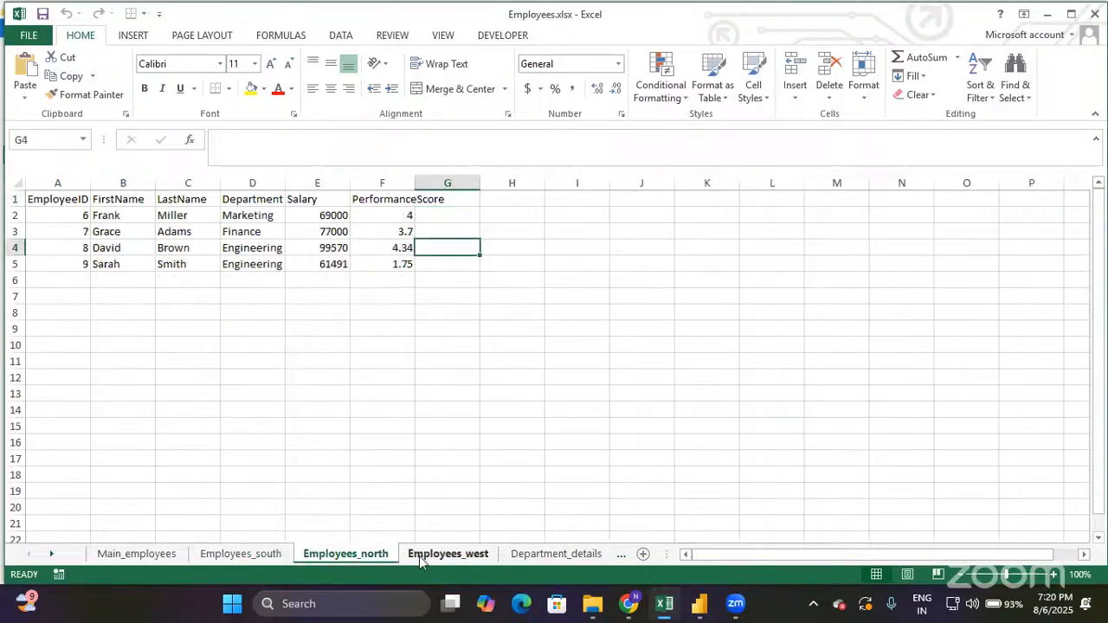
click(441, 555)
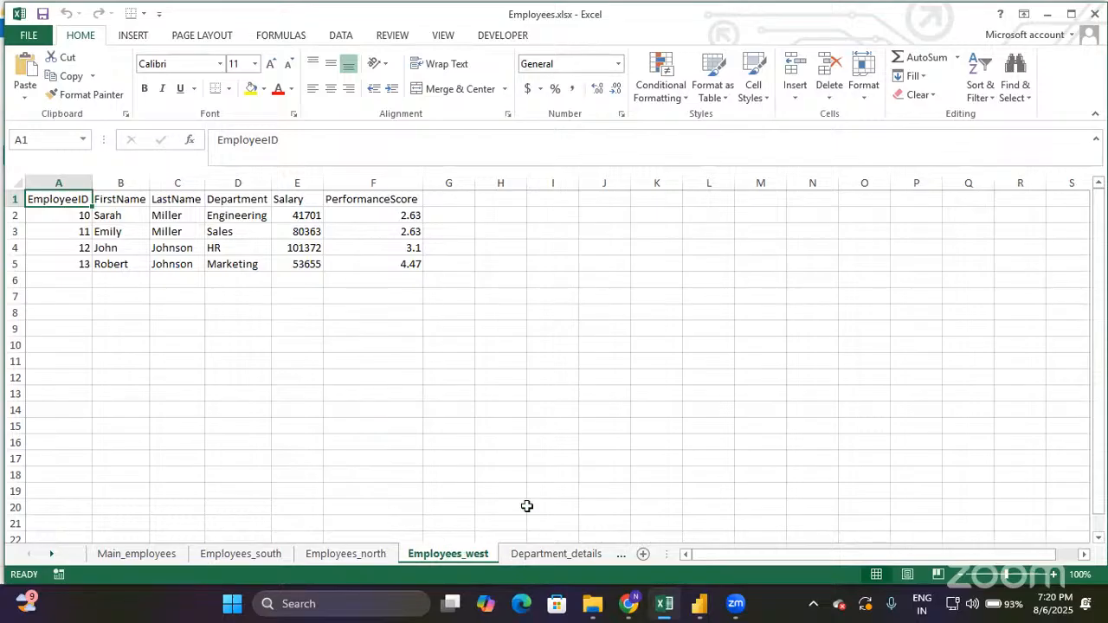
click(575, 557)
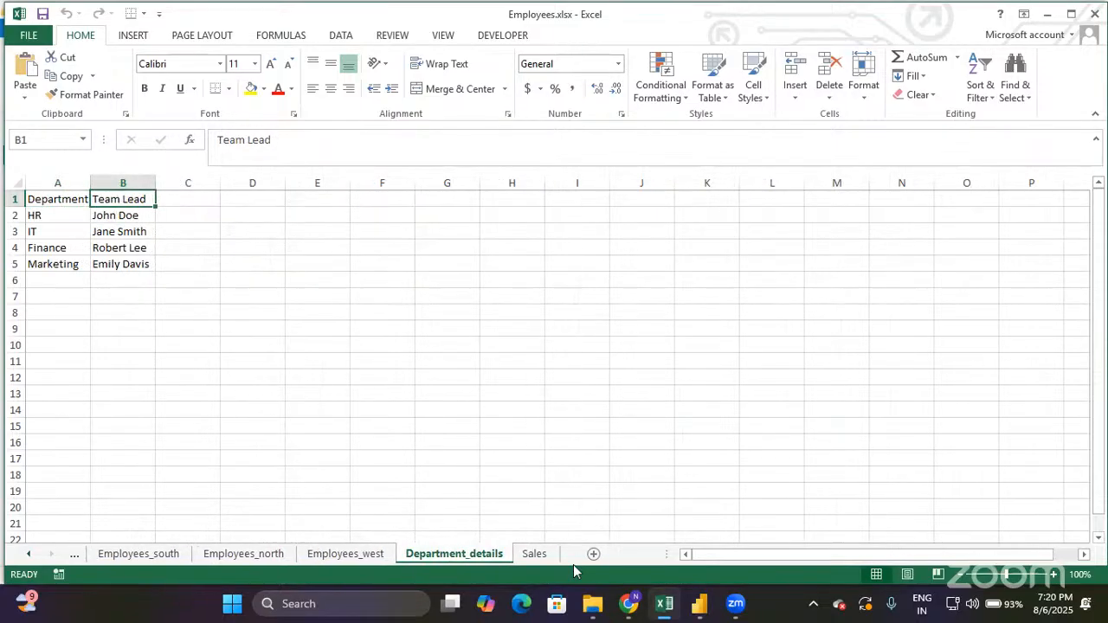
click(1049, 14)
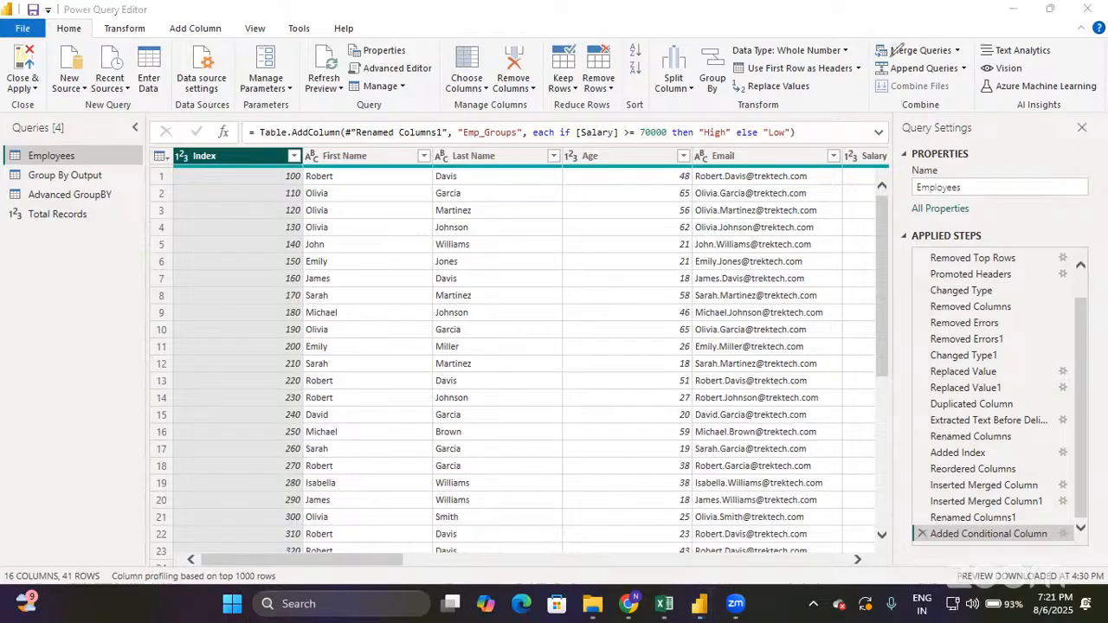
drag(888, 44, 888, 57)
drag(892, 58, 952, 58)
drag(892, 75, 973, 74)
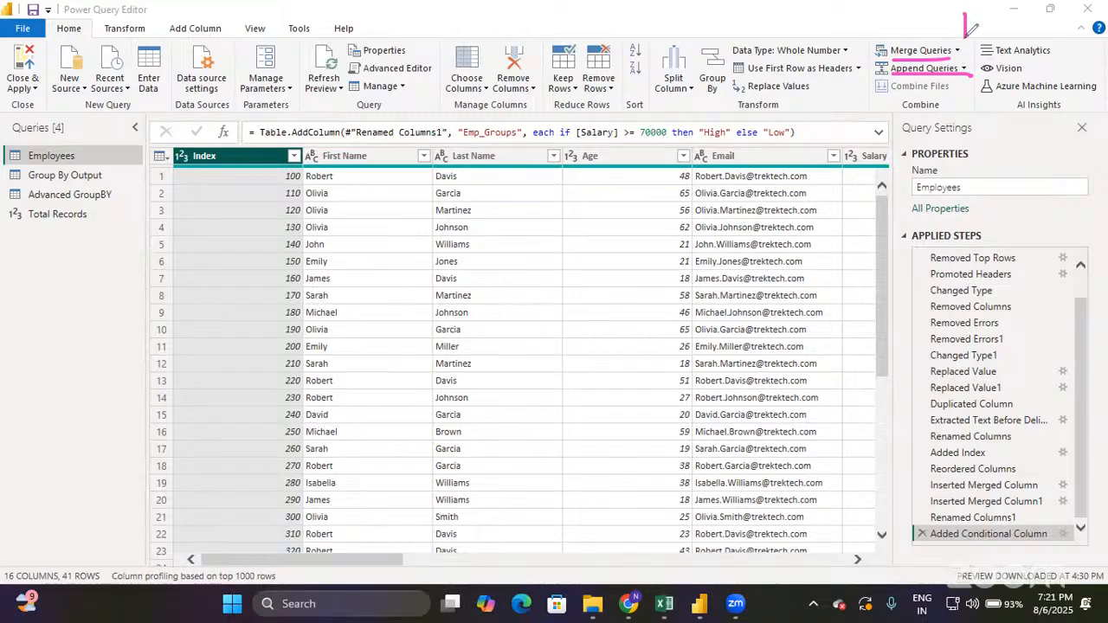
mouse_move(975, 24)
mouse_down()
mouse_move(1075, 28)
mouse_move(1058, 33)
mouse_move(1063, 52)
mouse_up()
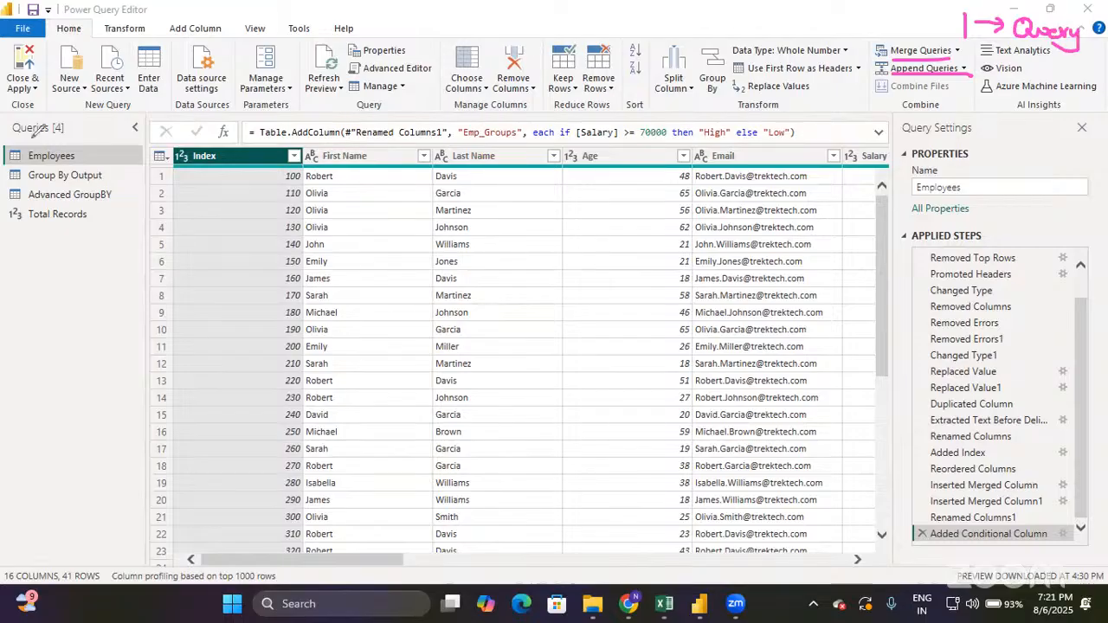
drag(12, 136, 75, 134)
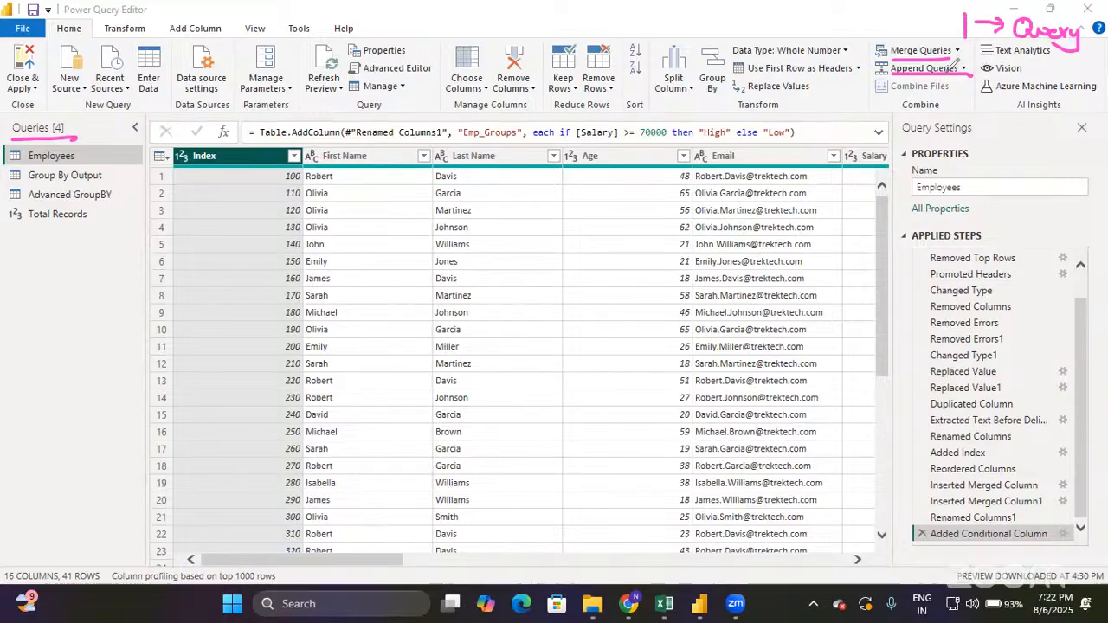
Annotate Merge Queries and Append Queries with a brace, and draw an arrow from Append Queries to the underlined handwritten note "Union".
mouse_move(972, 41)
mouse_down()
mouse_move(987, 52)
mouse_move(982, 76)
mouse_up()
mouse_move(942, 71)
mouse_down()
mouse_move(902, 122)
mouse_move(1053, 133)
mouse_up()
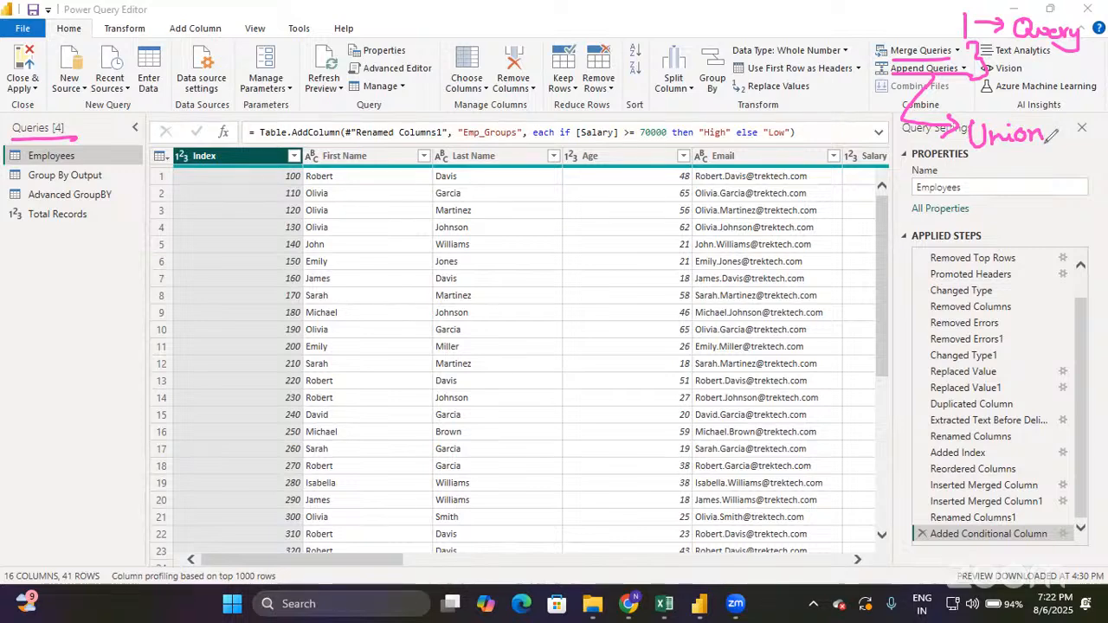
drag(970, 157, 1042, 154)
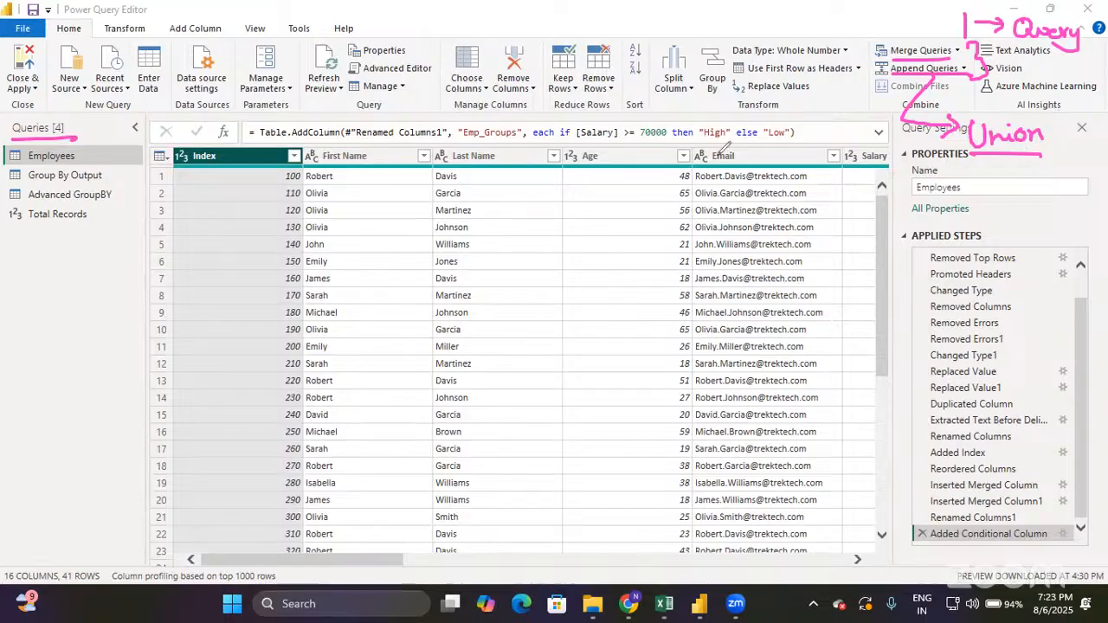
Handwrite the note "Combine tables" over the data preview, draw an arrow beneath it and box the note.
mouse_move(592, 192)
mouse_down()
mouse_move(594, 218)
mouse_move(627, 192)
mouse_move(672, 201)
mouse_move(672, 216)
mouse_up()
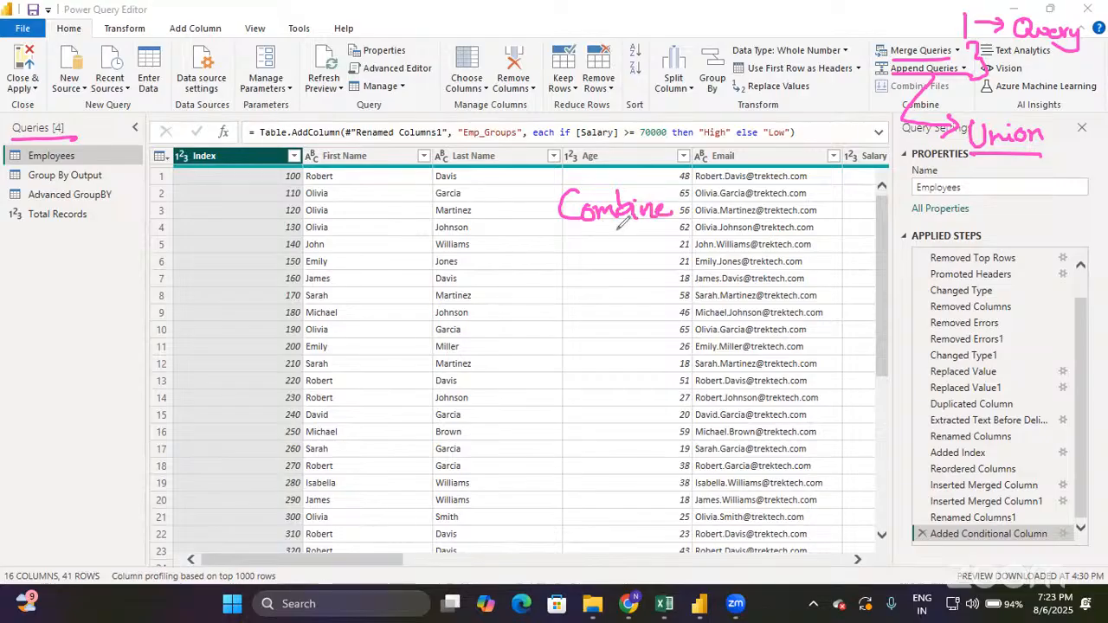
mouse_move(578, 230)
mouse_down()
mouse_move(582, 255)
mouse_move(592, 236)
mouse_up()
drag(608, 239, 611, 250)
mouse_move(616, 218)
mouse_down()
mouse_move(629, 252)
mouse_move(644, 253)
mouse_up()
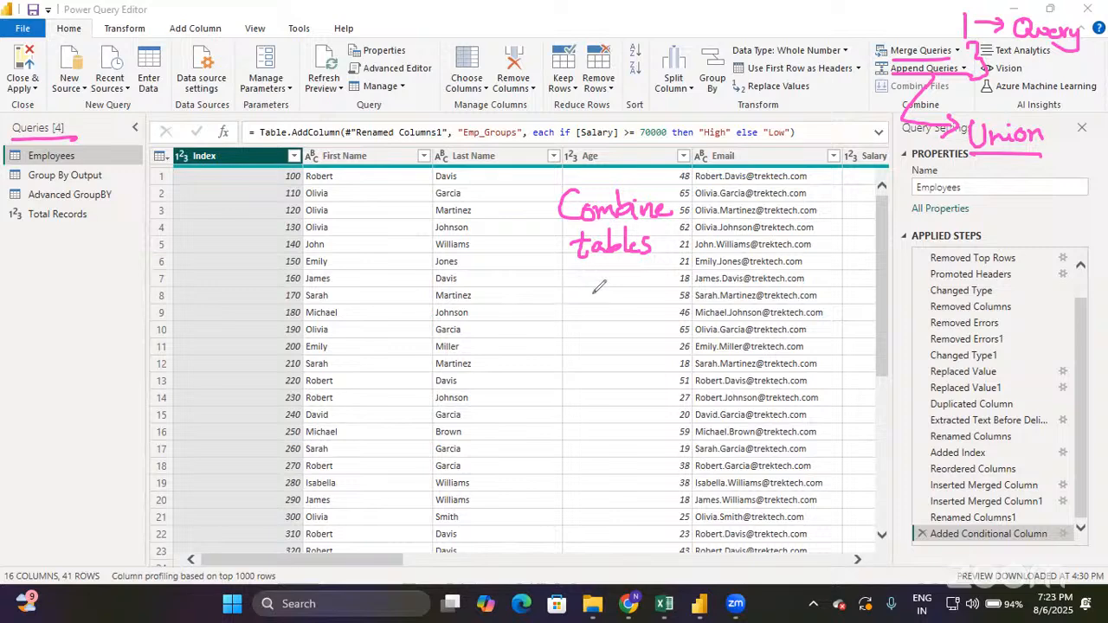
mouse_move(566, 295)
mouse_down()
mouse_move(660, 295)
mouse_move(646, 303)
mouse_up()
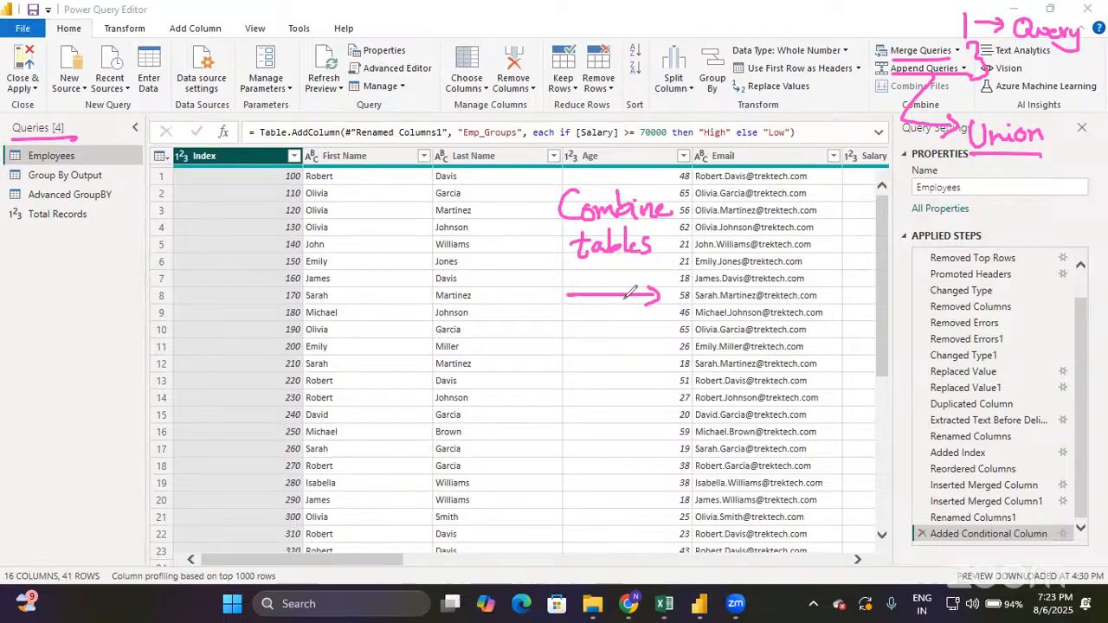
mouse_move(549, 183)
mouse_down()
mouse_move(680, 176)
mouse_move(537, 261)
mouse_move(575, 178)
mouse_up()
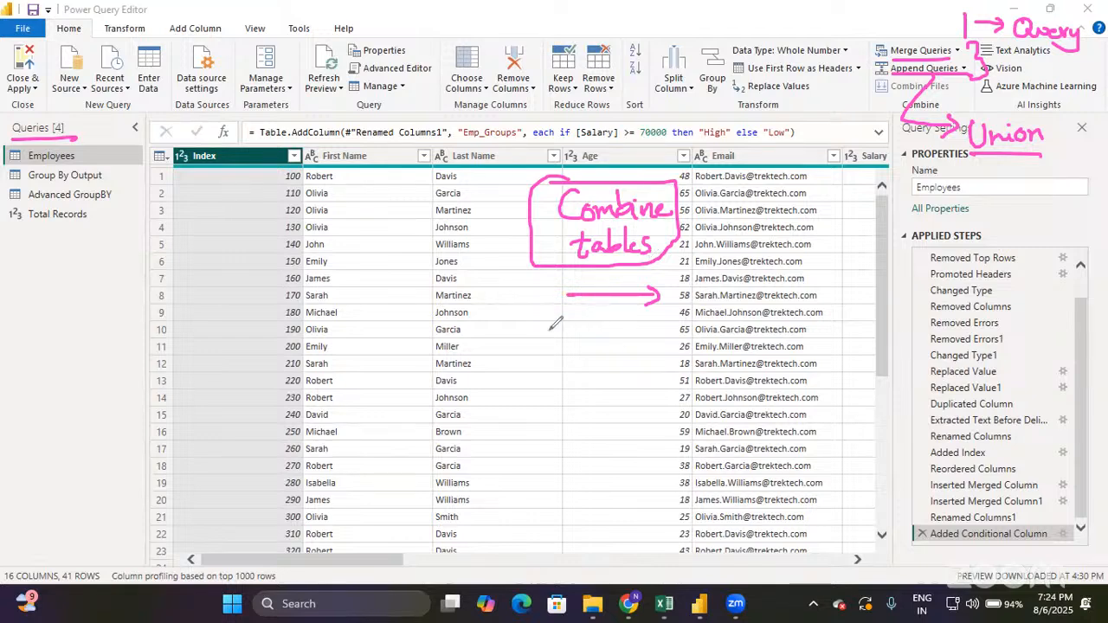
Add the handwritten note "remove duplicates" and an arrow from the boxed note to Append Queries, and clear all the annotations.
drag(547, 329, 637, 331)
mouse_move(578, 350)
mouse_down()
mouse_move(580, 367)
mouse_move(677, 362)
mouse_up()
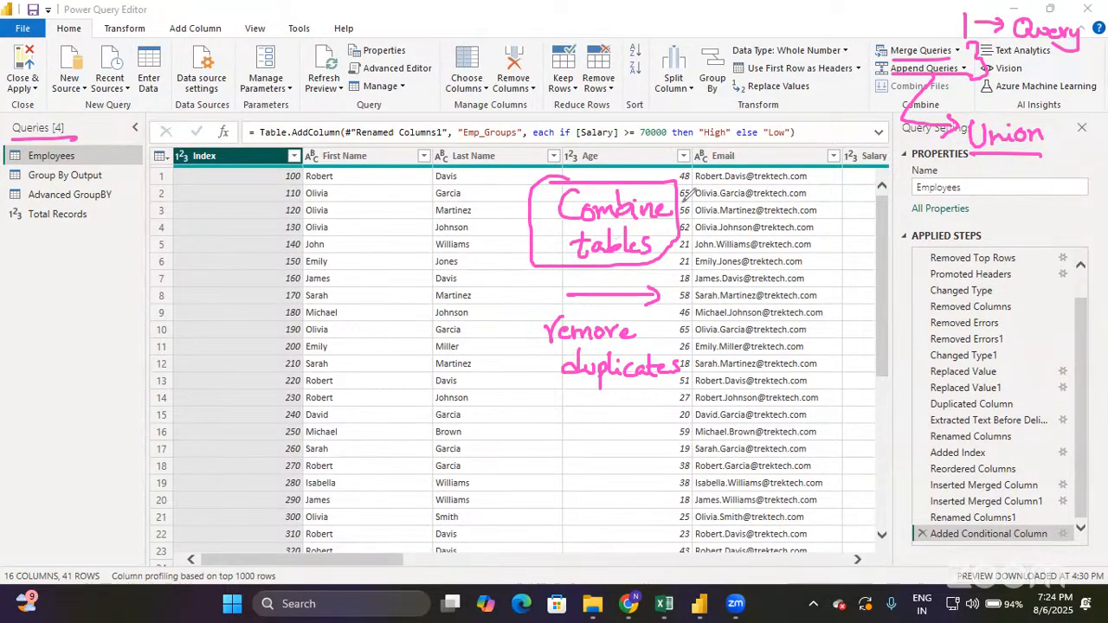
drag(691, 253, 793, 161)
drag(860, 102, 877, 86)
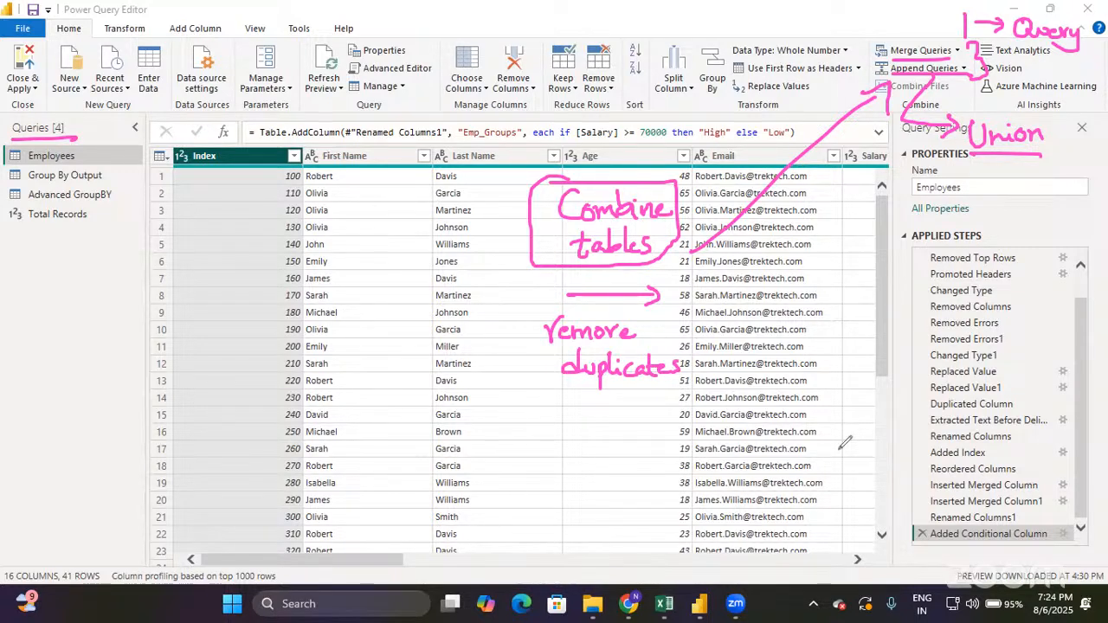
key(Escape)
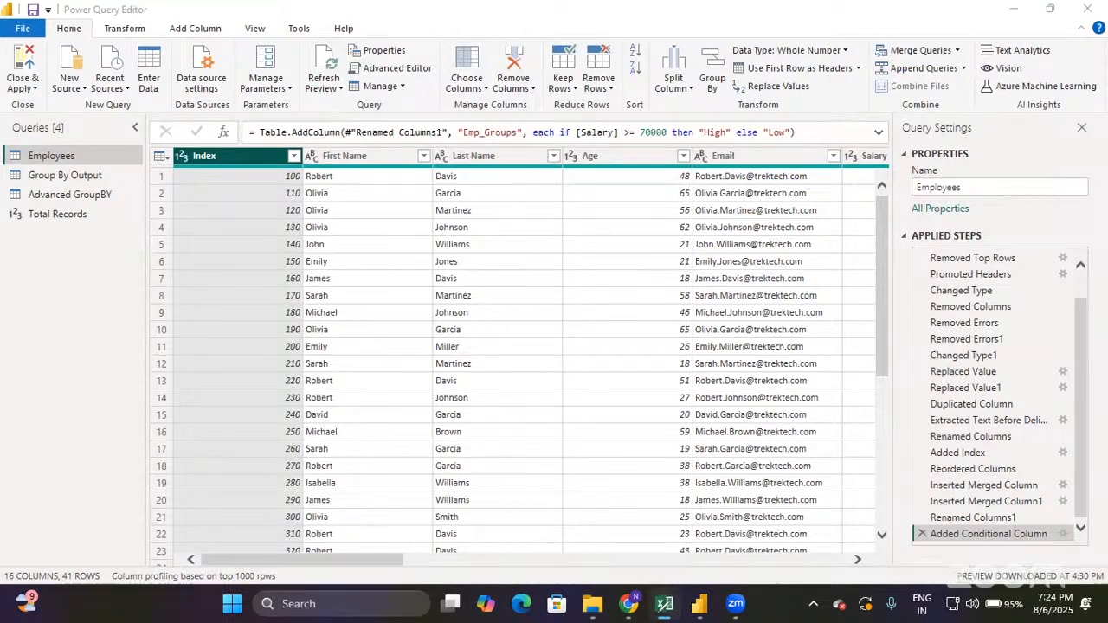
Switch to Excel and compare the Employees_south, Employees_north and Employees_west sheets of Employees.xlsx.
click(665, 603)
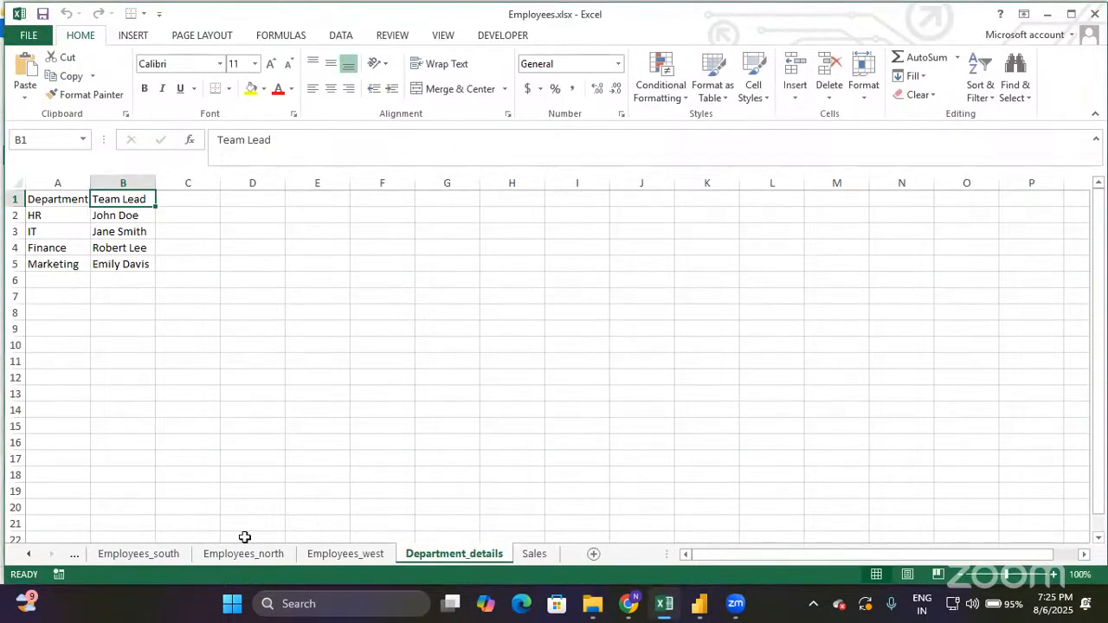
click(161, 555)
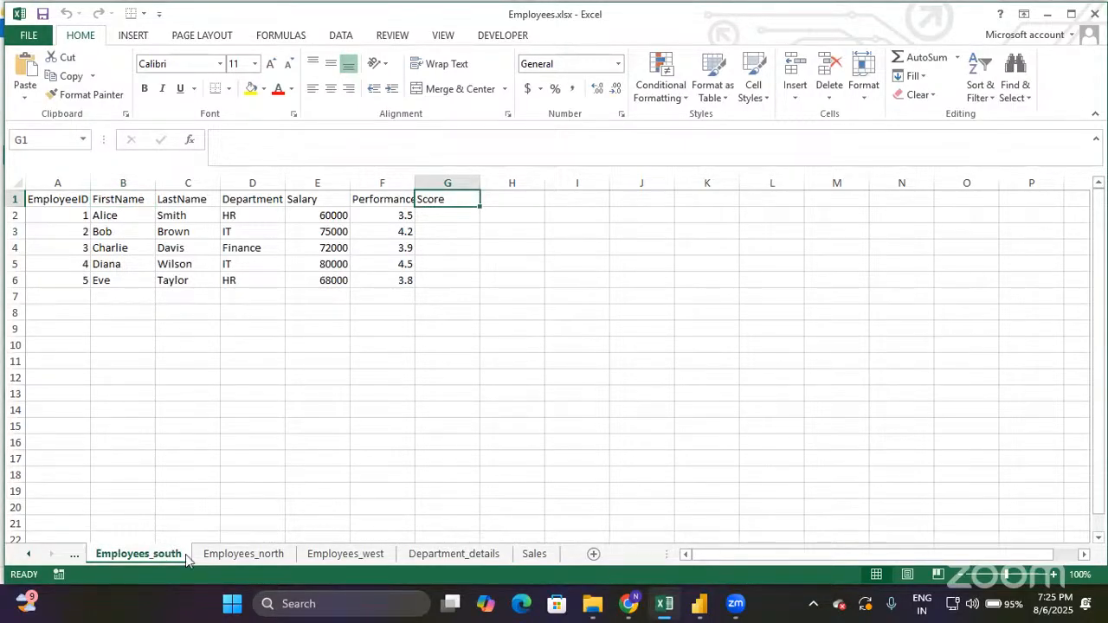
click(235, 556)
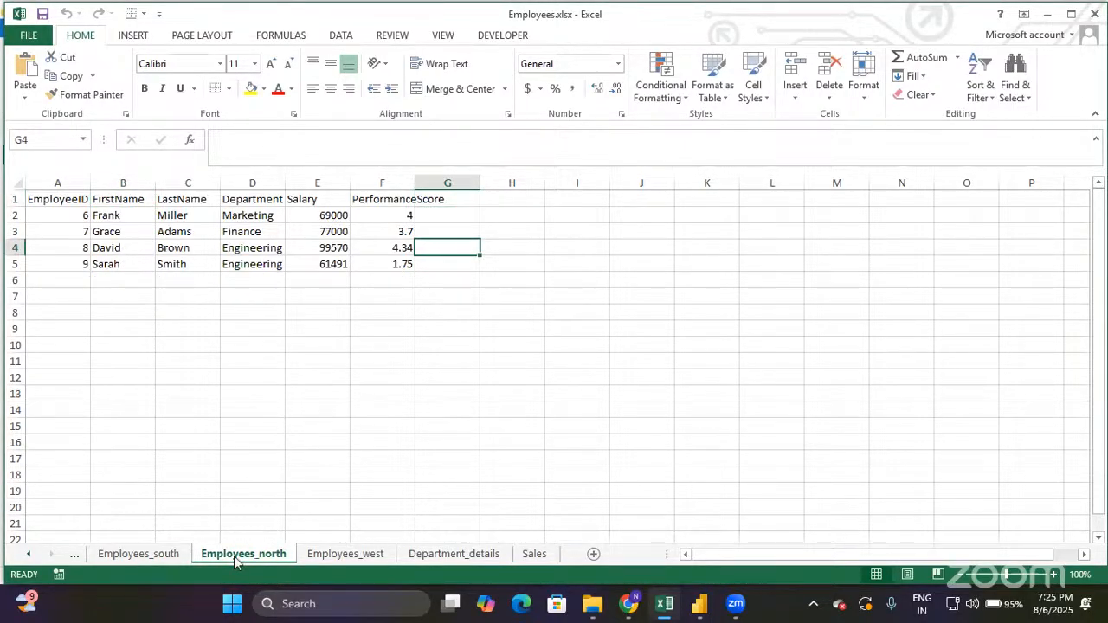
click(340, 556)
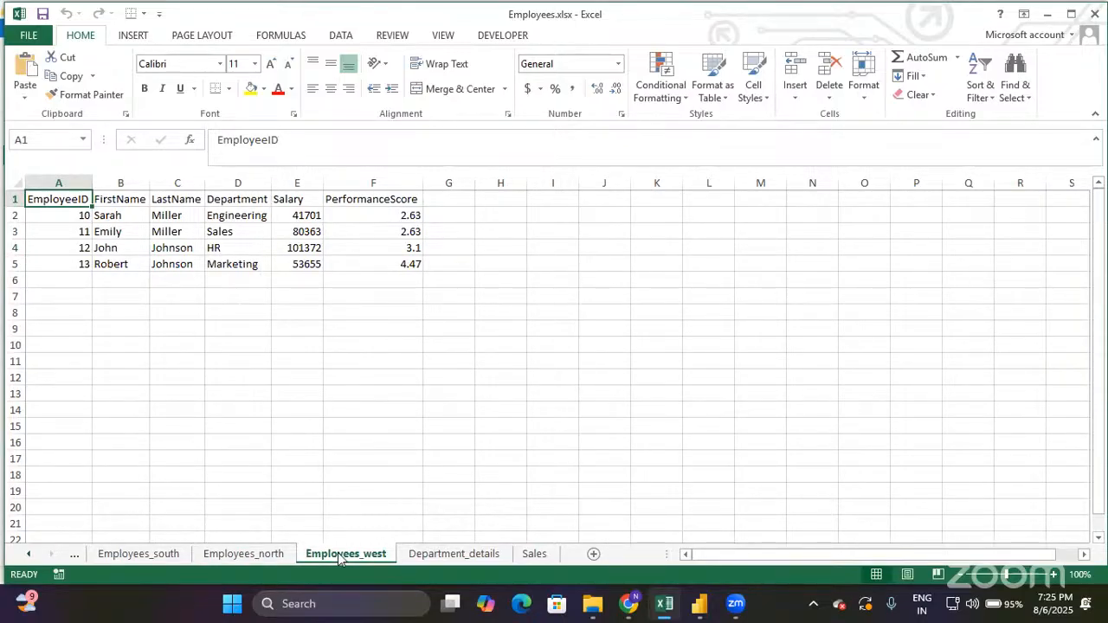
click(159, 556)
click(239, 557)
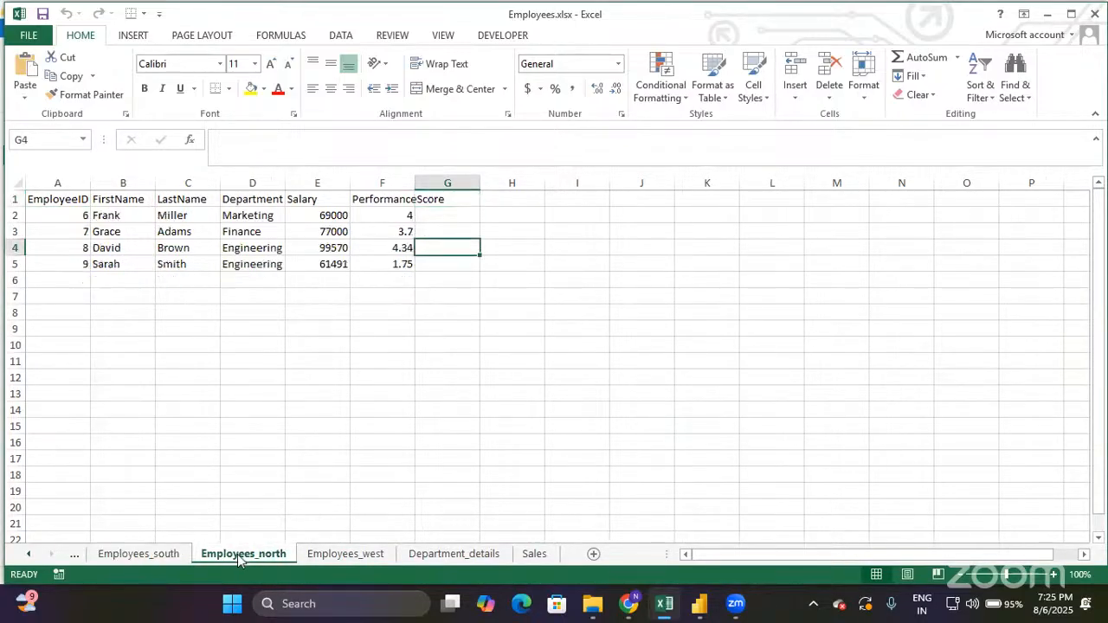
click(328, 557)
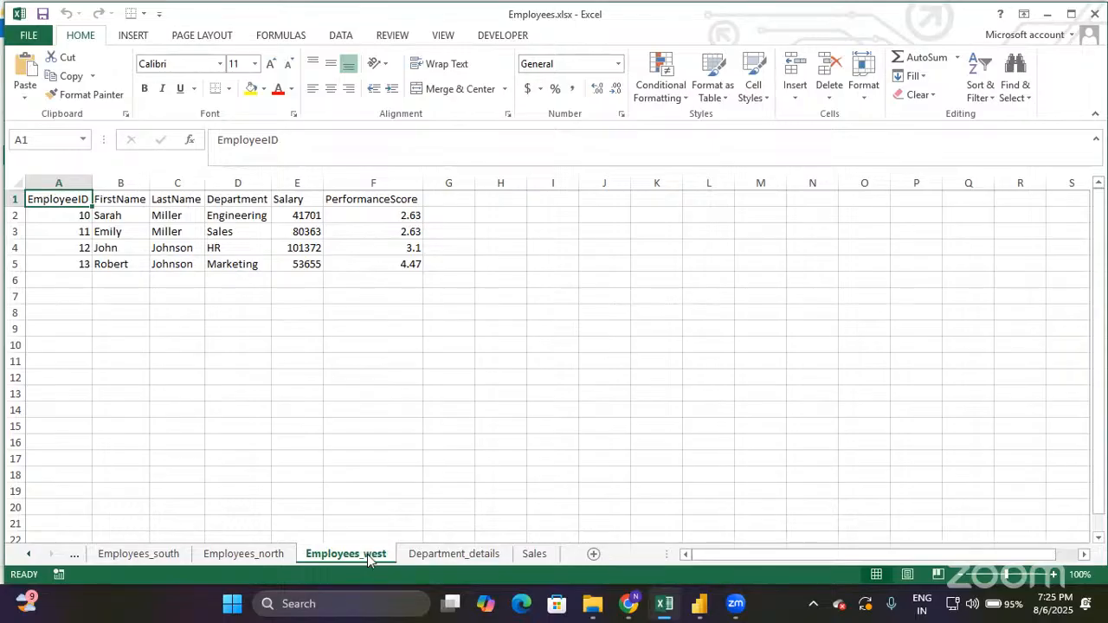
click(246, 556)
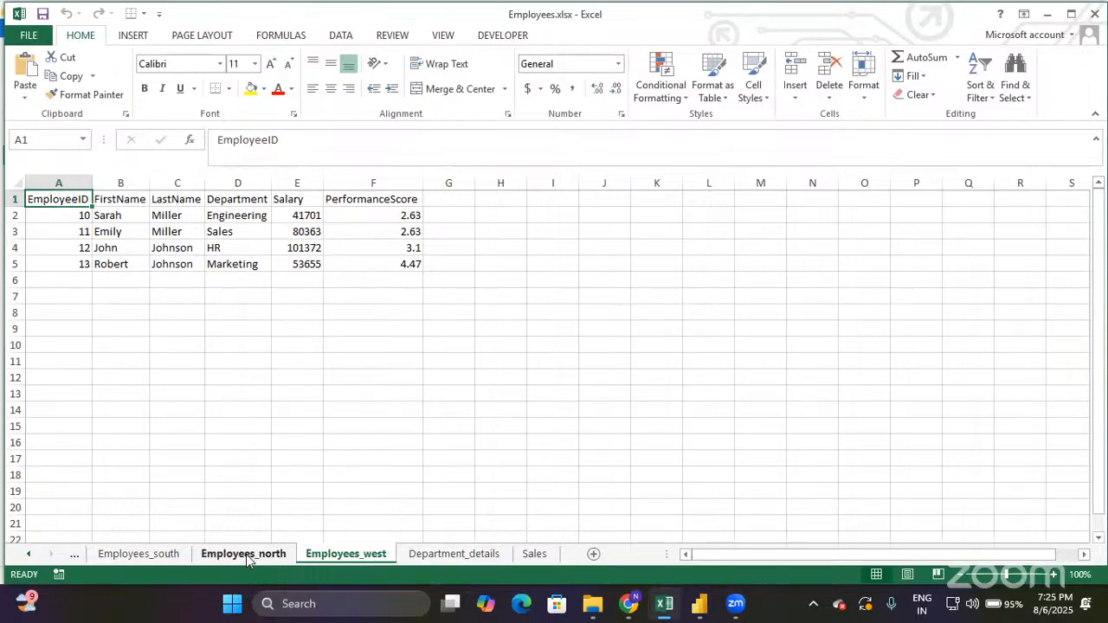
Examine the column headers on the Employees_south sheet by selecting A1:F1, from EmployeeID to PerformanceScore, and return the selection to A1.
click(149, 557)
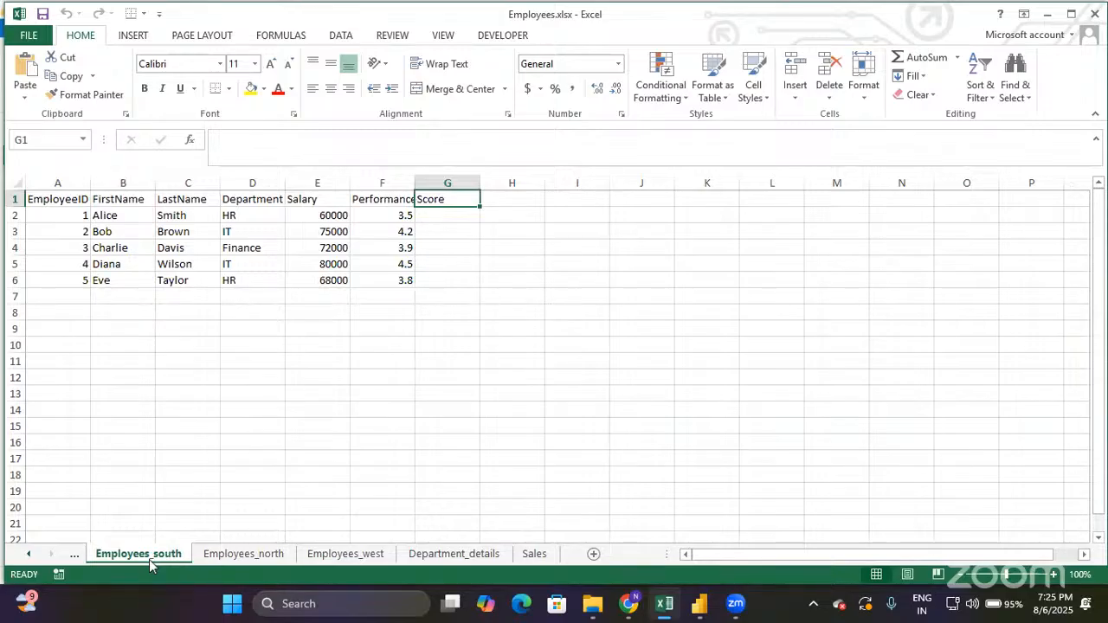
key(Left)
key(ctrl+Home)
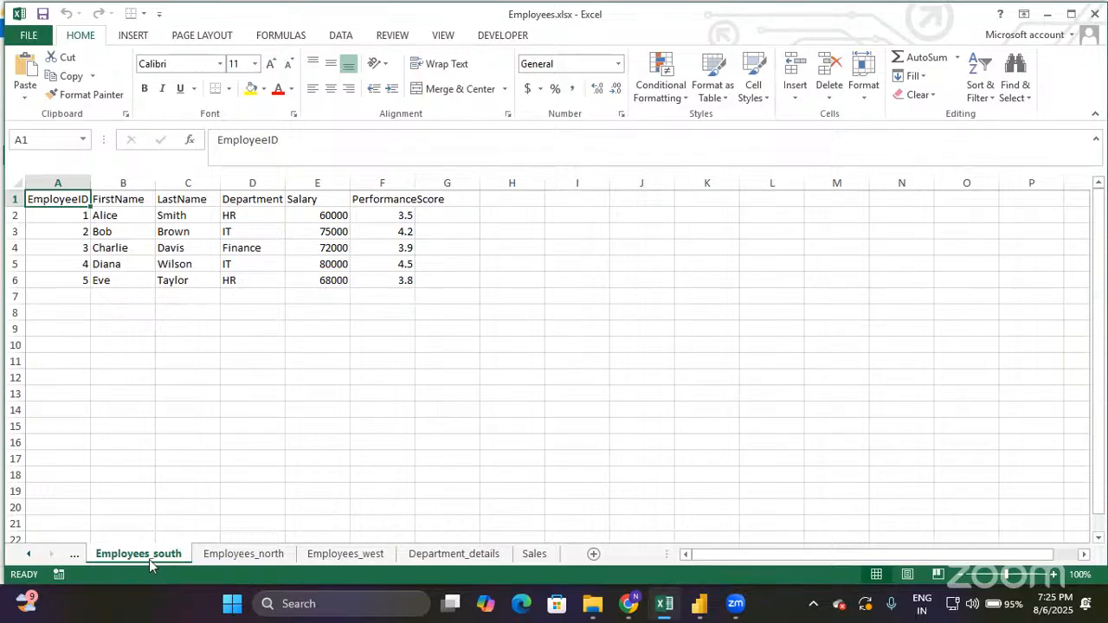
key(shift+Right)
key(shift+Right)
key(shift+Right)
key(shift+Right)
key(shift+Right)
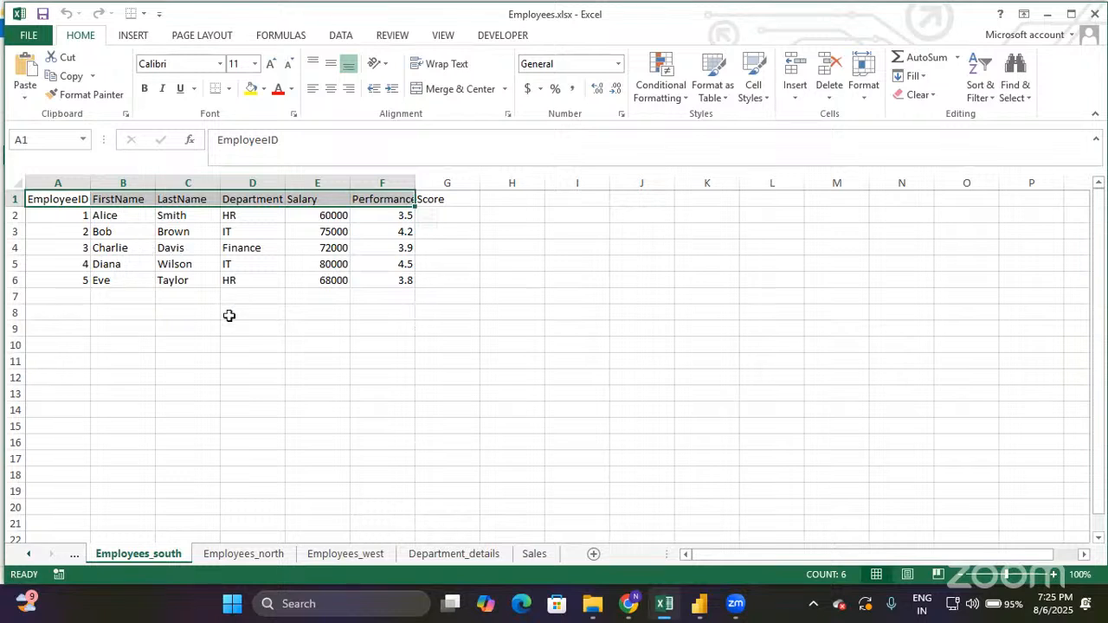
key(ctrl+shift+Left)
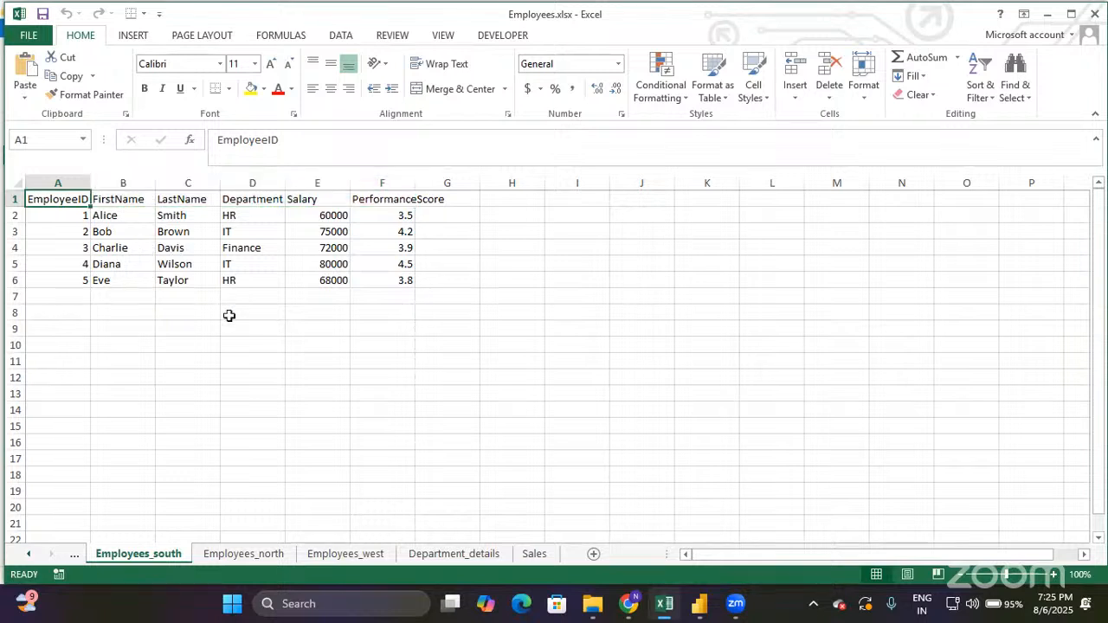
Check the column headers of the Employees_north and Employees_west sheets, and return to the Power Query Editor window with the Employees query.
click(253, 555)
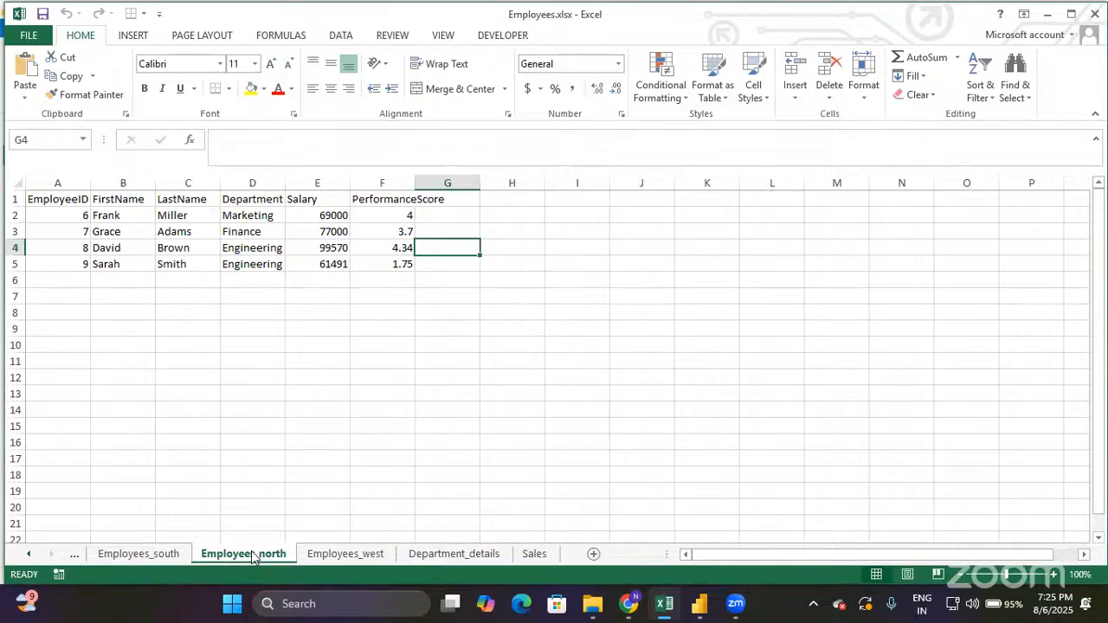
click(333, 556)
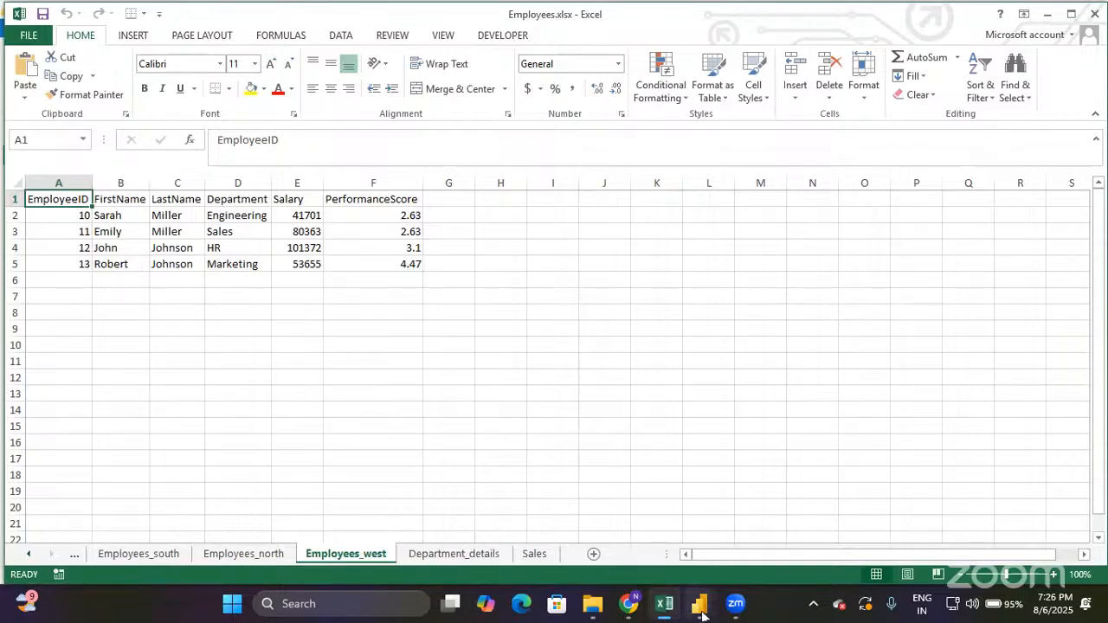
mouse_move(702, 615)
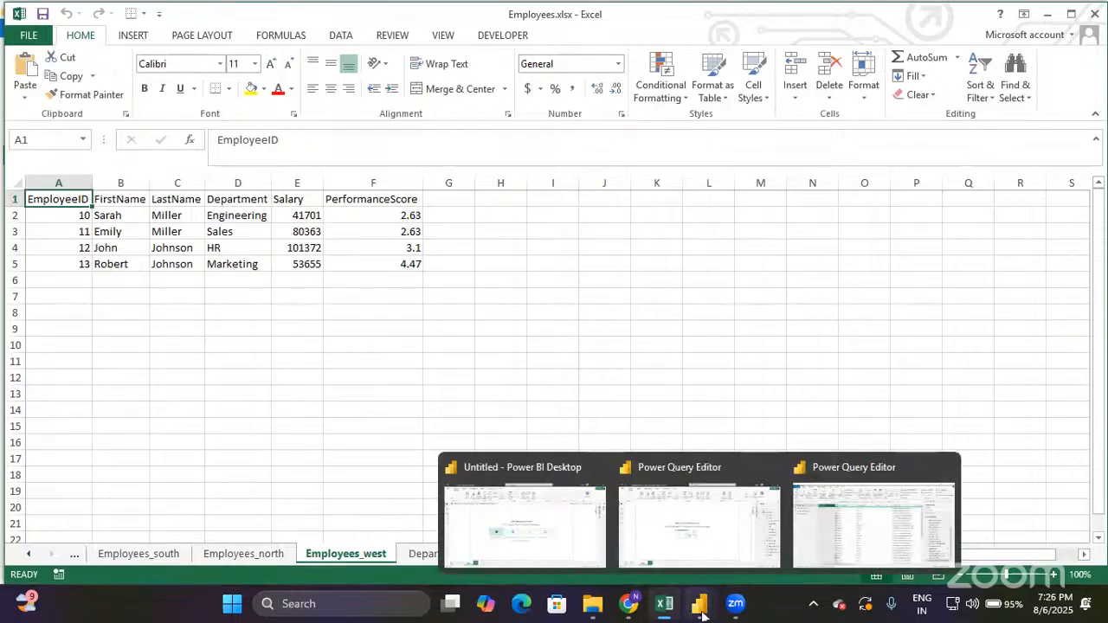
click(857, 523)
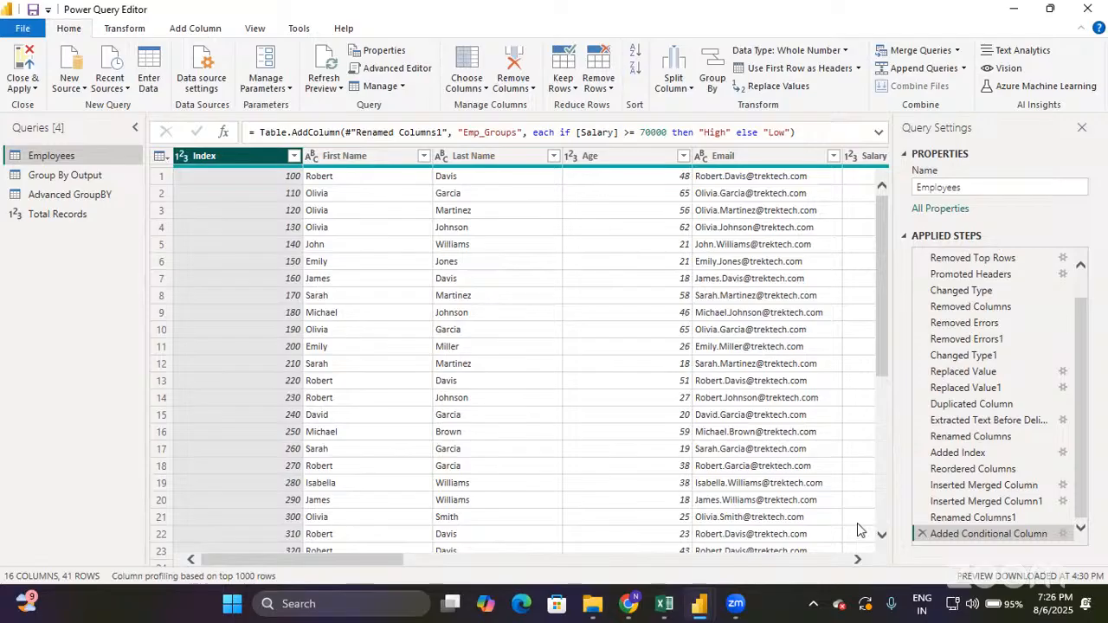
click(1091, 566)
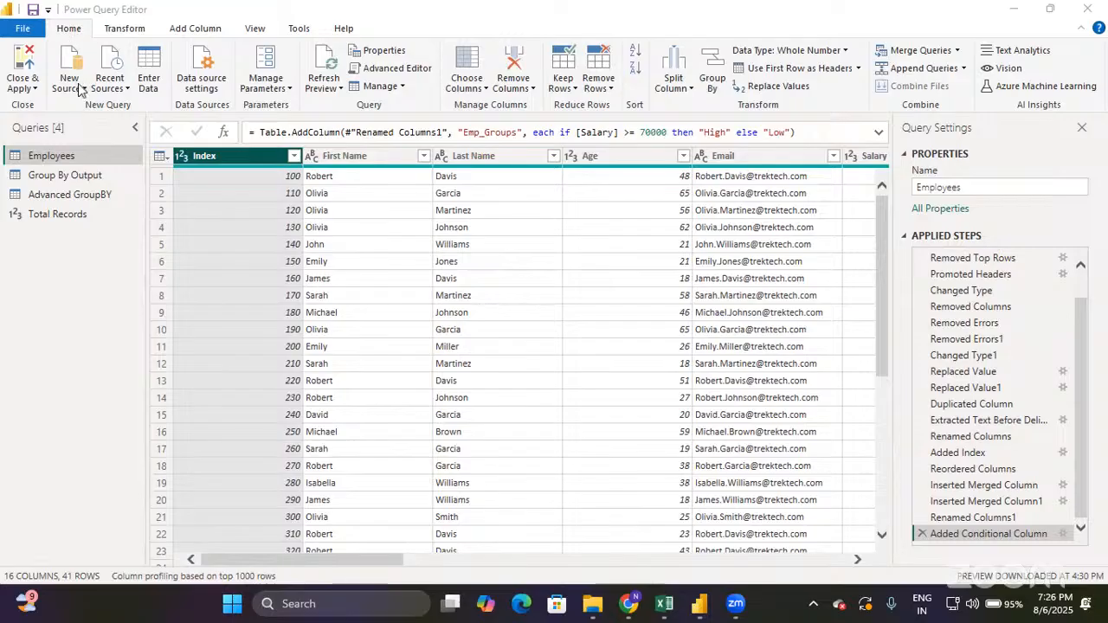
Connect to the Employees.xlsx workbook in the Downloads folder as a new Excel source.
click(82, 91)
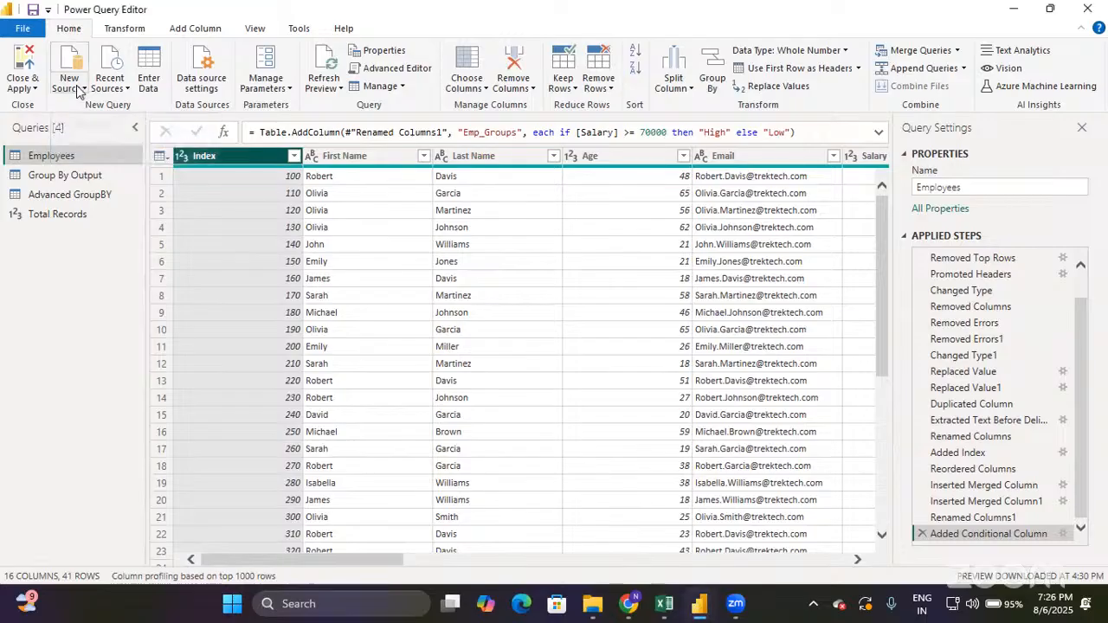
click(81, 90)
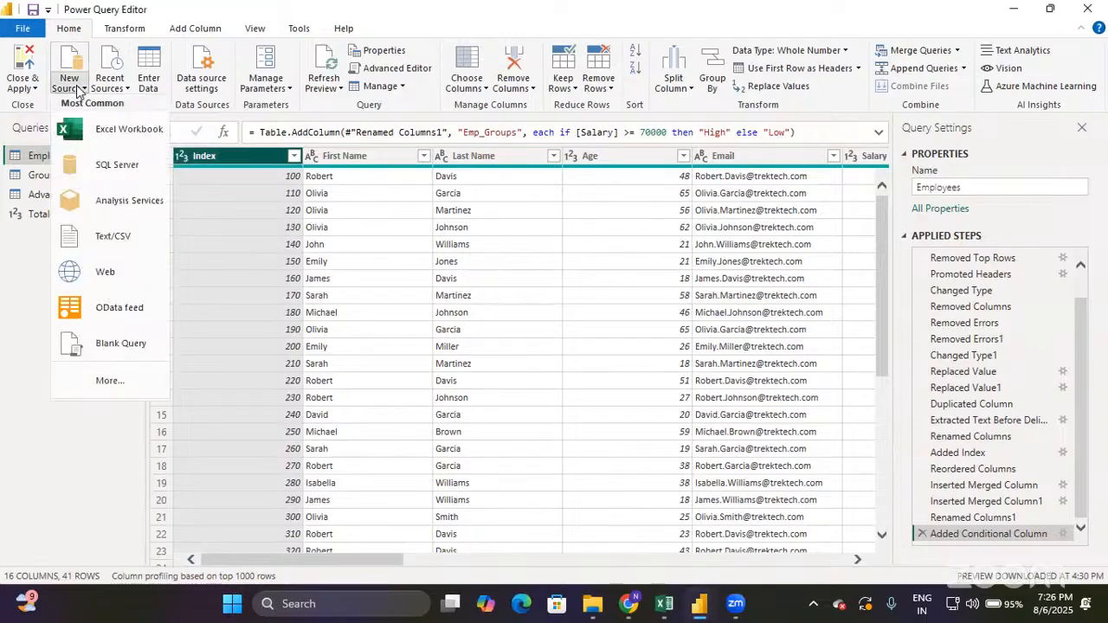
click(106, 134)
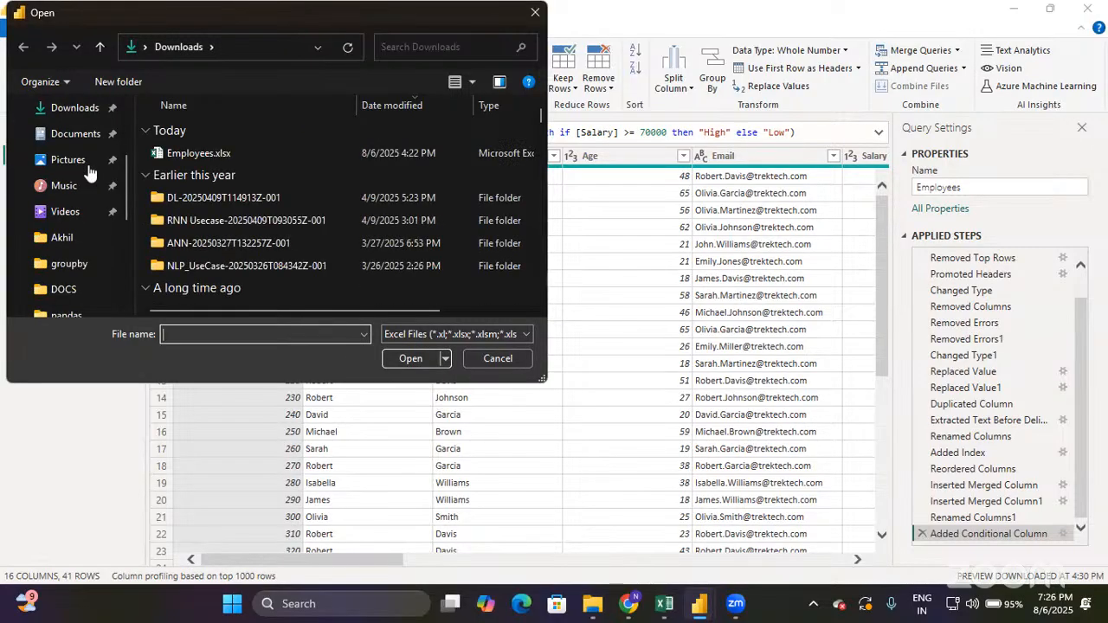
click(201, 154)
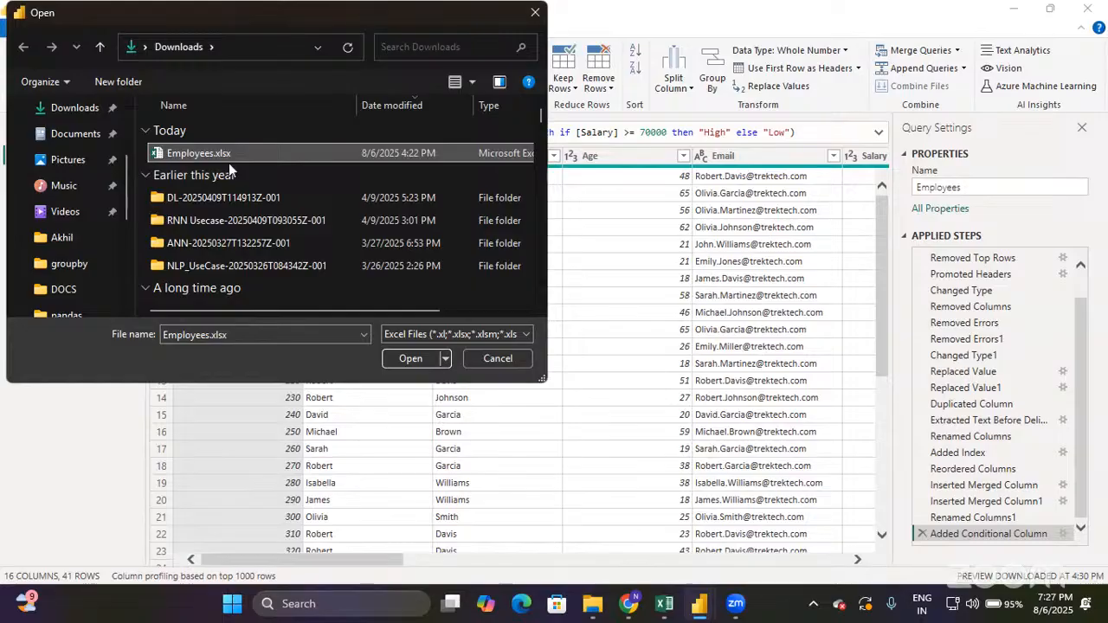
click(403, 358)
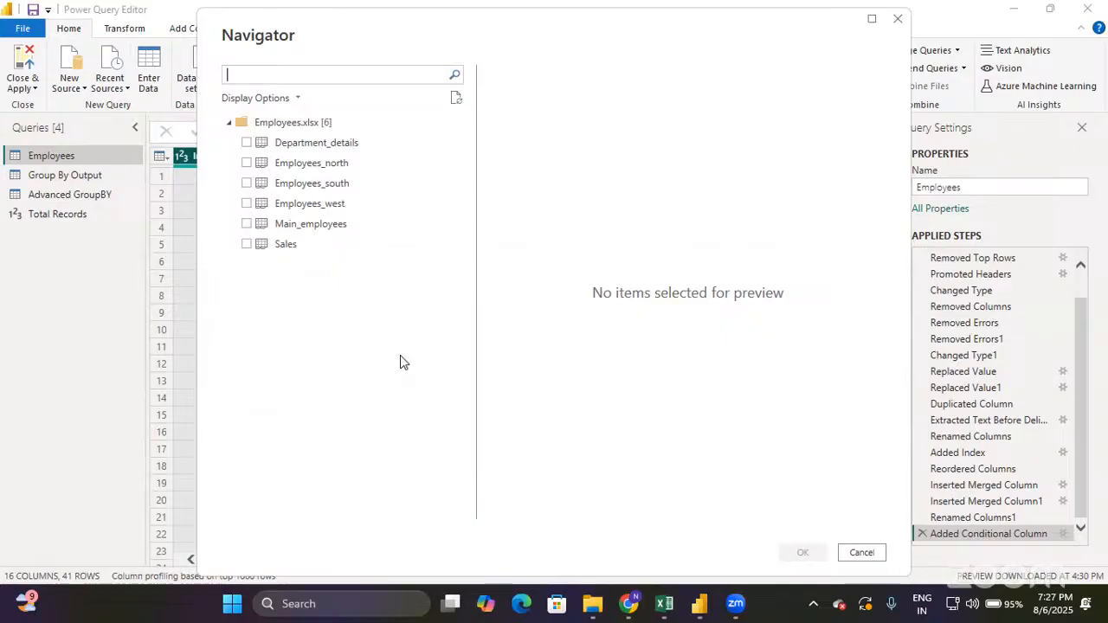
Load the Employees_north, Employees_south and Employees_west sheets as new queries.
click(247, 164)
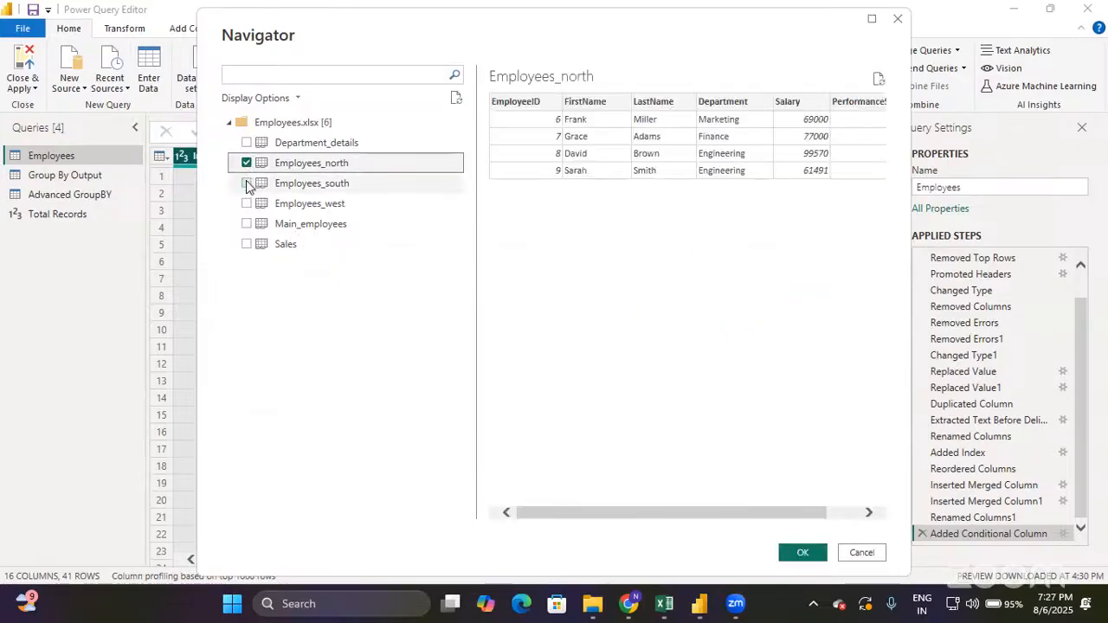
click(247, 184)
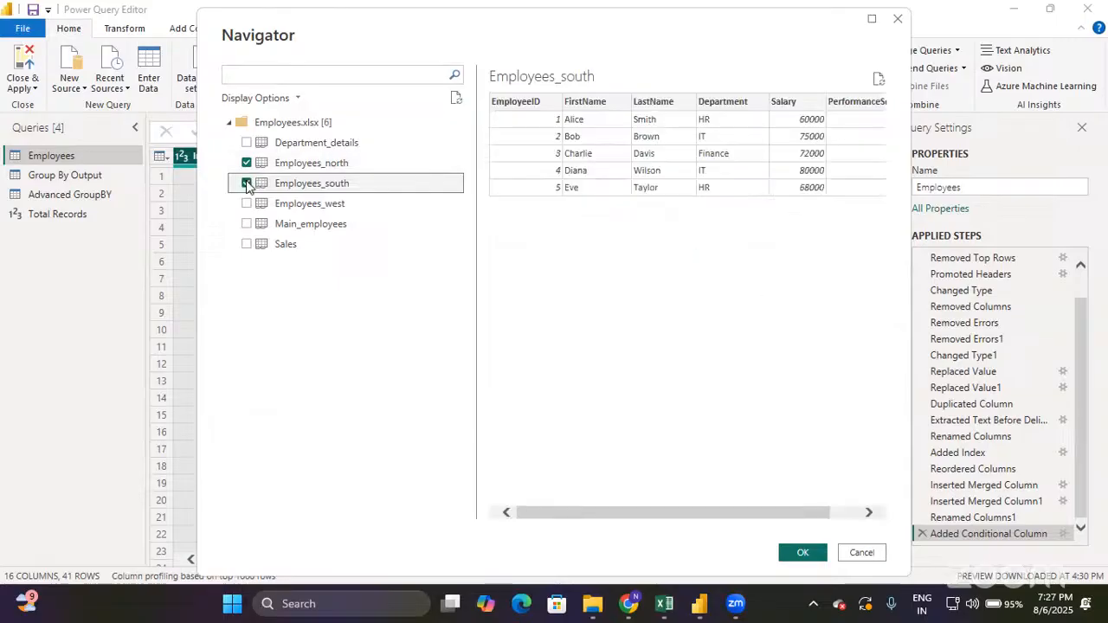
click(247, 205)
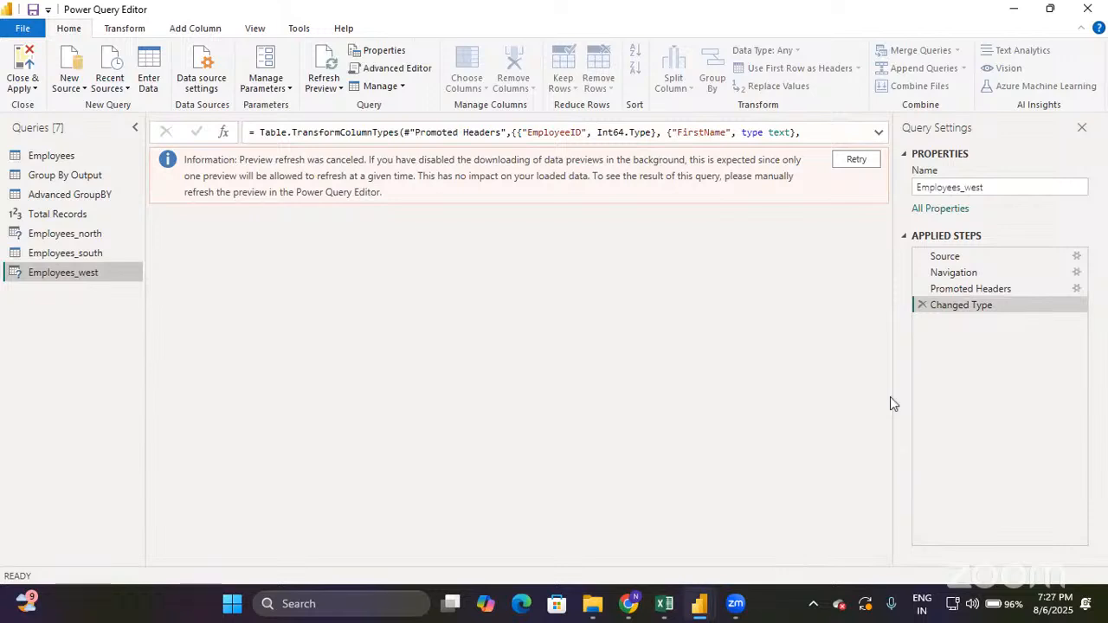
Reload the canceled data previews of the Employees_west and Employees_north queries.
click(865, 162)
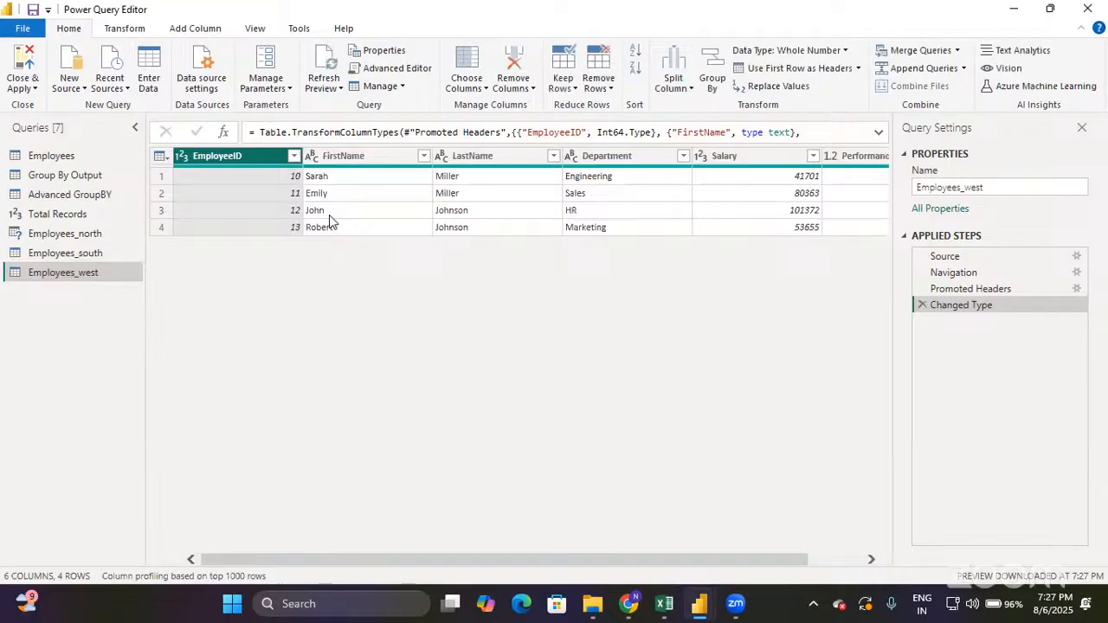
click(105, 234)
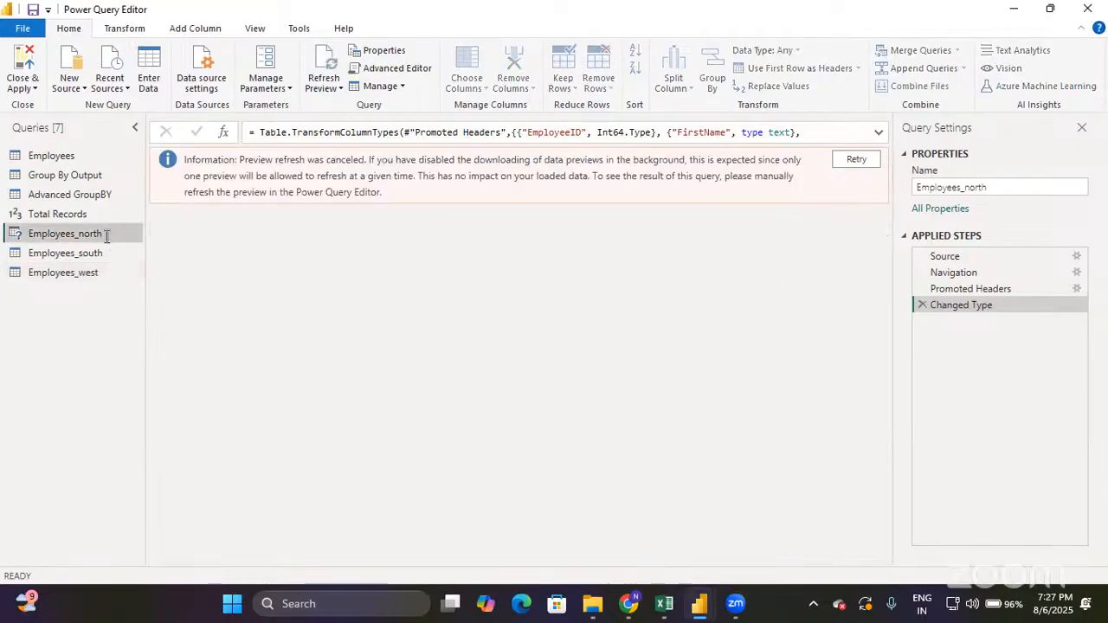
click(873, 161)
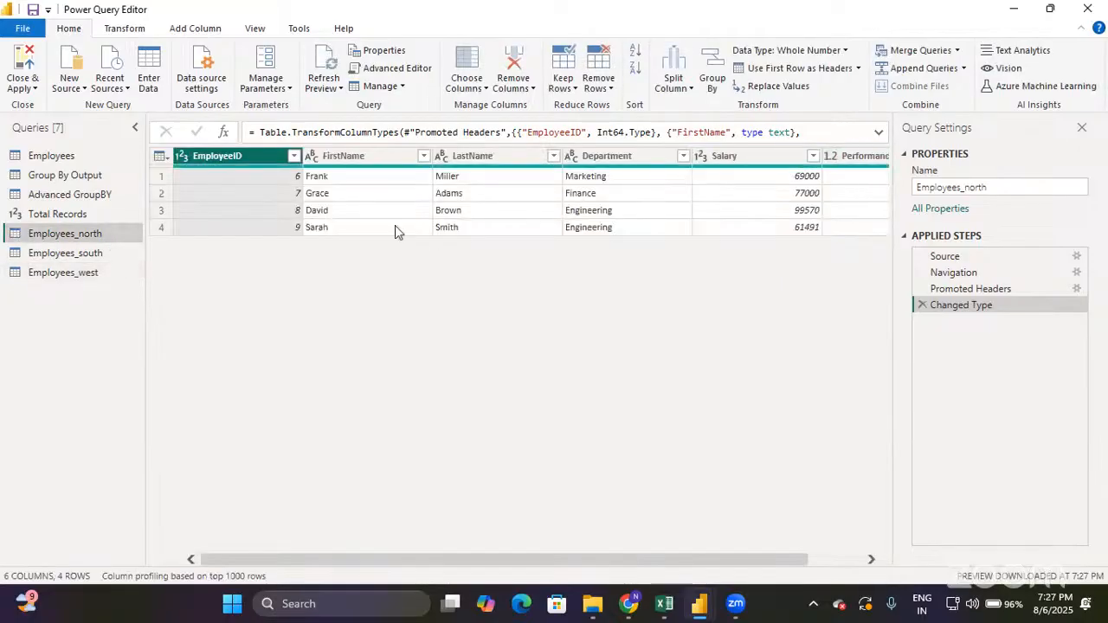
Compare the rows and columns of the Employees_south, Employees_north and Employees_west queries.
click(102, 254)
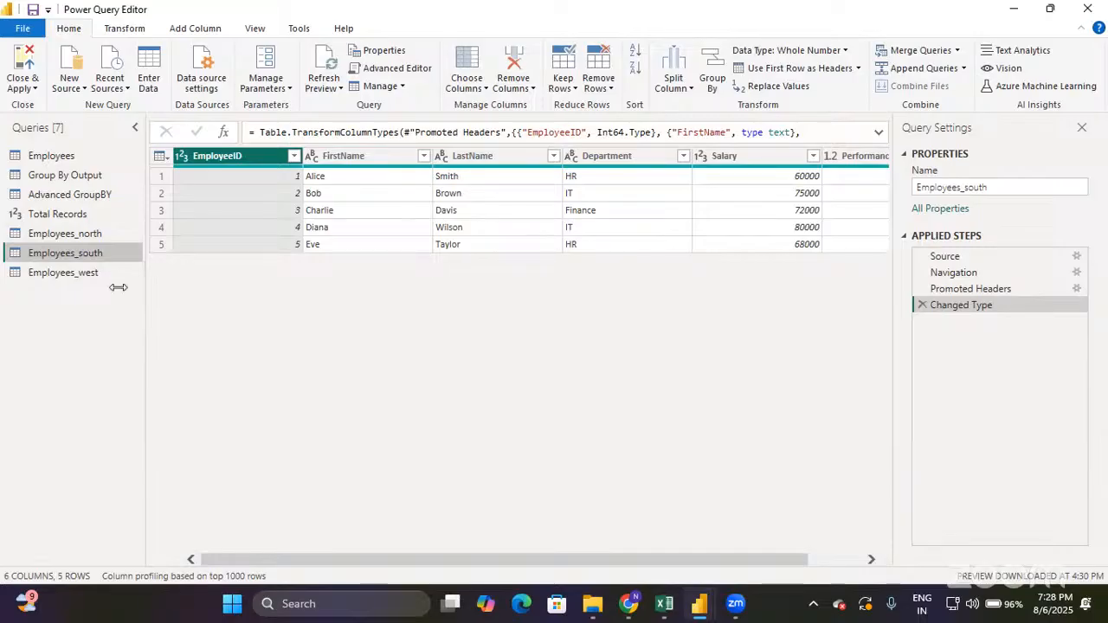
click(86, 236)
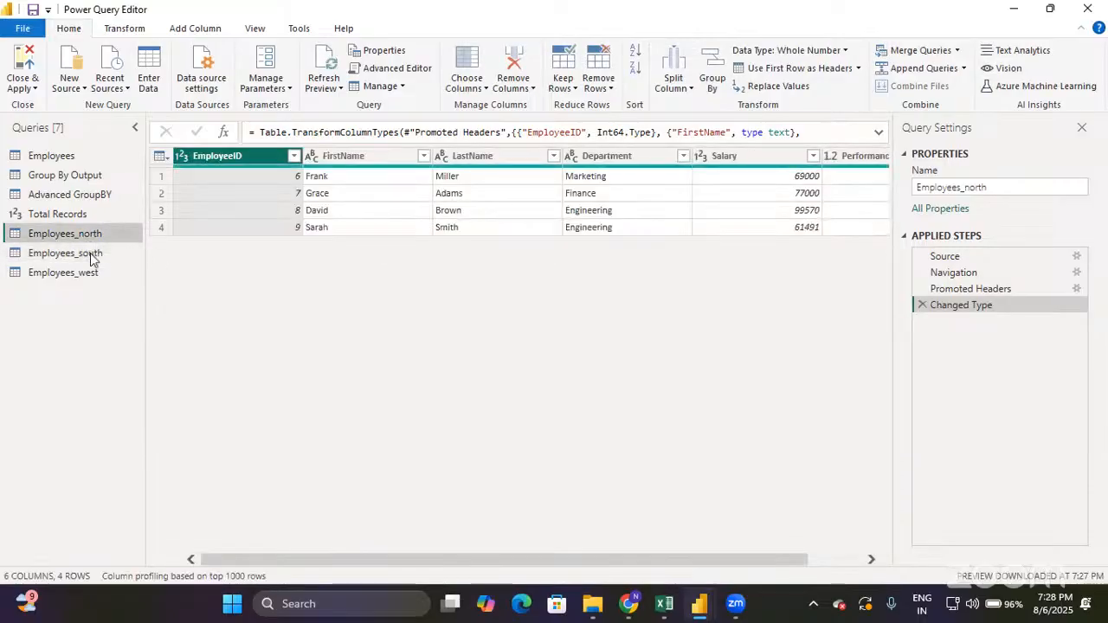
click(92, 257)
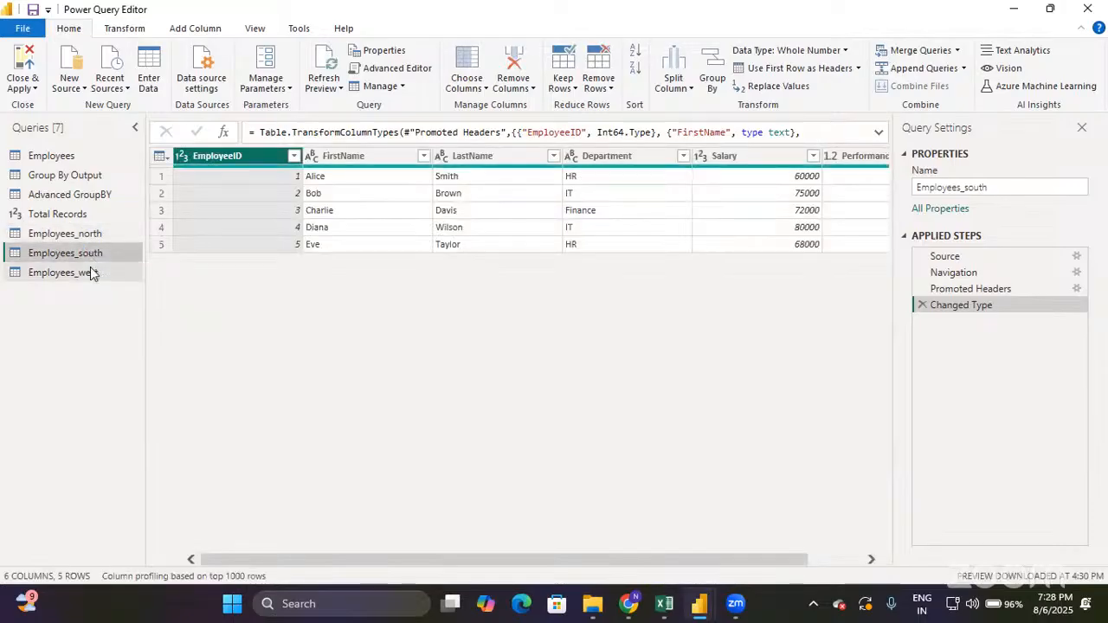
click(90, 273)
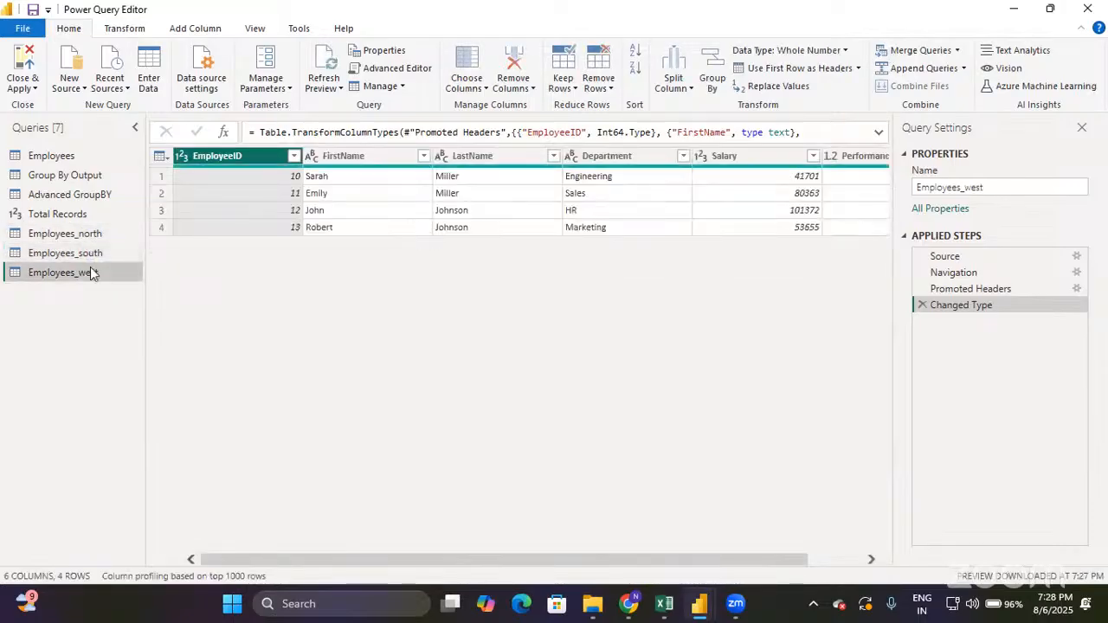
Append Employees_south, Employees_north and Employees_west as a new query, using the option for three or more tables.
click(84, 253)
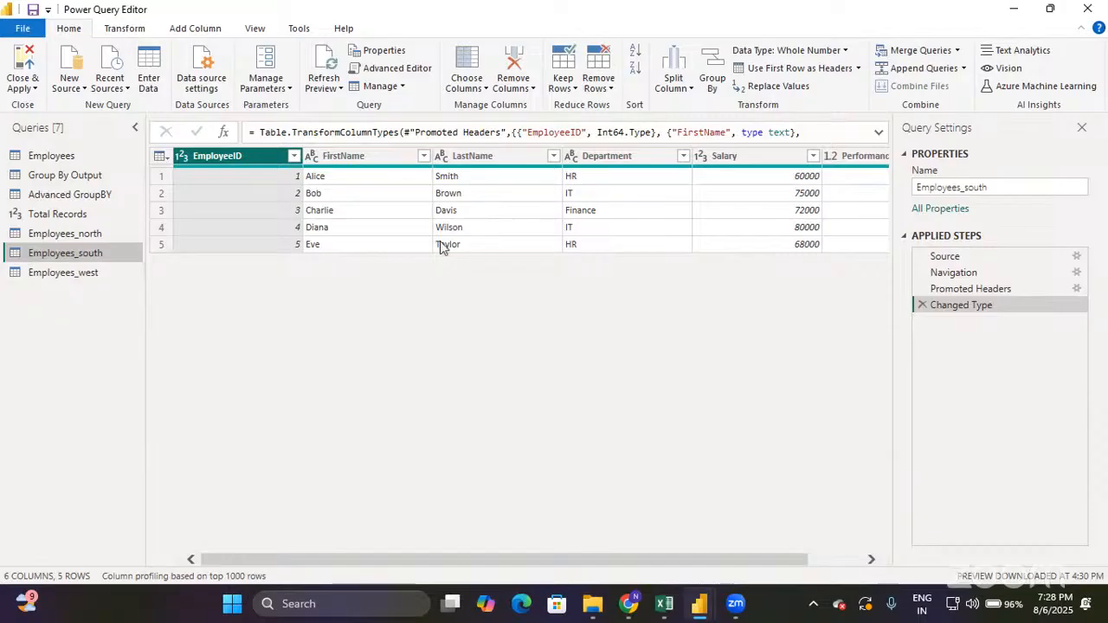
click(964, 69)
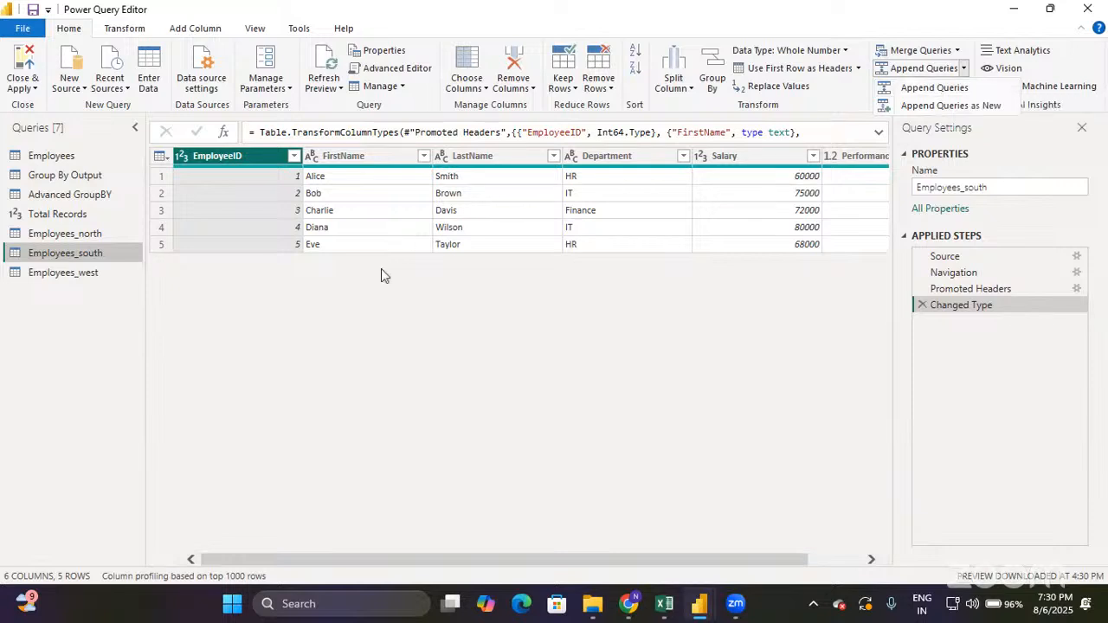
click(945, 105)
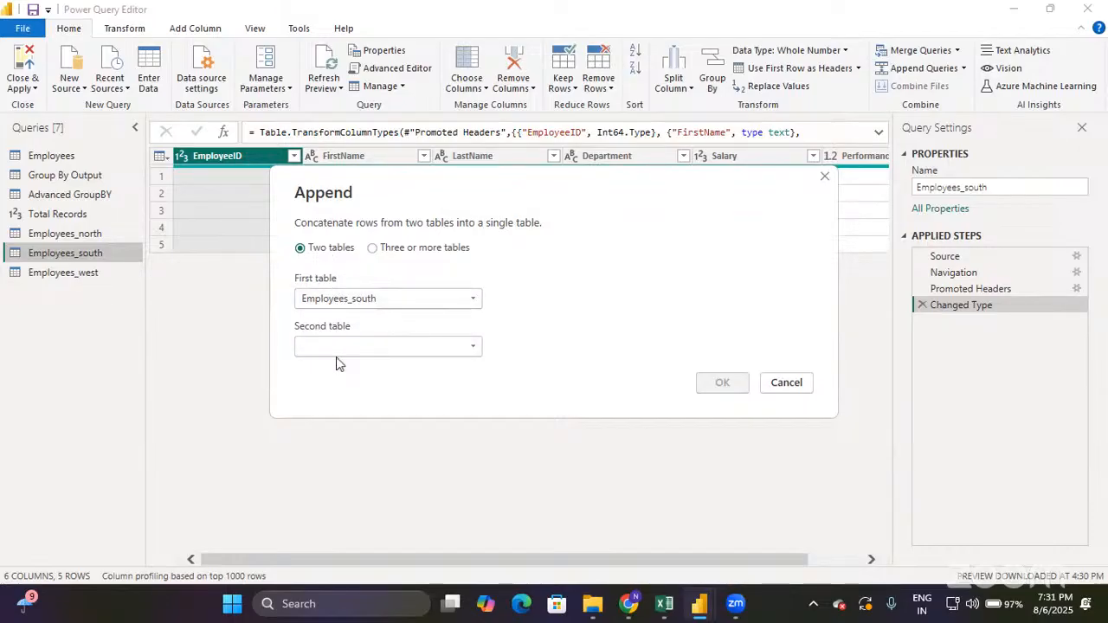
click(372, 248)
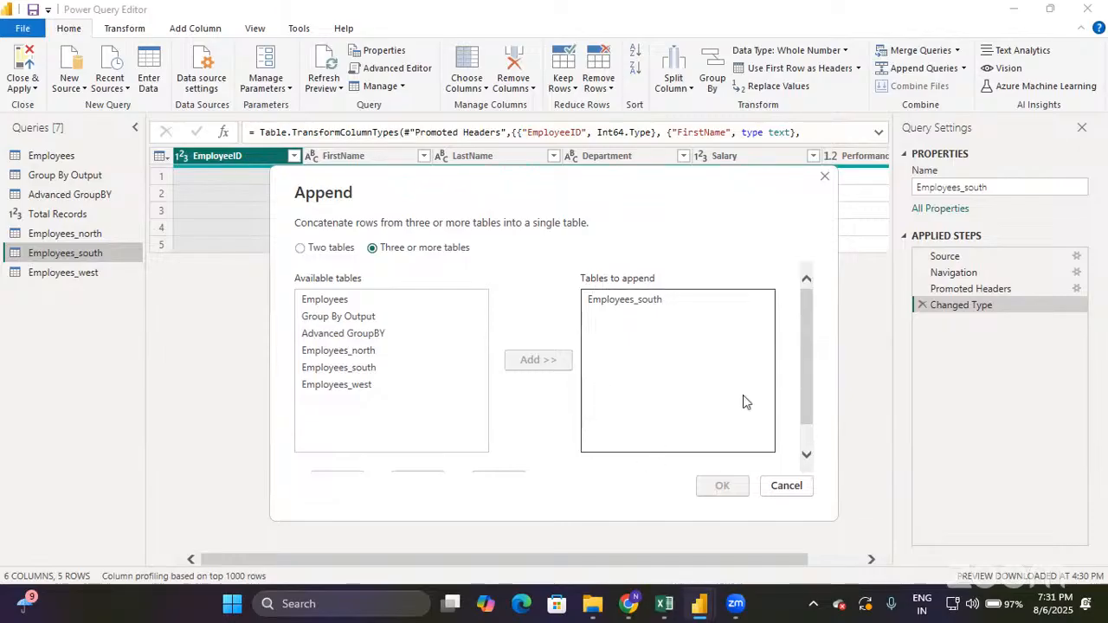
click(424, 357)
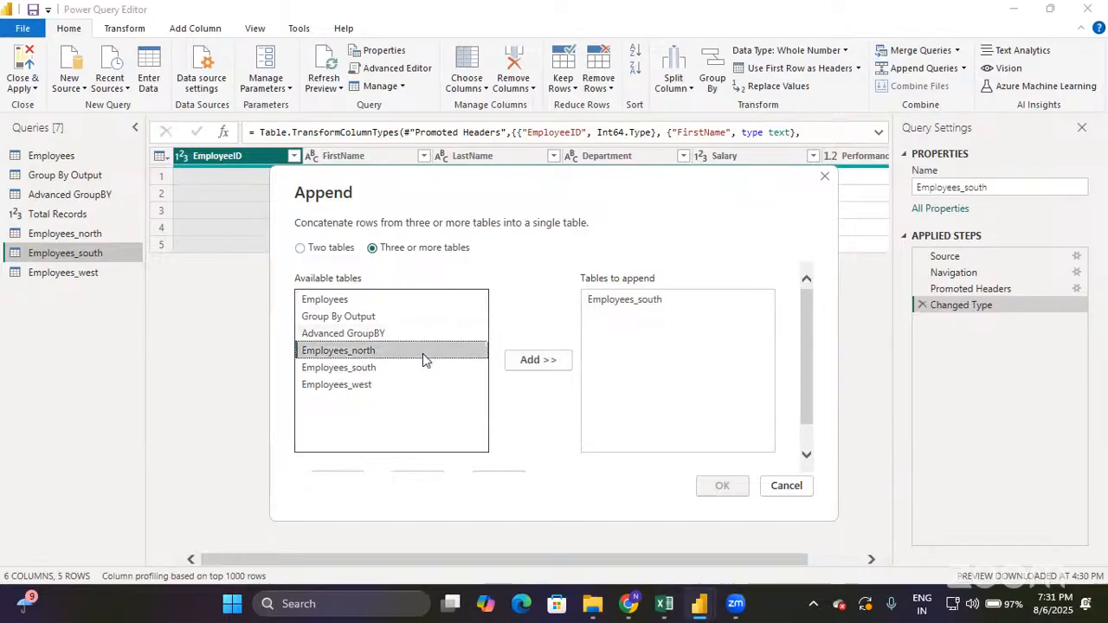
click(535, 365)
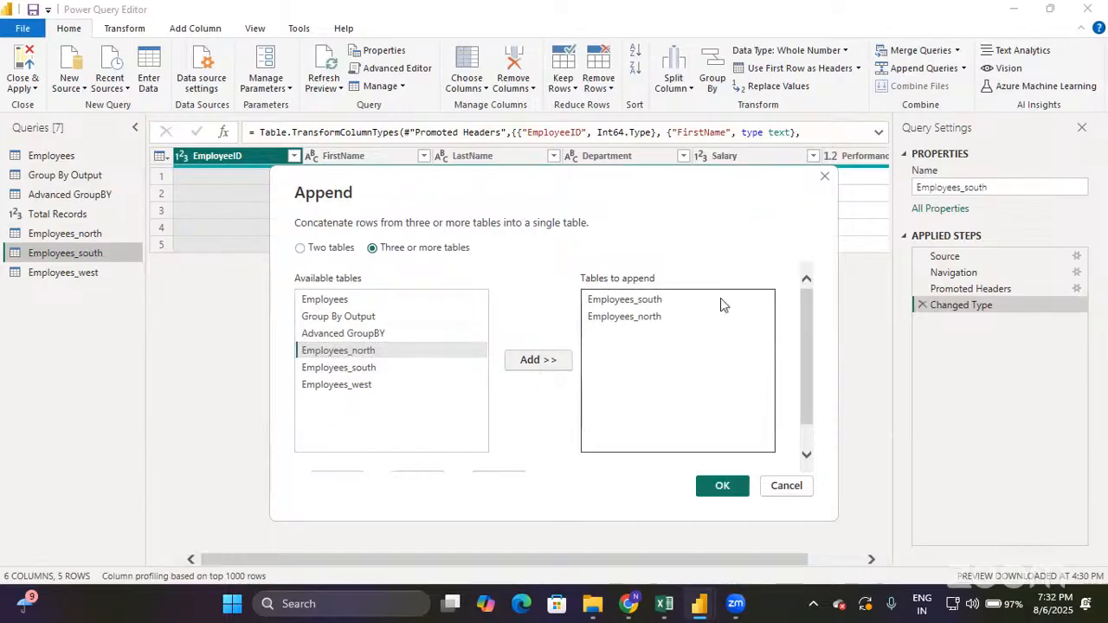
click(632, 303)
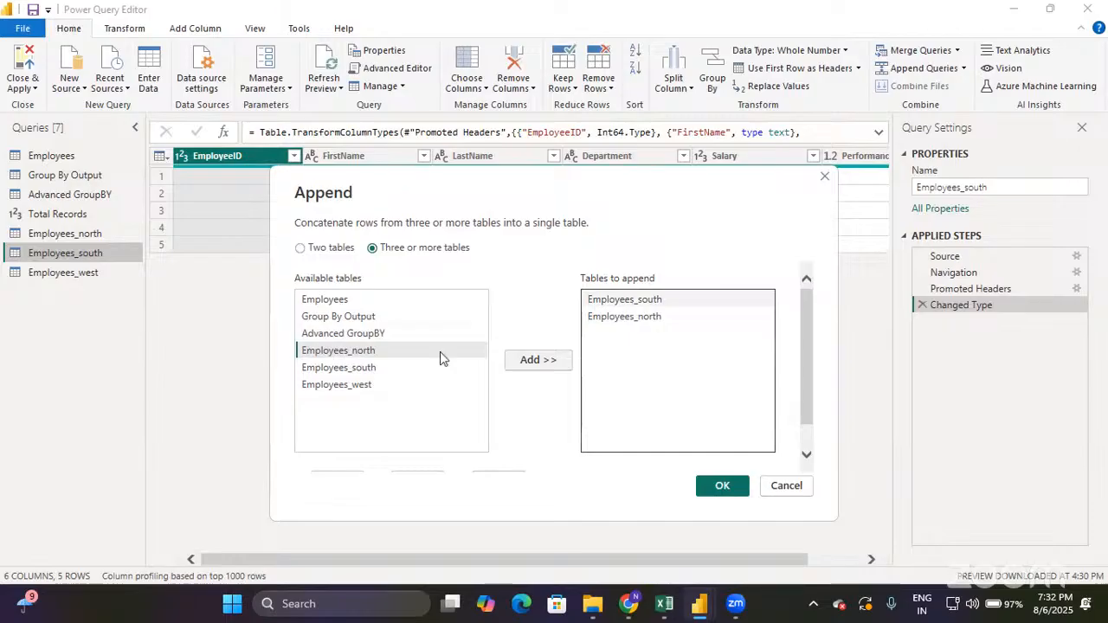
click(402, 385)
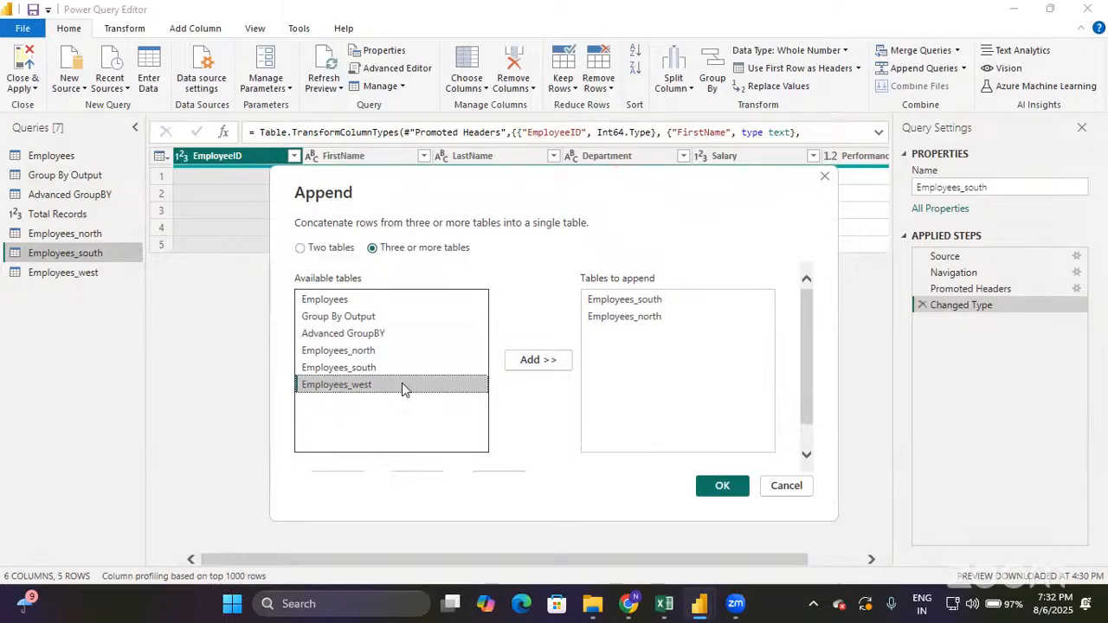
Add Employees_west to the tables to append alongside Employees_south and Employees_north, and create the combined query.
click(535, 362)
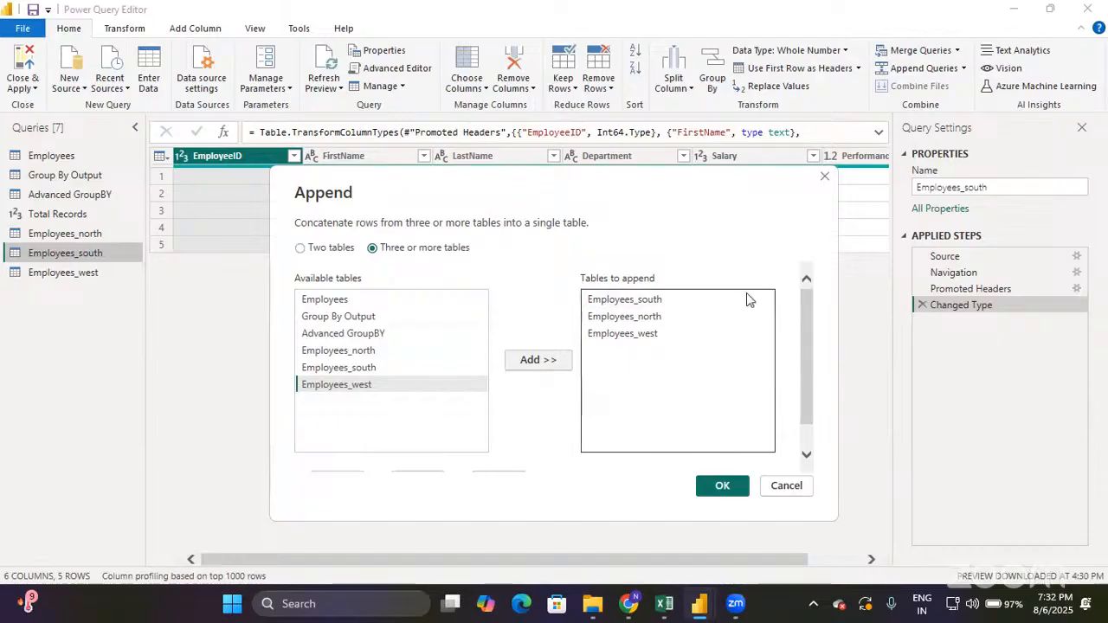
scroll(748, 300, down, 1)
scroll(748, 300, up, 1)
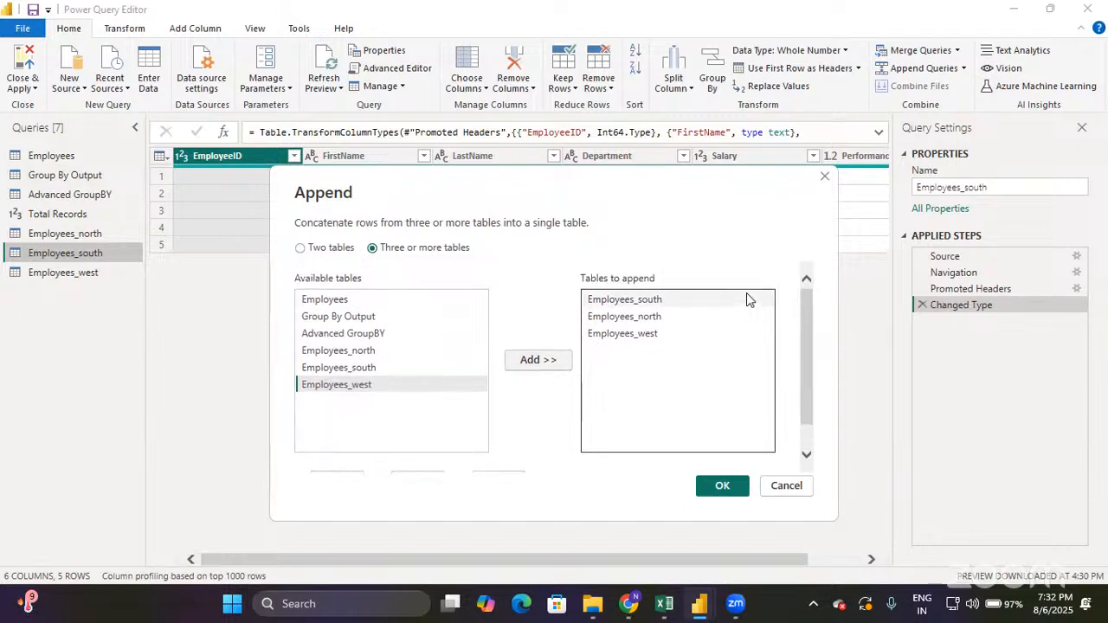
click(724, 487)
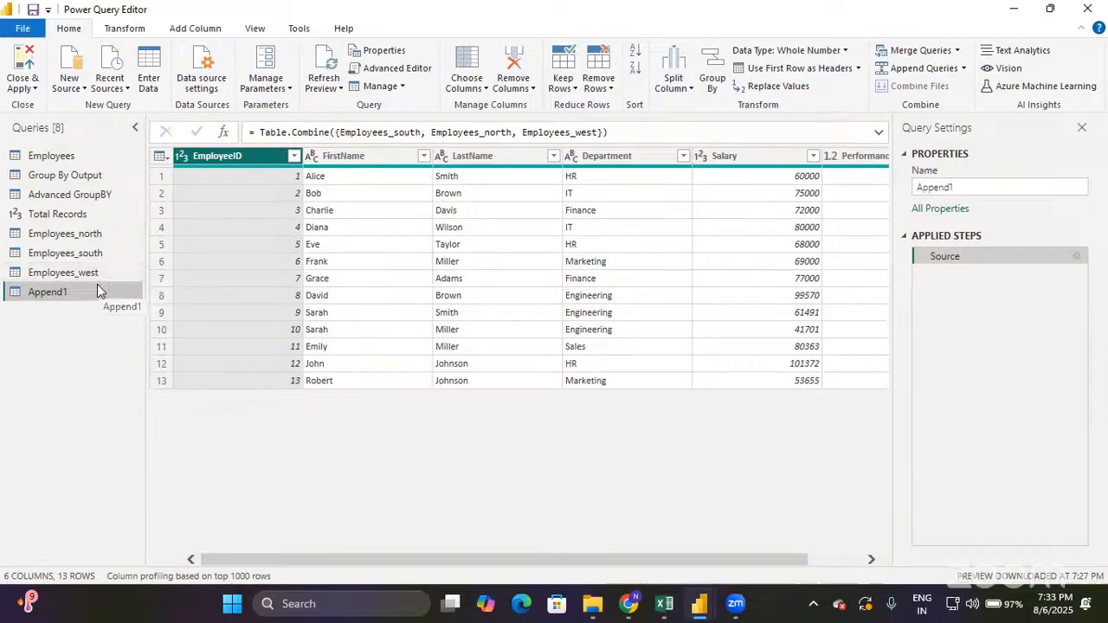
Examine the rows and columns of the appended table from EmployeeID through PerformanceScore.
scroll(760, 257, right, 2)
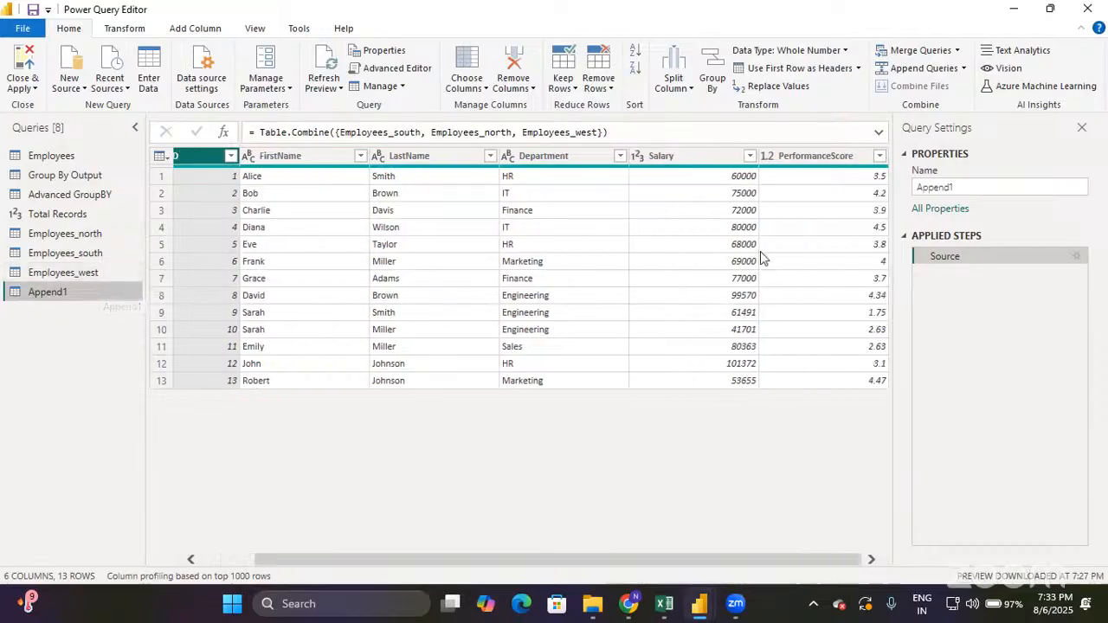
scroll(760, 257, left, 2)
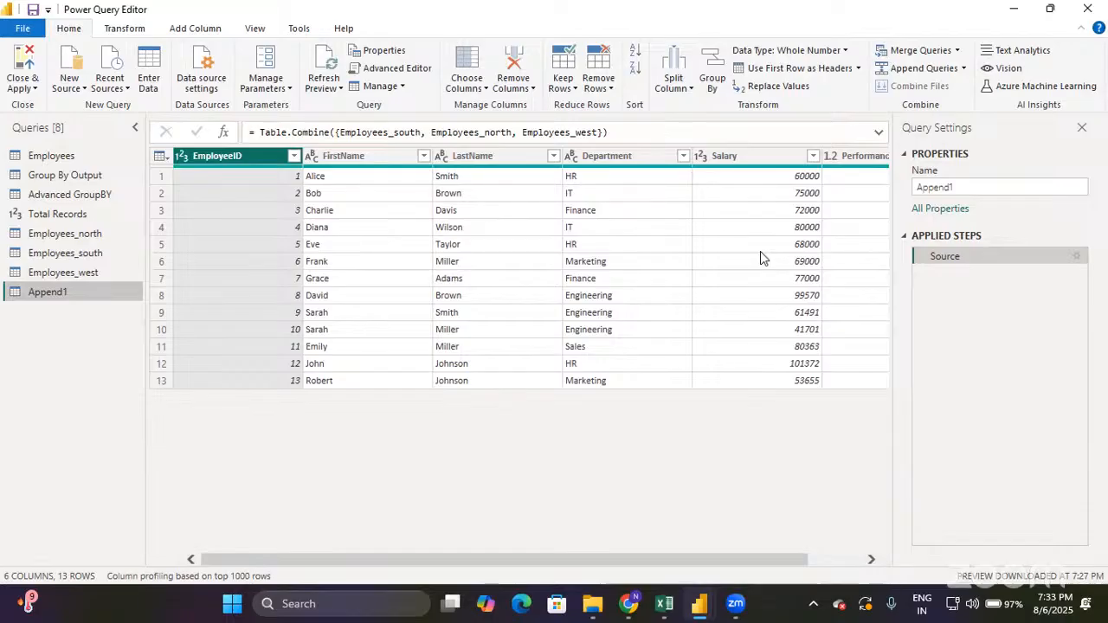
scroll(760, 257, right, 2)
scroll(761, 257, left, 2)
scroll(700, 340, right, 2)
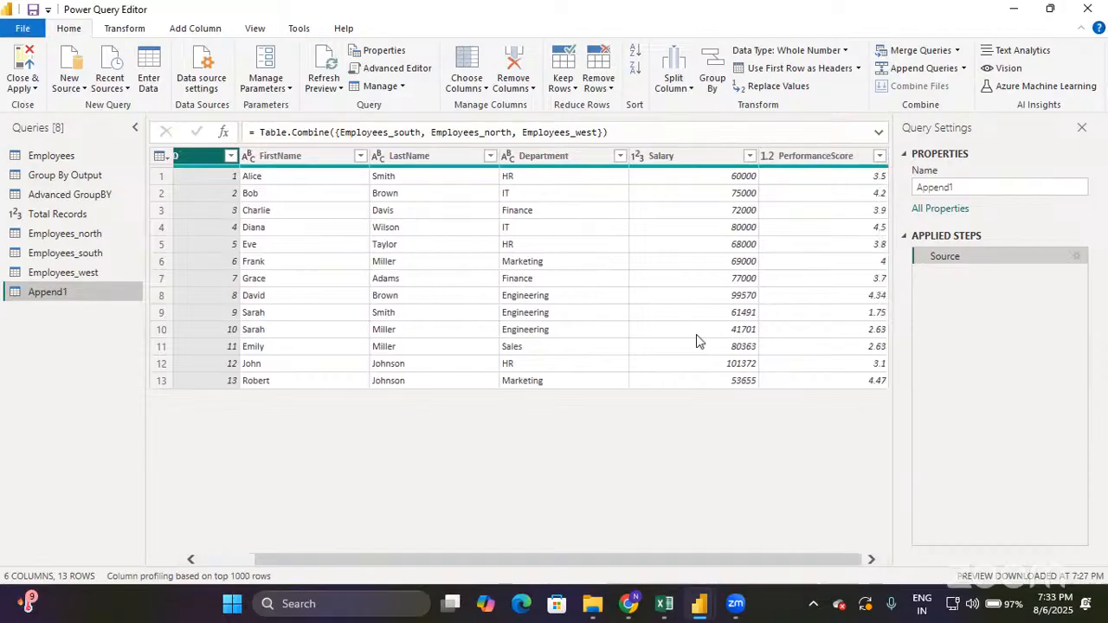
scroll(700, 341, left, 2)
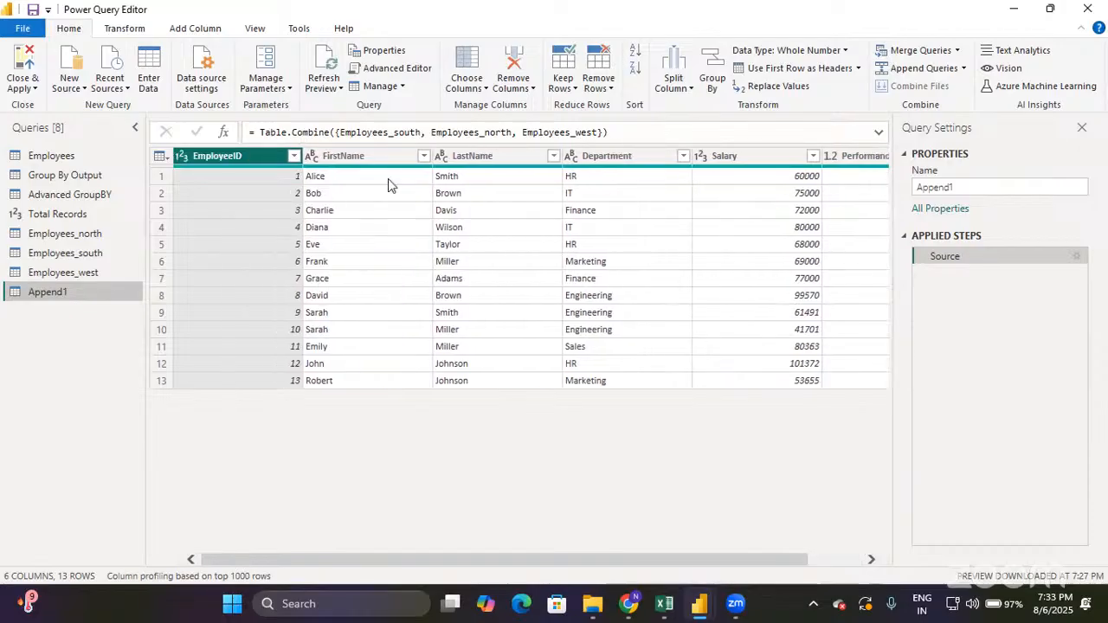
scroll(516, 290, right, 2)
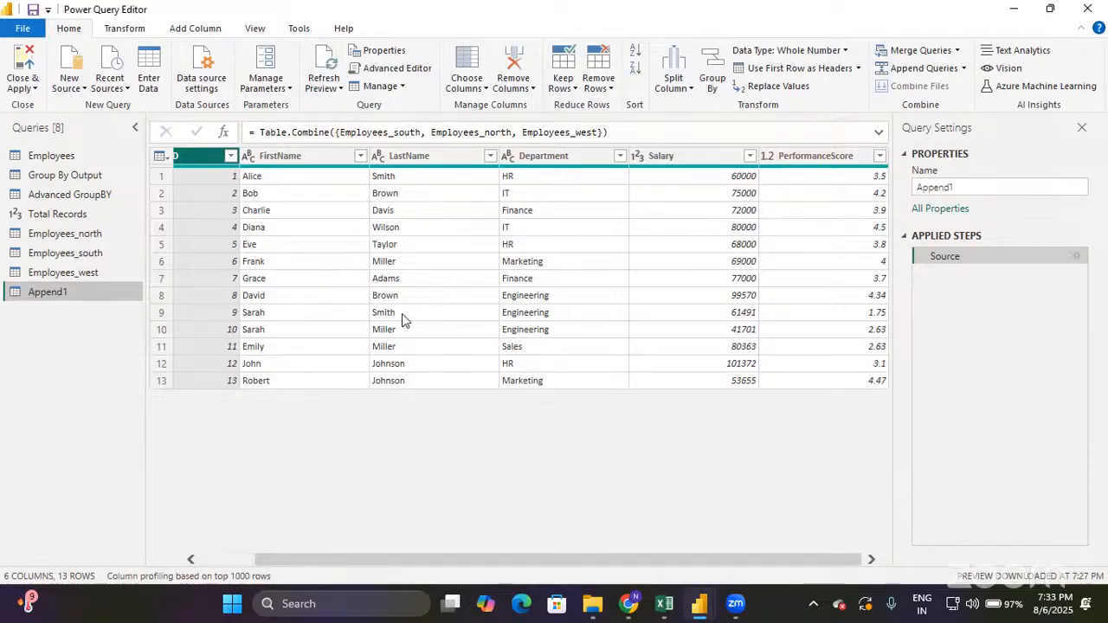
scroll(402, 319, left, 2)
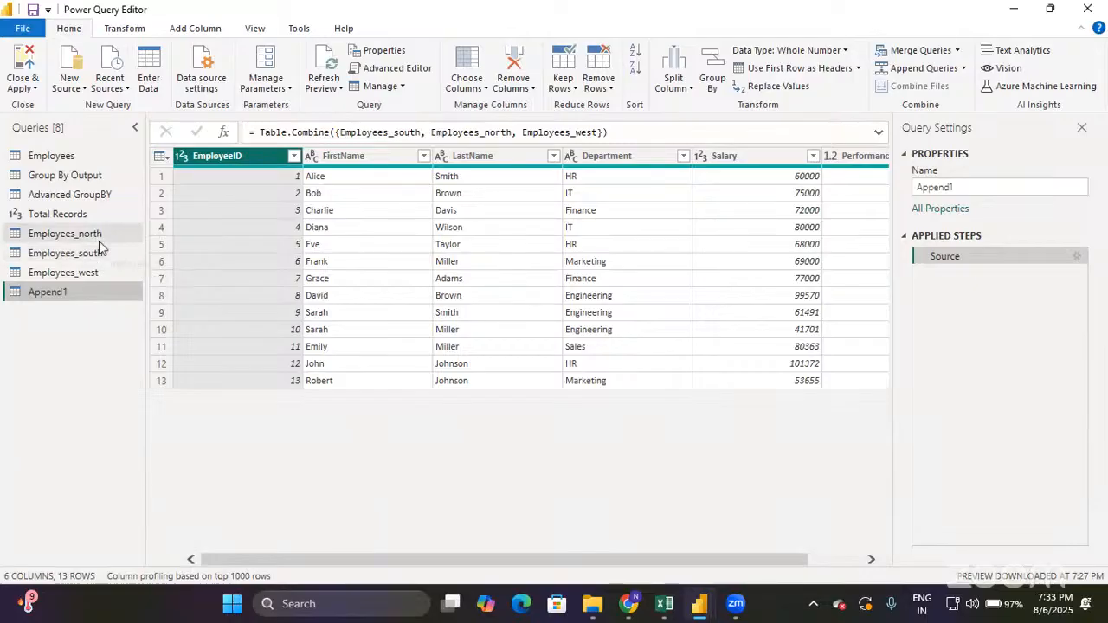
double_click(90, 291)
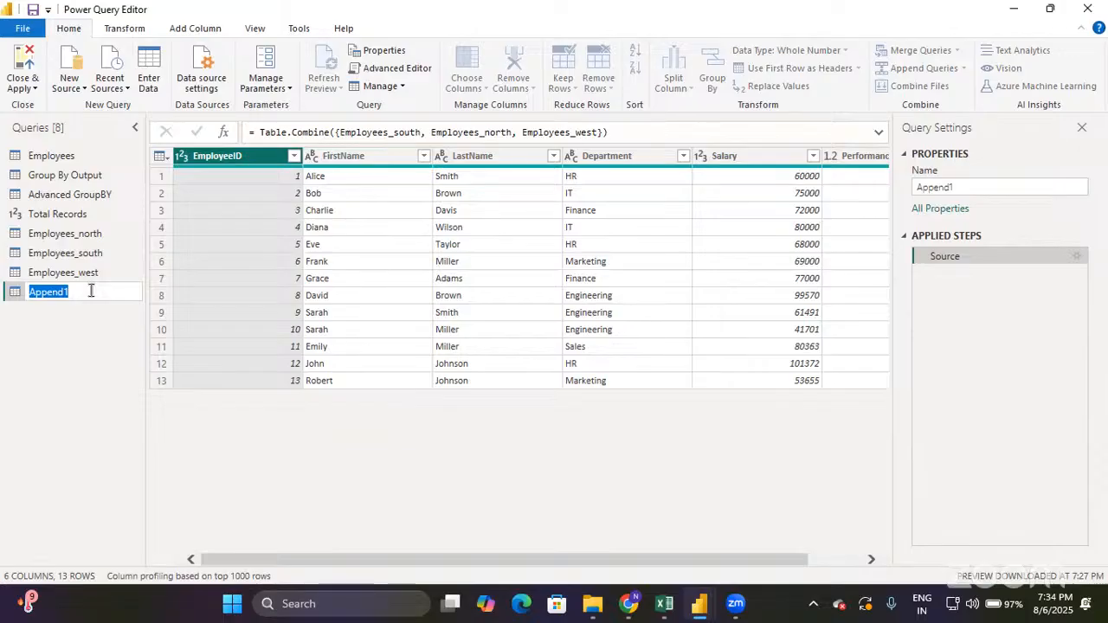
click(89, 315)
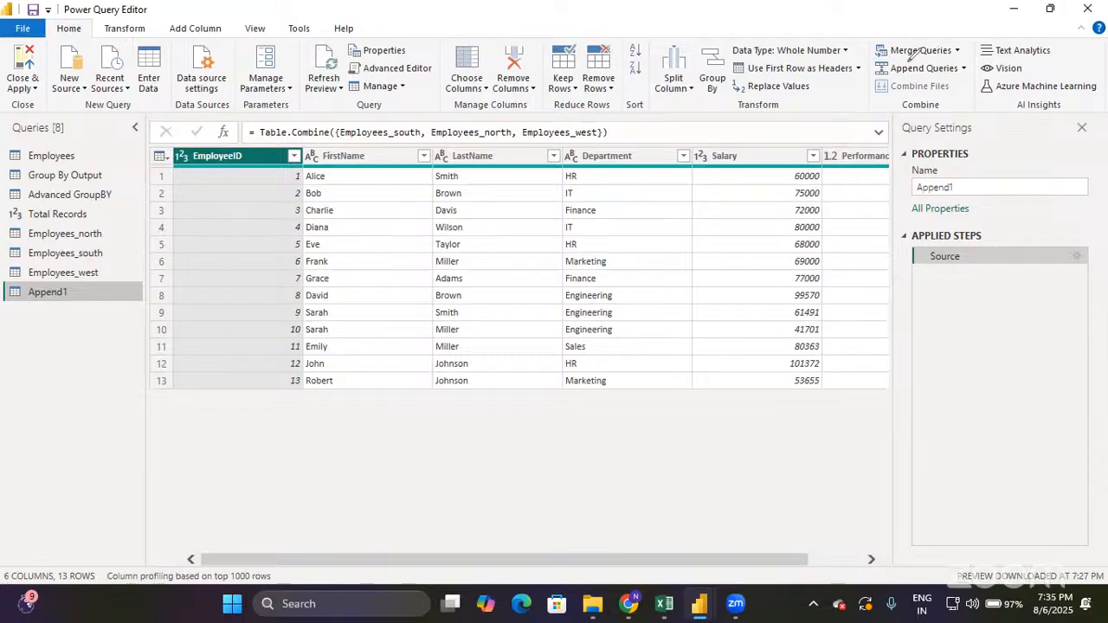
Annotate the Combine commands: underline Merge Queries with an arrow leading from it, and link Append Queries to the handwritten label "Union".
drag(897, 60, 958, 60)
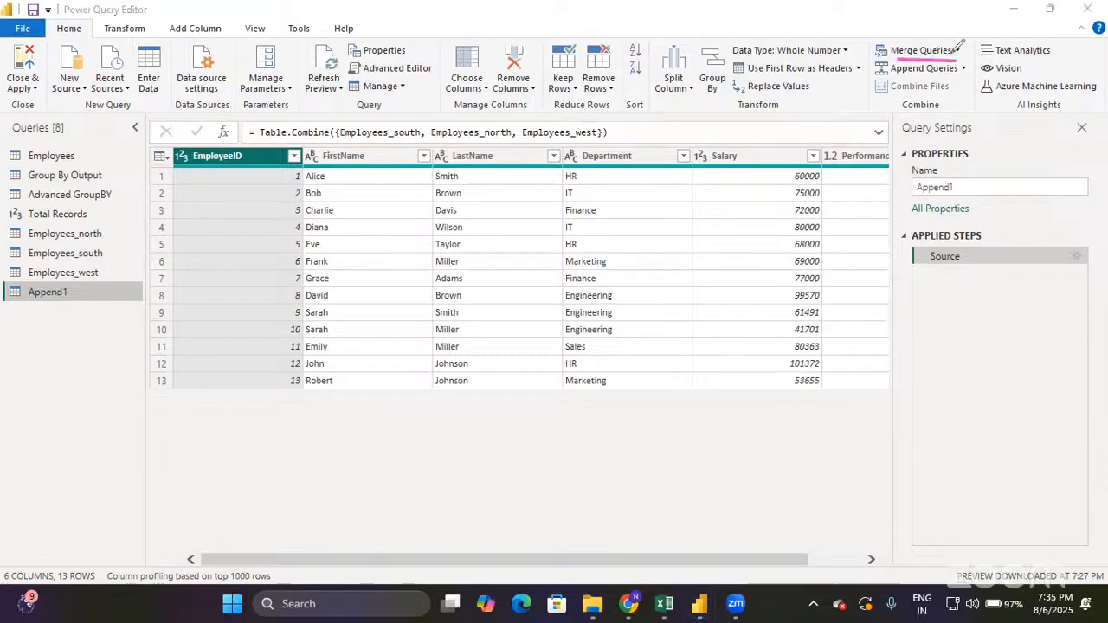
mouse_move(897, 76)
mouse_down()
mouse_move(947, 75)
mouse_move(943, 126)
mouse_move(1008, 127)
mouse_move(1038, 147)
mouse_move(1065, 139)
mouse_move(1061, 149)
mouse_up()
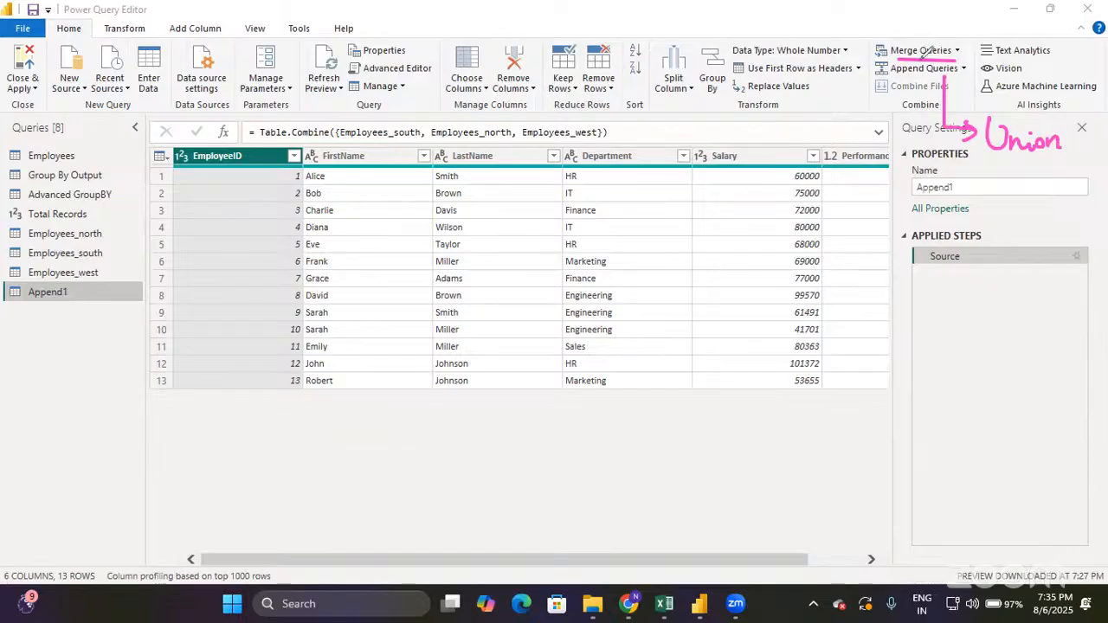
mouse_move(916, 57)
mouse_down()
mouse_move(915, 183)
mouse_move(996, 186)
mouse_move(984, 192)
mouse_up()
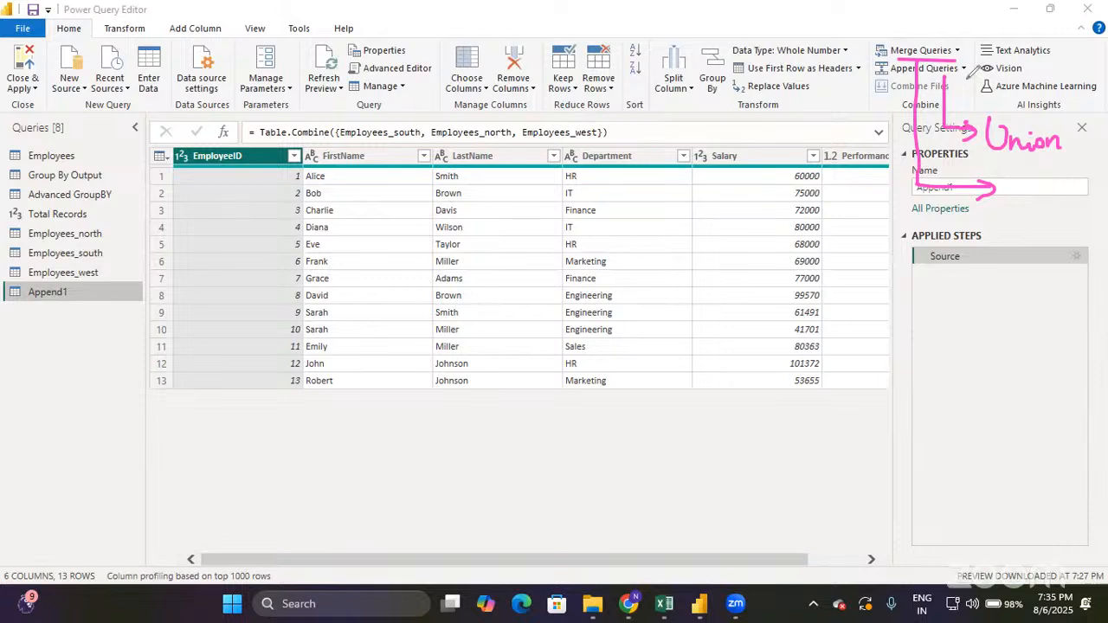
Sketch three vertically stacked boxes over the Salary column and connect them with vertical double-headed arrows.
mouse_move(726, 201)
mouse_down()
mouse_move(663, 234)
mouse_move(748, 200)
mouse_move(727, 196)
mouse_up()
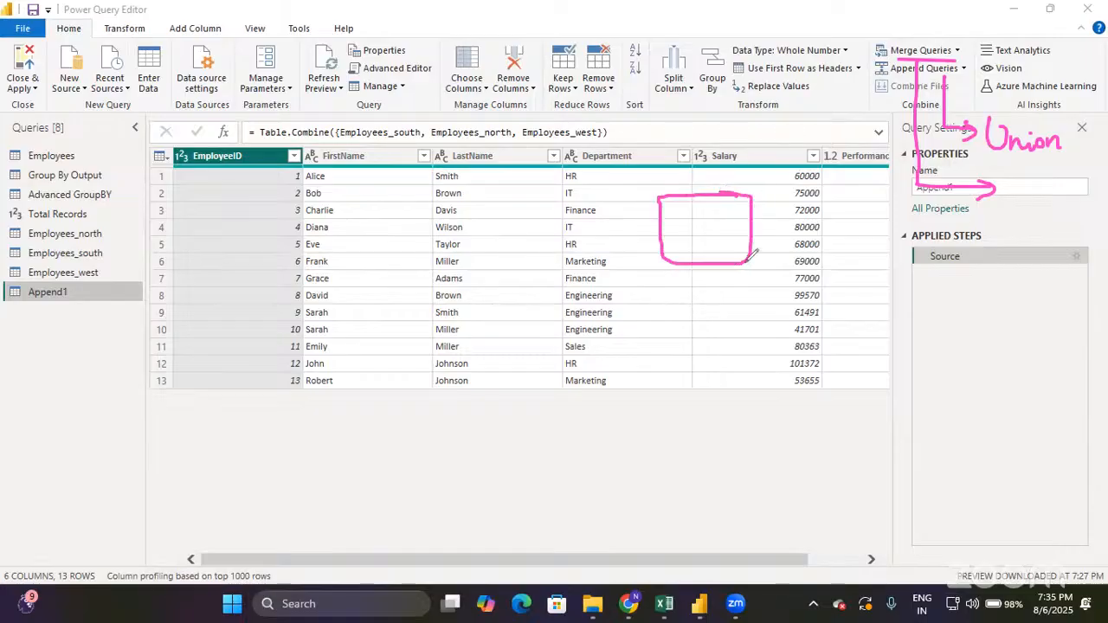
mouse_move(750, 260)
mouse_down()
mouse_move(664, 259)
mouse_move(758, 319)
mouse_move(752, 253)
mouse_up()
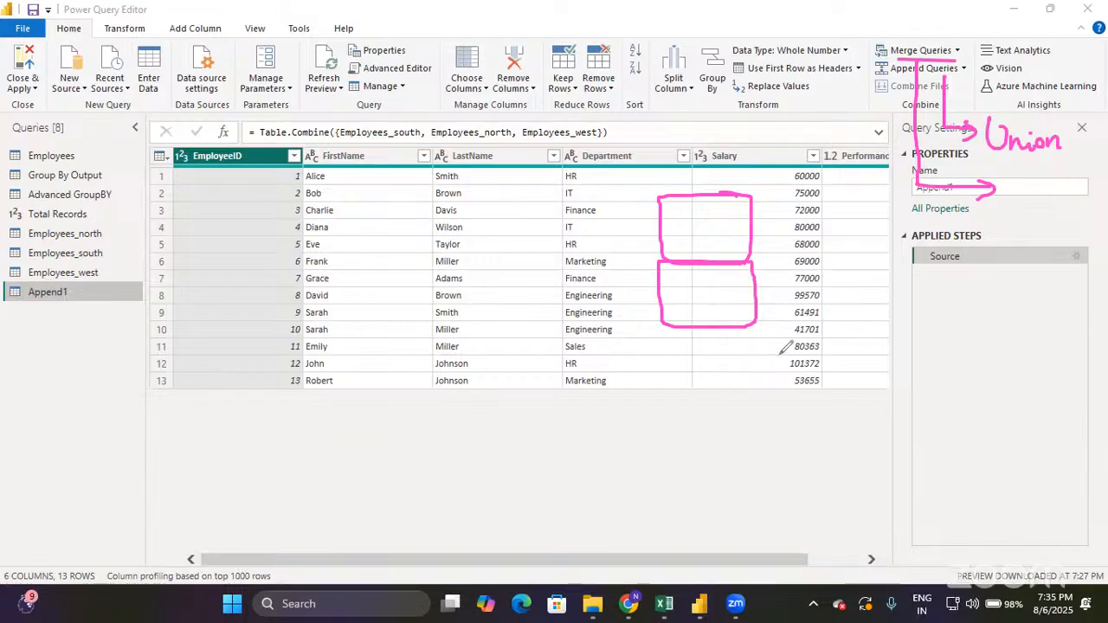
mouse_move(752, 324)
mouse_down()
mouse_move(657, 329)
mouse_move(768, 368)
mouse_move(755, 316)
mouse_up()
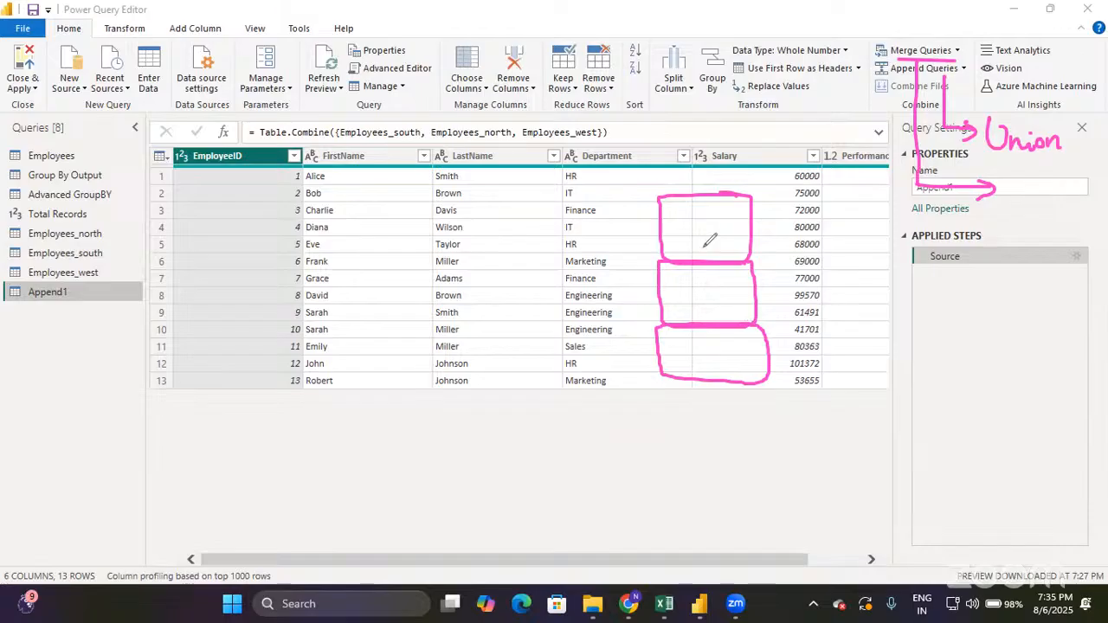
mouse_move(689, 208)
mouse_down()
mouse_move(688, 290)
mouse_move(695, 222)
mouse_move(725, 295)
mouse_move(734, 280)
mouse_up()
mouse_move(712, 232)
mouse_down()
mouse_move(722, 220)
mouse_move(735, 232)
mouse_up()
drag(708, 301, 709, 345)
mouse_move(702, 334)
mouse_down()
mouse_move(716, 334)
mouse_move(715, 308)
mouse_up()
Number the three stacked boxes with circled 1, 2 and 3, and bracket them with the handwritten label "Union".
drag(743, 229, 789, 230)
mouse_move(780, 220)
mouse_down()
mouse_move(783, 237)
mouse_move(802, 220)
mouse_up()
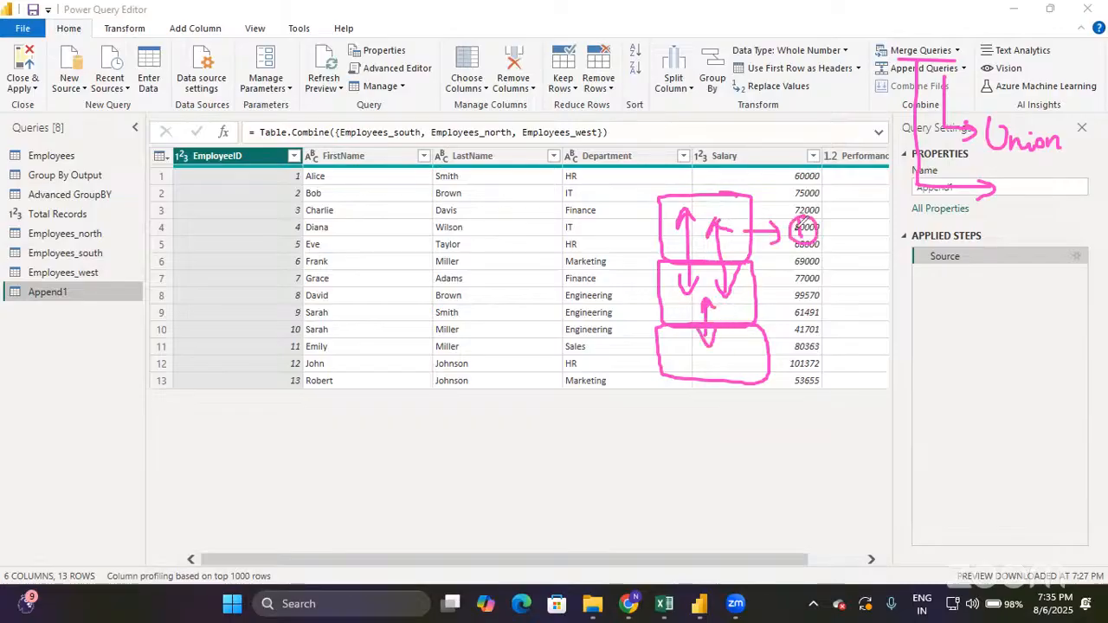
drag(746, 300, 789, 299)
mouse_move(780, 291)
mouse_down()
mouse_move(783, 305)
mouse_move(815, 315)
mouse_up()
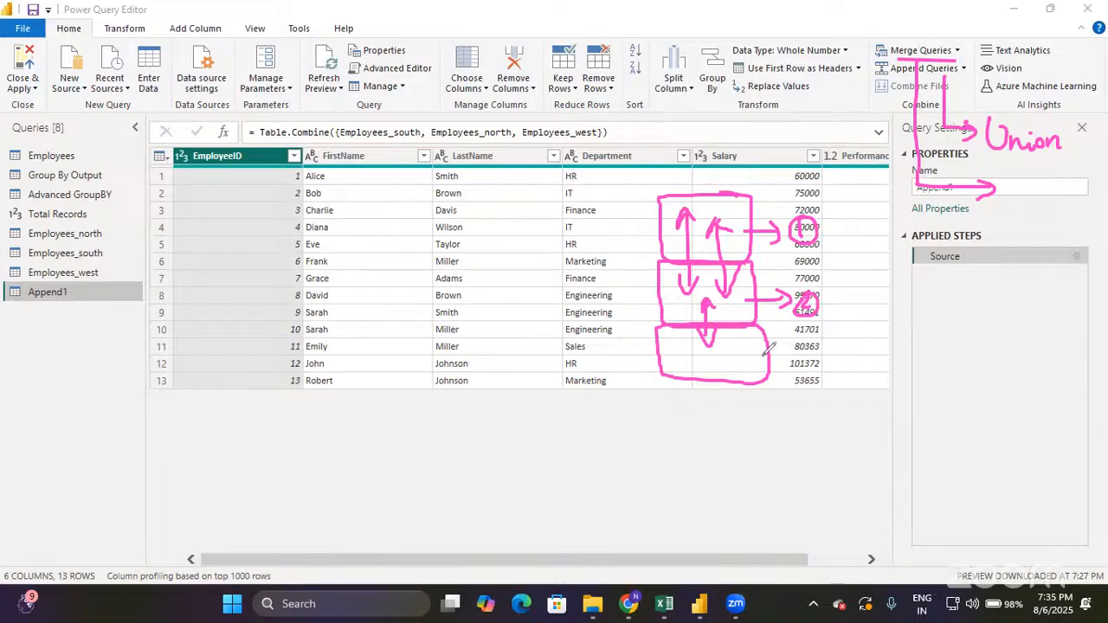
drag(761, 353, 793, 356)
mouse_move(810, 339)
mouse_down()
mouse_move(822, 355)
mouse_move(822, 340)
mouse_up()
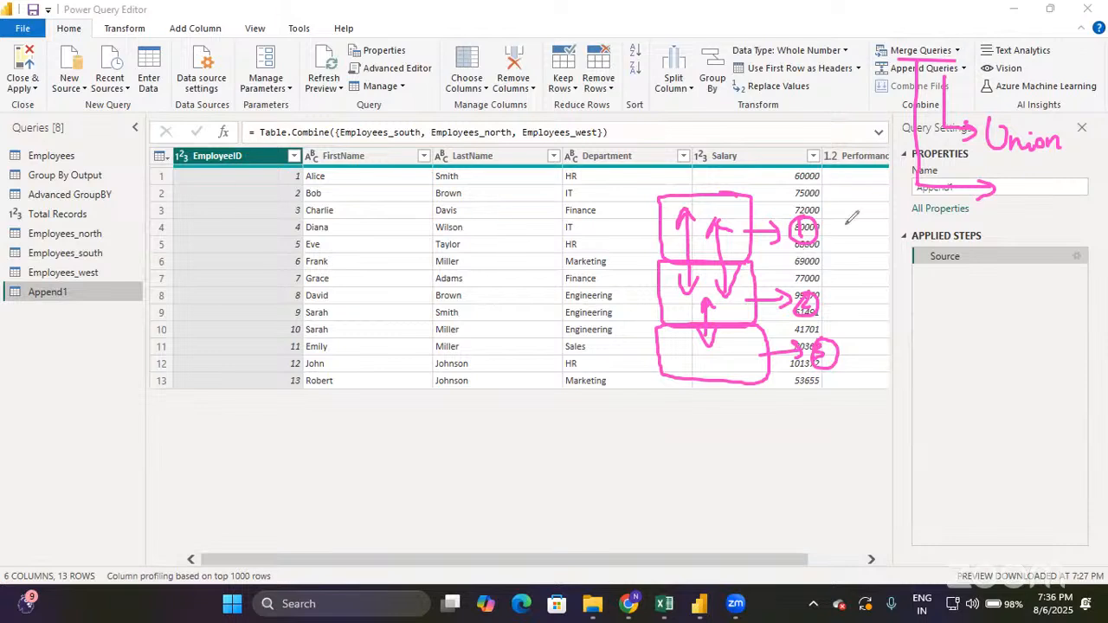
mouse_move(845, 210)
mouse_down()
mouse_move(852, 283)
mouse_move(830, 390)
mouse_up()
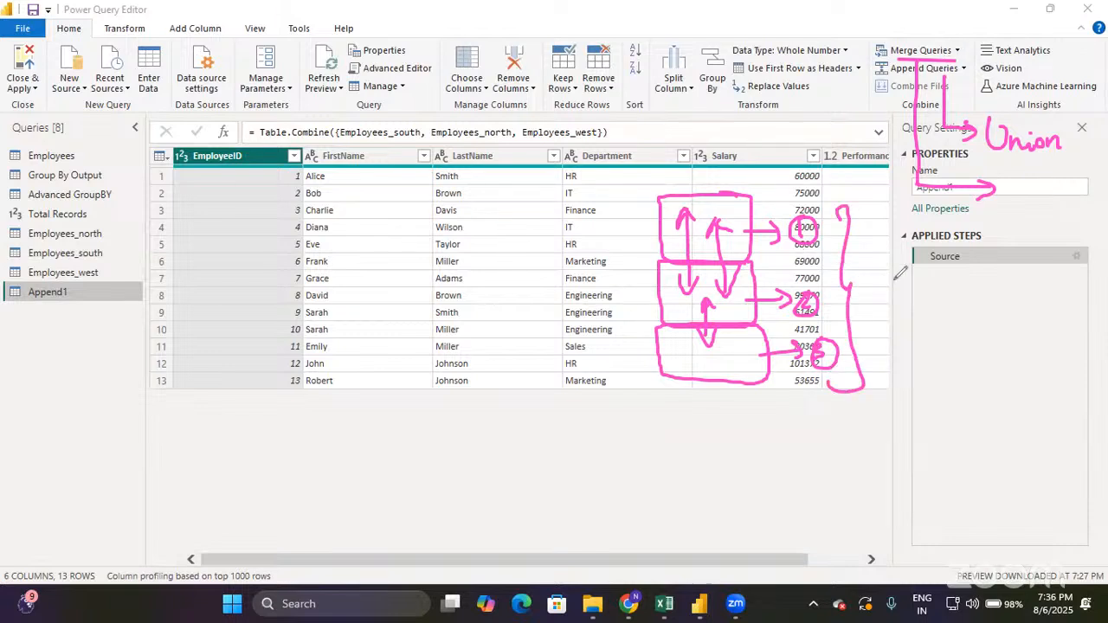
drag(864, 268, 953, 286)
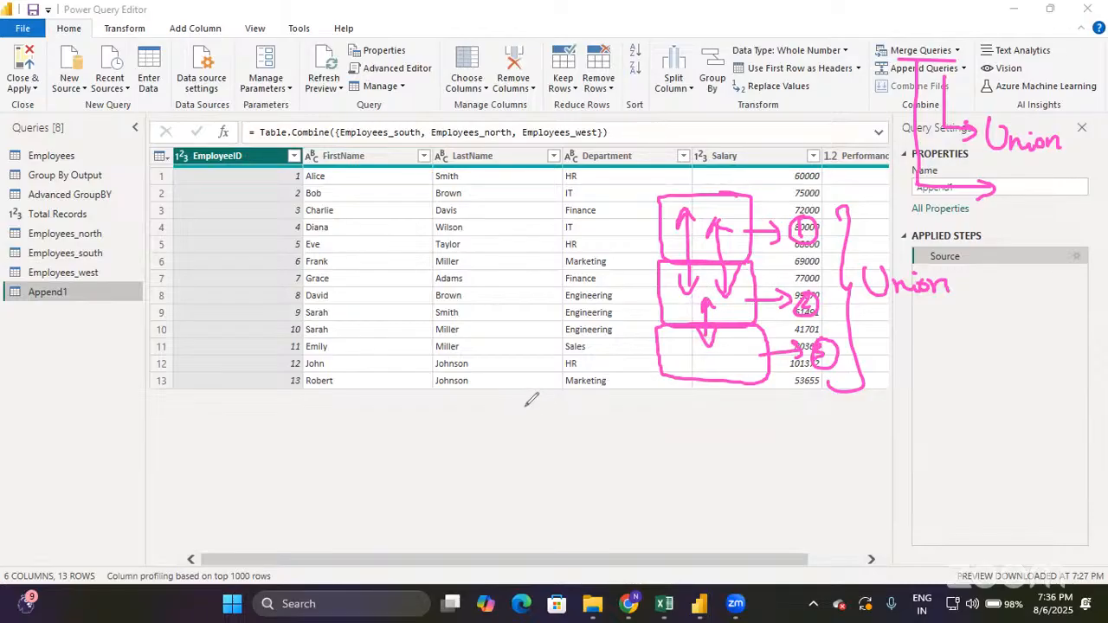
Sketch two side-by-side boxes below the data table and connect them with a horizontal double-headed arrow.
drag(468, 398, 470, 462)
drag(571, 436, 520, 397)
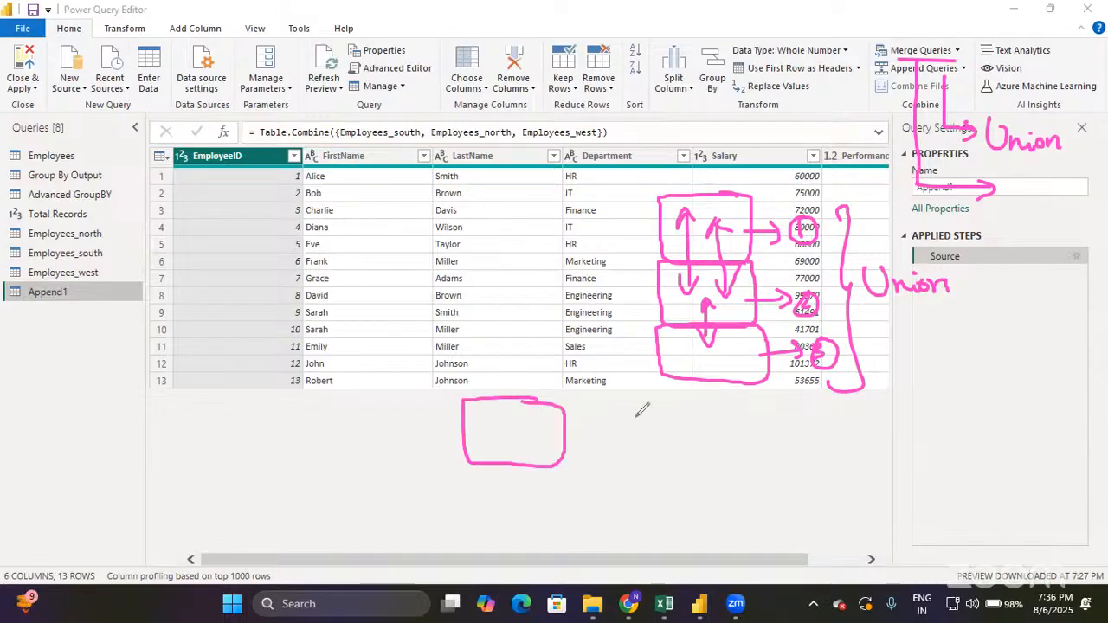
drag(653, 396, 597, 451)
drag(677, 451, 632, 393)
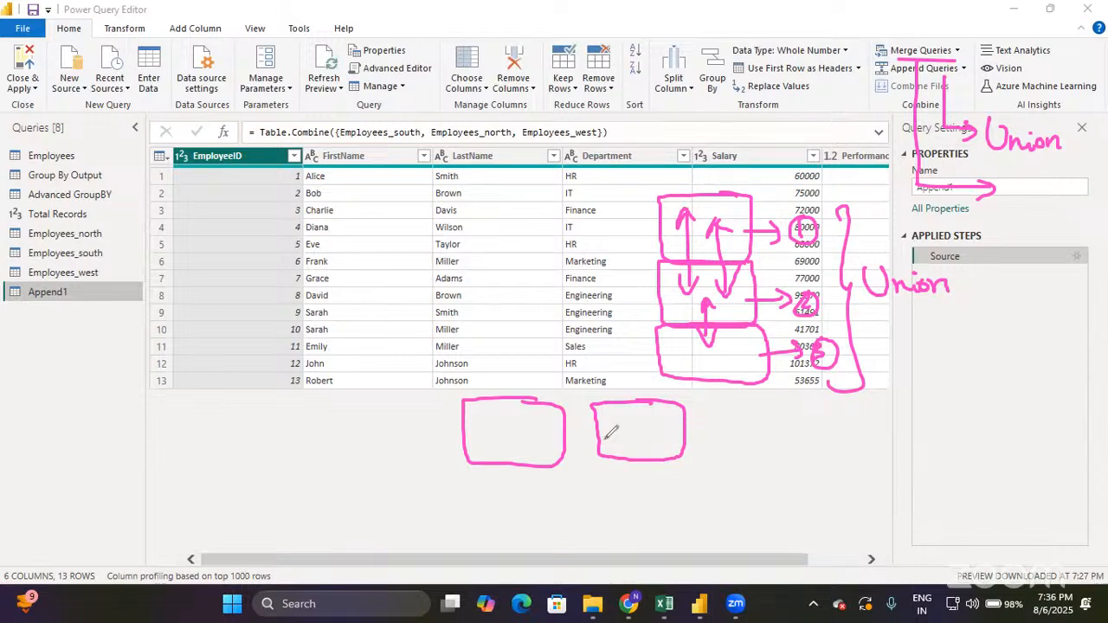
mouse_move(551, 431)
mouse_down()
mouse_move(619, 424)
mouse_move(608, 438)
mouse_move(554, 439)
mouse_up()
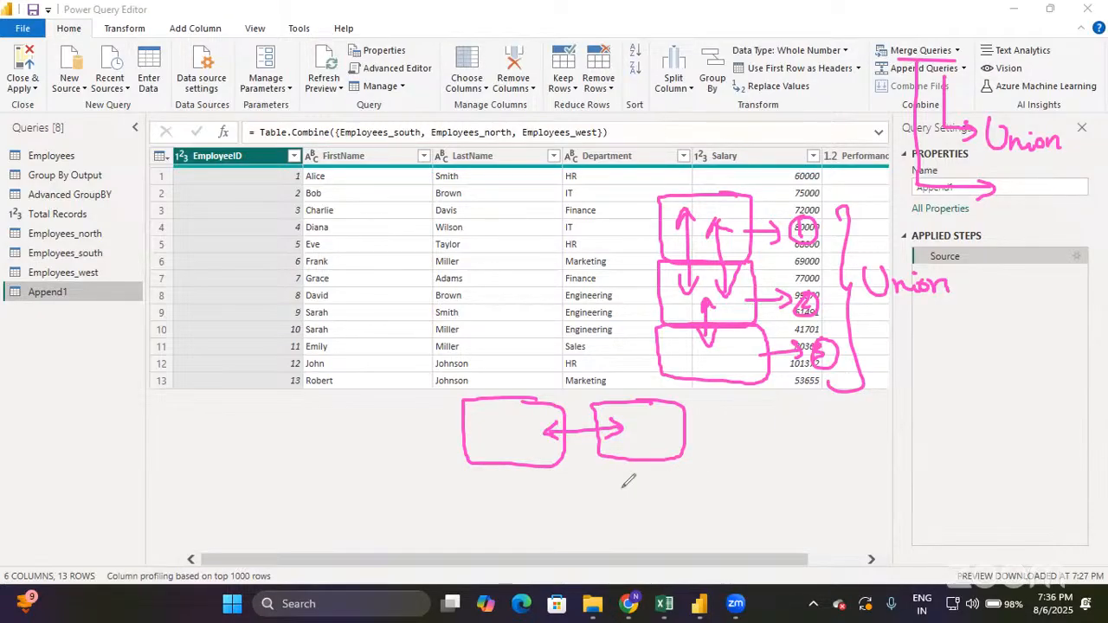
Bracket the two side-by-side boxes and write the label "Joins (Matching Column)" beside them.
mouse_move(705, 403)
mouse_down()
mouse_move(720, 444)
mouse_move(692, 468)
mouse_move(806, 418)
mouse_move(777, 445)
mouse_move(838, 444)
mouse_up()
drag(852, 428, 840, 447)
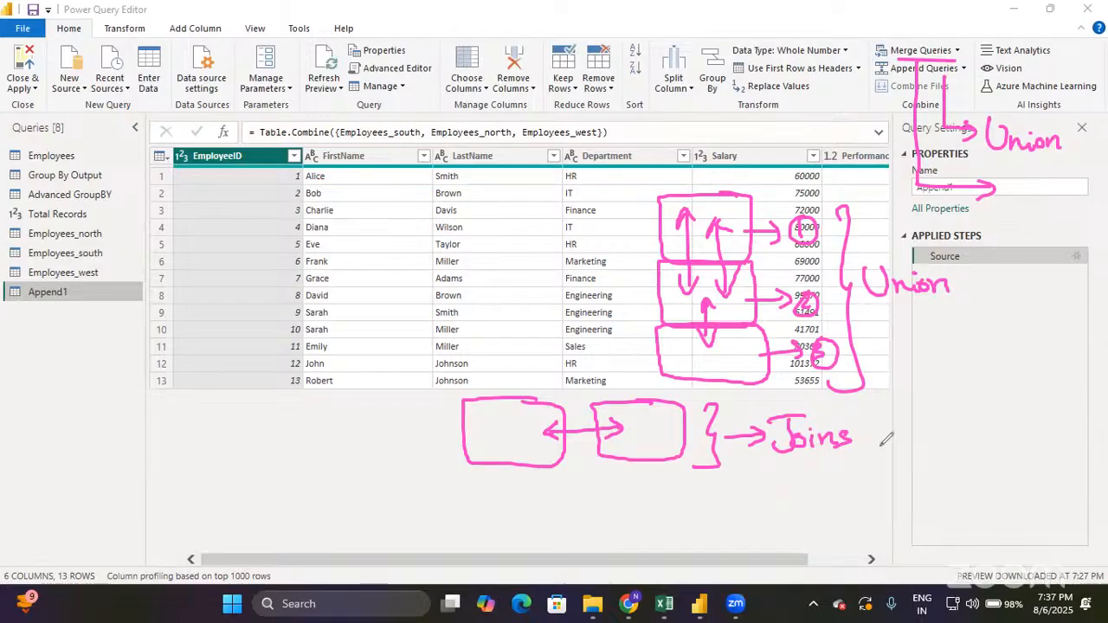
drag(880, 405, 881, 449)
mouse_move(887, 405)
mouse_down()
mouse_move(887, 447)
mouse_move(951, 417)
mouse_move(1029, 424)
mouse_move(994, 446)
mouse_up()
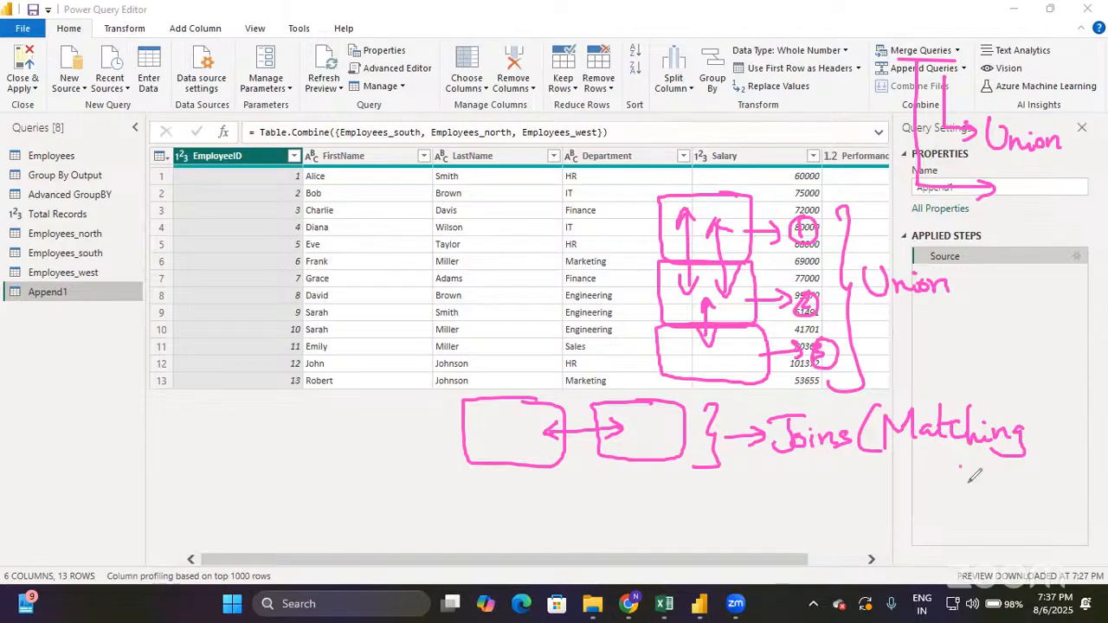
mouse_move(959, 467)
mouse_down()
mouse_move(1058, 476)
mouse_move(1042, 490)
mouse_up()
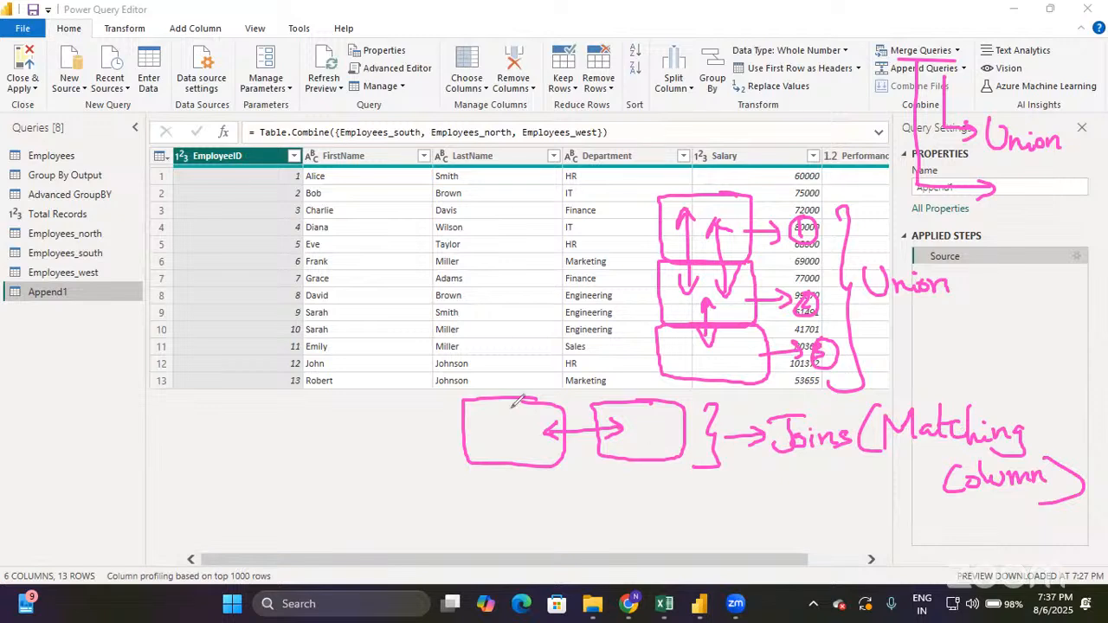
Mark a matching column inside each side-by-side box, link the columns with a curved arrow, and draw a cross beneath.
mouse_move(510, 400)
mouse_down()
mouse_move(508, 462)
mouse_move(521, 462)
mouse_up()
mouse_move(637, 401)
mouse_down()
mouse_move(639, 457)
mouse_move(652, 468)
mouse_up()
mouse_move(643, 399)
mouse_down()
mouse_move(530, 377)
mouse_move(519, 395)
mouse_move(532, 388)
mouse_up()
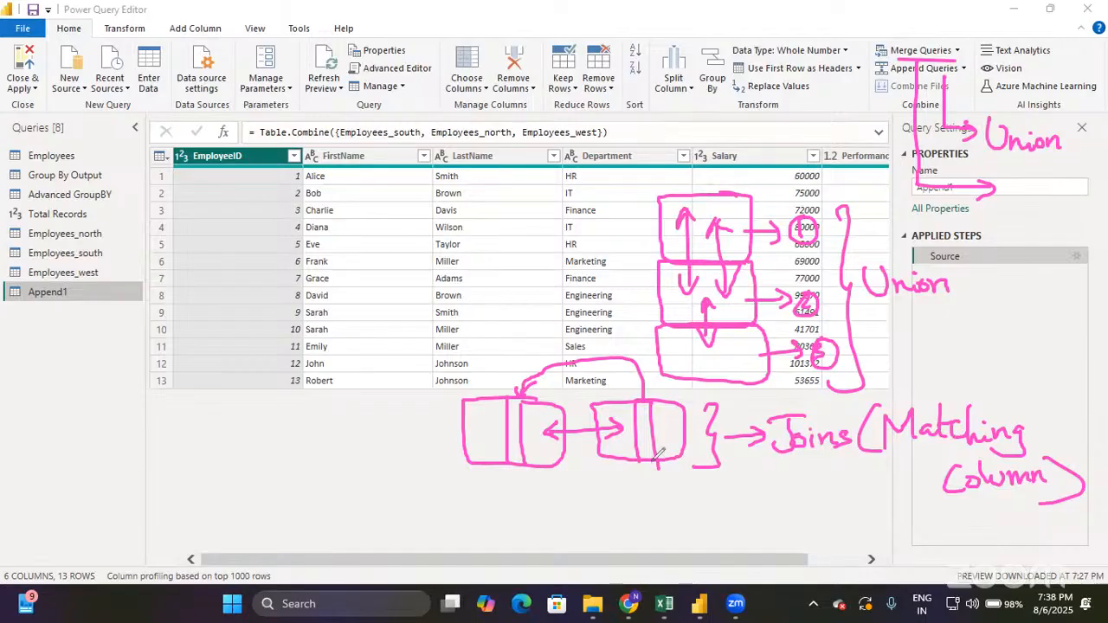
drag(609, 484, 569, 464)
drag(603, 461, 562, 494)
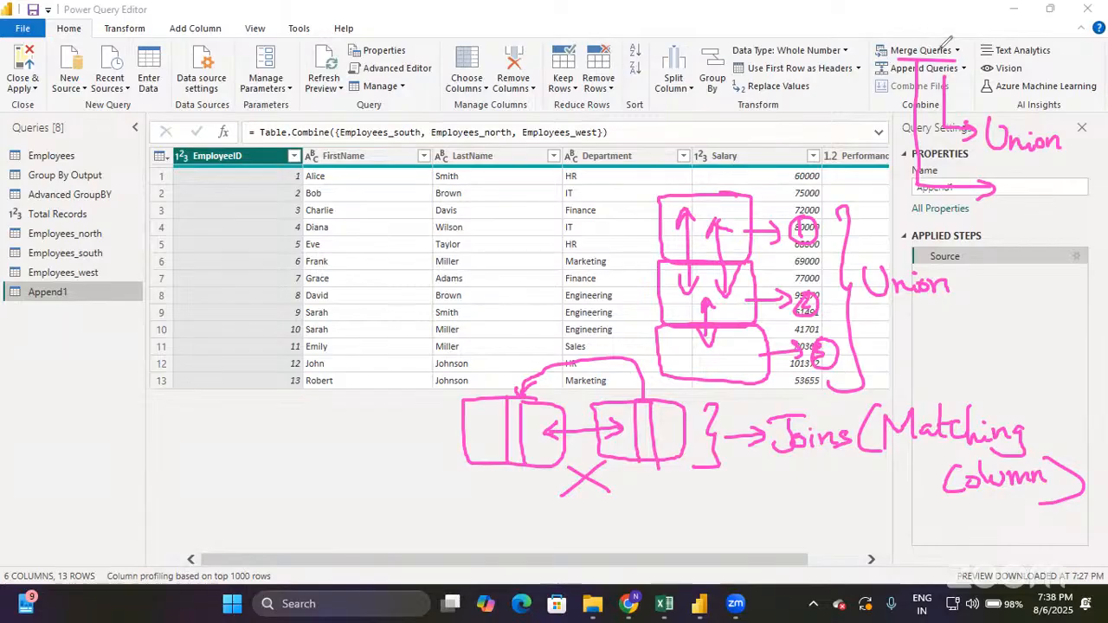
Label Merge Queries with an arrow to "Joins", and sketch two small boxes joined by a plus sign with a check mark below the table.
mouse_move(926, 54)
mouse_down()
mouse_move(963, 29)
mouse_move(956, 37)
mouse_move(998, 32)
mouse_move(1027, 44)
mouse_up()
click(1013, 26)
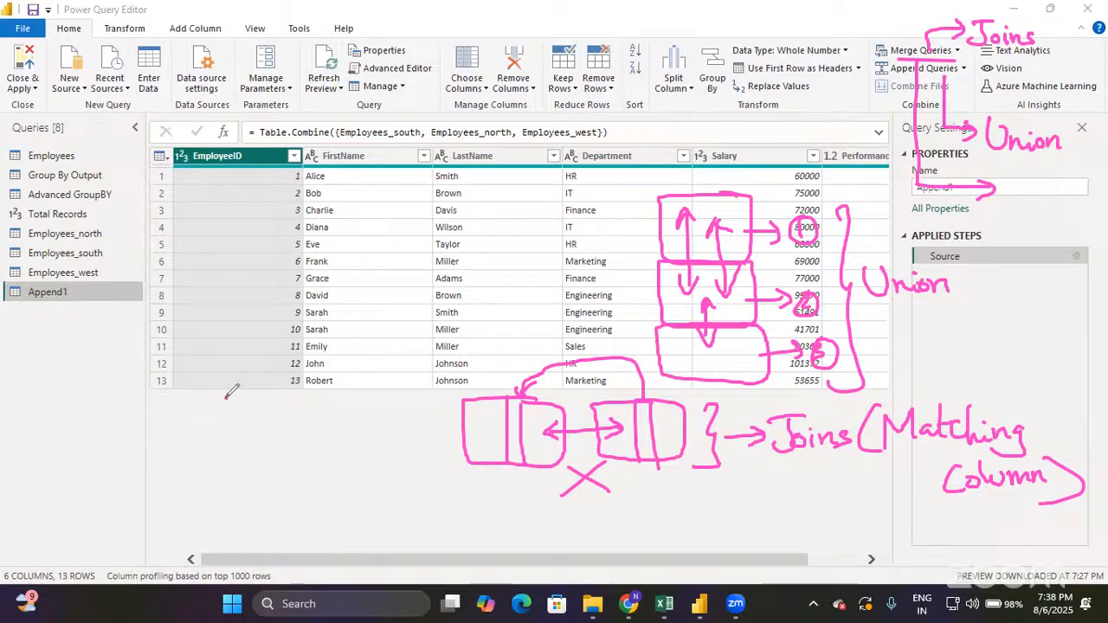
mouse_move(217, 397)
mouse_down()
mouse_move(203, 433)
mouse_move(215, 400)
mouse_move(310, 449)
mouse_move(279, 396)
mouse_up()
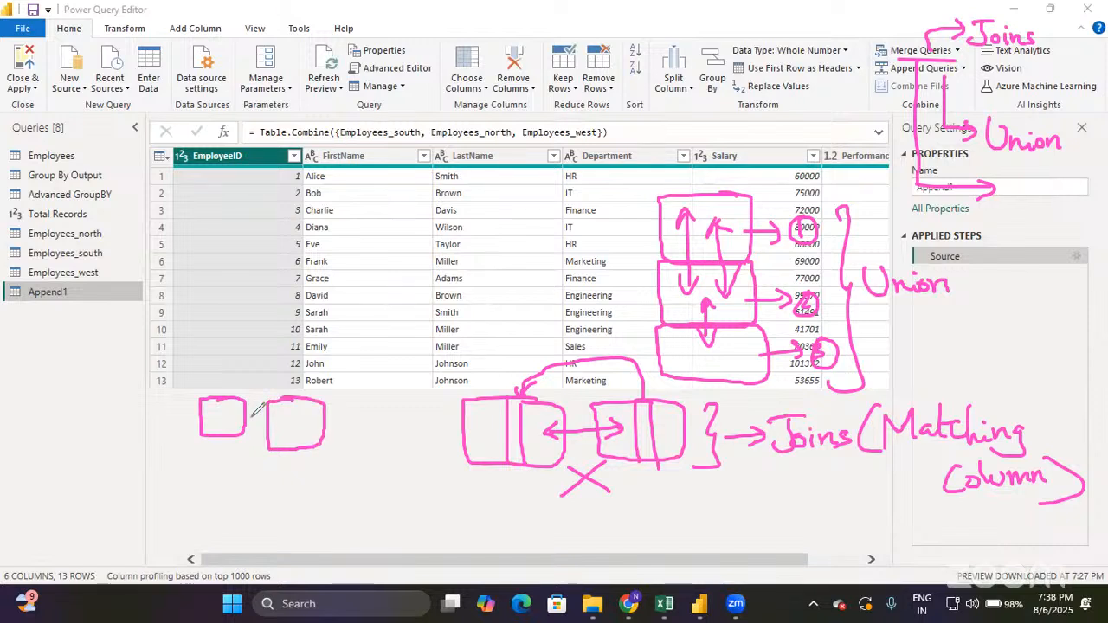
drag(255, 410, 255, 423)
drag(250, 417, 263, 417)
drag(341, 414, 398, 365)
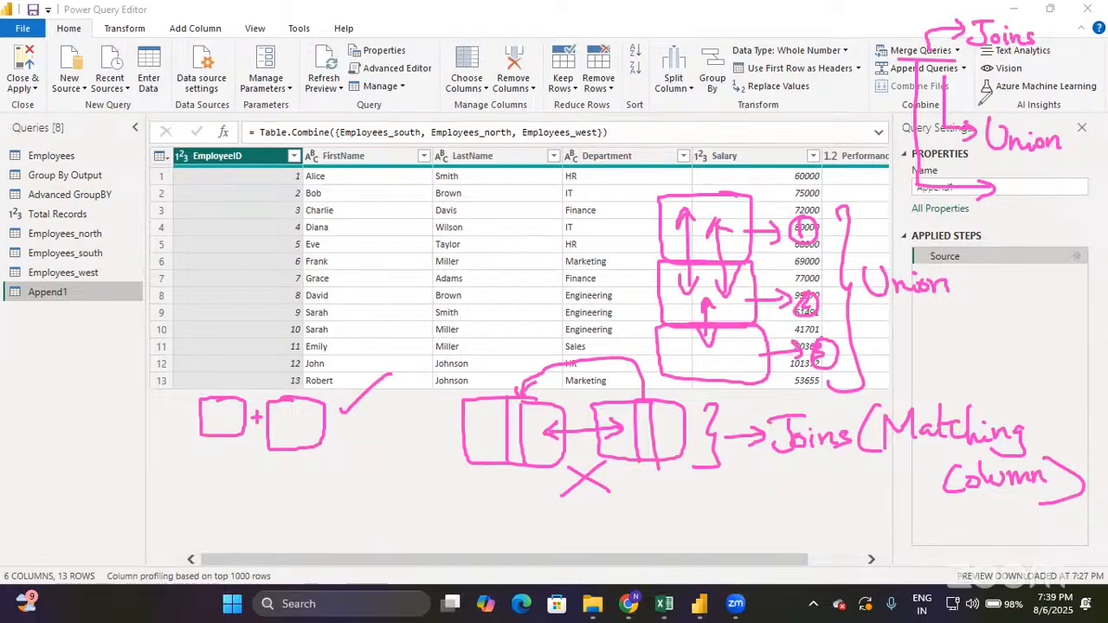
Emphasize the "Joins" label with a box and the Power Query Editor title with an underline, and draw a leftward arrow above Merge Queries.
mouse_move(1058, 39)
mouse_down()
mouse_move(987, 14)
mouse_move(971, 50)
mouse_up()
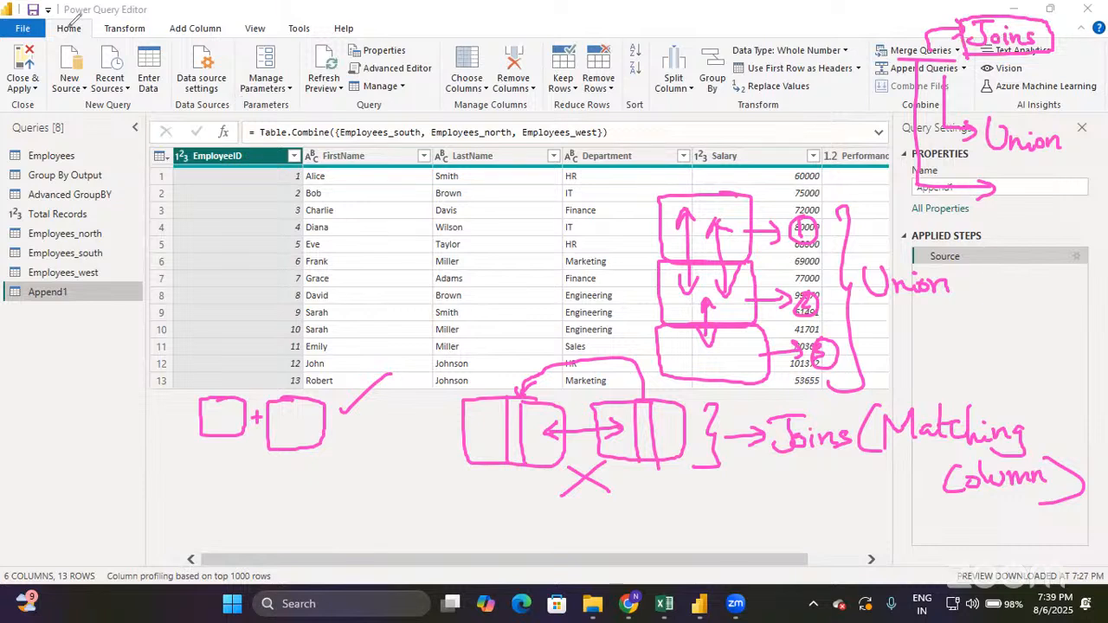
drag(57, 16, 128, 15)
mouse_move(911, 26)
mouse_down()
mouse_move(871, 21)
mouse_move(883, 26)
mouse_up()
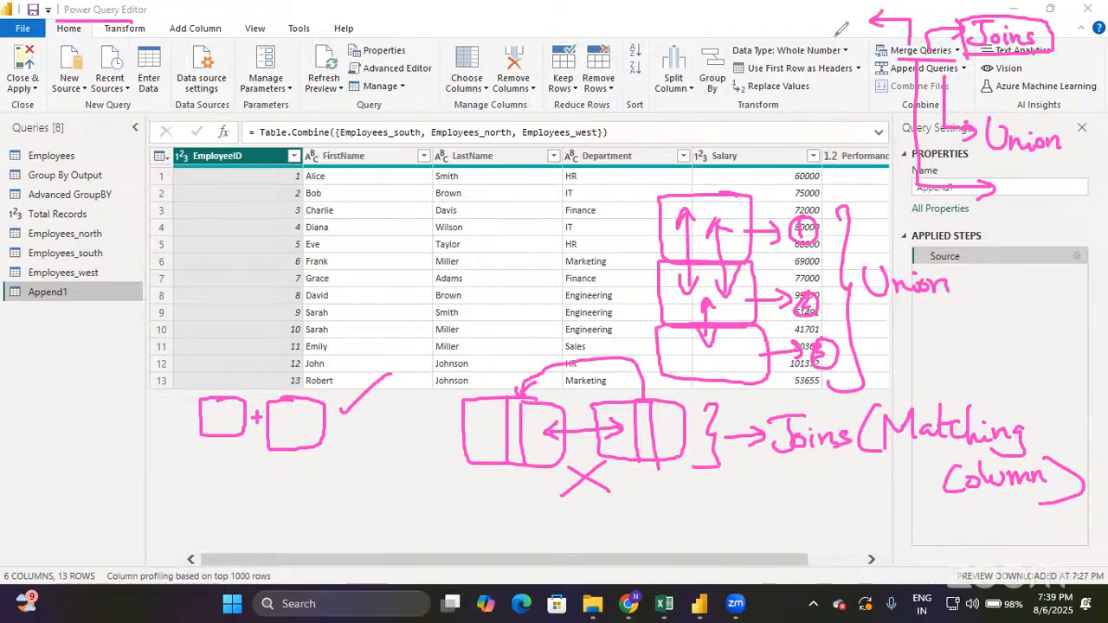
Write "6 types" beside the leftward arrow from Merge Queries, and clear all annotations from the screen.
mouse_move(790, 7)
mouse_down()
mouse_move(779, 26)
mouse_move(822, 26)
mouse_move(833, 38)
mouse_move(857, 24)
mouse_up()
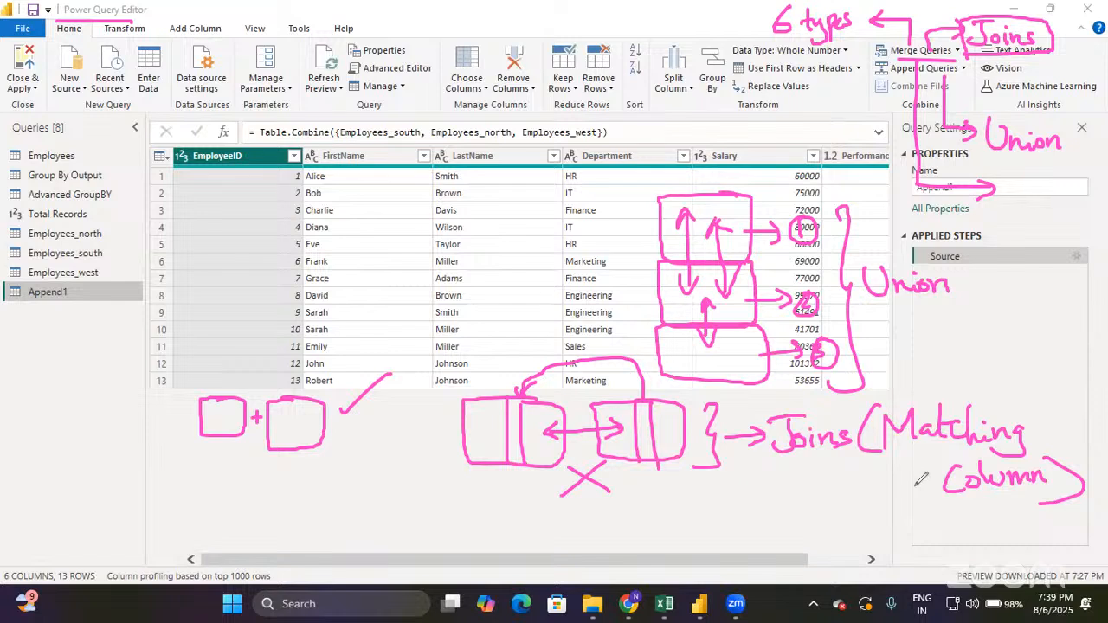
key(e)
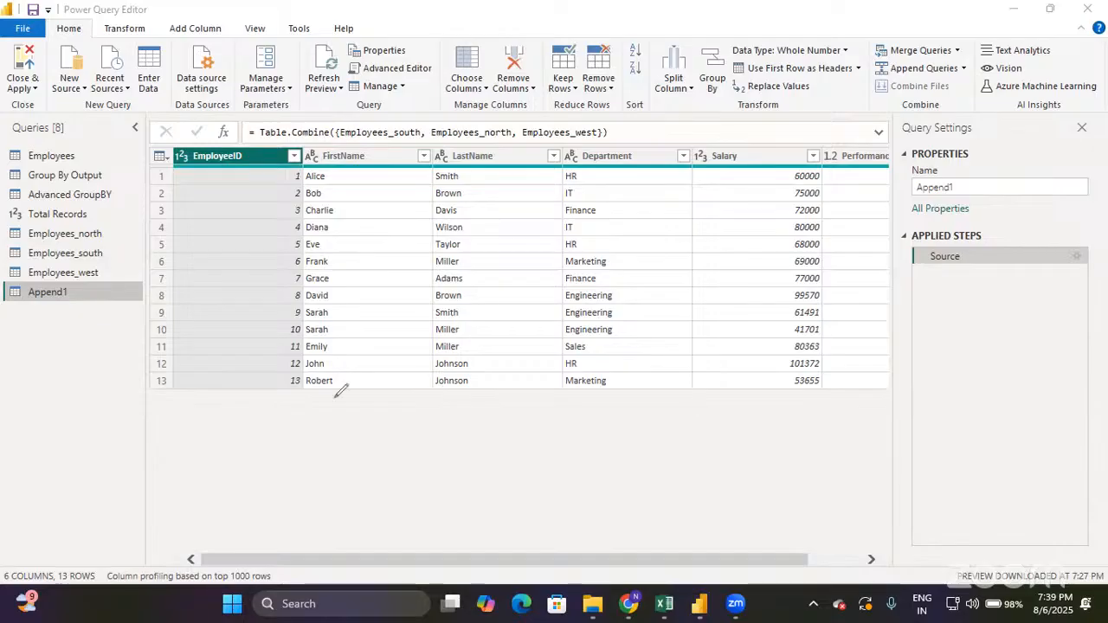
Handwrite the heading "Joins → Matching column" below the data table.
mouse_move(186, 404)
mouse_down()
mouse_move(239, 400)
mouse_move(189, 430)
mouse_move(239, 424)
mouse_move(259, 435)
mouse_up()
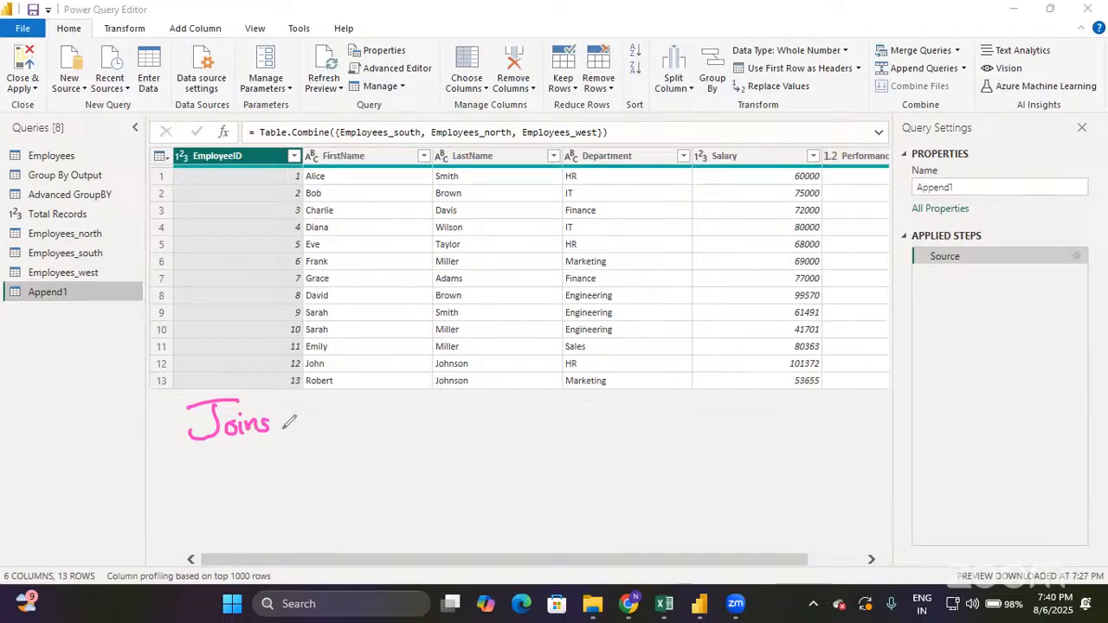
mouse_move(280, 425)
mouse_down()
mouse_move(317, 424)
mouse_move(305, 425)
mouse_up()
mouse_move(333, 436)
mouse_down()
mouse_move(334, 405)
mouse_move(360, 434)
mouse_move(404, 410)
mouse_move(457, 413)
mouse_move(456, 447)
mouse_move(494, 420)
mouse_move(572, 419)
mouse_up()
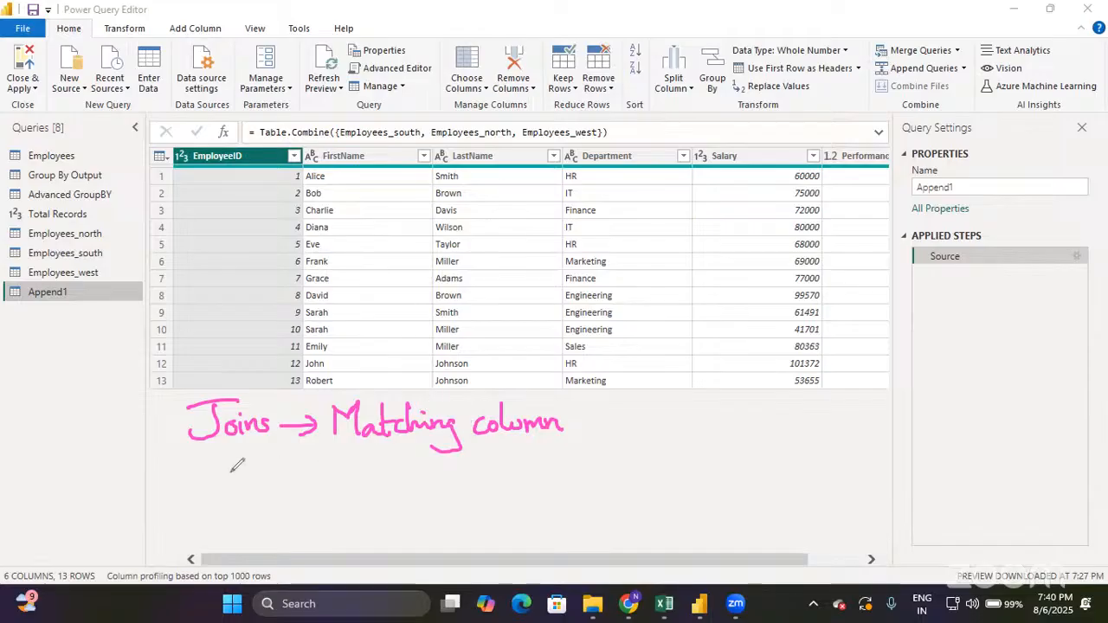
List Inner Join, Full join, Left Join, Right Join, Left Outer and Right Outer beneath the heading, in three pairs separated by vertical lines.
mouse_move(202, 464)
mouse_down()
mouse_move(238, 453)
mouse_move(240, 472)
mouse_move(281, 456)
mouse_move(355, 464)
mouse_up()
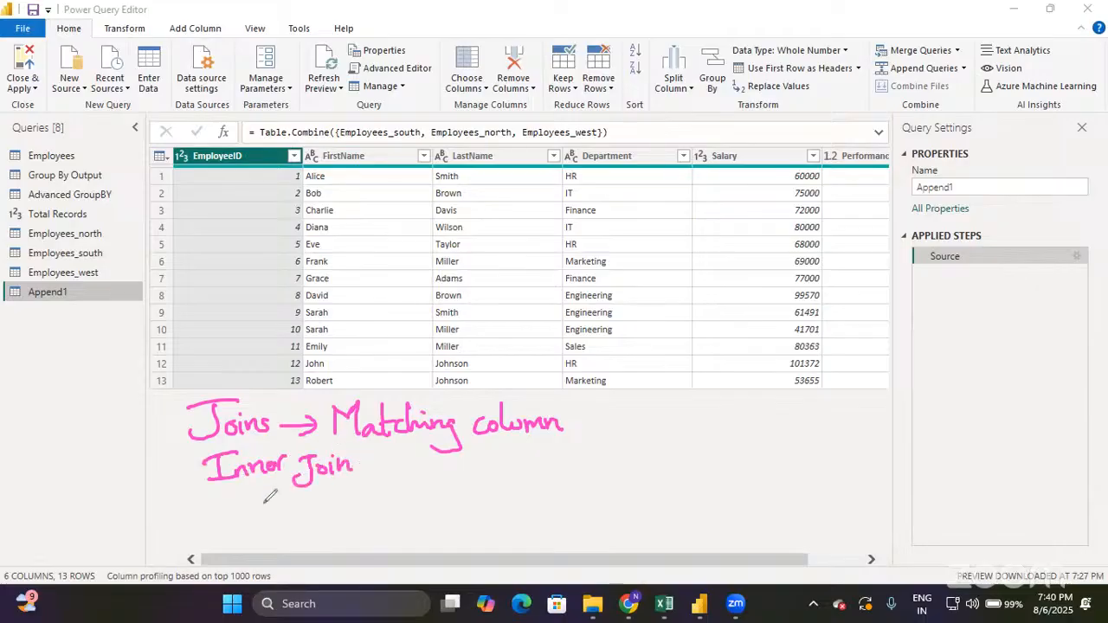
mouse_move(218, 490)
mouse_down()
mouse_move(272, 516)
mouse_move(317, 495)
mouse_move(350, 503)
mouse_up()
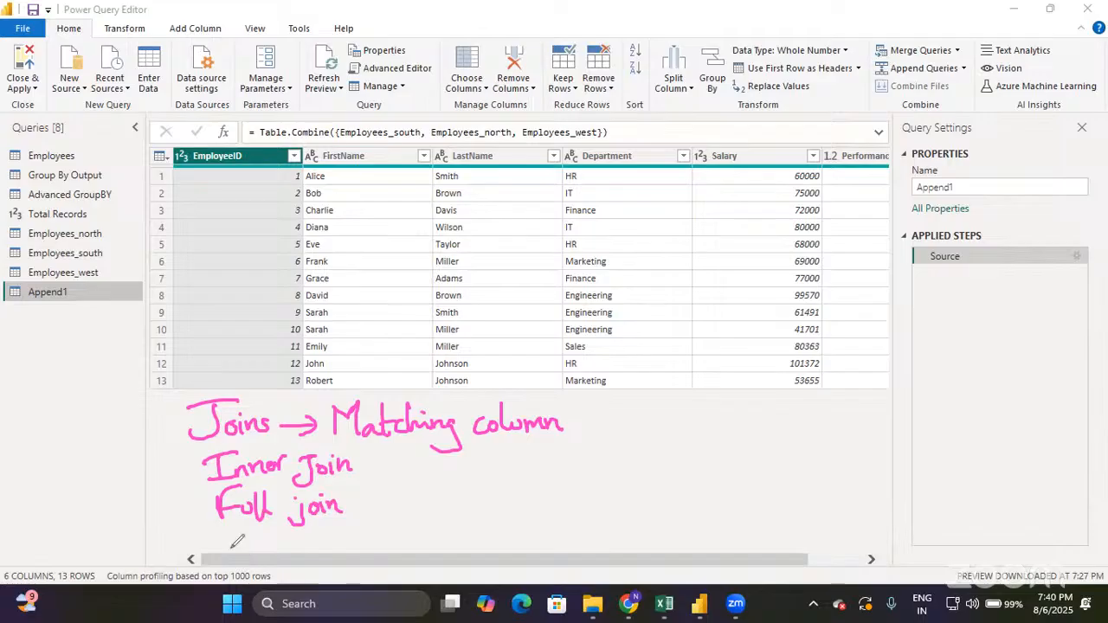
drag(373, 448, 373, 528)
mouse_move(397, 452)
mouse_down()
mouse_move(412, 477)
mouse_move(431, 457)
mouse_move(487, 452)
mouse_move(494, 472)
mouse_move(509, 448)
mouse_move(536, 456)
mouse_up()
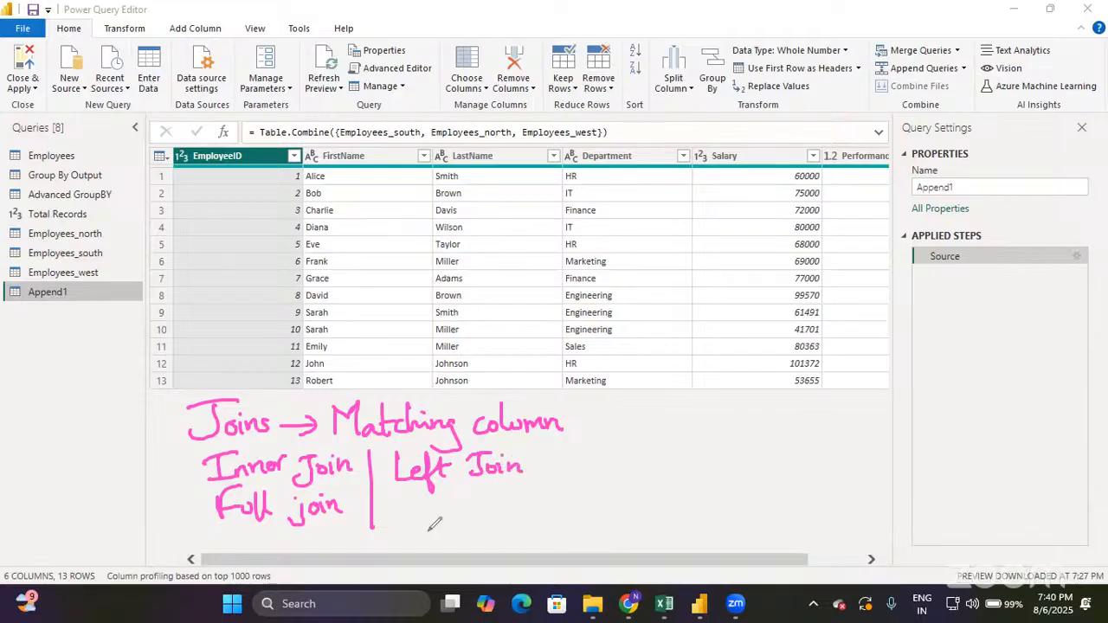
mouse_move(402, 502)
mouse_down()
mouse_move(441, 500)
mouse_move(449, 511)
mouse_move(508, 489)
mouse_move(533, 509)
mouse_up()
drag(558, 453, 561, 521)
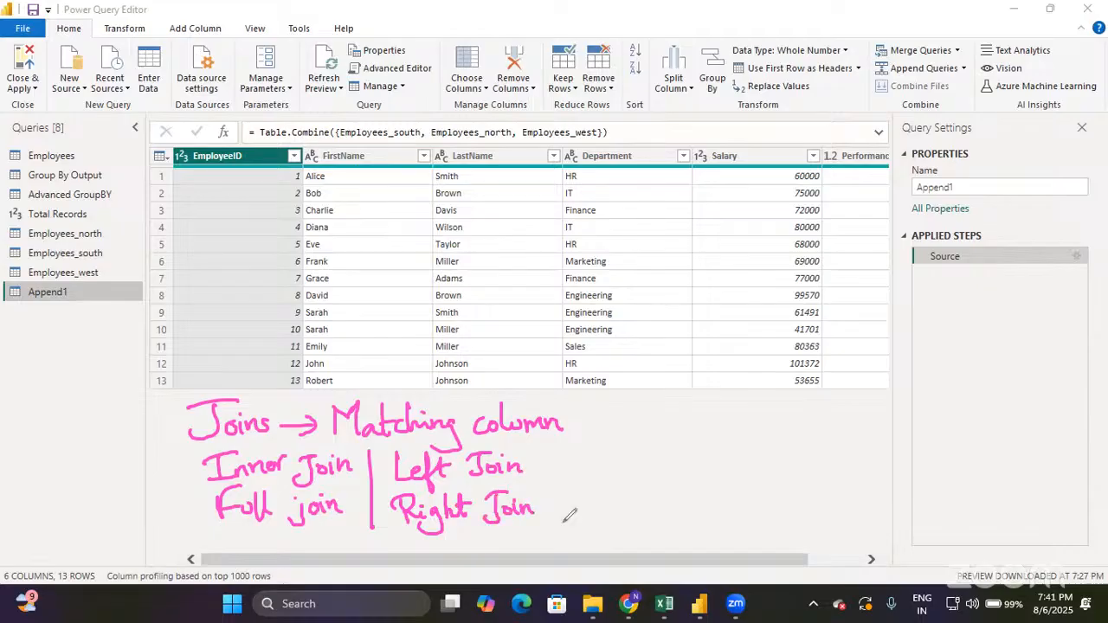
mouse_move(580, 448)
mouse_down()
mouse_move(603, 473)
mouse_move(644, 452)
mouse_move(691, 459)
mouse_move(699, 443)
mouse_move(734, 459)
mouse_up()
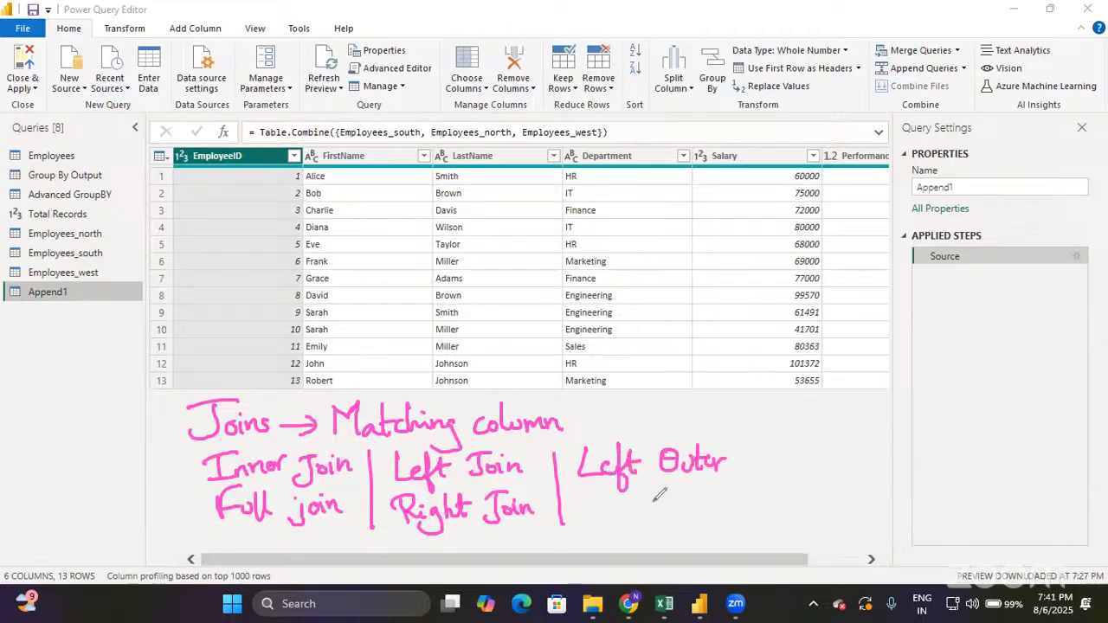
mouse_move(587, 490)
mouse_down()
mouse_move(589, 518)
mouse_move(634, 520)
mouse_move(676, 495)
mouse_move(752, 498)
mouse_up()
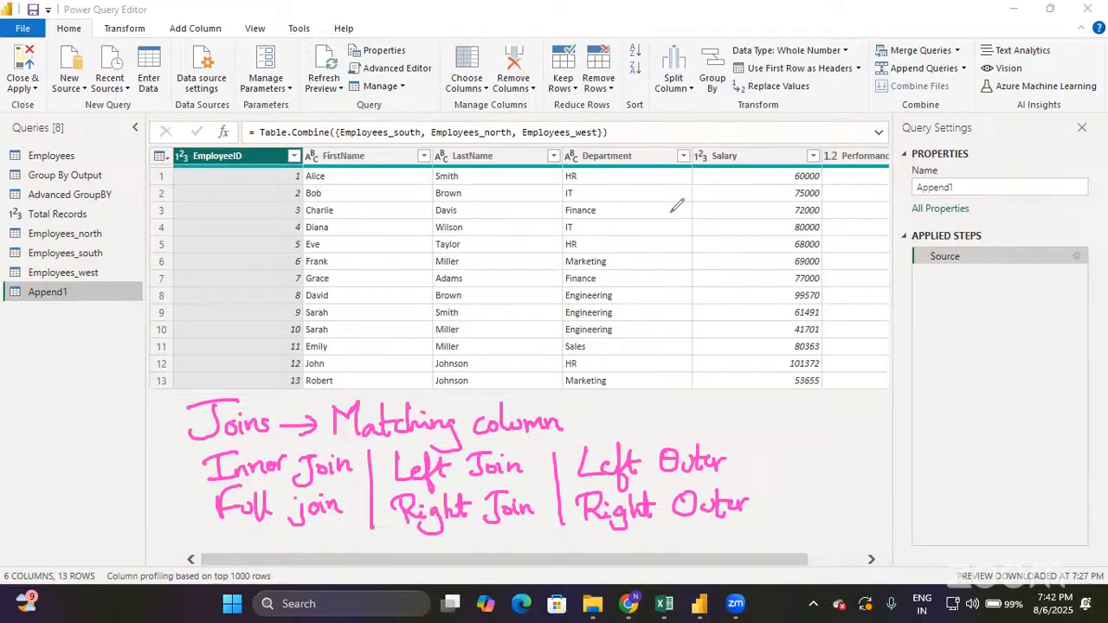
Draw two overlapping circles over the Department and Salary columns and label them A and B.
mouse_move(680, 205)
mouse_down()
mouse_move(630, 250)
mouse_move(705, 227)
mouse_move(673, 199)
mouse_move(733, 259)
mouse_move(773, 234)
mouse_move(716, 197)
mouse_up()
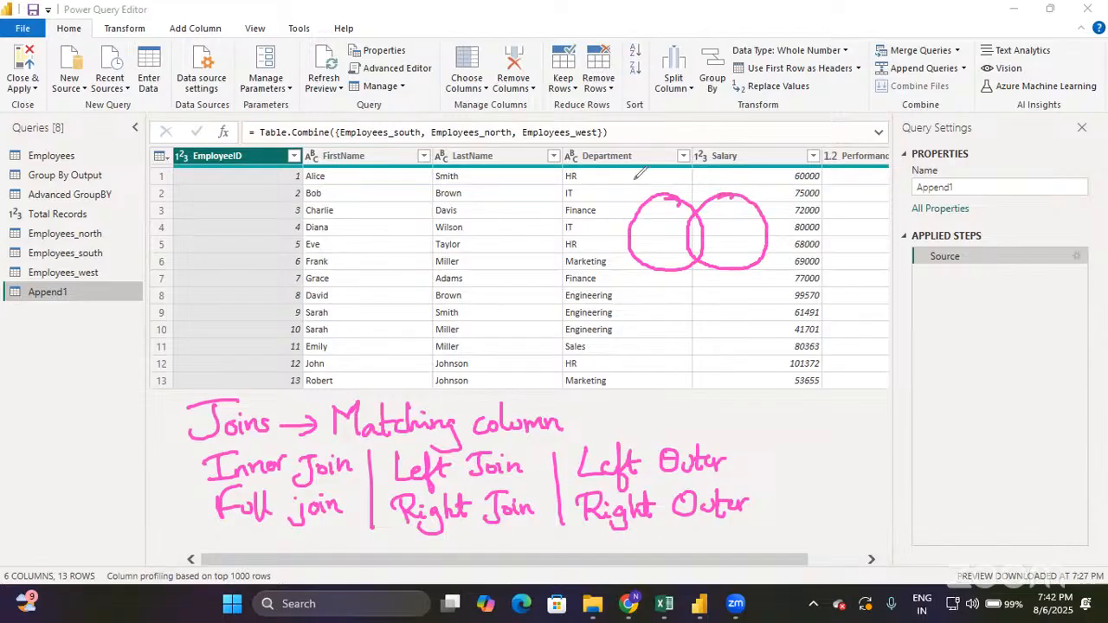
mouse_move(624, 201)
mouse_down()
mouse_move(642, 197)
mouse_move(648, 178)
mouse_up()
drag(765, 178, 768, 197)
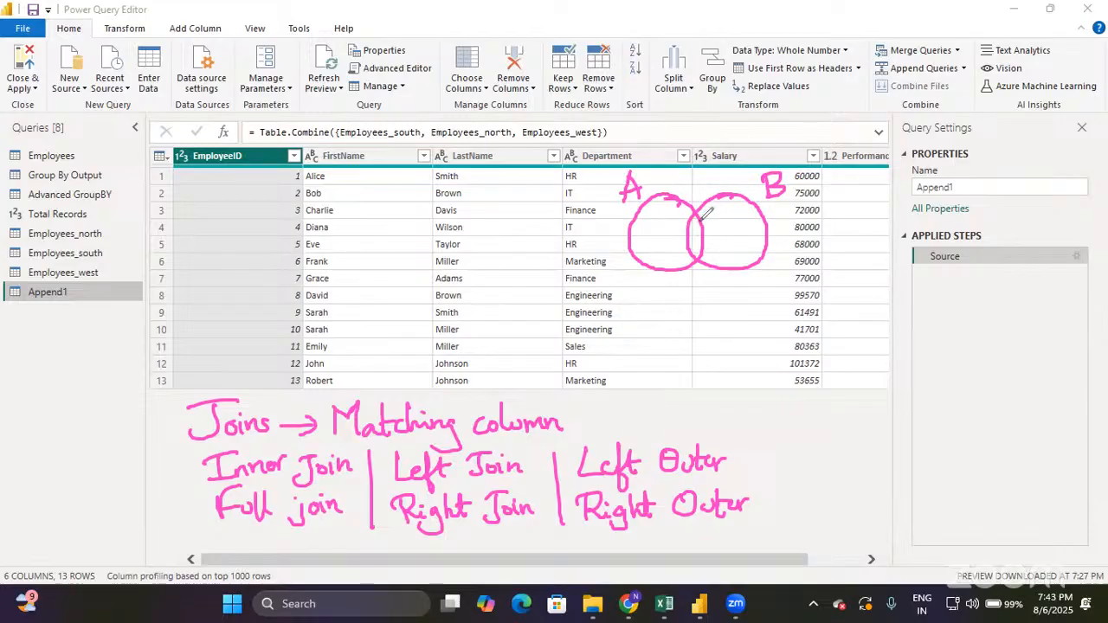
Shade the overlap of circles A and B and point a downward arrow from it to the label "Inner Join".
drag(707, 213, 704, 245)
mouse_move(693, 224)
mouse_down()
mouse_move(698, 253)
mouse_move(707, 233)
mouse_up()
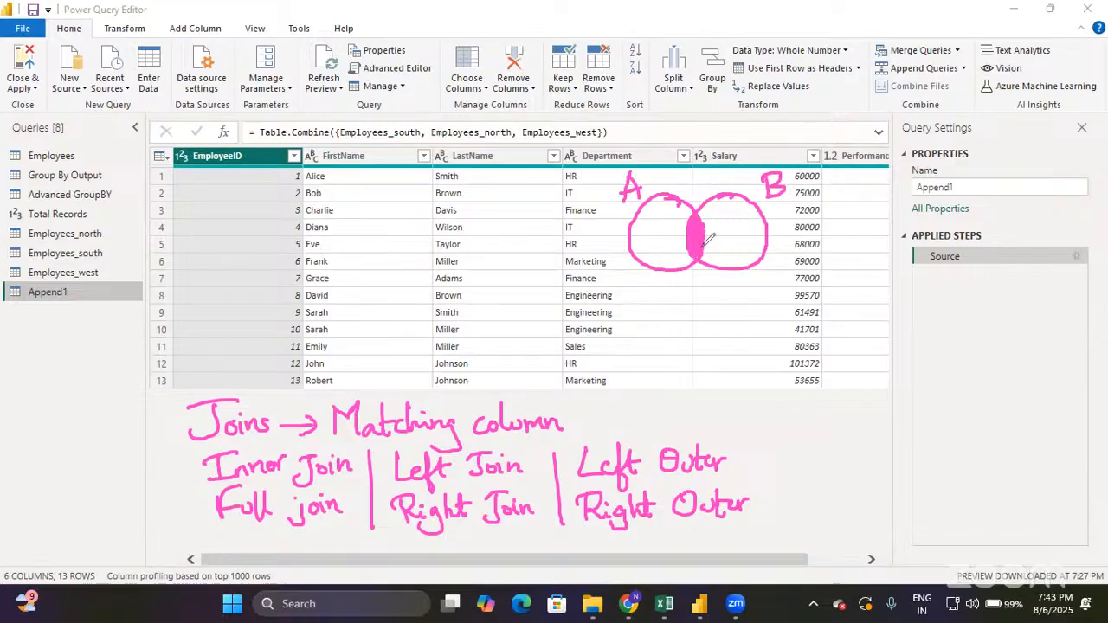
mouse_move(708, 247)
mouse_down()
mouse_move(698, 256)
mouse_move(703, 359)
mouse_move(776, 340)
mouse_up()
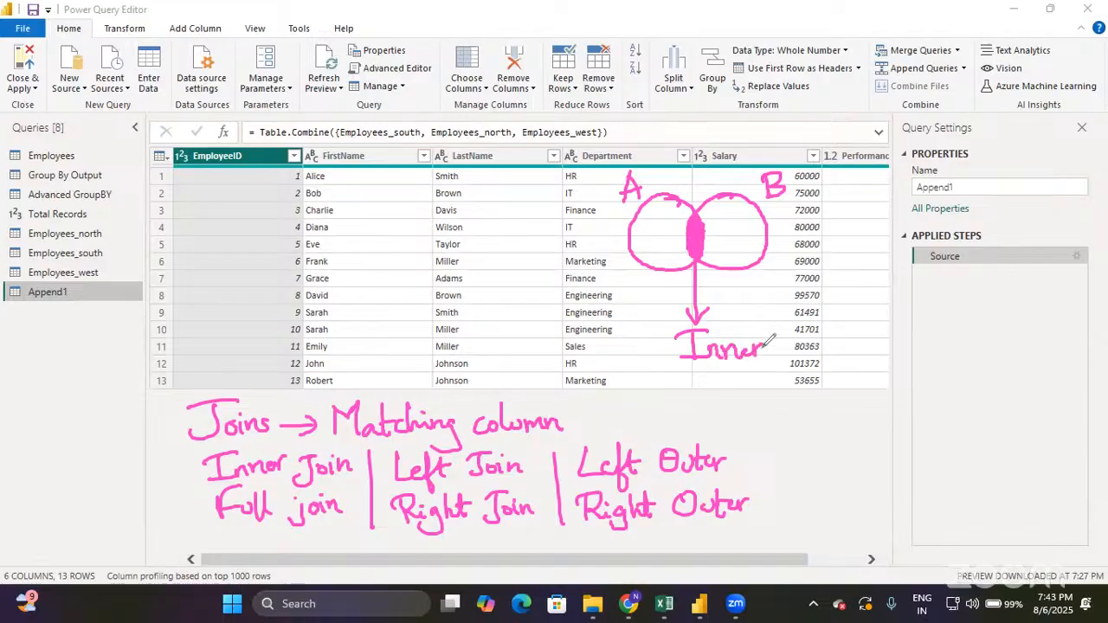
mouse_move(704, 379)
mouse_down()
mouse_move(736, 372)
mouse_move(711, 400)
mouse_move(734, 384)
mouse_up()
mouse_move(744, 383)
mouse_down()
mouse_move(745, 395)
mouse_move(765, 394)
mouse_up()
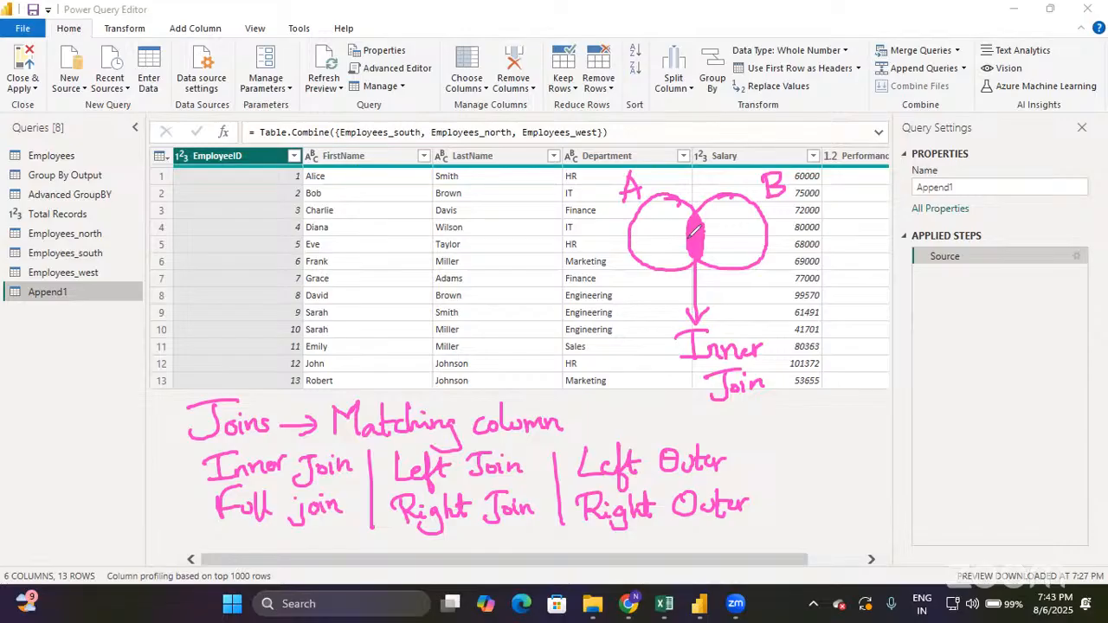
Hatch circles A and B with horizontal lines on both sides of the shaded overlap.
drag(695, 230, 705, 244)
mouse_move(639, 210)
mouse_down()
mouse_move(694, 211)
mouse_move(692, 230)
mouse_up()
mouse_move(629, 243)
mouse_down()
mouse_move(691, 242)
mouse_move(691, 262)
mouse_up()
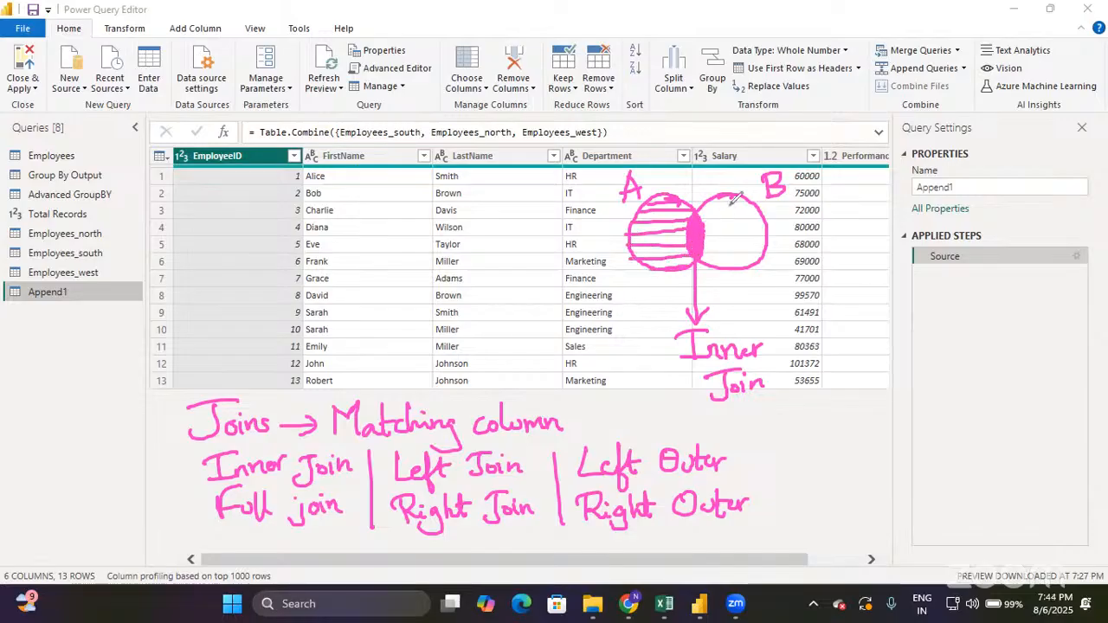
drag(705, 204, 765, 202)
drag(701, 217, 766, 213)
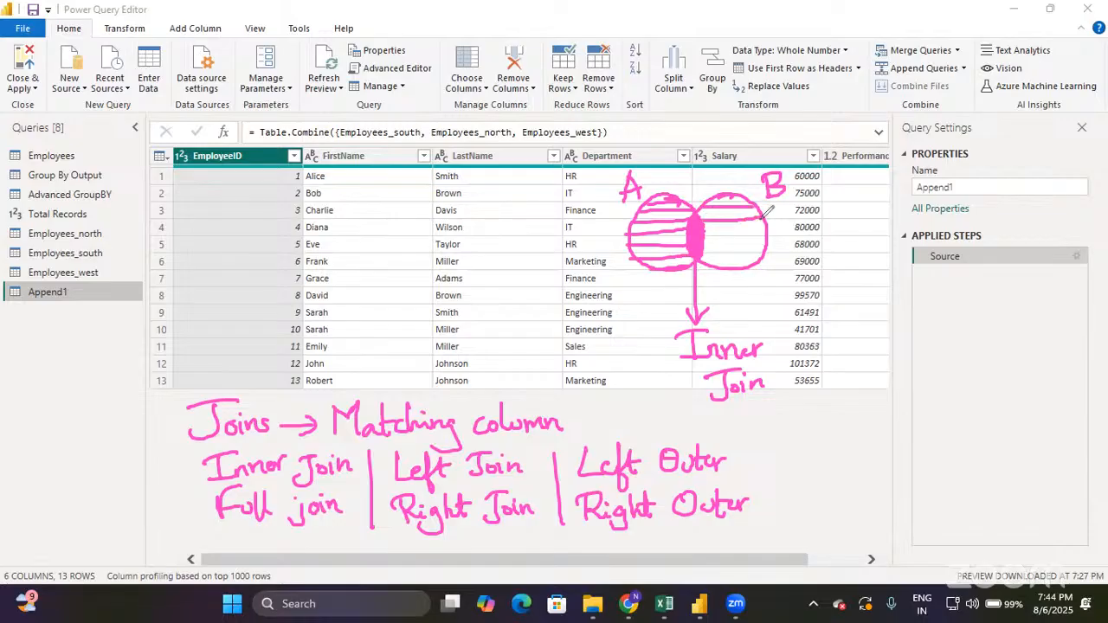
drag(705, 229, 775, 227)
drag(704, 245, 769, 242)
drag(707, 258, 765, 256)
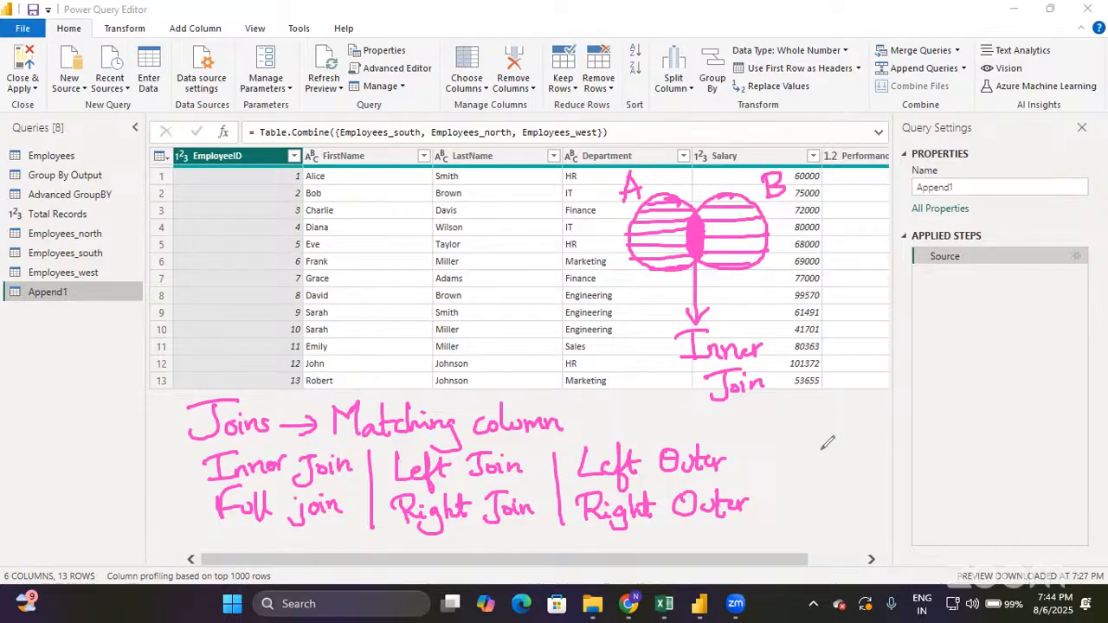
Undo the horizontal hatching in circles A and B.
key(ctrl+z)
key(ctrl+z)
key(ctrl+z)
key(ctrl+z)
key(ctrl+z)
key(ctrl+z)
key(ctrl+z)
key(ctrl+z)
key(ctrl+z)
key(ctrl+z)
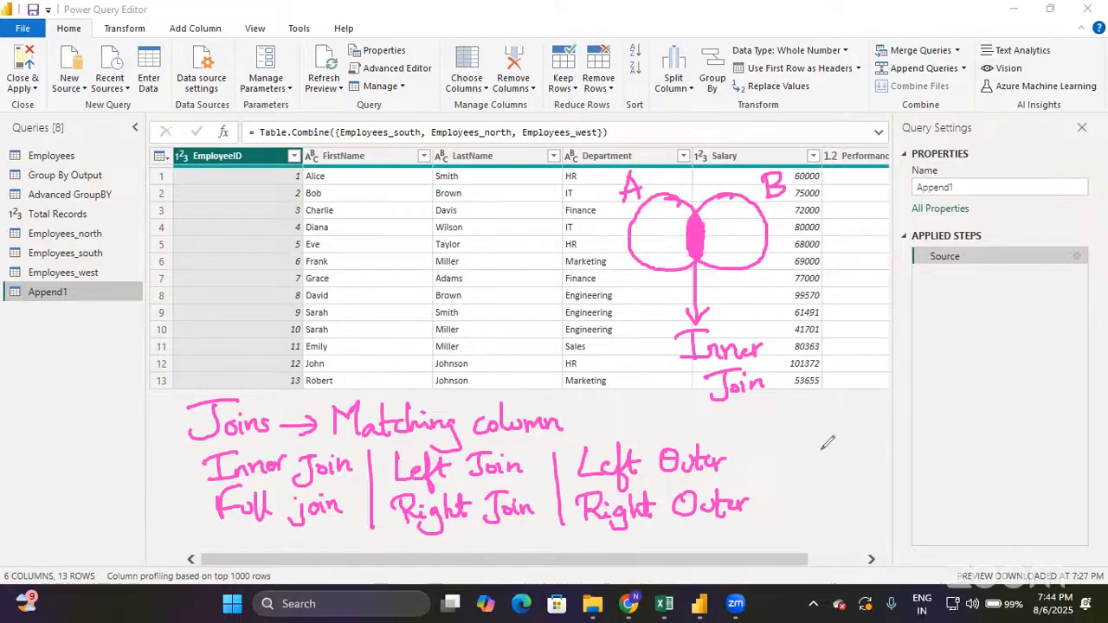
Undo the "Inner Join" label, its arrow and the shading of the overlap, leaving only the labelled circles.
key(ctrl+z)
key(ctrl+z)
key(ctrl+z)
key(ctrl+z)
key(ctrl+z)
key(ctrl+z)
key(ctrl+z)
key(ctrl+z)
key(ctrl+z)
key(ctrl+z)
key(ctrl+z)
key(ctrl+z)
key(ctrl+z)
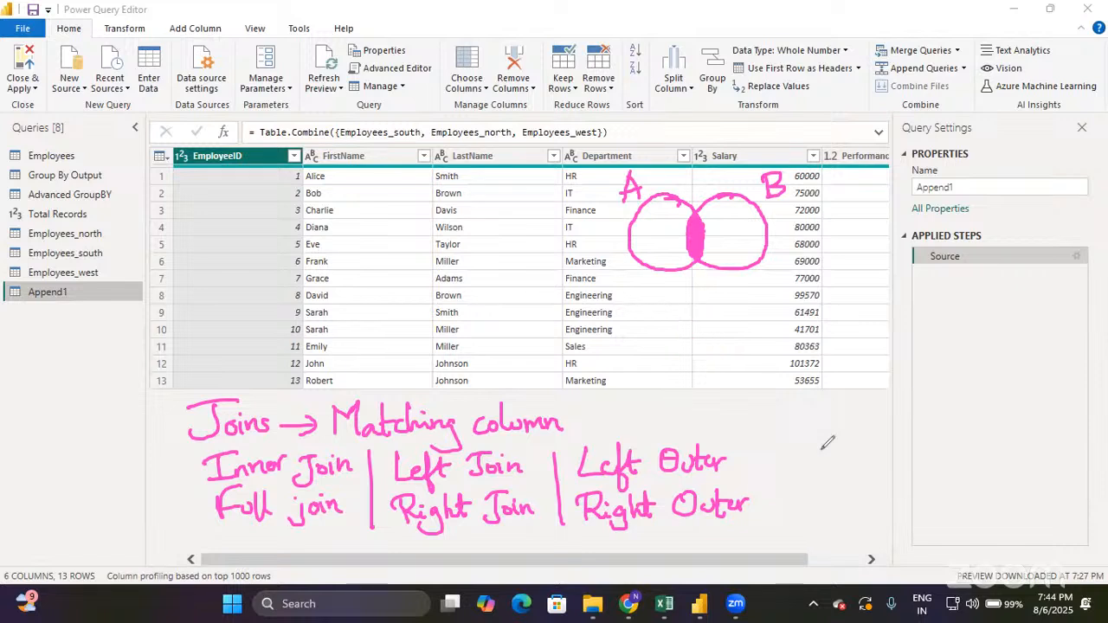
key(ctrl+z)
key(ctrl+z)
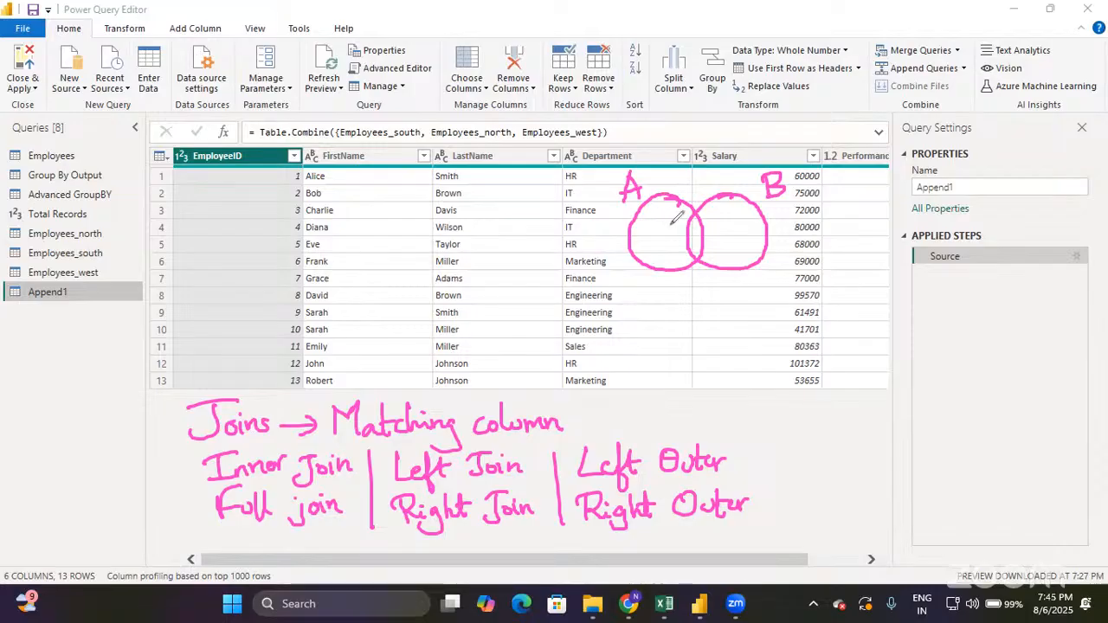
Hatch circle A with horizontal lines, and undo the hatching.
drag(648, 206, 695, 216)
drag(631, 230, 695, 229)
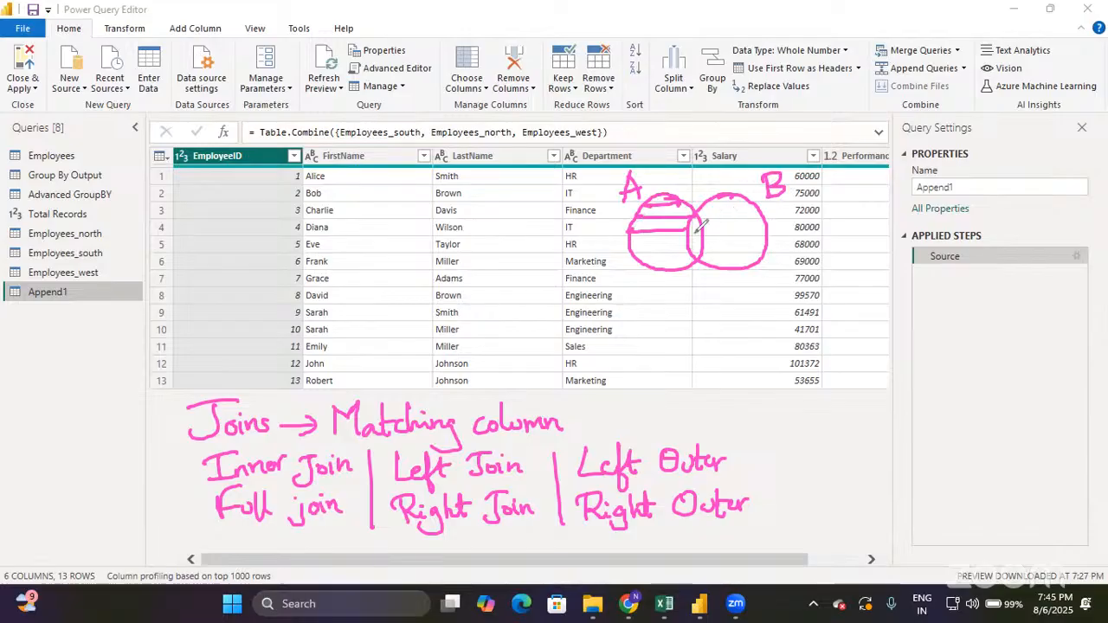
mouse_move(632, 232)
mouse_down()
mouse_move(692, 233)
mouse_move(688, 265)
mouse_up()
mouse_move(691, 227)
mouse_down()
mouse_move(701, 227)
mouse_move(698, 248)
mouse_up()
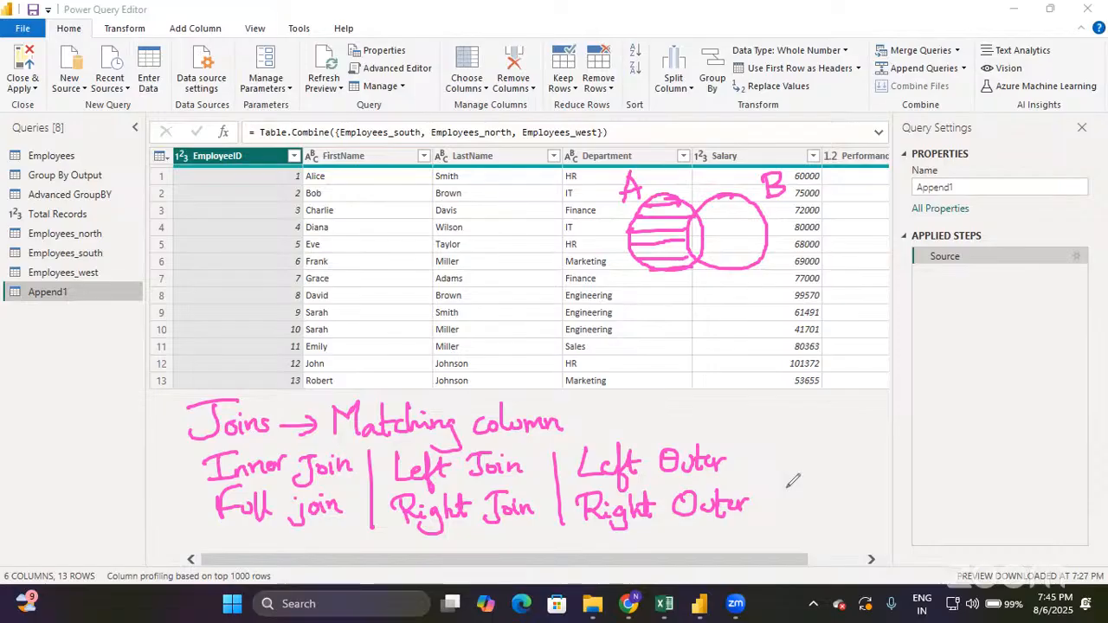
key(ctrl+z)
key(ctrl+z)
key(ctrl+z)
key(ctrl+z)
key(ctrl+z)
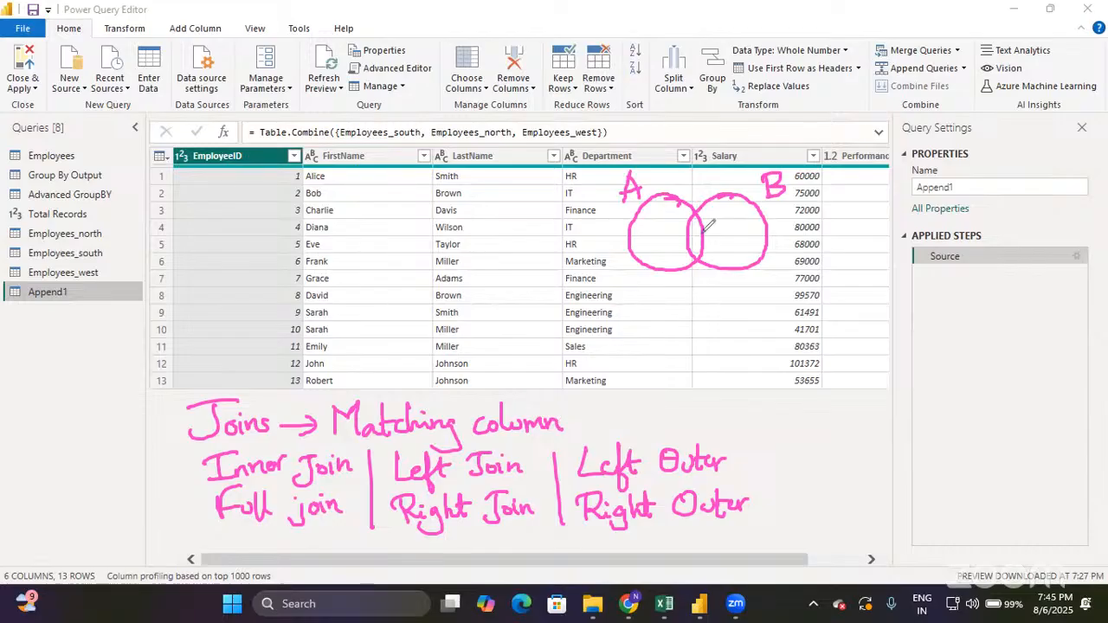
Hatch the whole of circle B, including the overlap, with horizontal lines, and undo the hatching.
drag(708, 204, 762, 200)
mouse_move(689, 232)
mouse_down()
mouse_move(744, 232)
mouse_move(765, 247)
mouse_up()
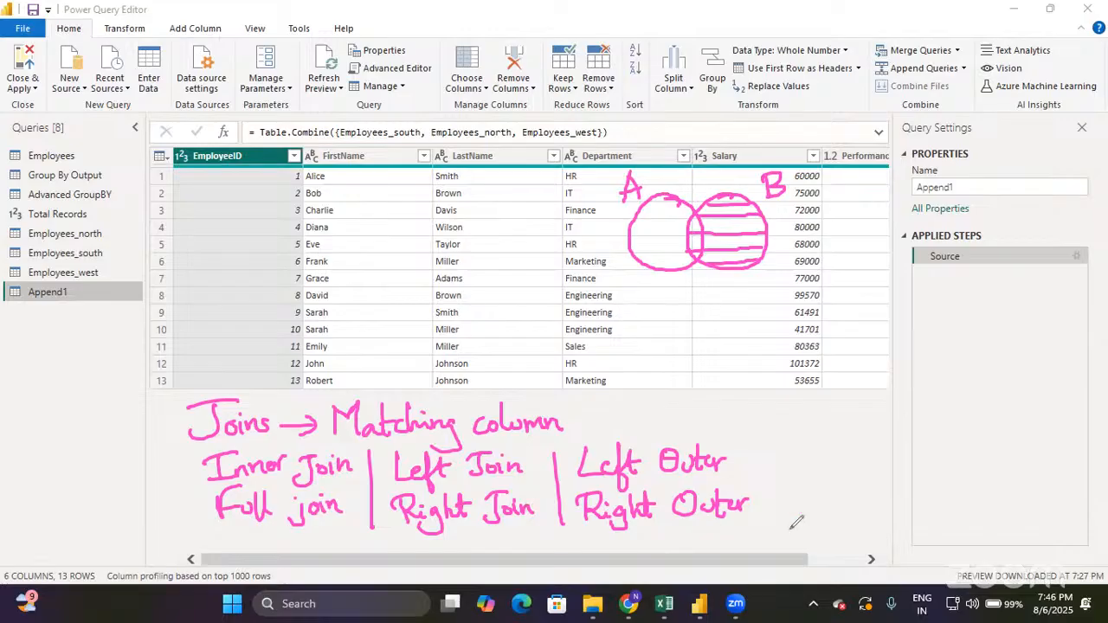
key(ctrl+z)
key(ctrl+z)
key(ctrl+z)
key(ctrl+z)
key(ctrl+z)
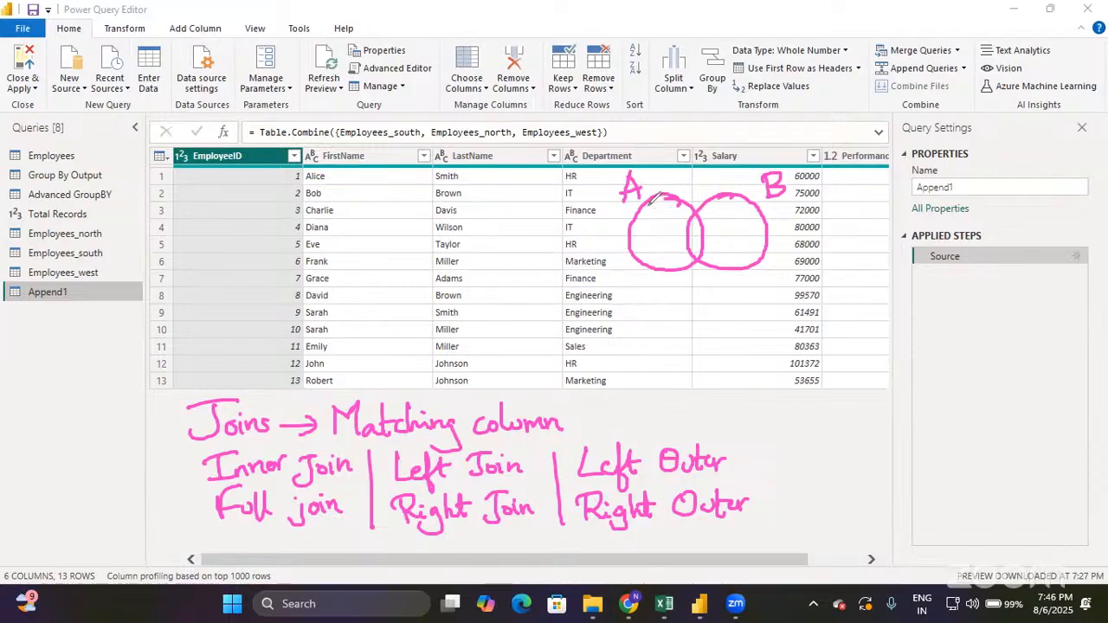
Hatch only the part of circle A outside the overlap, and undo the hatching.
drag(641, 213, 689, 210)
drag(632, 231, 694, 222)
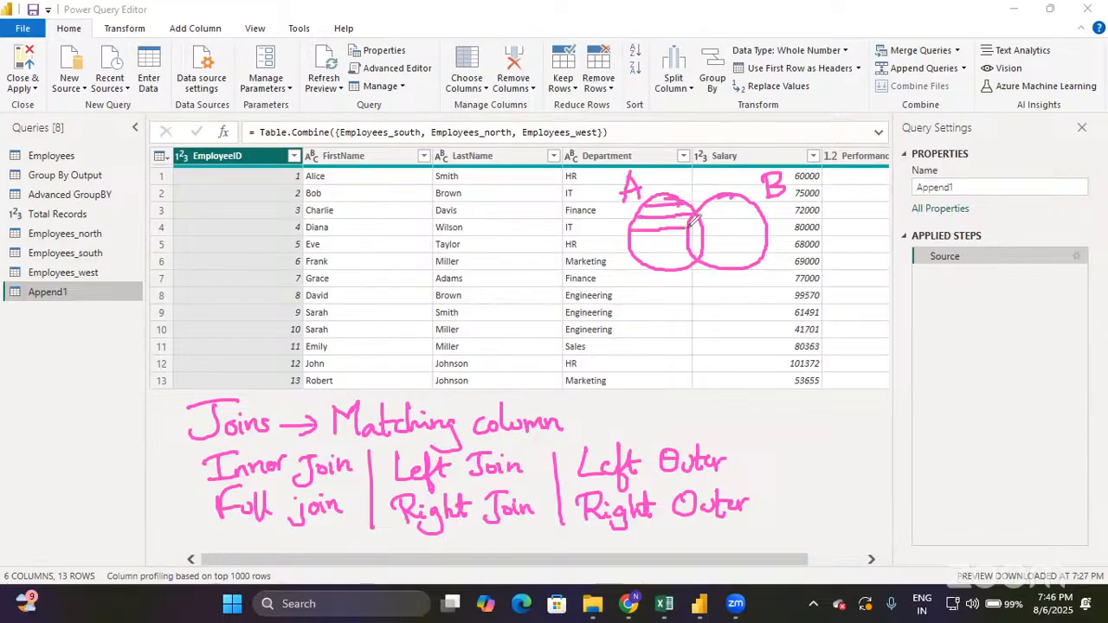
mouse_move(632, 245)
mouse_down()
mouse_move(693, 241)
mouse_move(692, 252)
mouse_up()
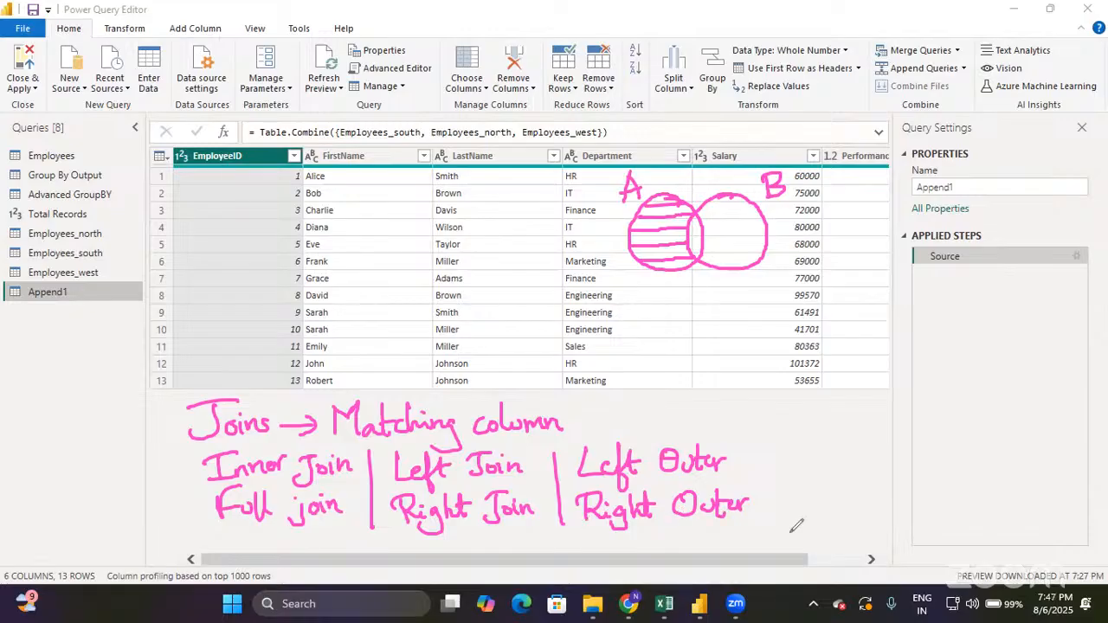
key(ctrl+z)
key(ctrl+z)
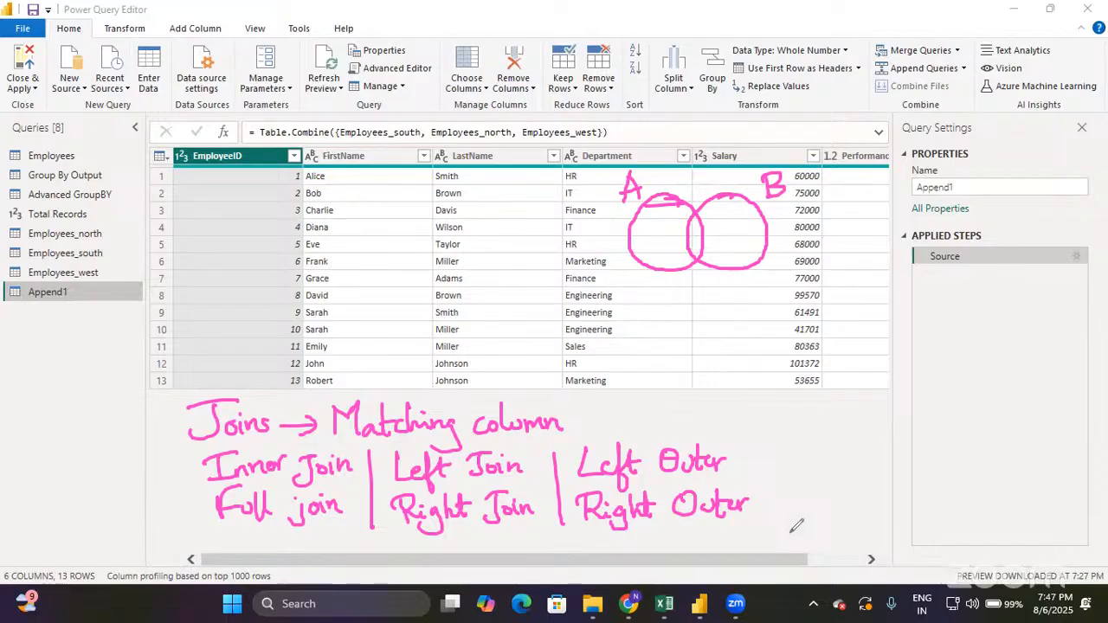
key(ctrl+z)
Hatch only the part of circle B outside the overlap with horizontal lines.
mouse_move(703, 208)
mouse_down()
mouse_move(744, 201)
mouse_move(740, 230)
mouse_move(767, 229)
mouse_up()
drag(703, 245, 767, 245)
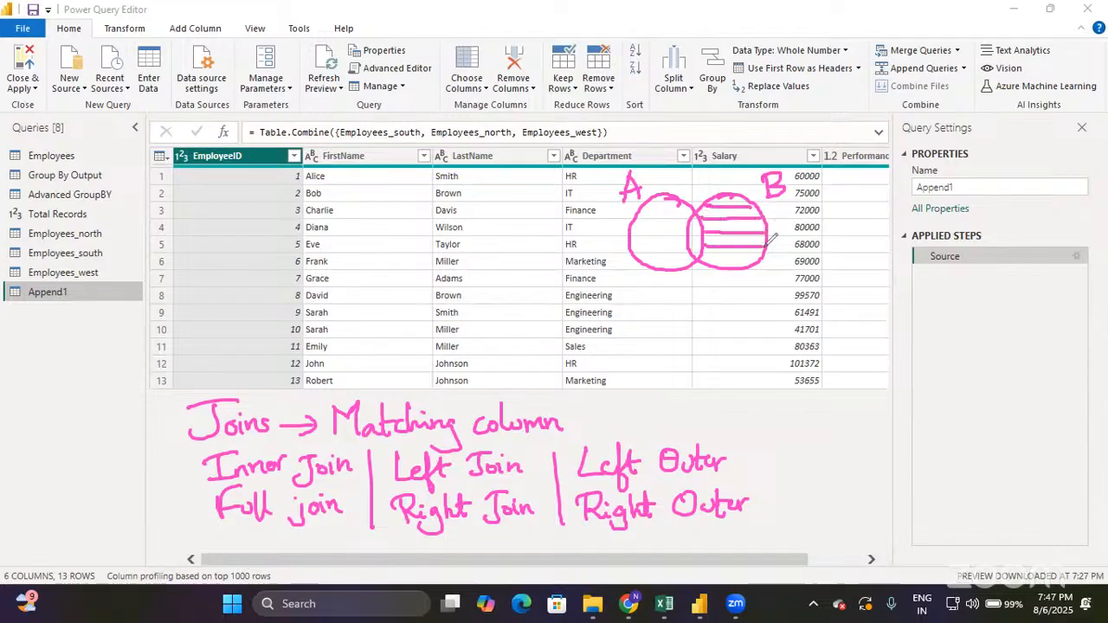
drag(703, 255, 766, 255)
Enclose the list of join types in square brackets and draw a line under the two circles.
drag(213, 440, 245, 523)
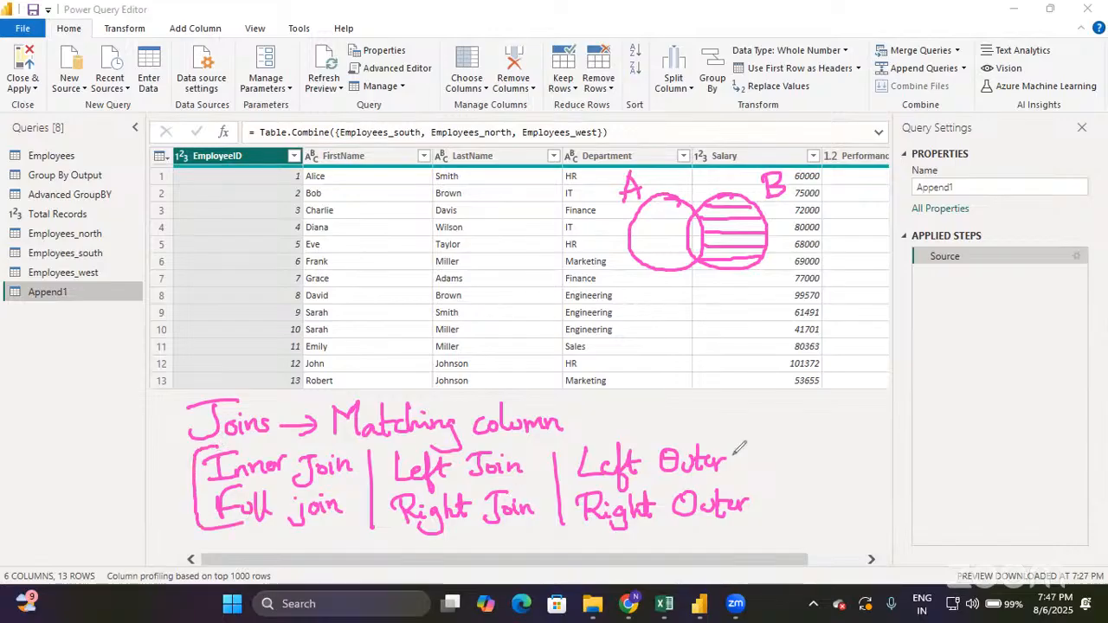
drag(729, 443, 722, 541)
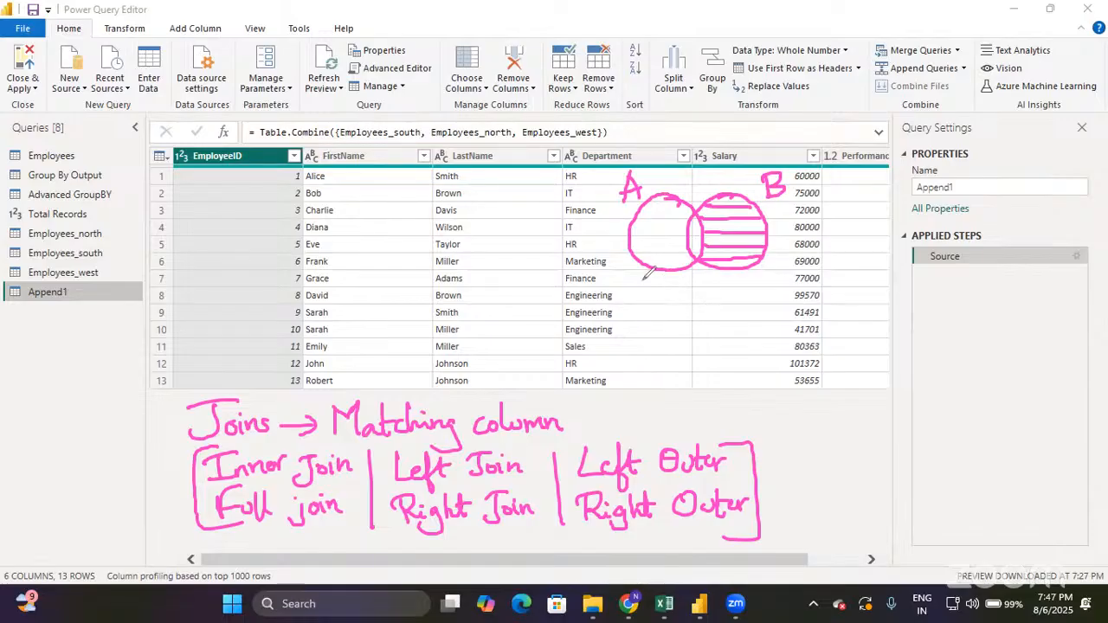
drag(642, 280, 773, 280)
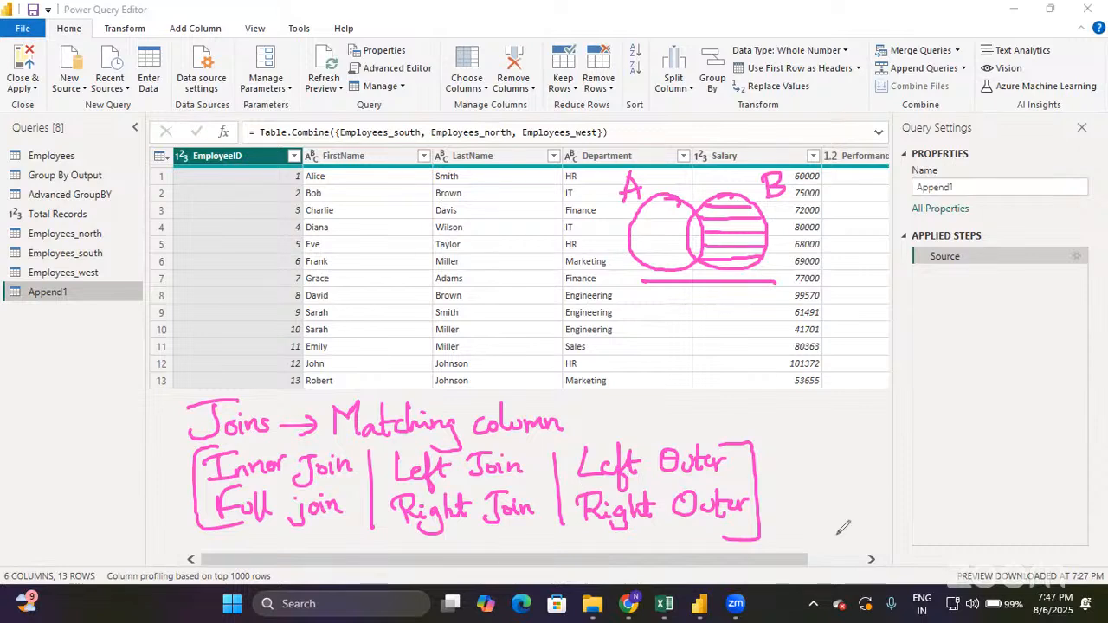
Undo the line under the circles, the brackets around the join list and the hatching in circle B.
key(ctrl+z)
key(ctrl+z)
key(ctrl+z)
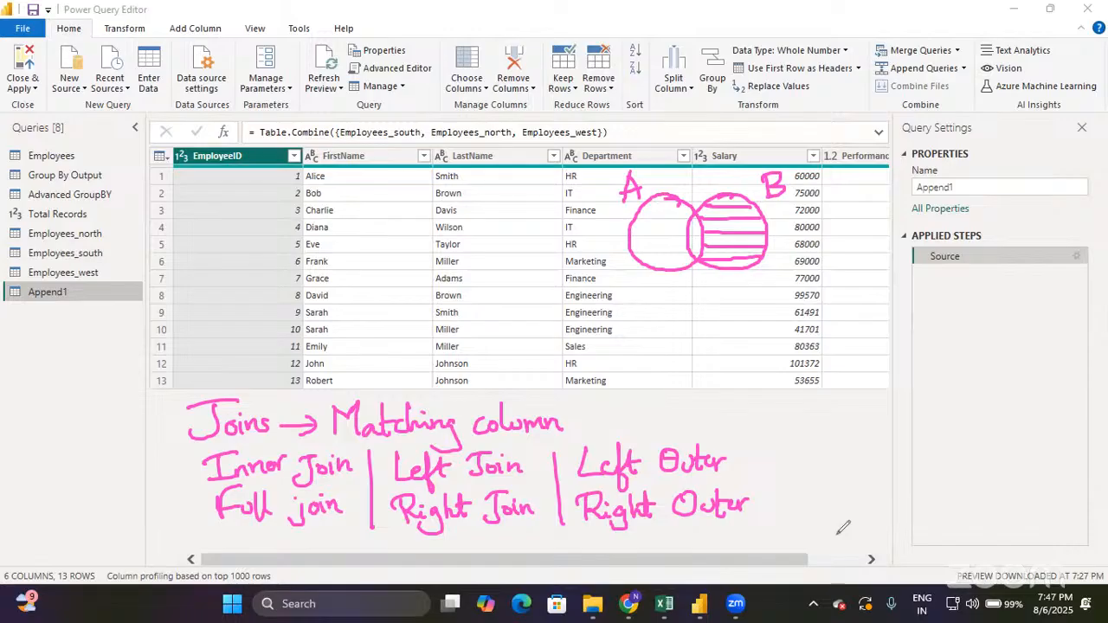
key(ctrl+z)
key(ctrl+z)
key(ctrl+z)
key(ctrl+z)
key(ctrl+z)
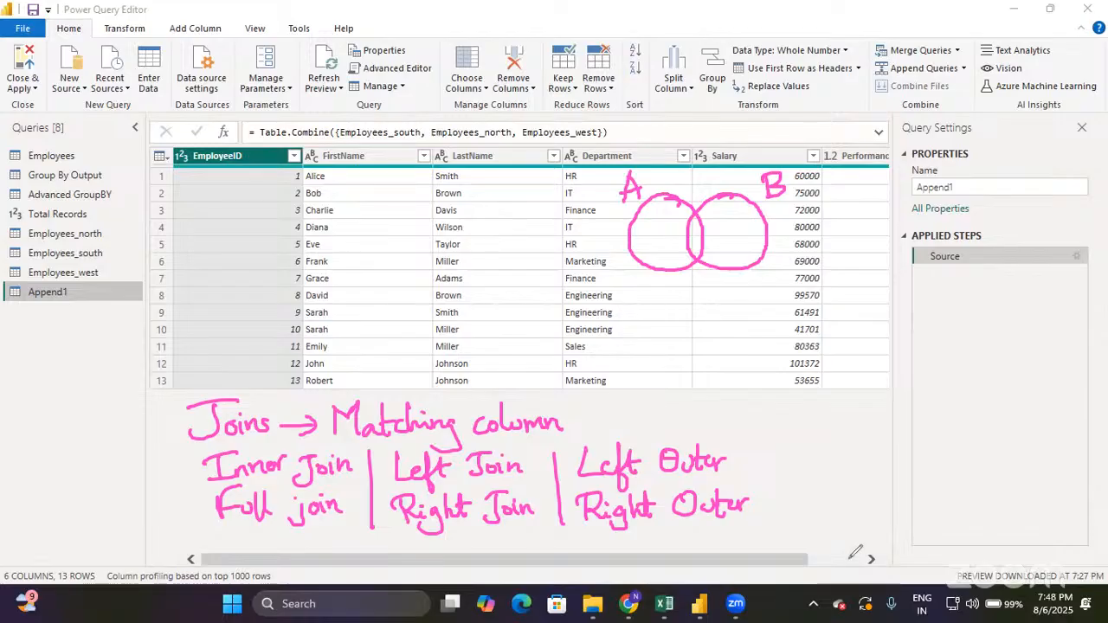
Clear the on-screen annotations and review the Department_details sheet of Employees.xlsx in Excel before returning to Power Query Editor.
click(850, 559)
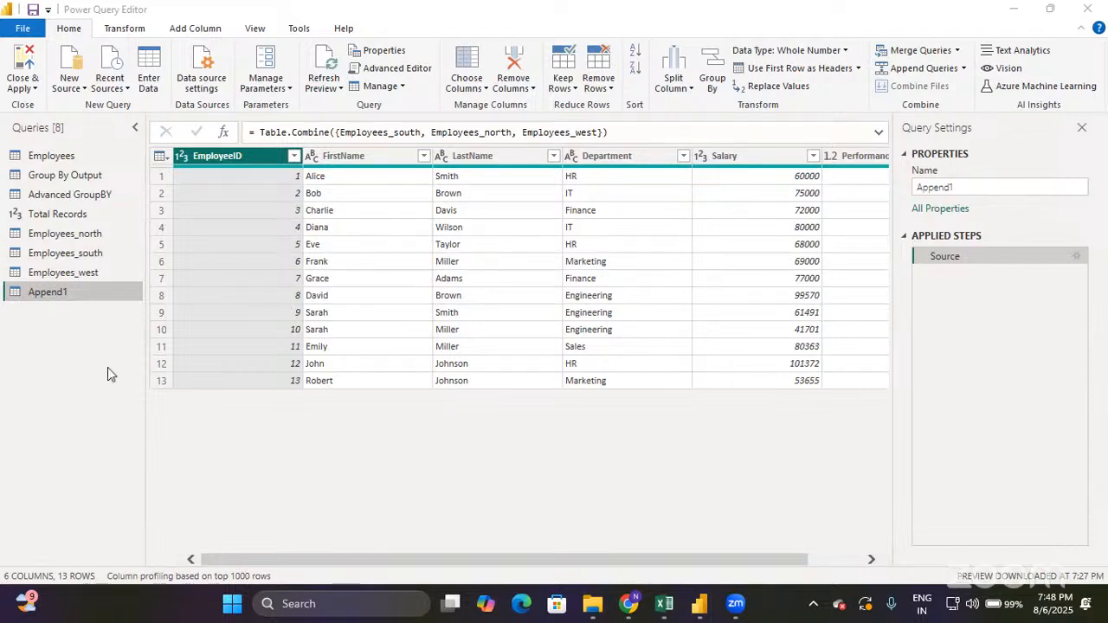
click(664, 606)
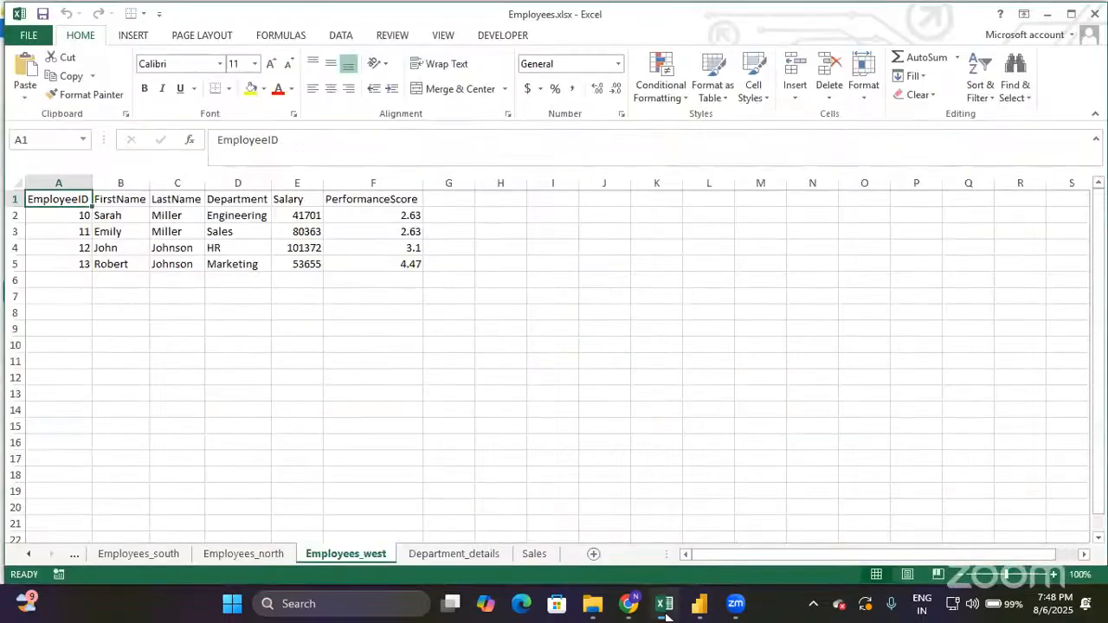
click(455, 555)
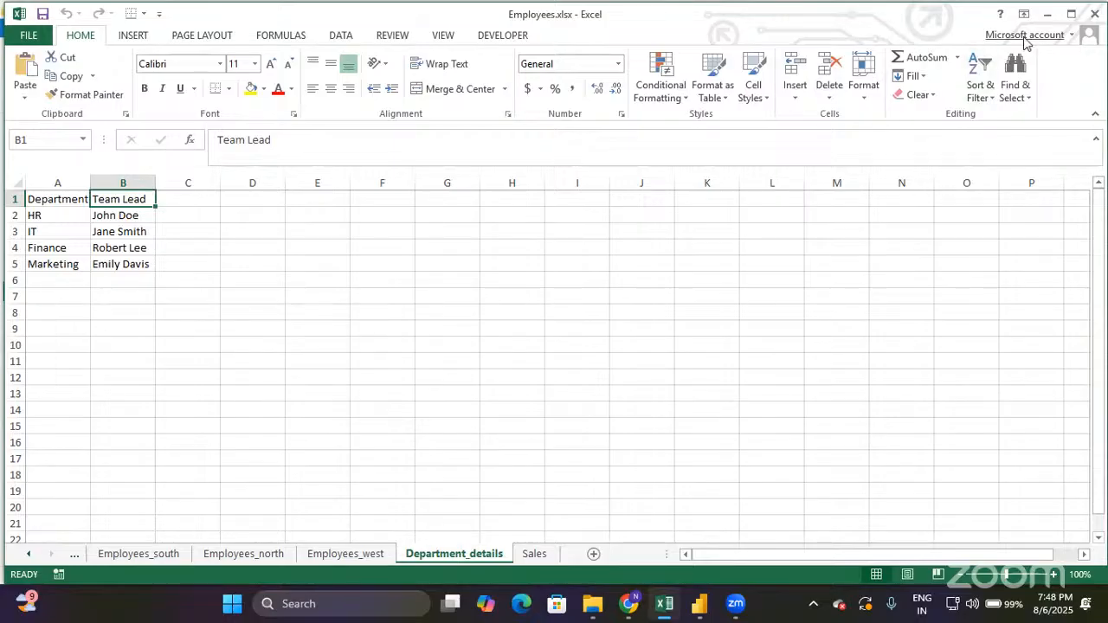
click(1046, 17)
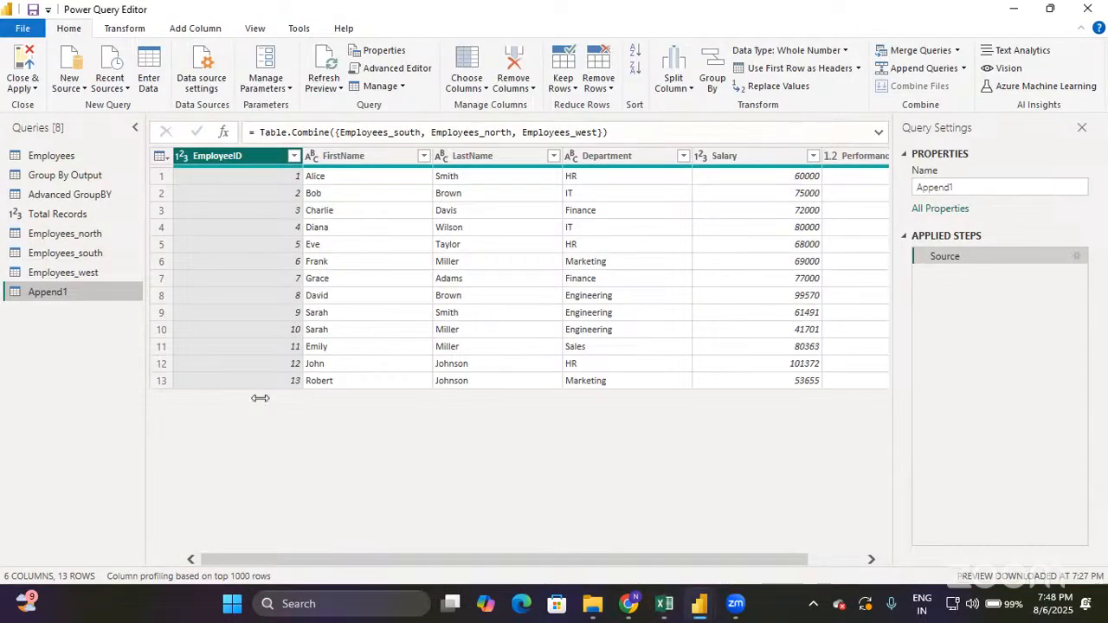
Import the Department_details sheet from the Employees.xlsx workbook in Downloads as a new query.
click(79, 90)
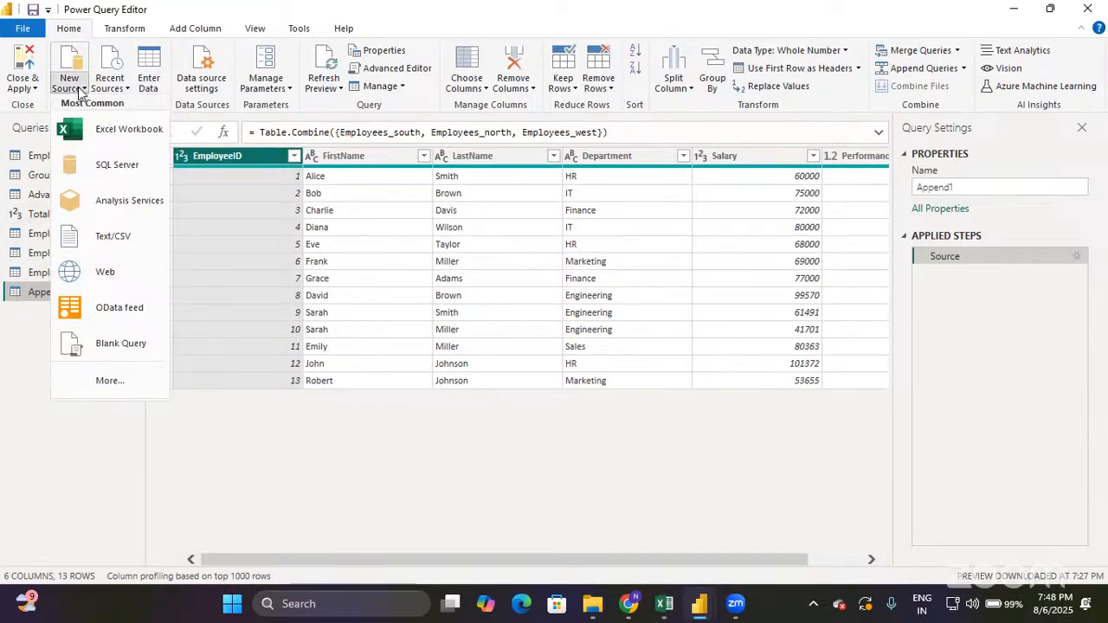
click(98, 128)
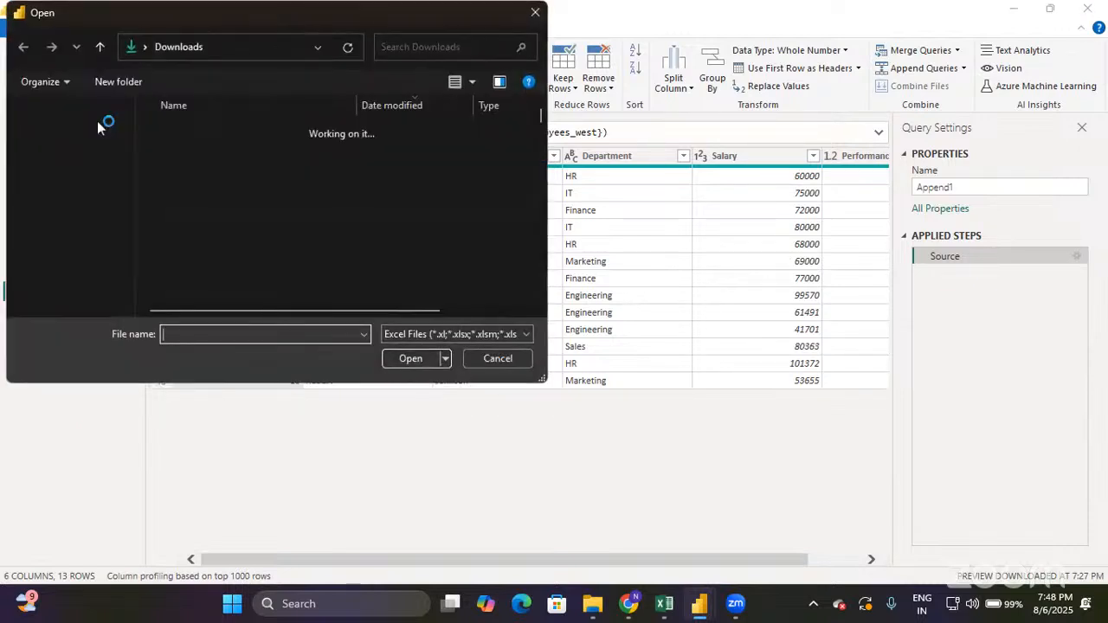
scroll(97, 146, down, 1)
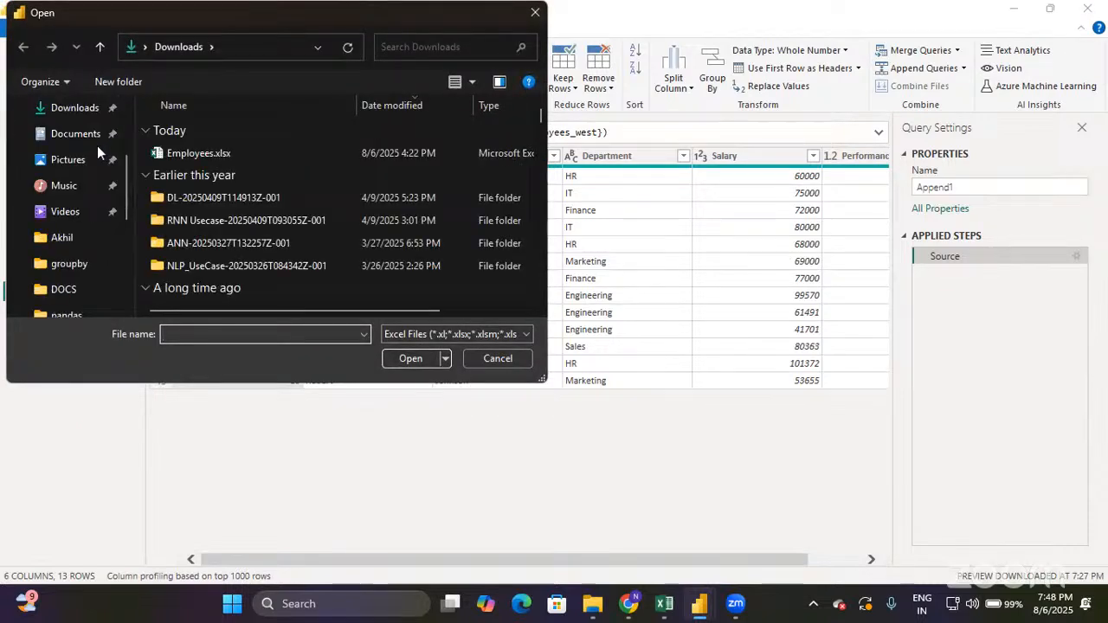
click(183, 153)
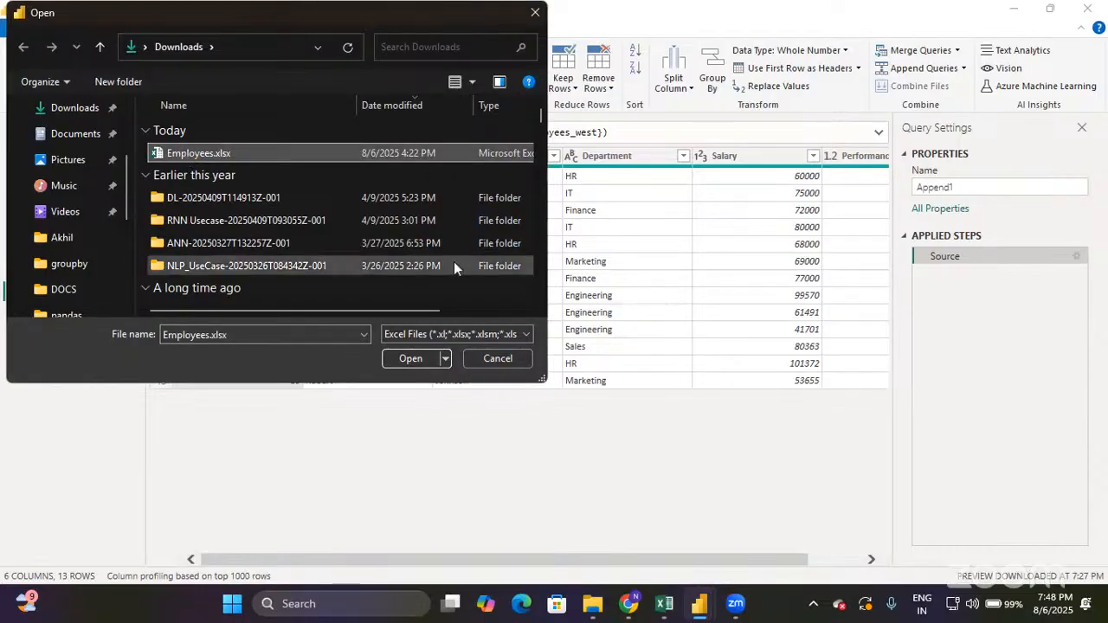
click(411, 357)
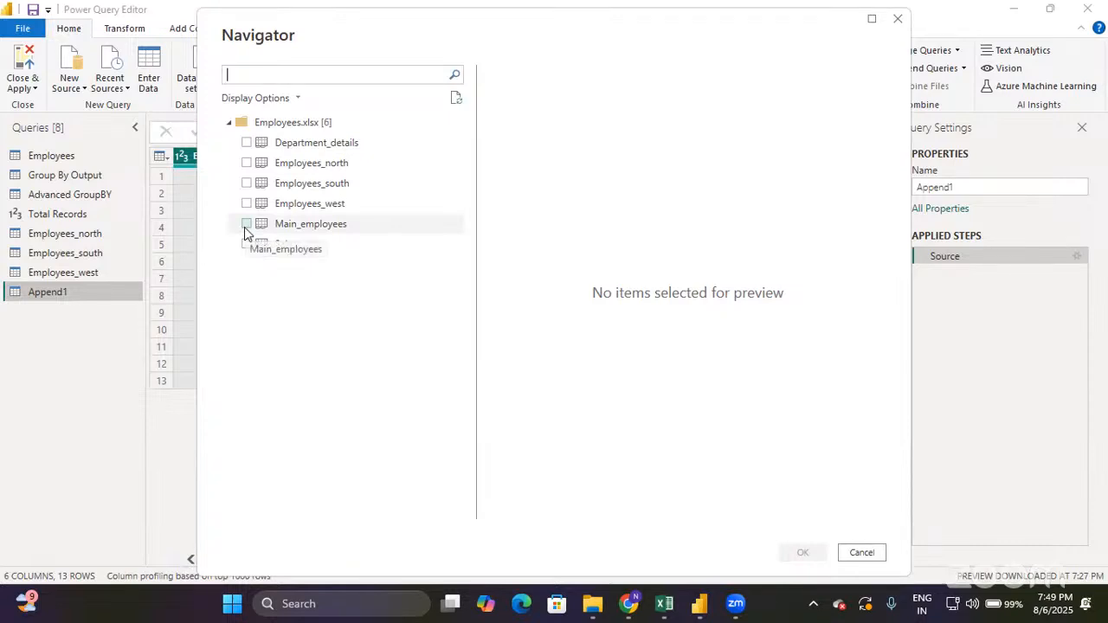
click(247, 147)
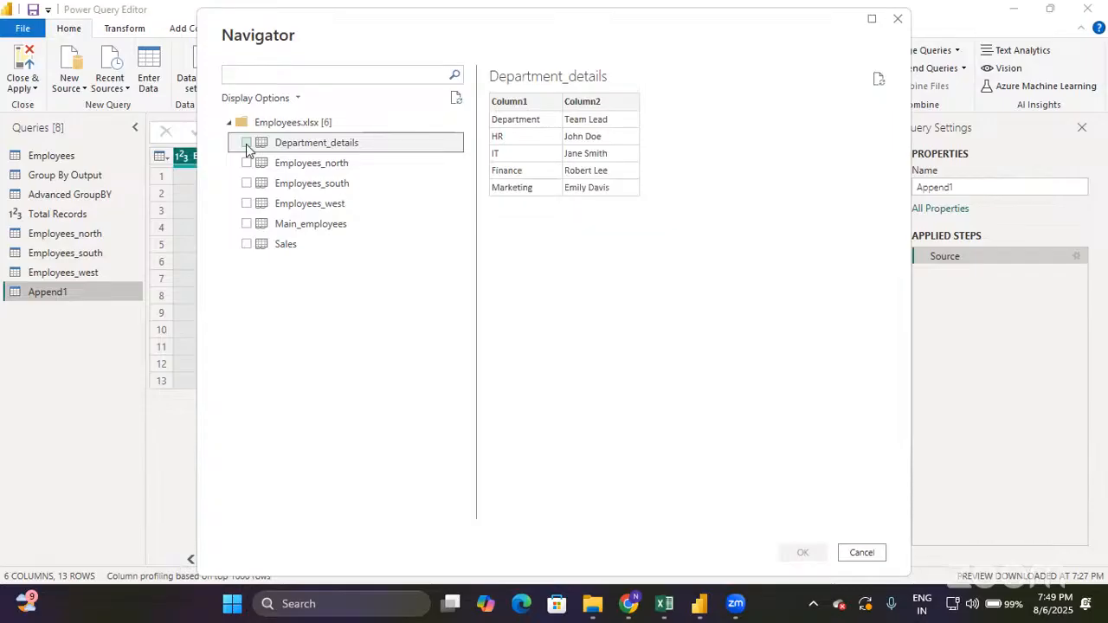
click(246, 143)
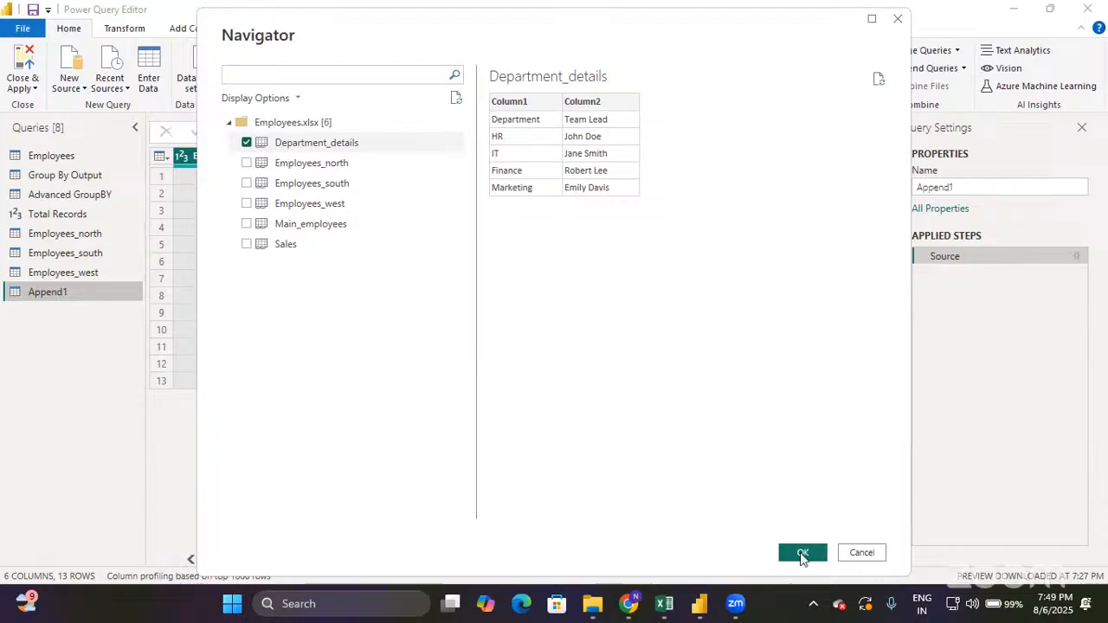
click(801, 554)
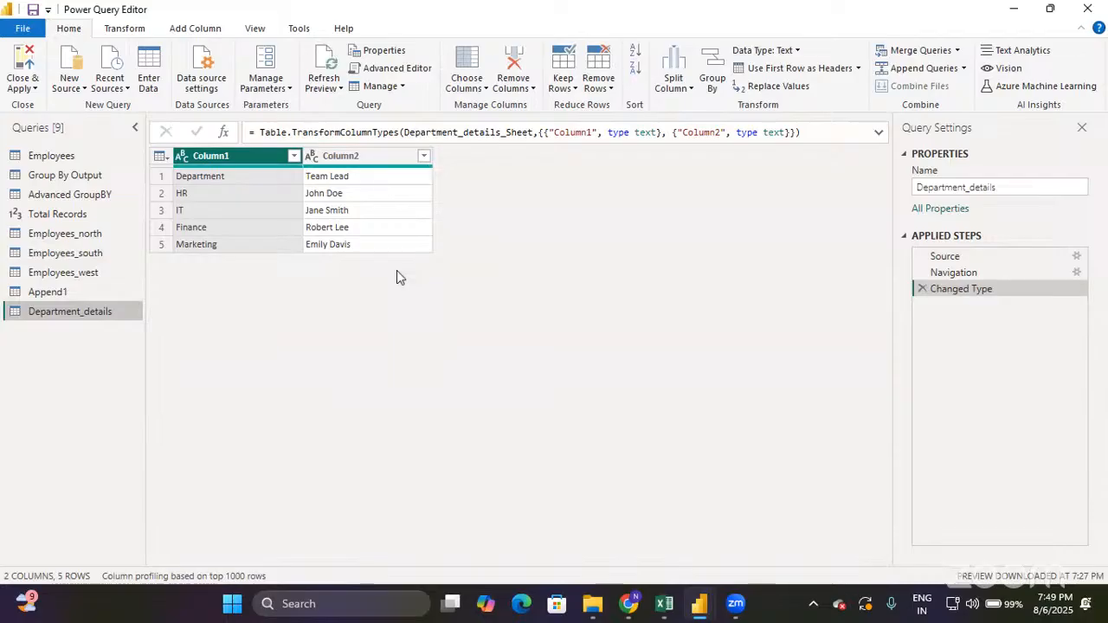
Compare Append1 with Department_details, then delete the Changed Type step from Department_details and use its first row as headers.
click(75, 295)
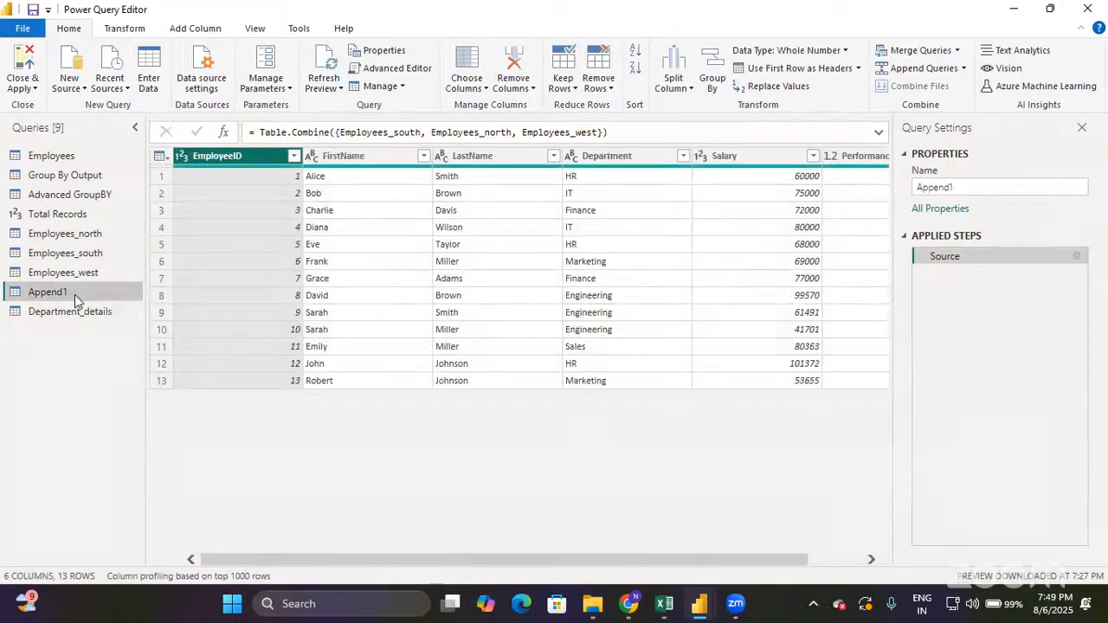
click(75, 312)
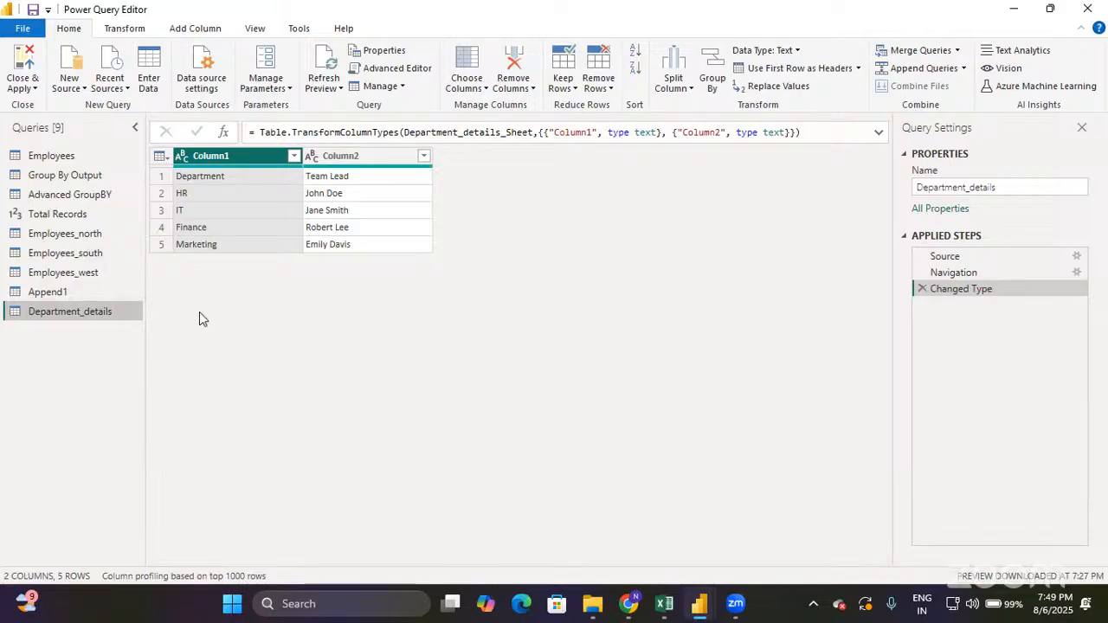
click(104, 296)
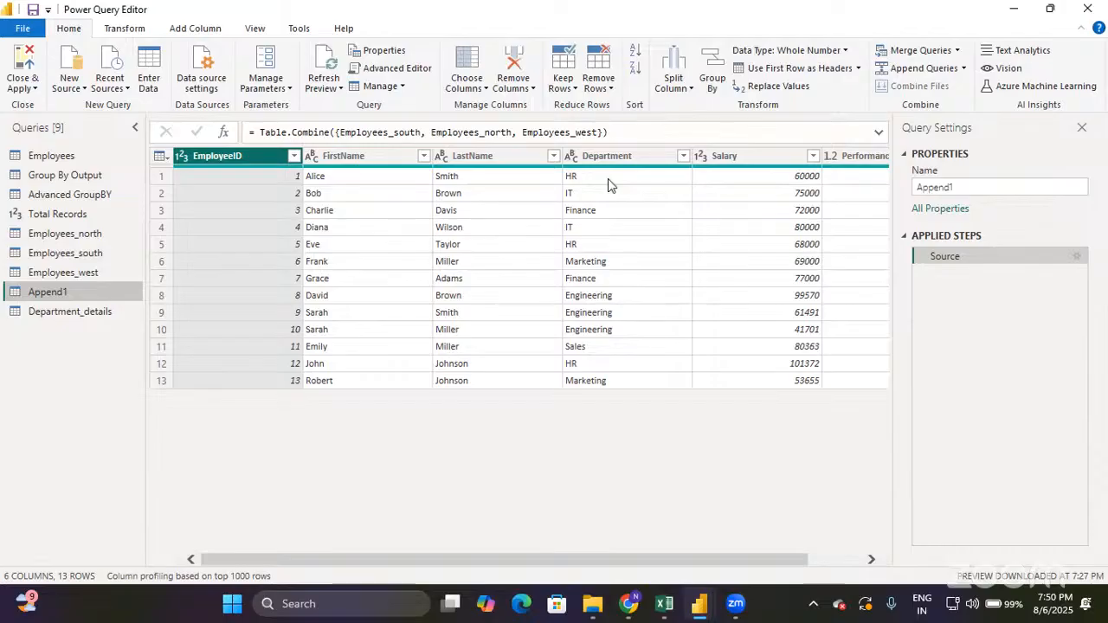
click(97, 311)
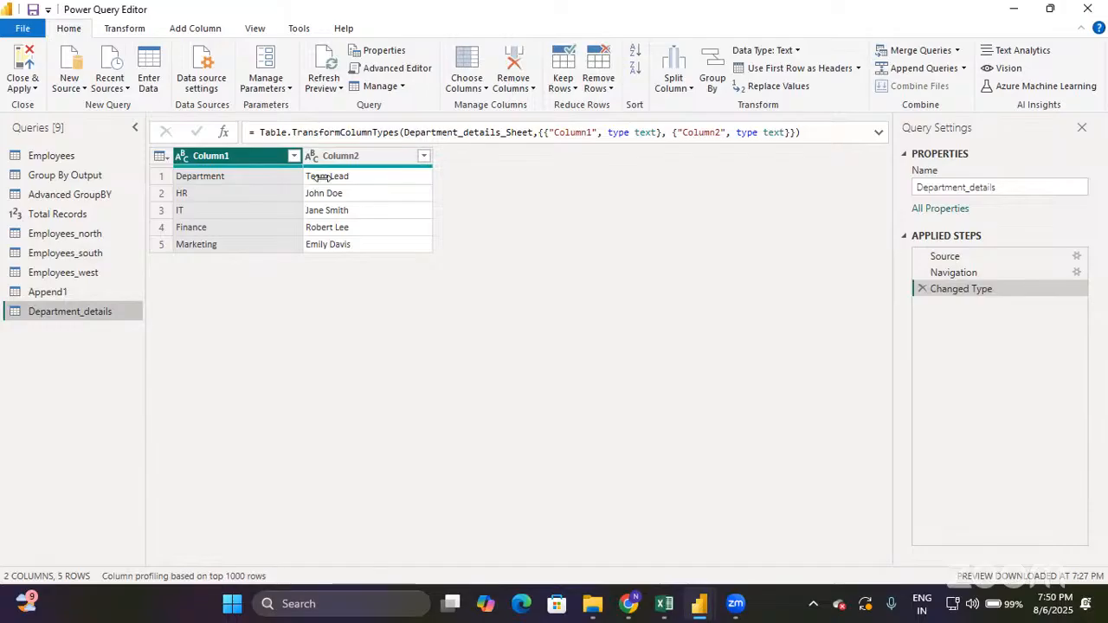
click(922, 289)
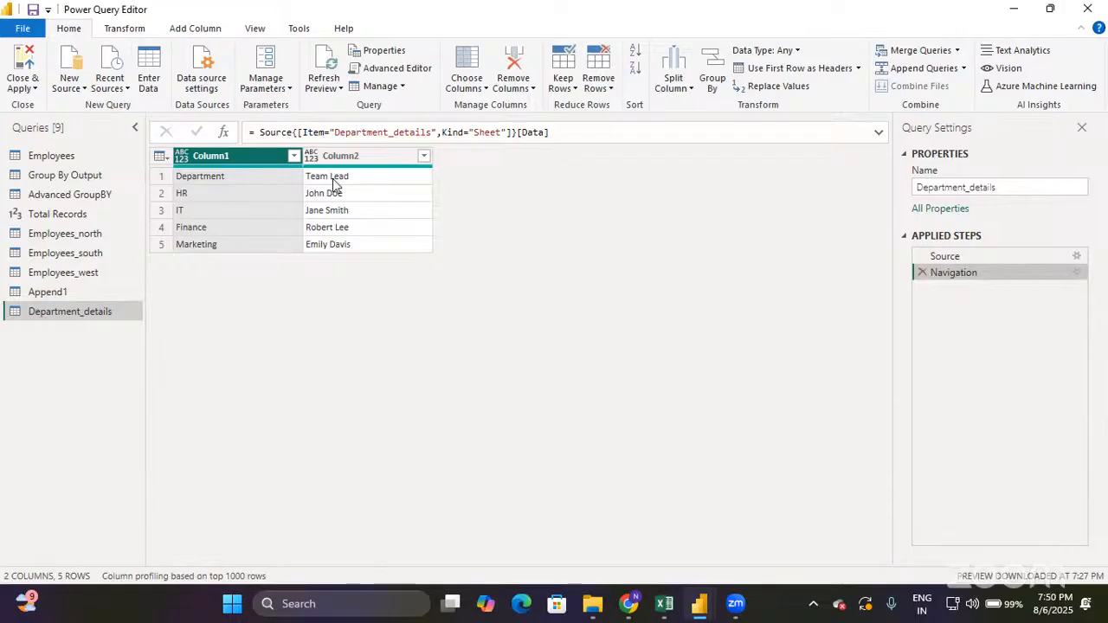
click(792, 73)
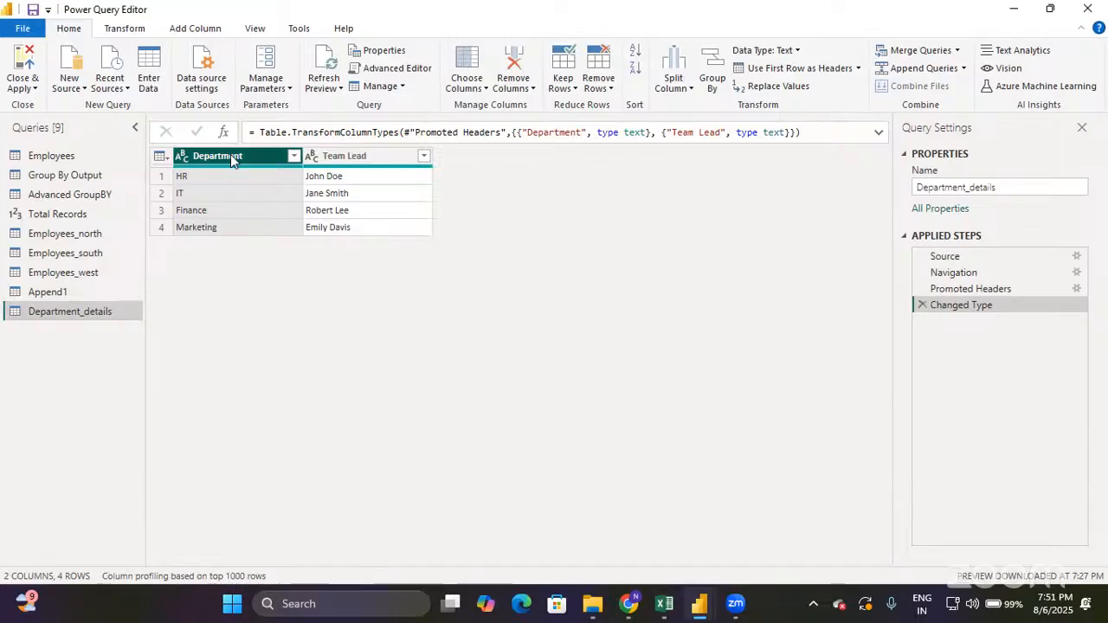
Set up a merge as a new query between Append1 and Department_details, matching on the Department column in both tables.
click(76, 293)
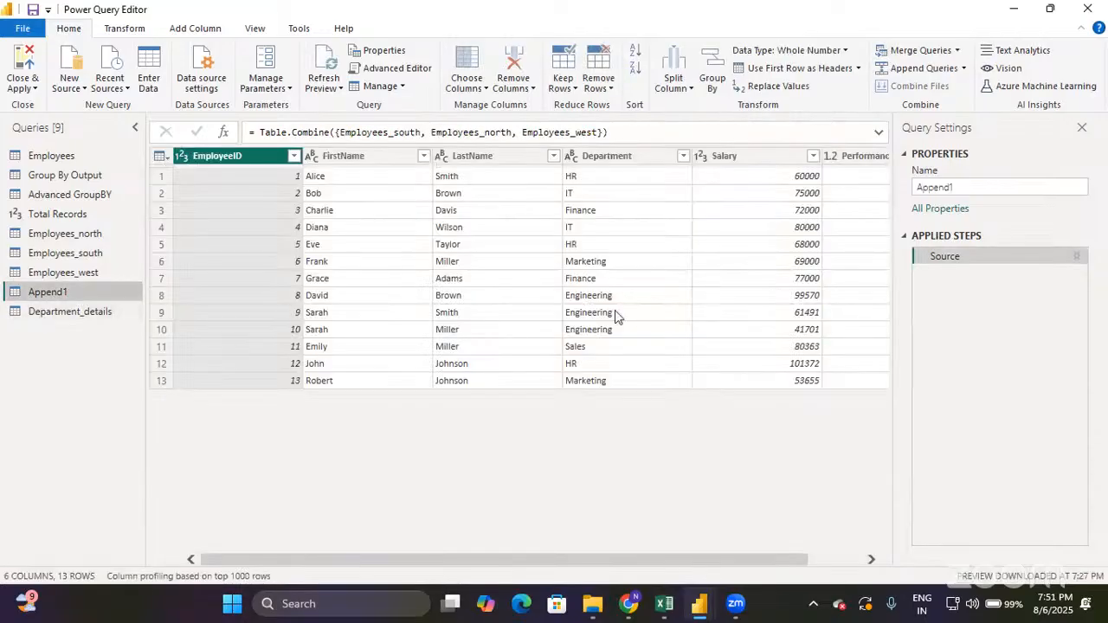
click(611, 160)
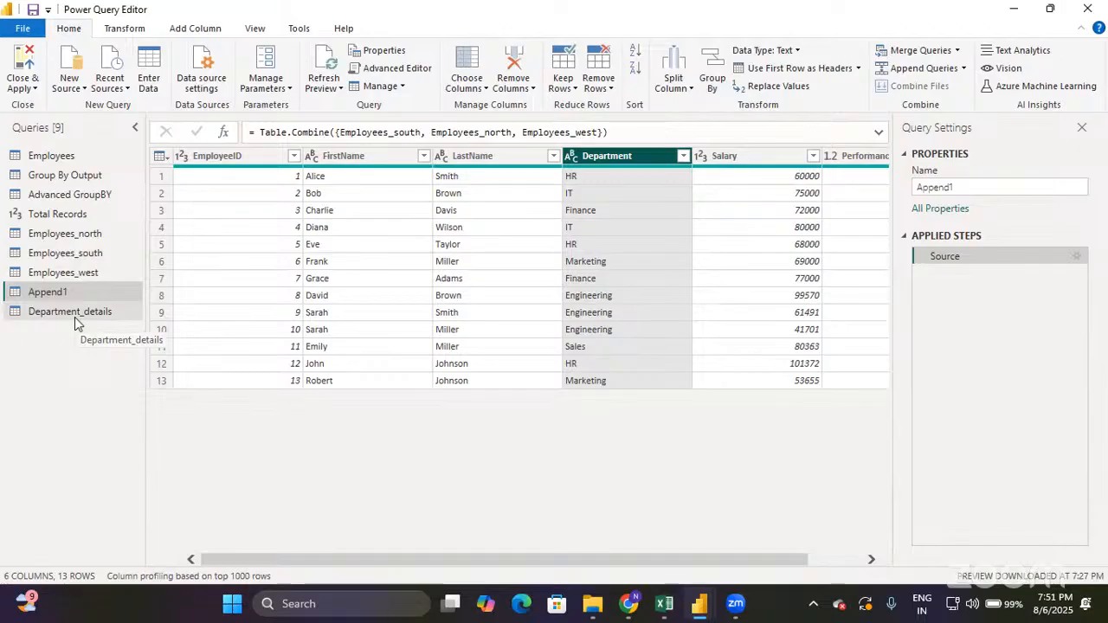
click(957, 52)
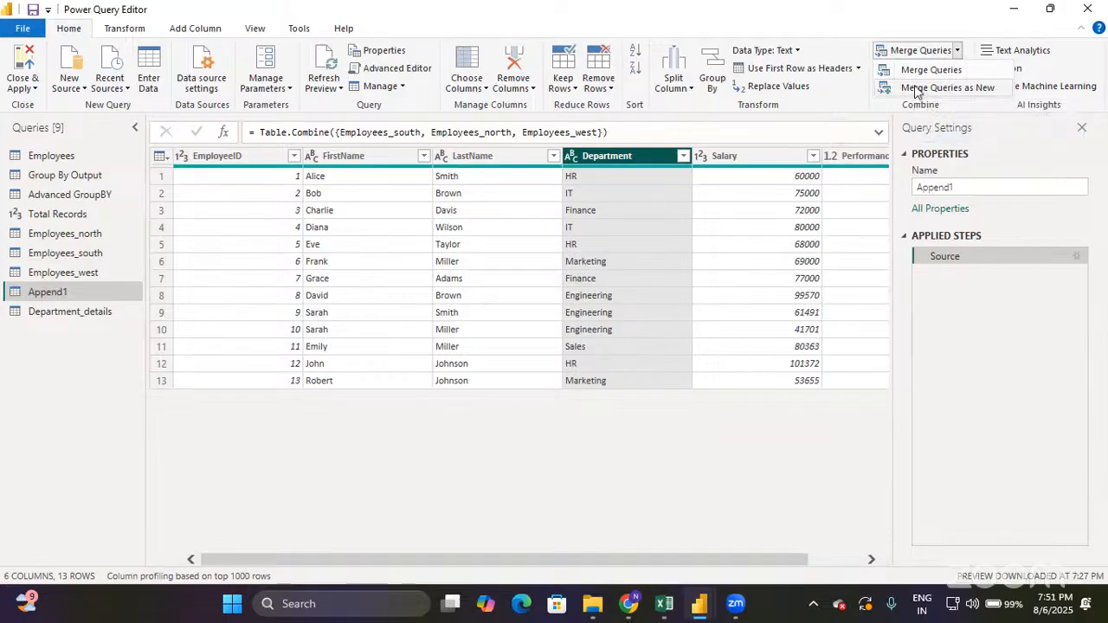
click(916, 90)
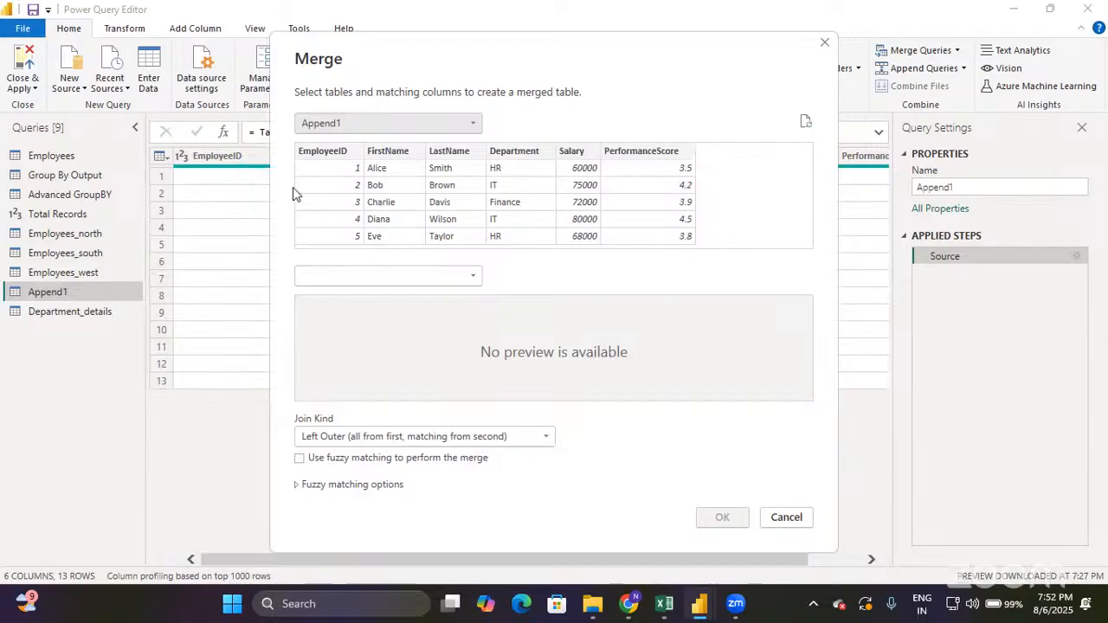
click(453, 277)
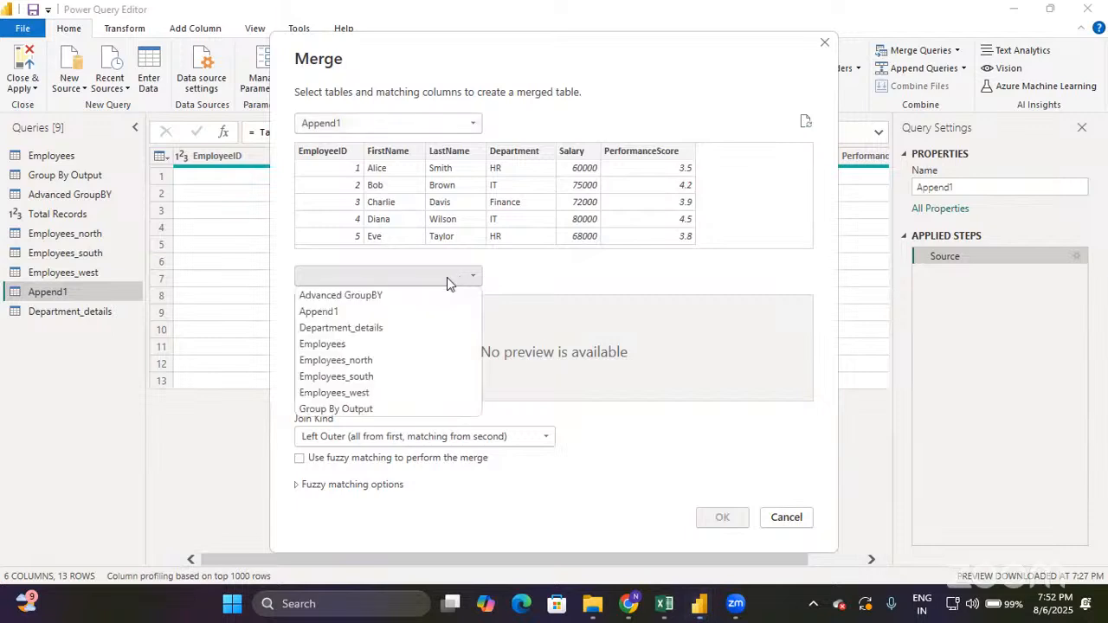
click(386, 327)
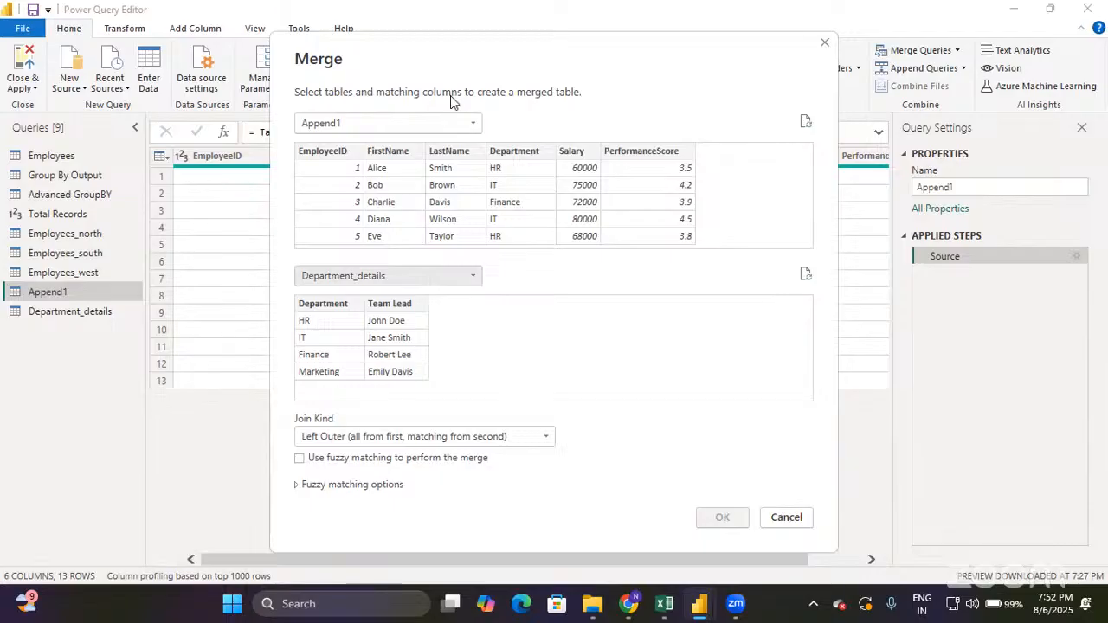
click(518, 157)
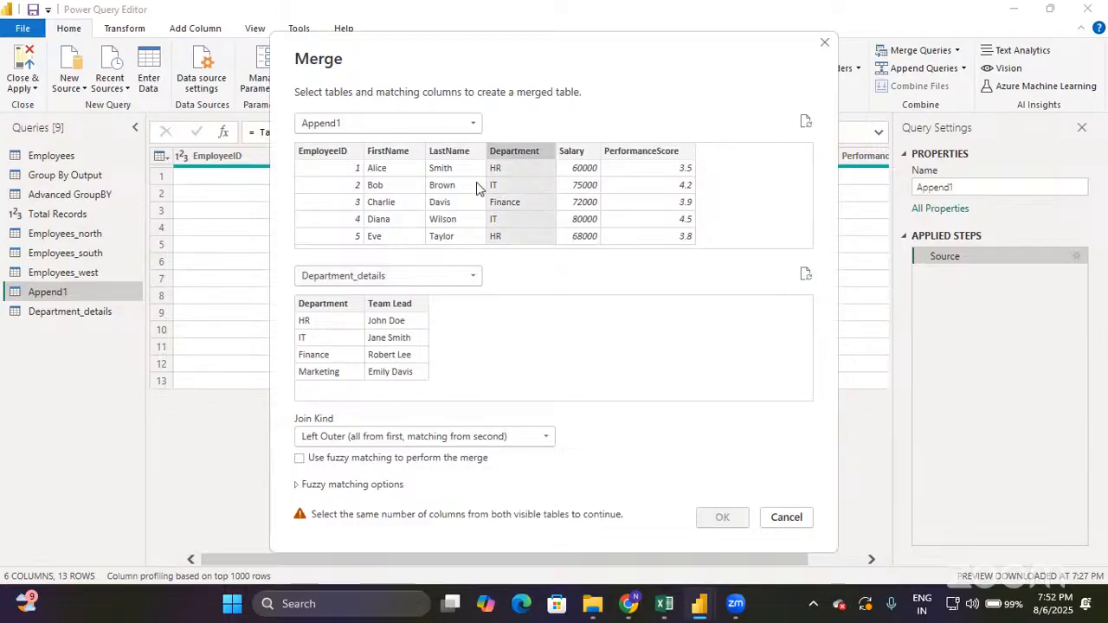
click(333, 309)
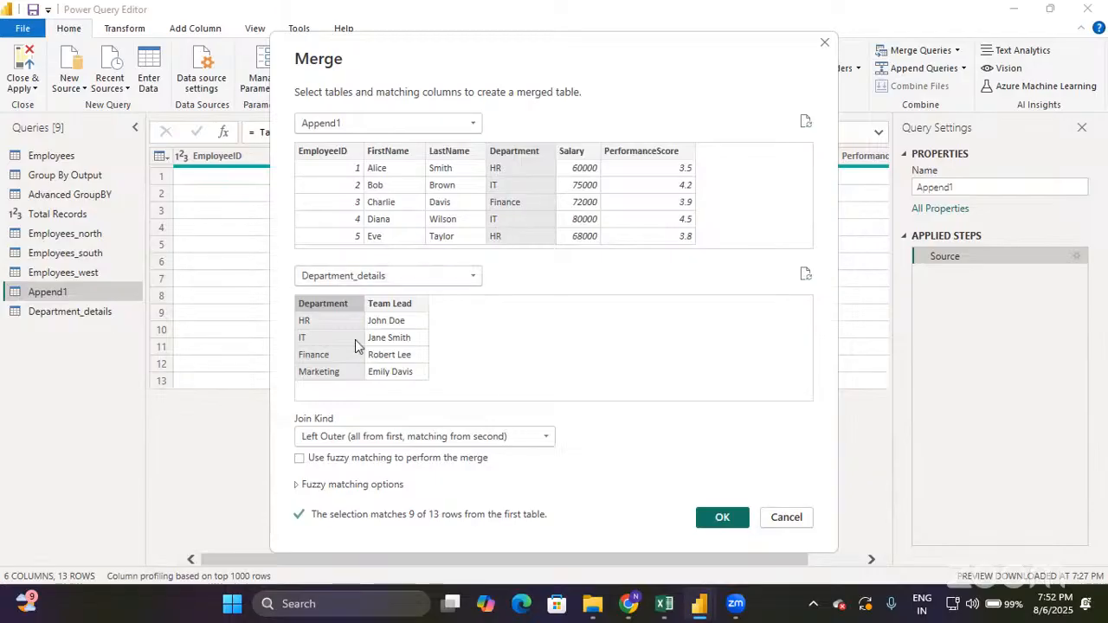
Set the join kind to Inner (only matching rows), enable fuzzy matching and create the merged query.
click(530, 436)
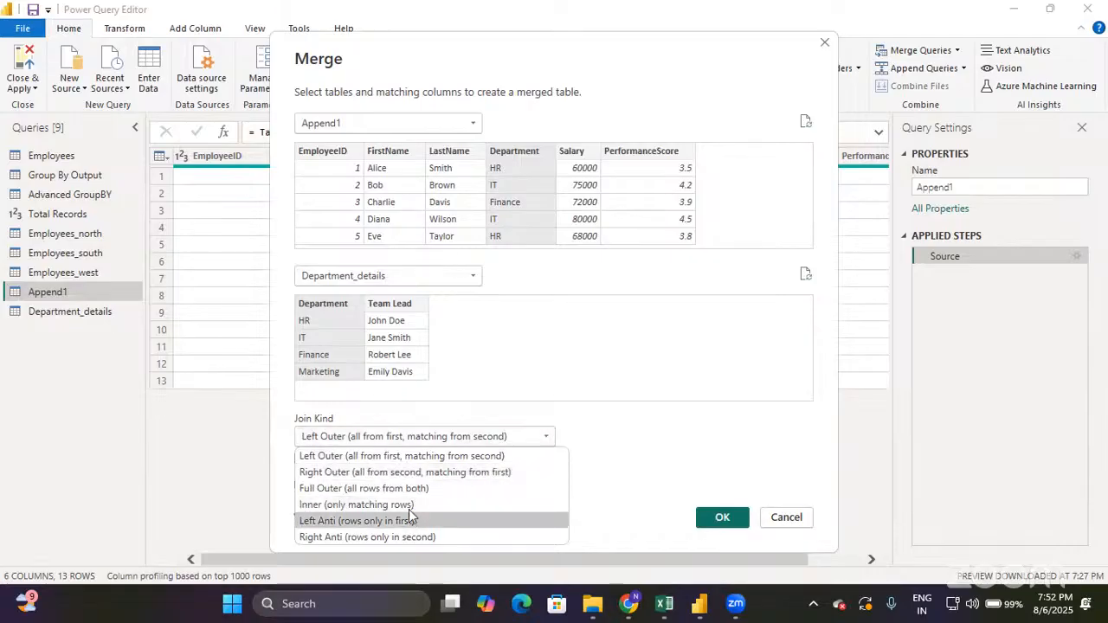
click(345, 505)
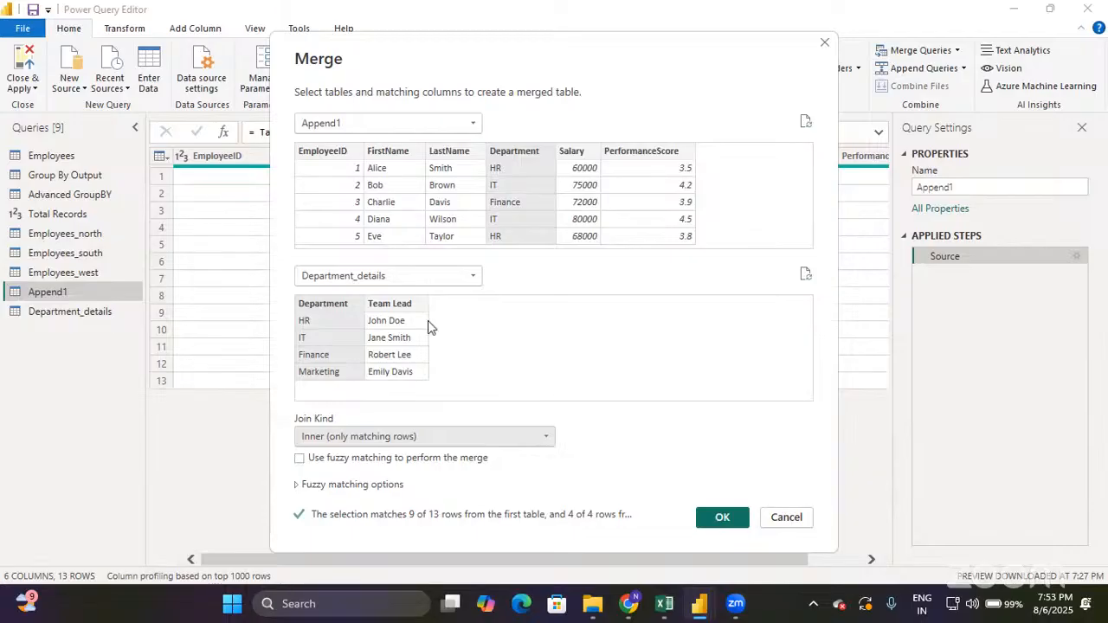
click(301, 459)
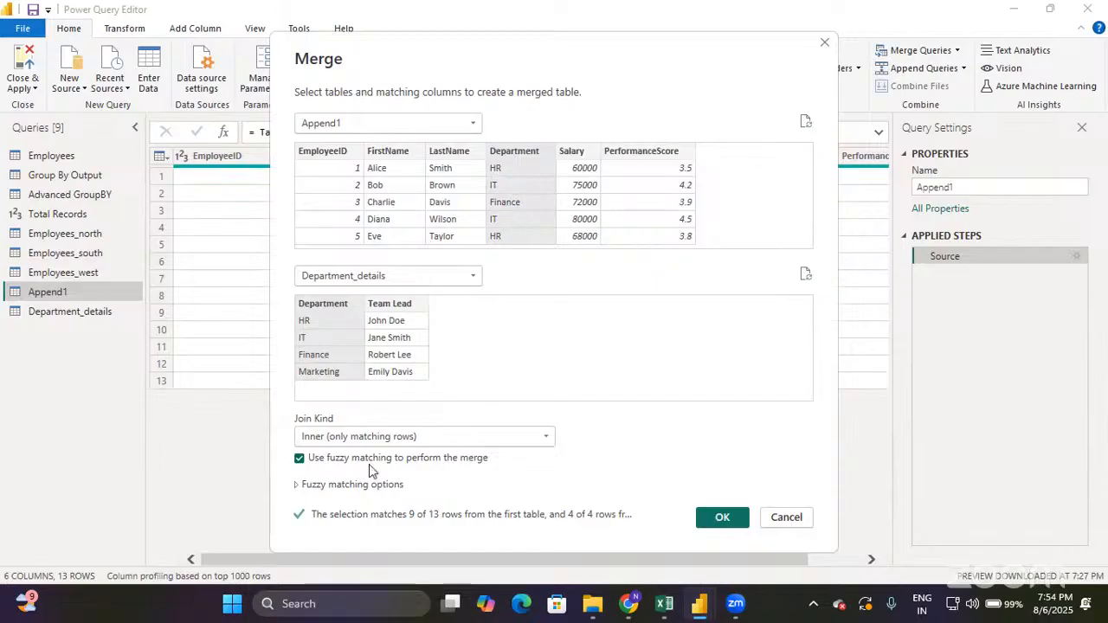
click(719, 517)
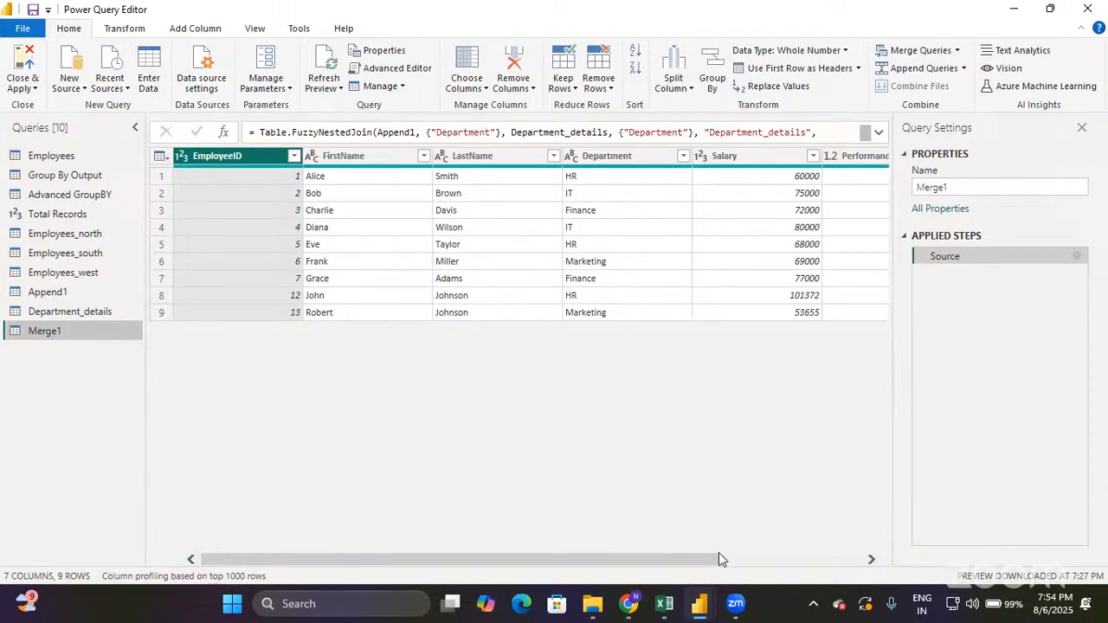
Compare the rows of the merged query with Append1 and inspect the merged query's Department_details column.
drag(708, 558, 459, 559)
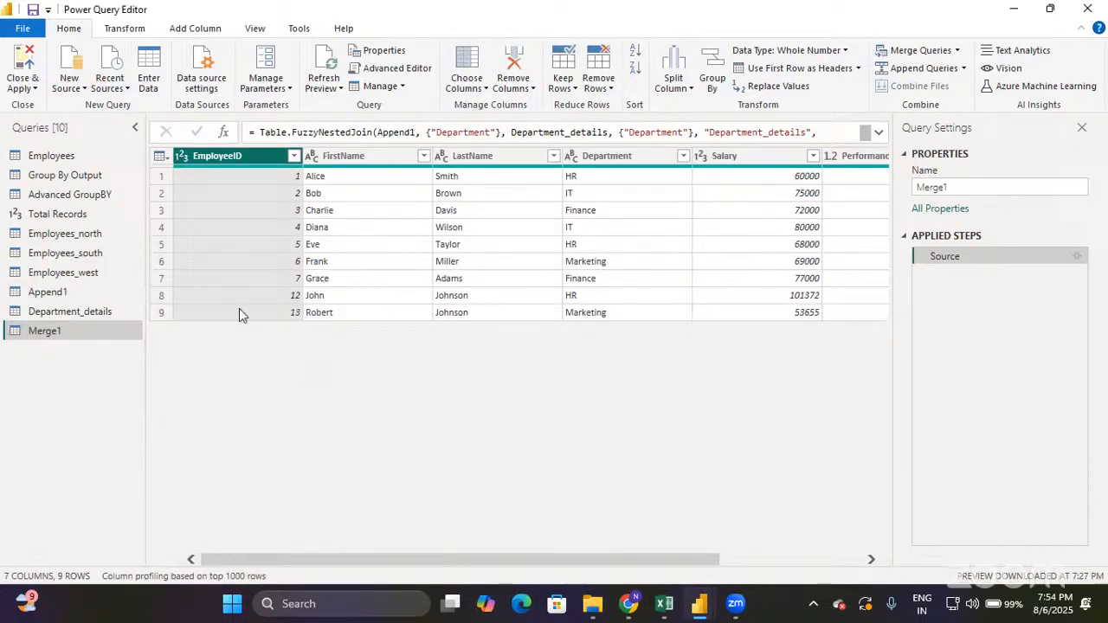
click(88, 293)
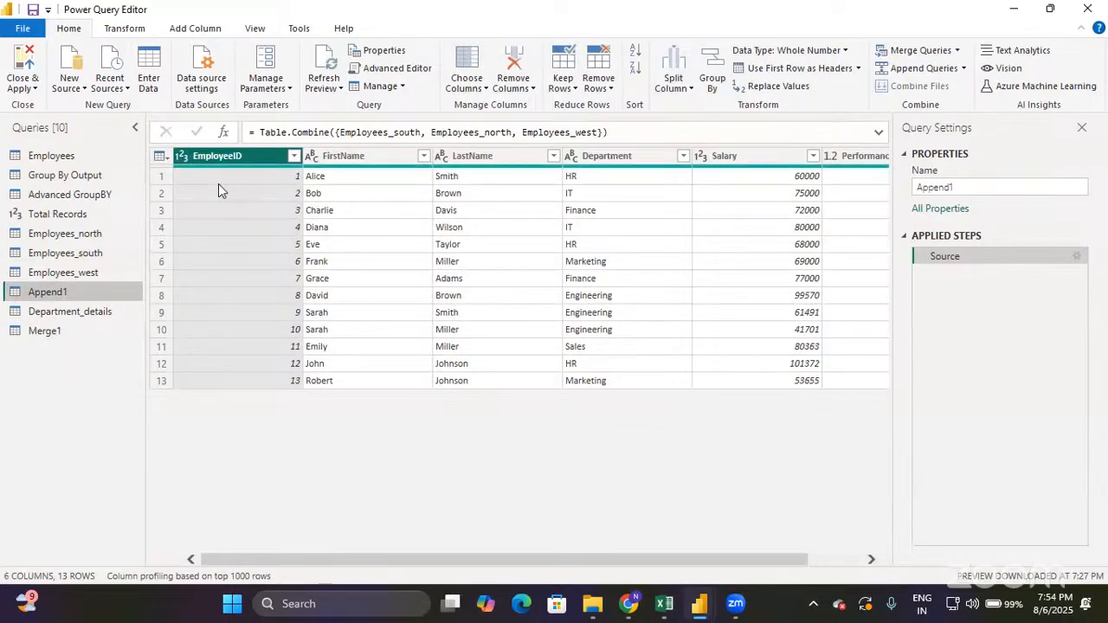
click(97, 332)
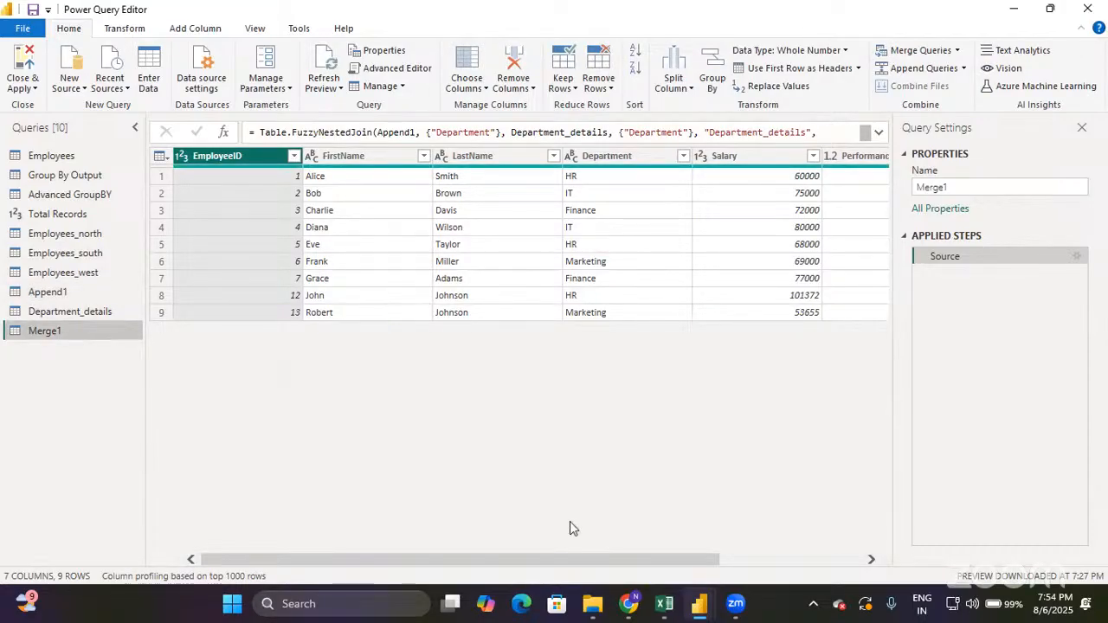
drag(677, 555, 928, 548)
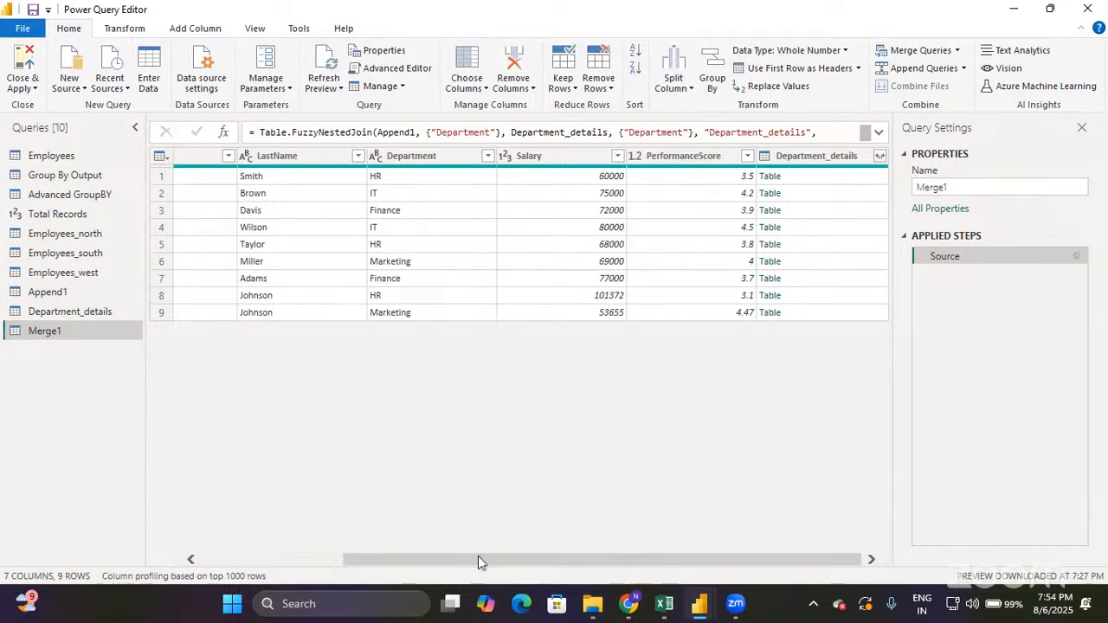
drag(478, 559, 285, 559)
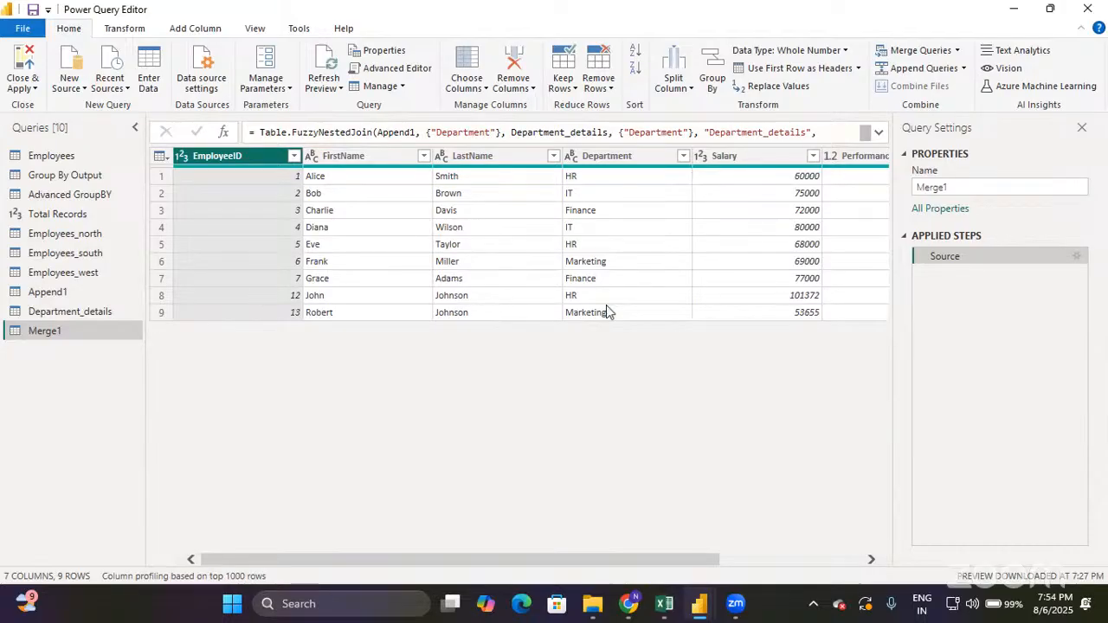
Expand the merged query's Department_details column into Department and Team Lead, using the original column name as prefix.
drag(703, 562, 898, 554)
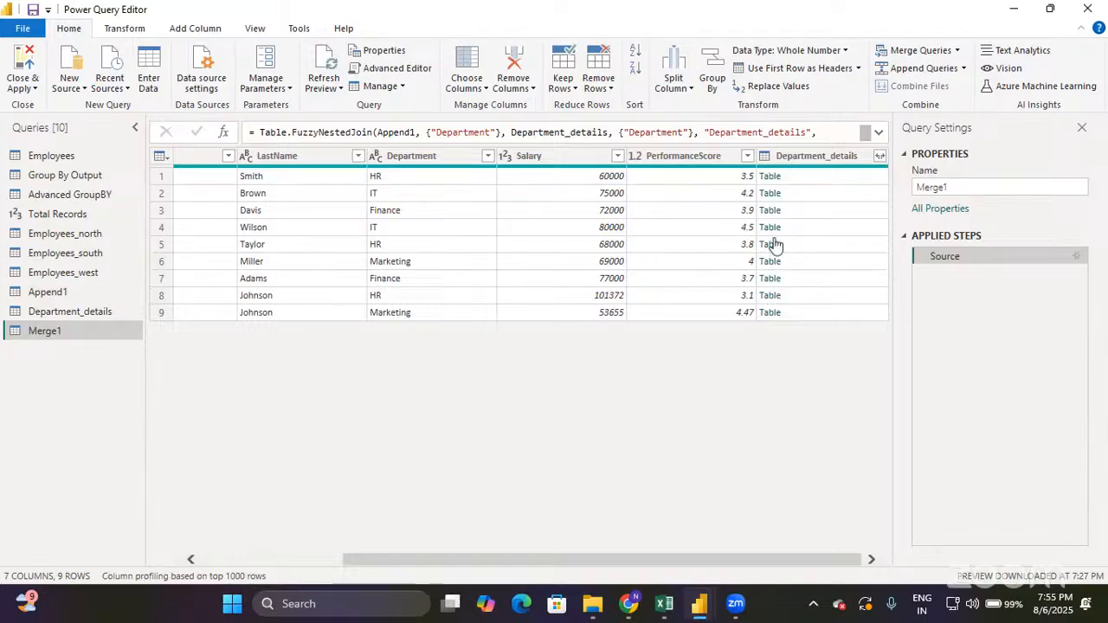
click(880, 156)
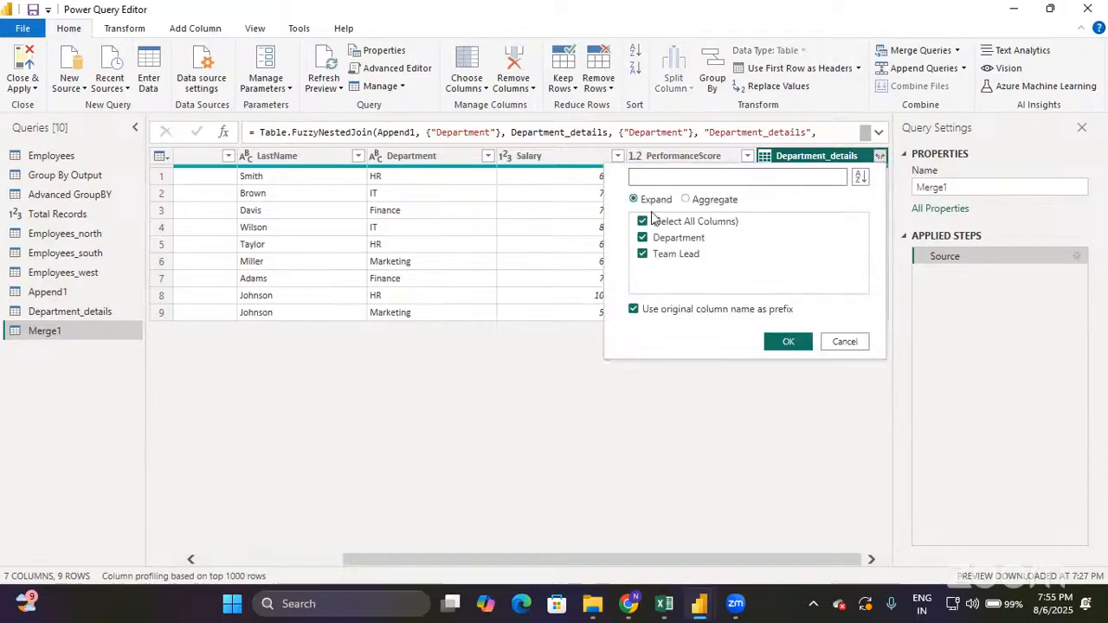
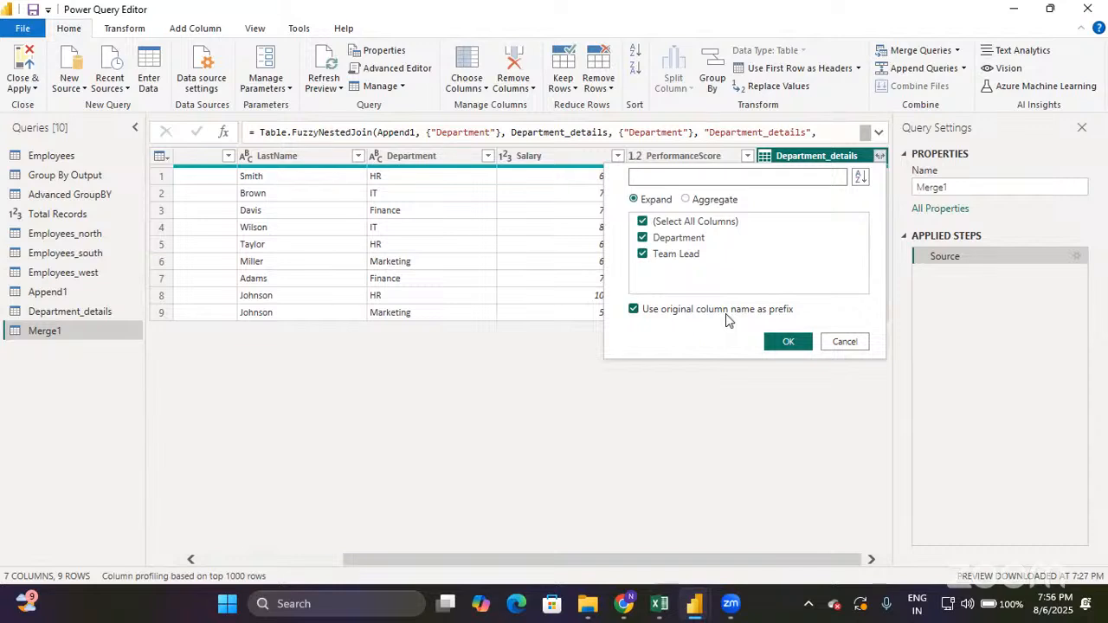
click(788, 343)
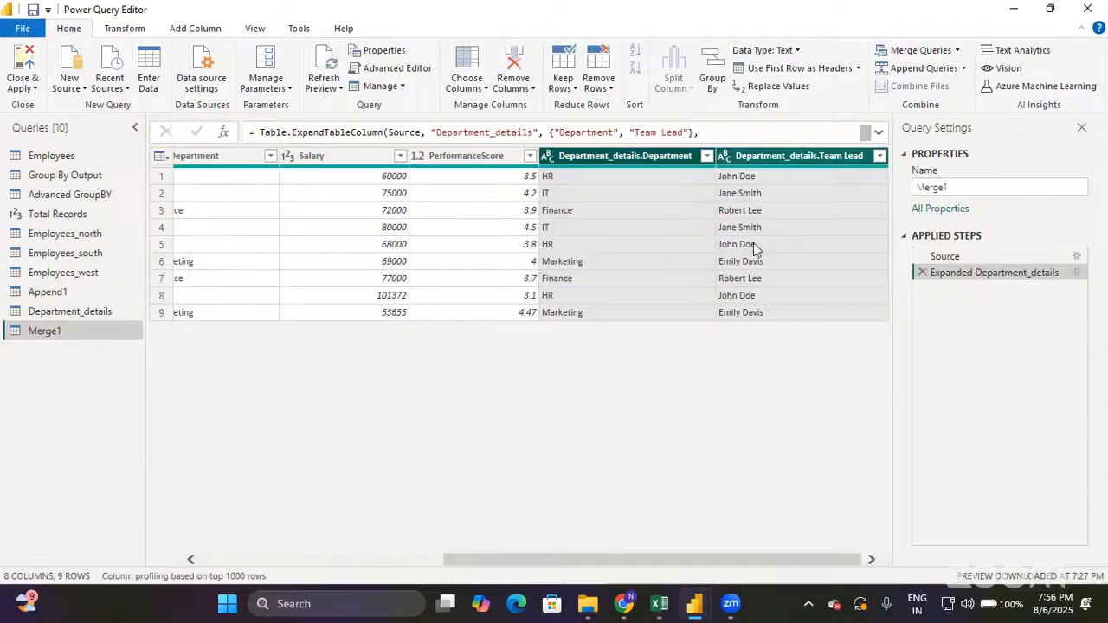
Compare the Department column of the merged query with the expanded Department_details columns.
scroll(754, 244, left, 6)
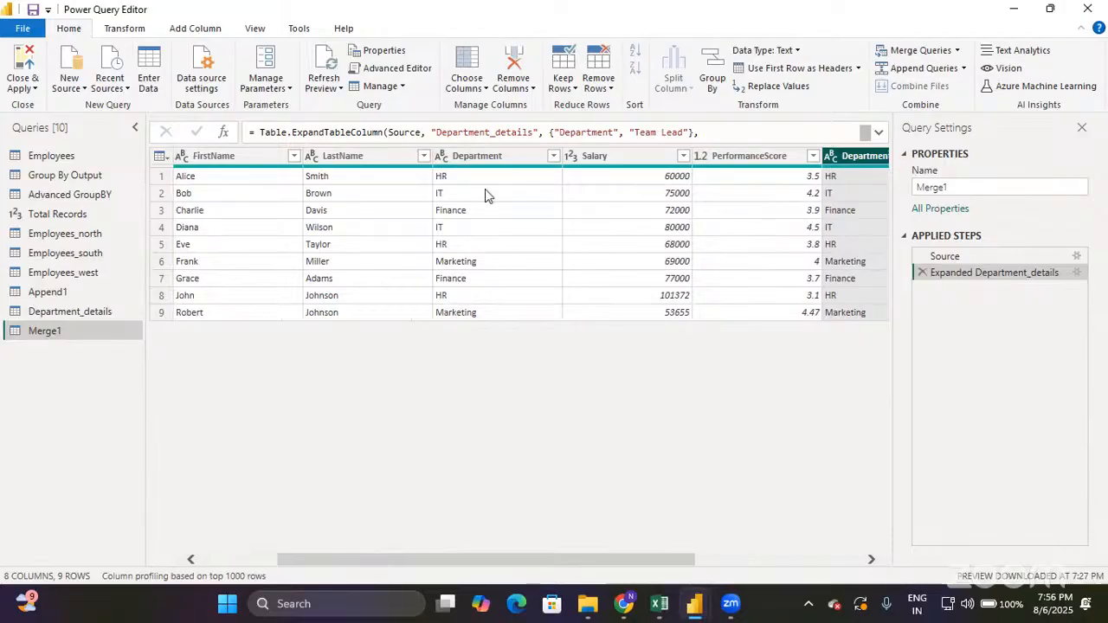
click(476, 158)
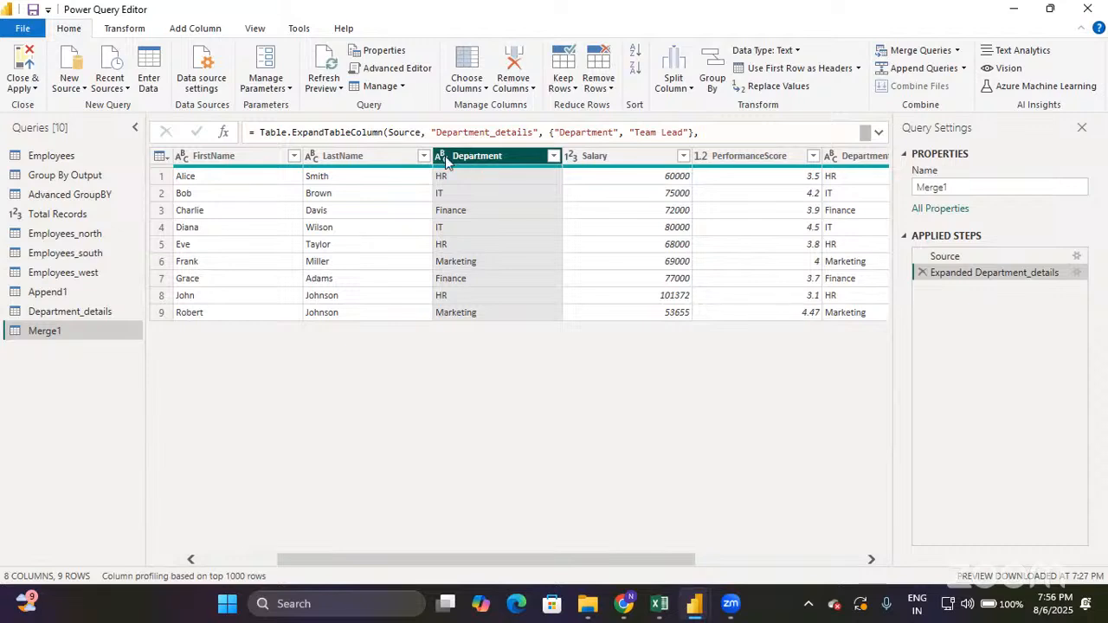
scroll(611, 212, right, 3)
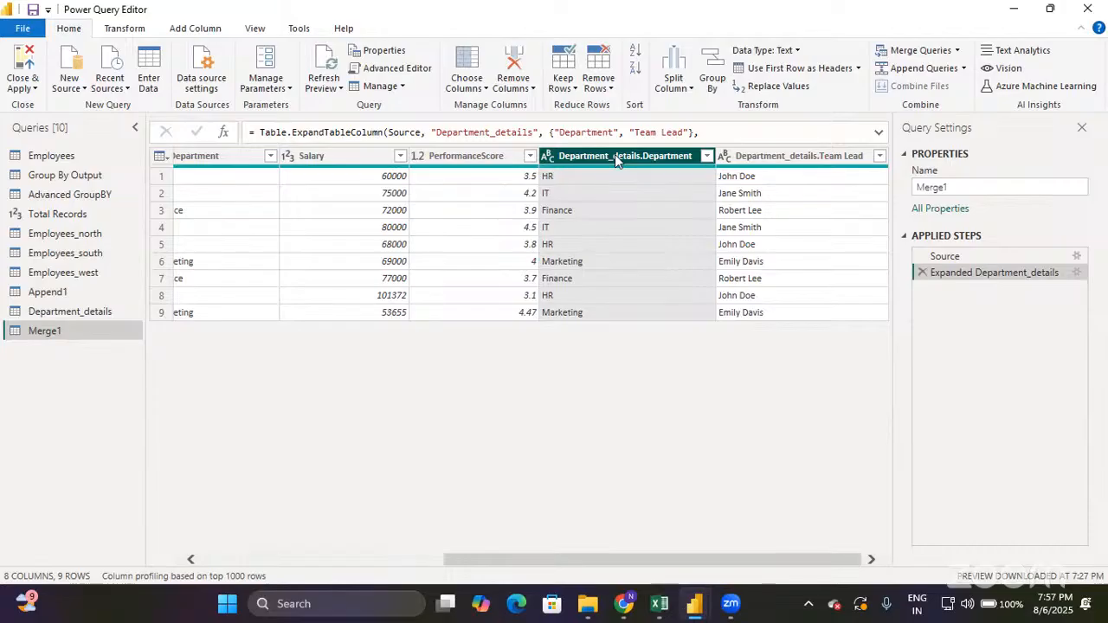
scroll(483, 330, left, 5)
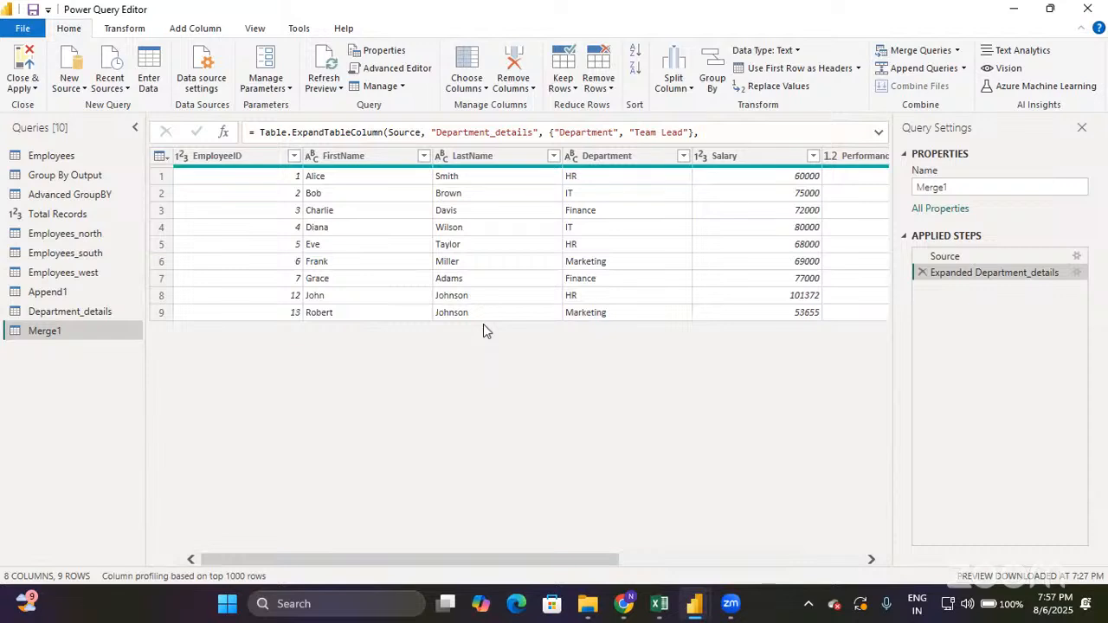
scroll(483, 325, right, 5)
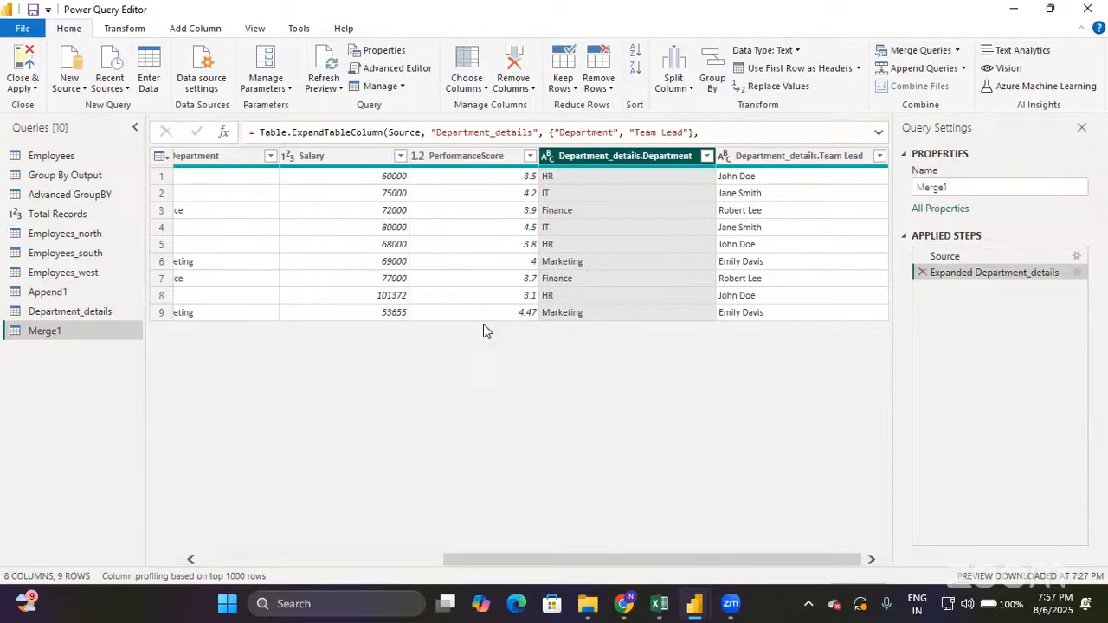
Compare the departments in Append1 with those in Department_details, and return to the Merge1 query.
click(107, 298)
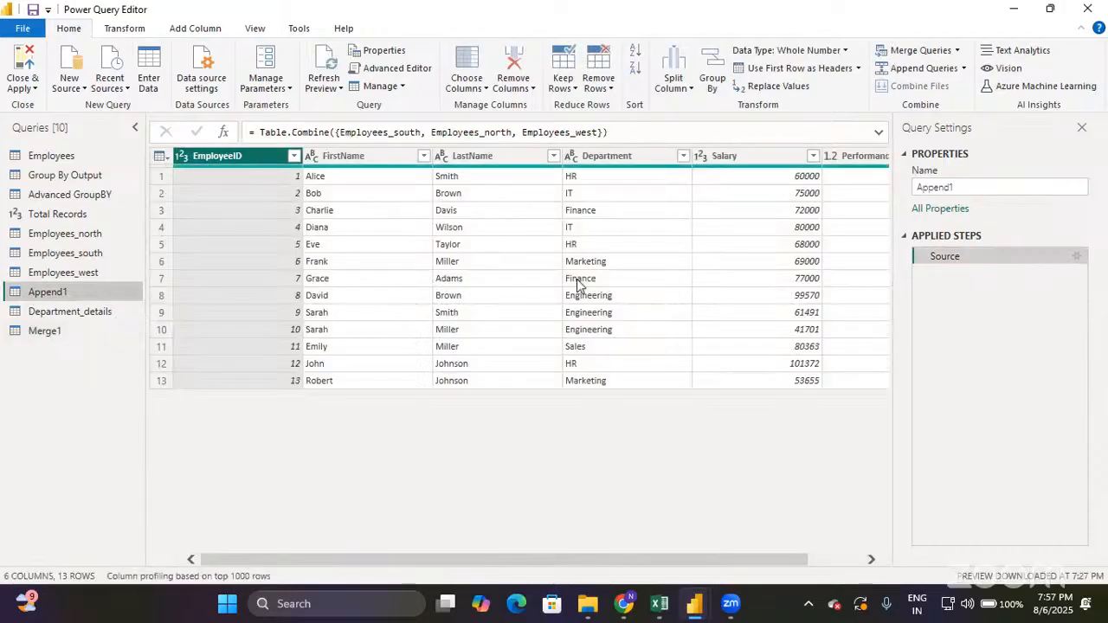
scroll(577, 279, right, 3)
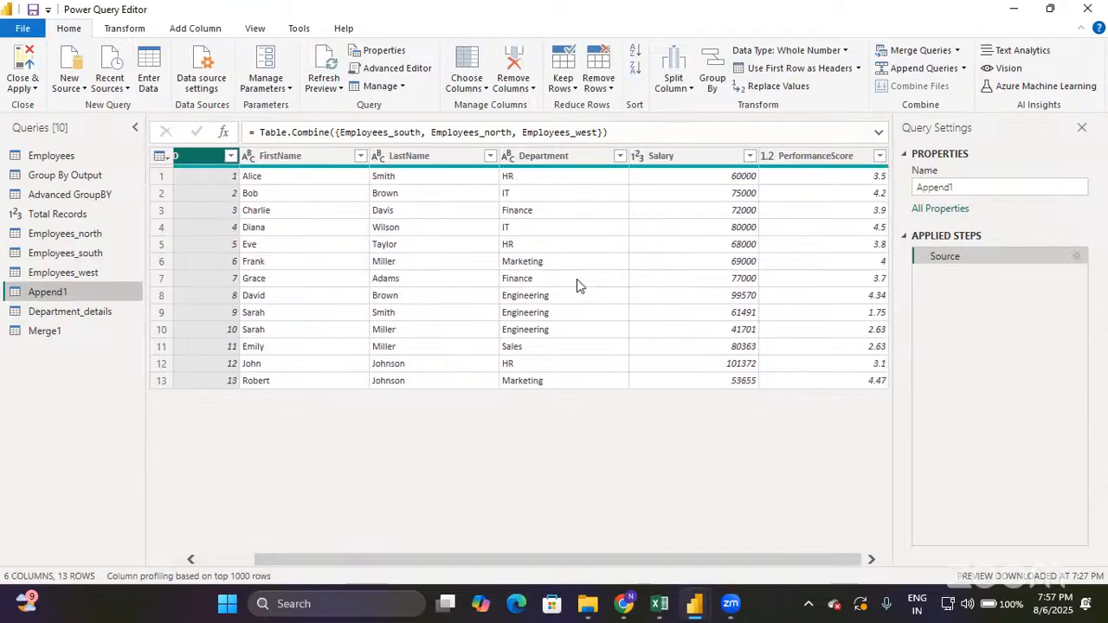
click(122, 310)
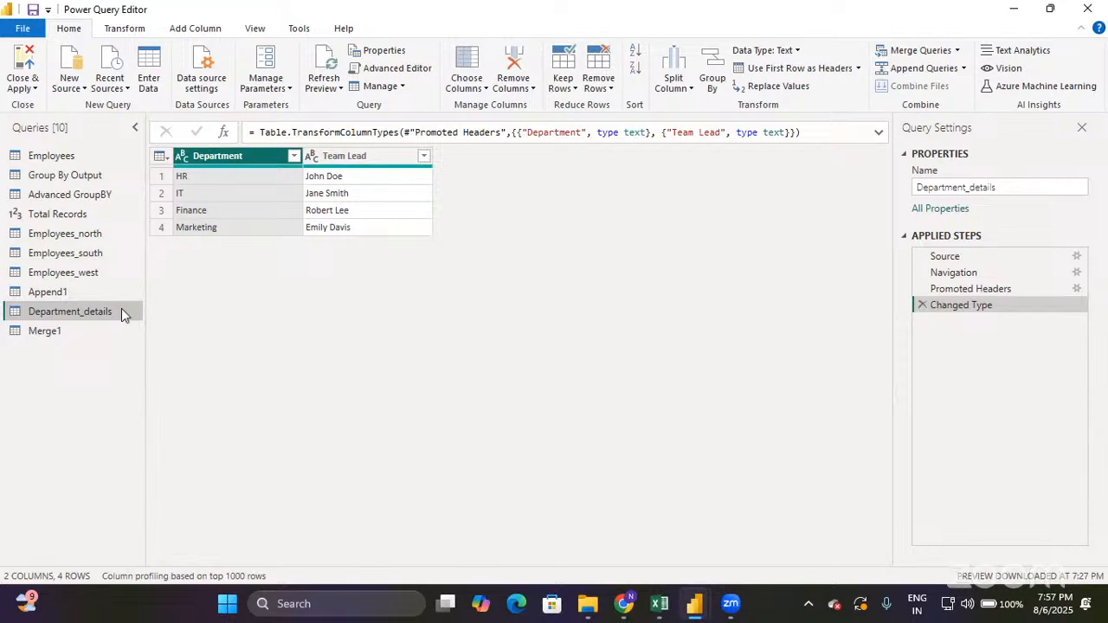
click(88, 298)
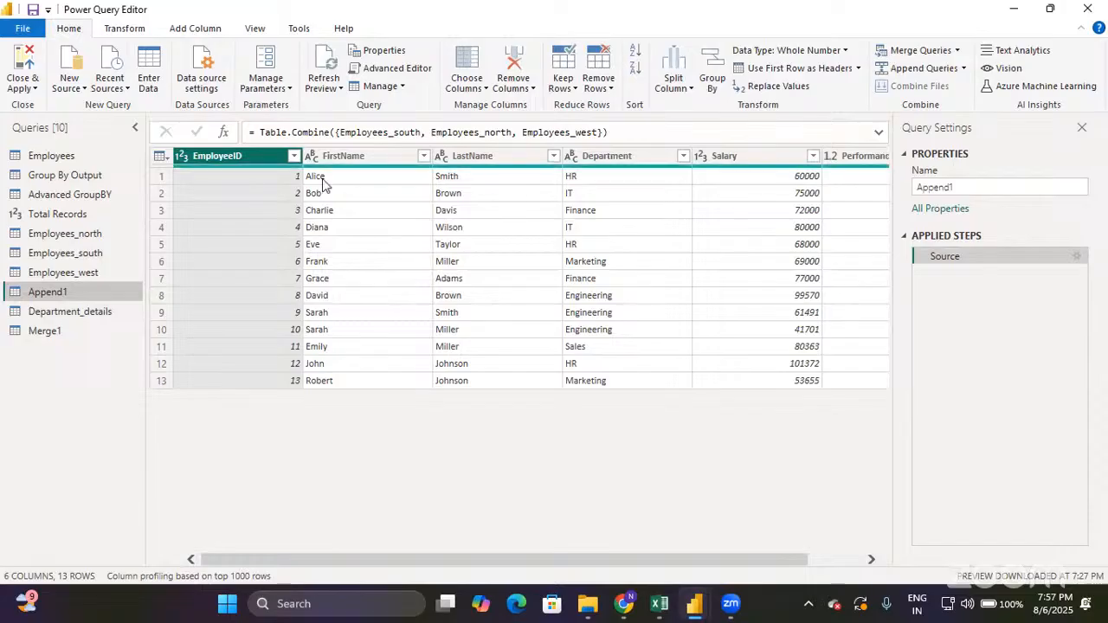
click(99, 317)
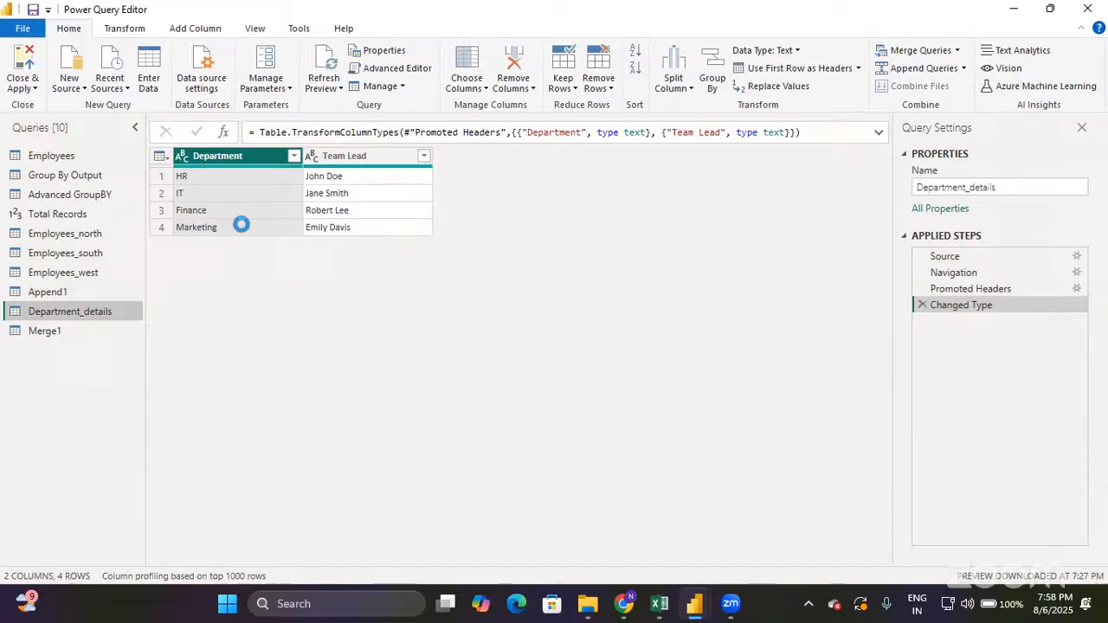
click(104, 291)
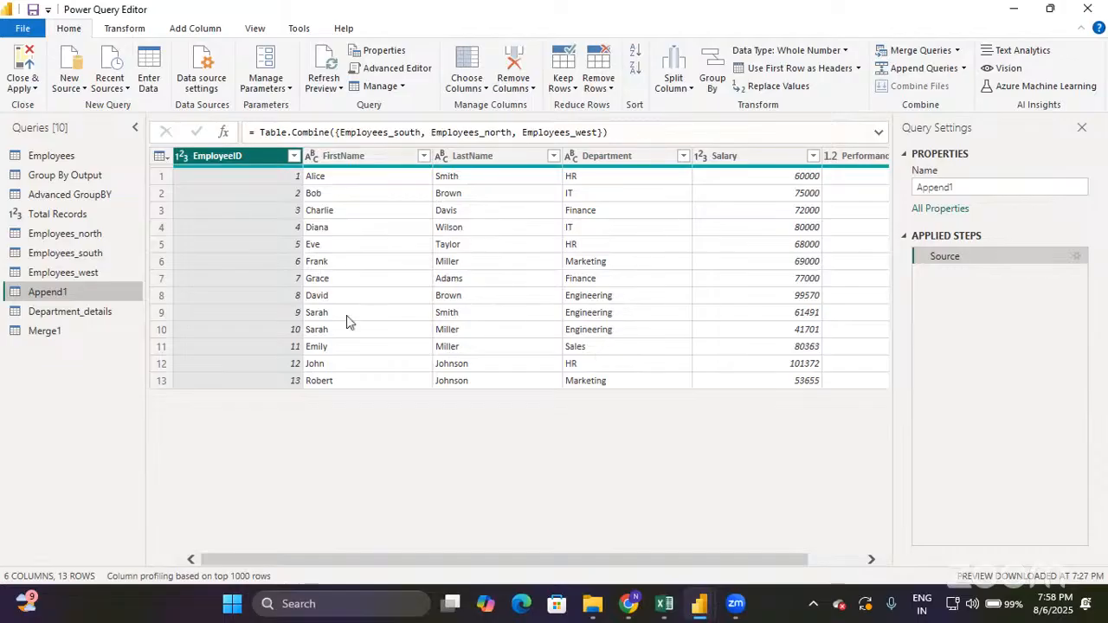
click(86, 311)
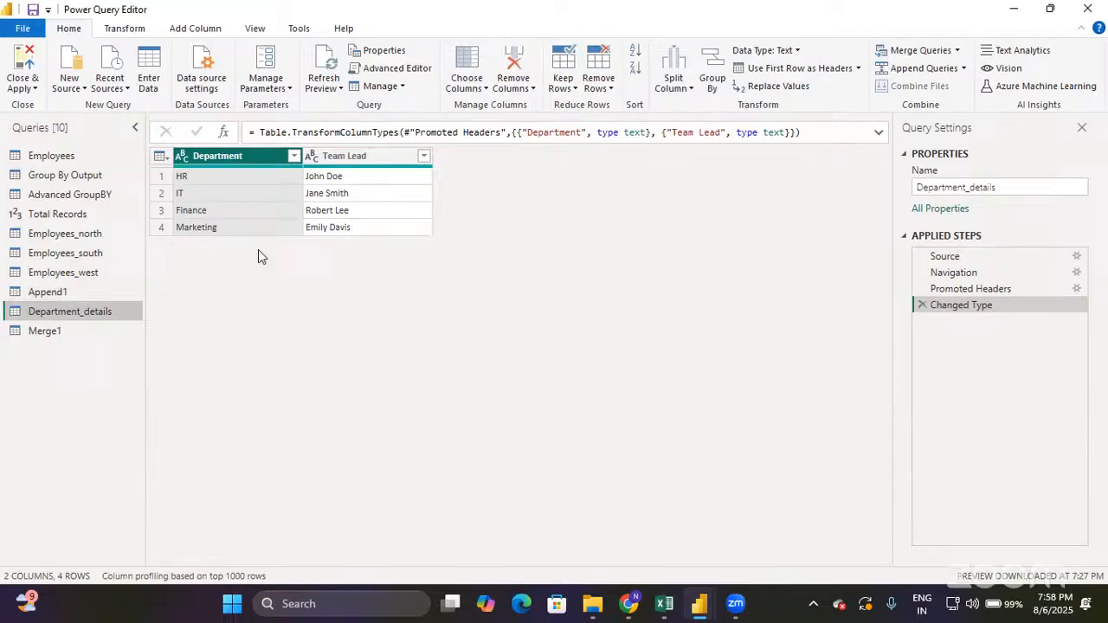
click(106, 333)
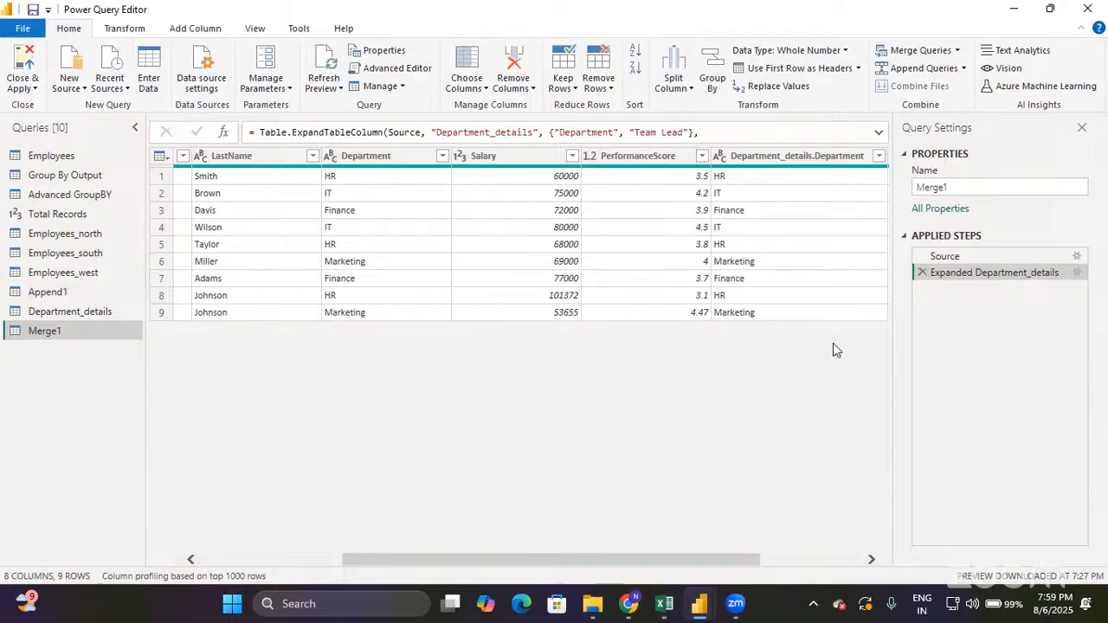
Review the expansion settings of Merge1, then change the merge's join kind to Full Outer (all rows from both).
click(1077, 273)
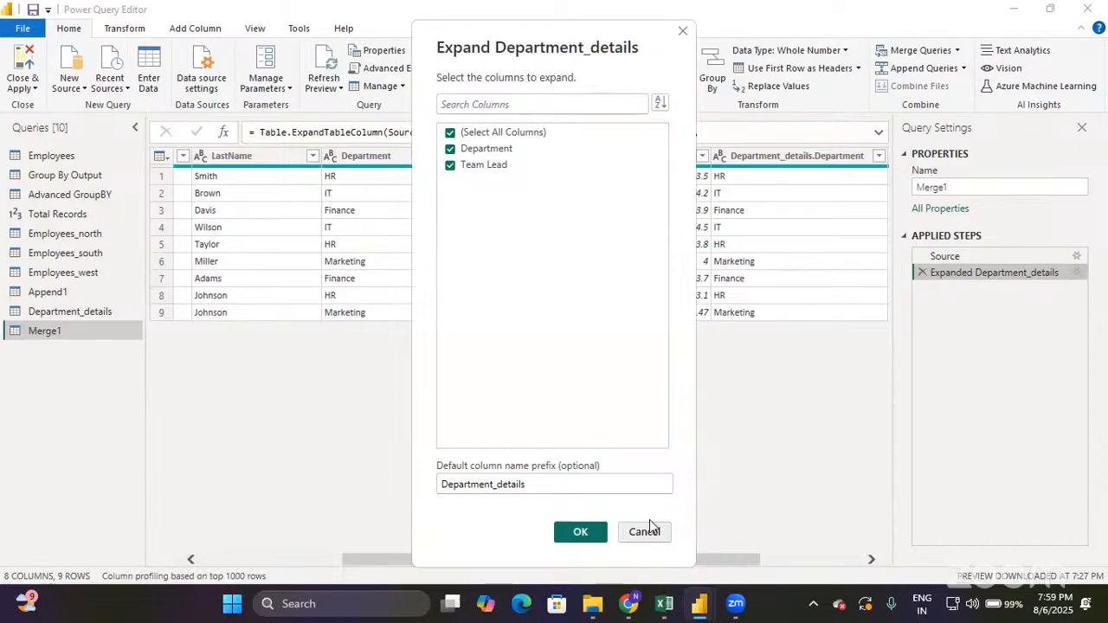
click(683, 31)
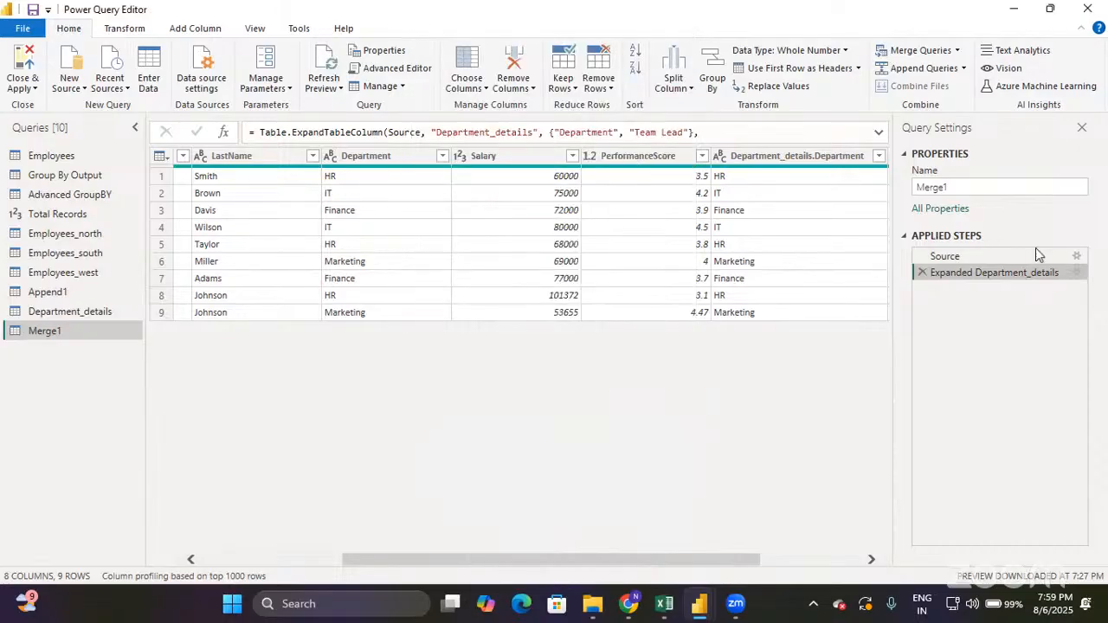
click(1075, 255)
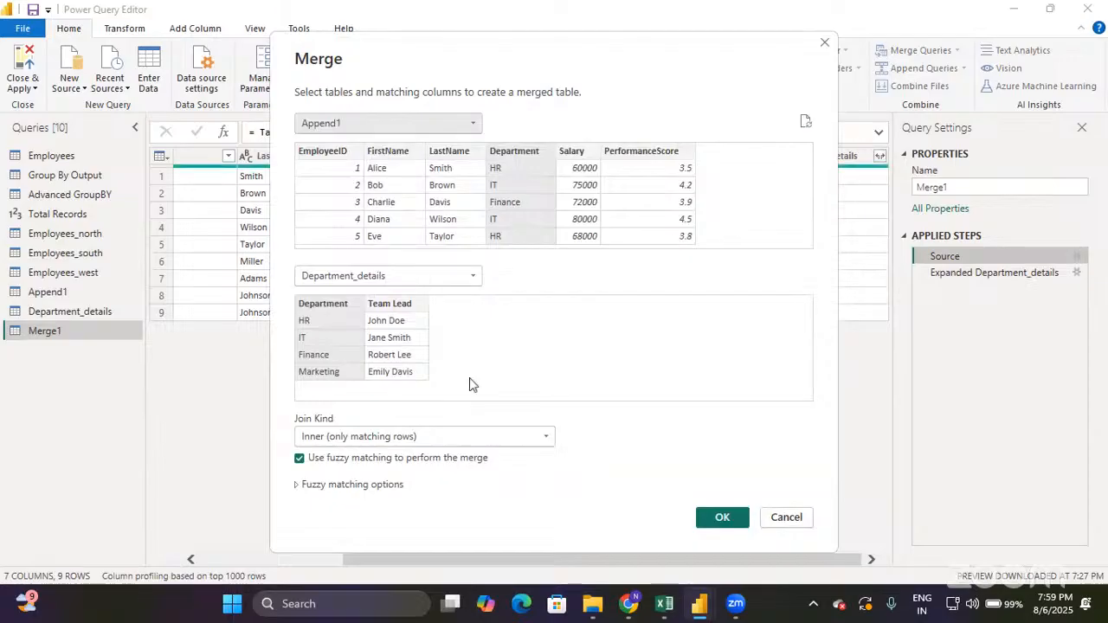
click(485, 437)
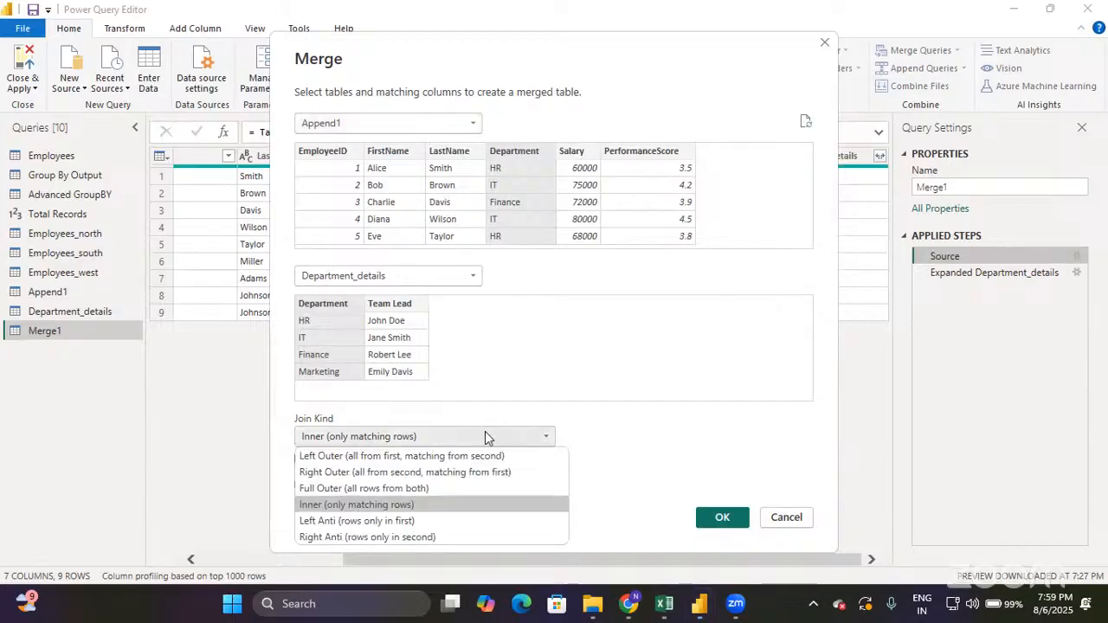
click(431, 490)
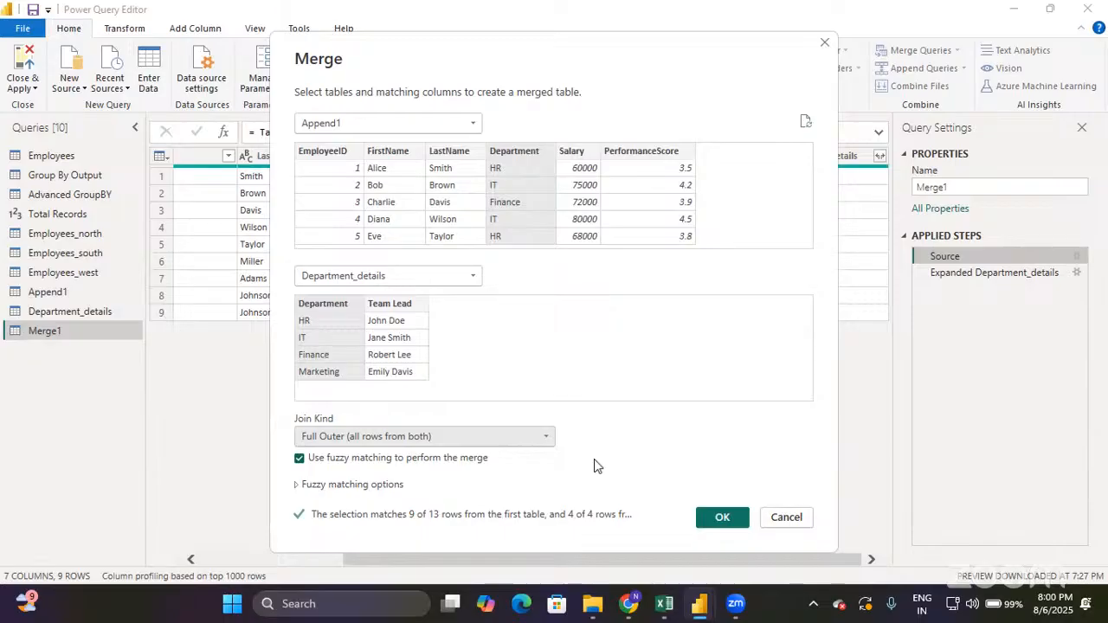
click(719, 516)
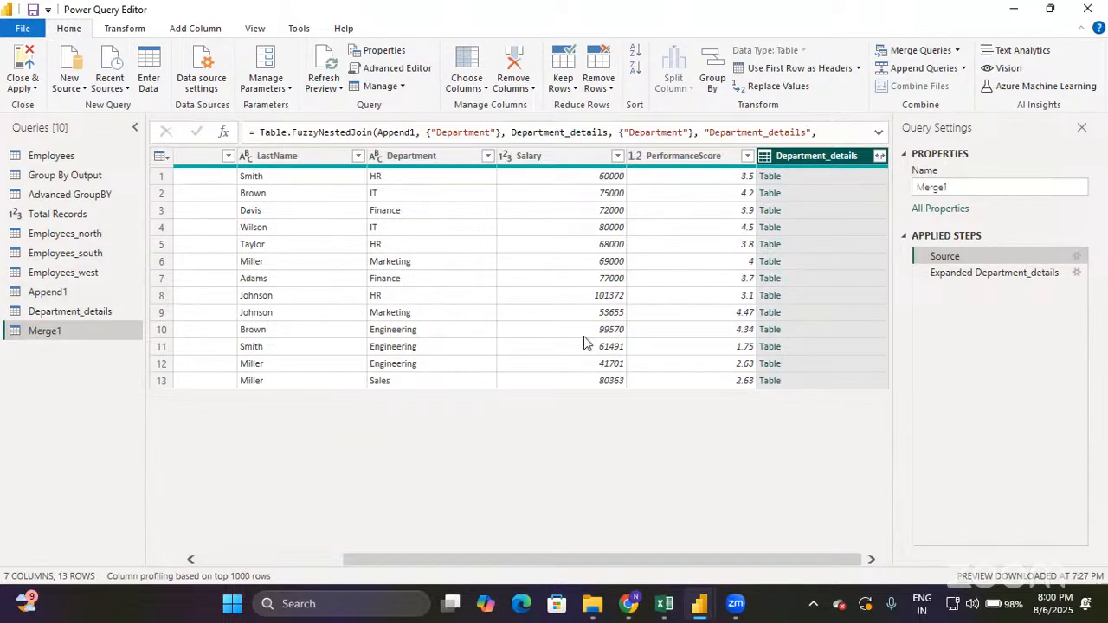
Insert a new expansion of Department_details with Department and Team Lead after Source, and delete both expansion steps from Merge1.
click(878, 156)
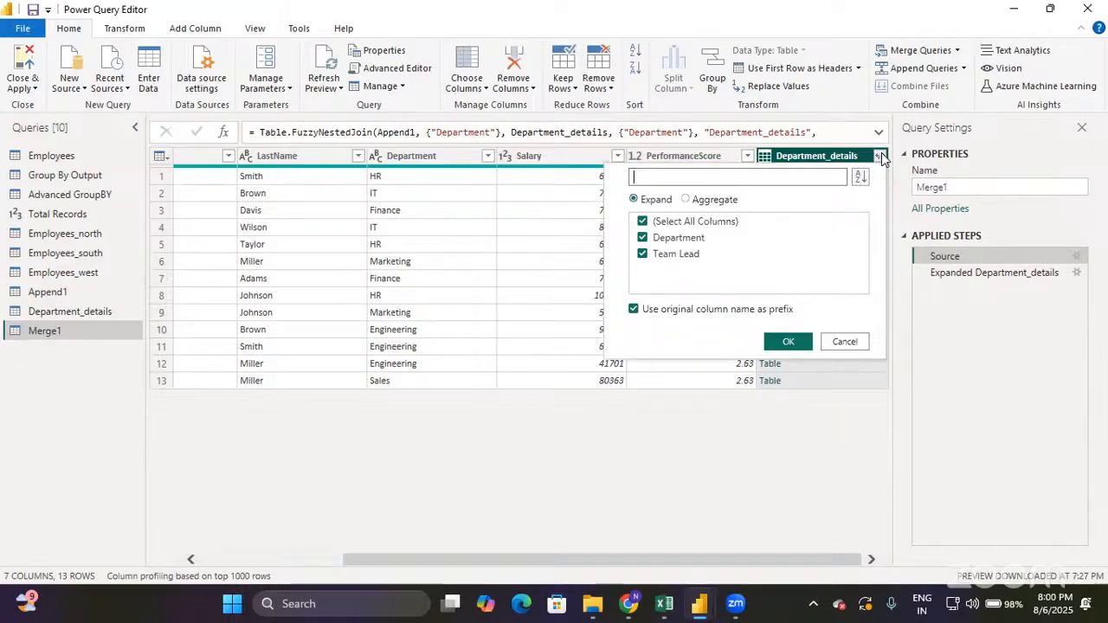
click(790, 341)
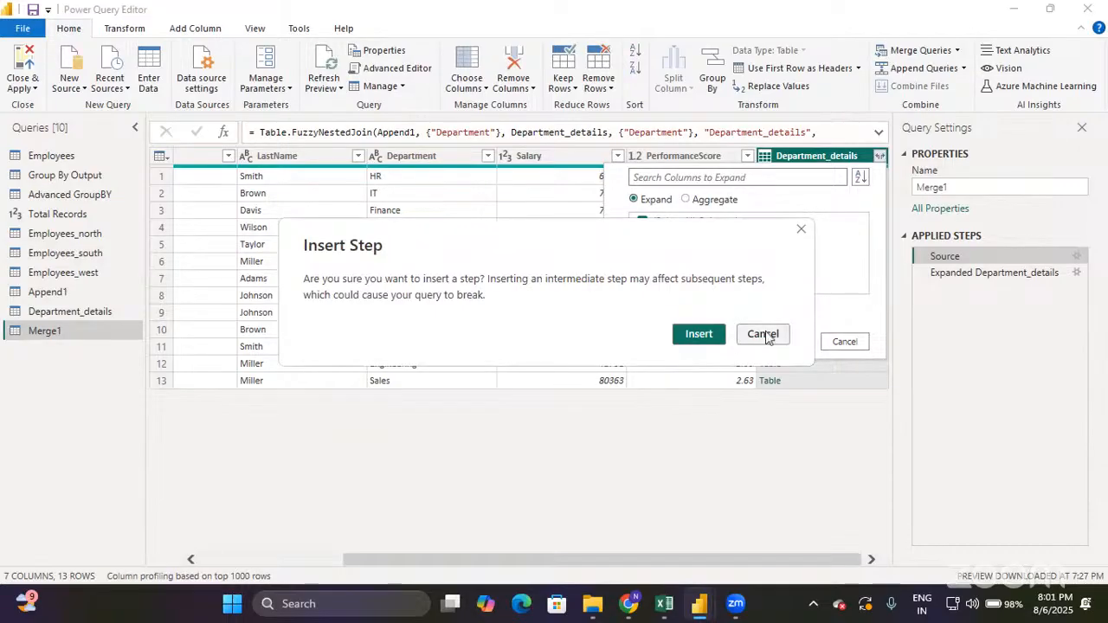
click(711, 339)
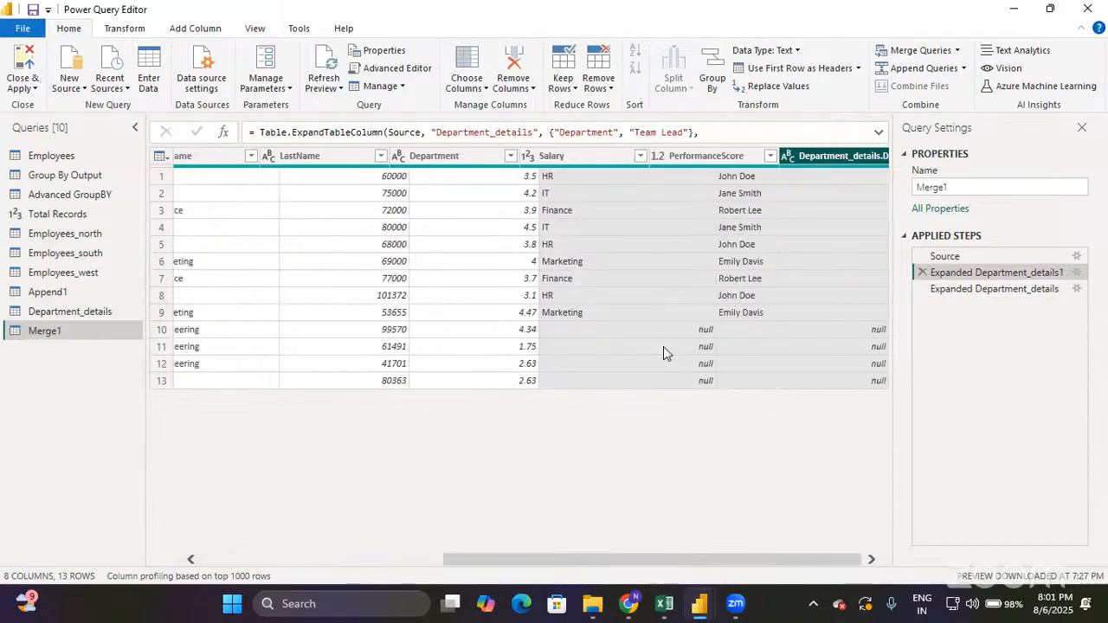
click(923, 289)
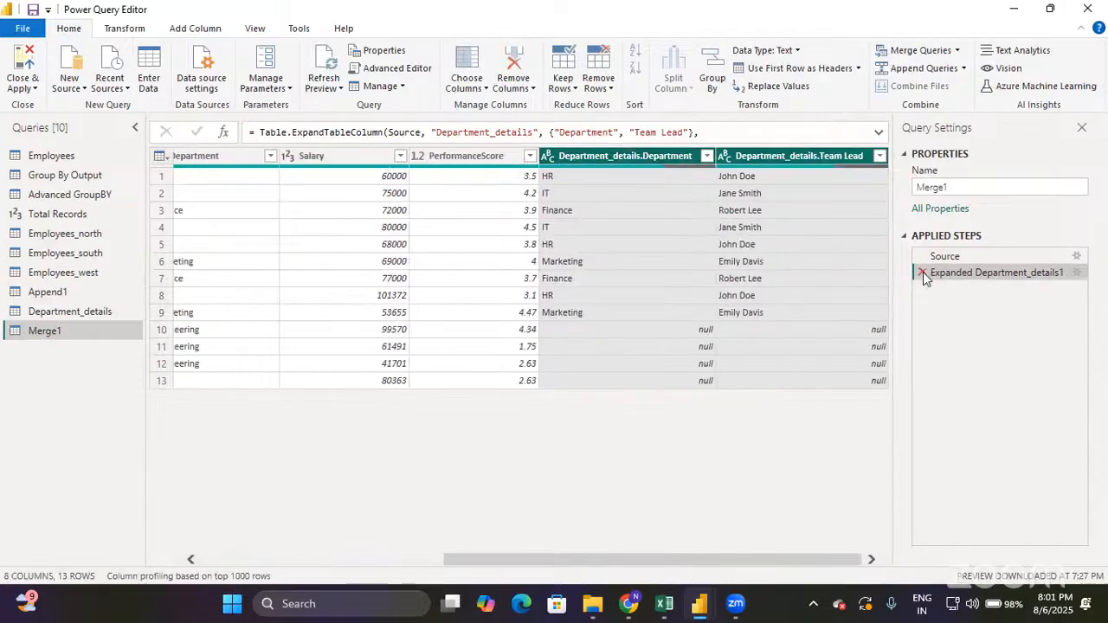
click(923, 272)
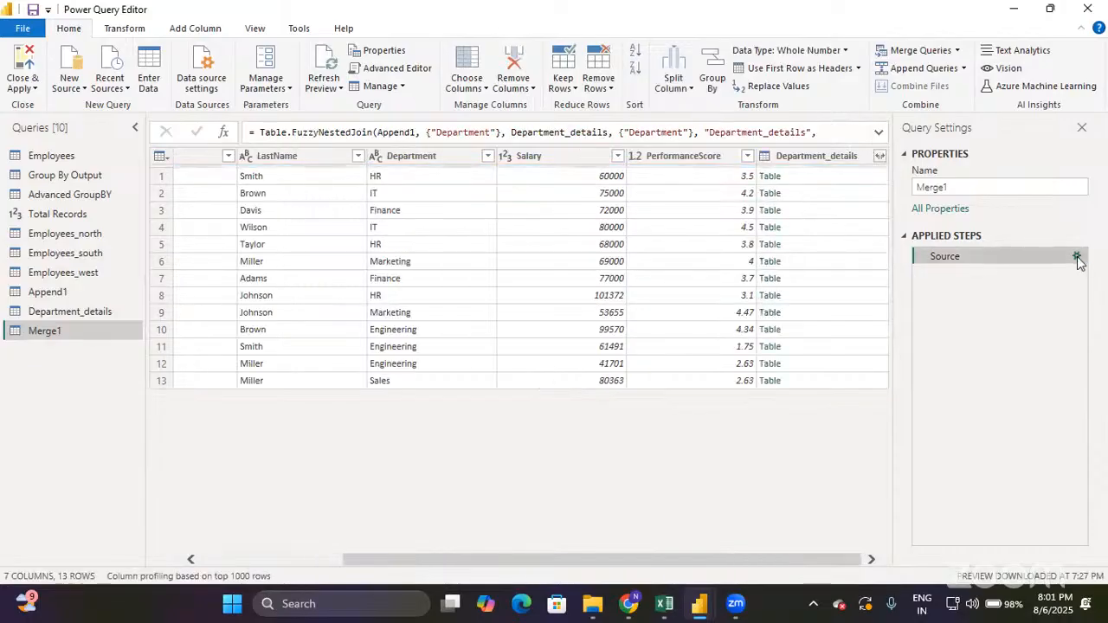
Edit the Source step of Merge1 and set the join kind to Left Outer (all from first, matching from second).
click(1077, 258)
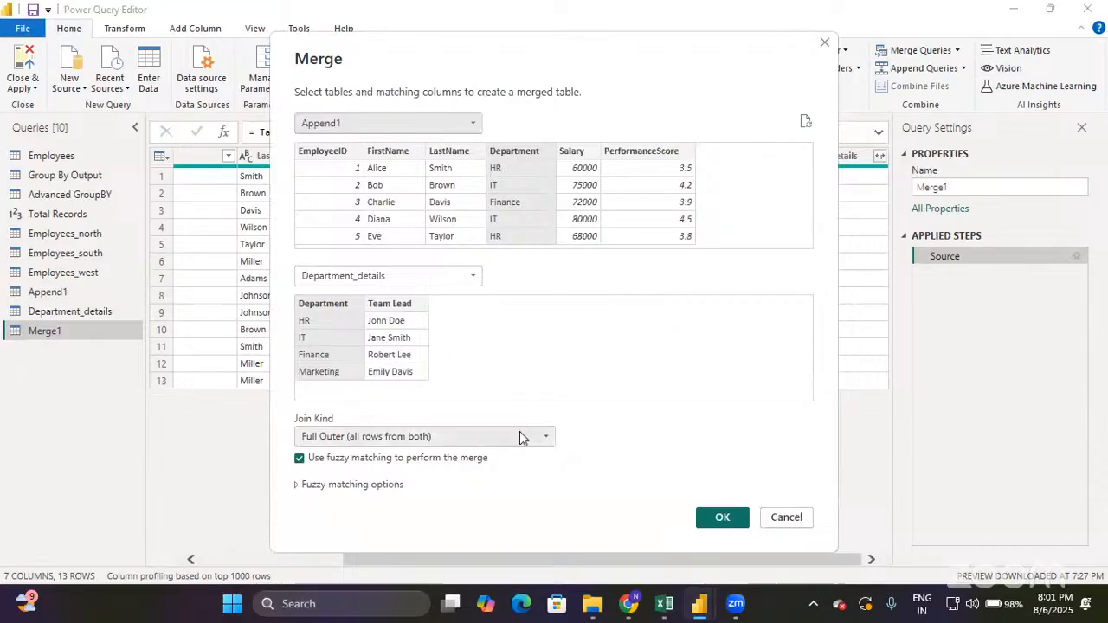
click(522, 438)
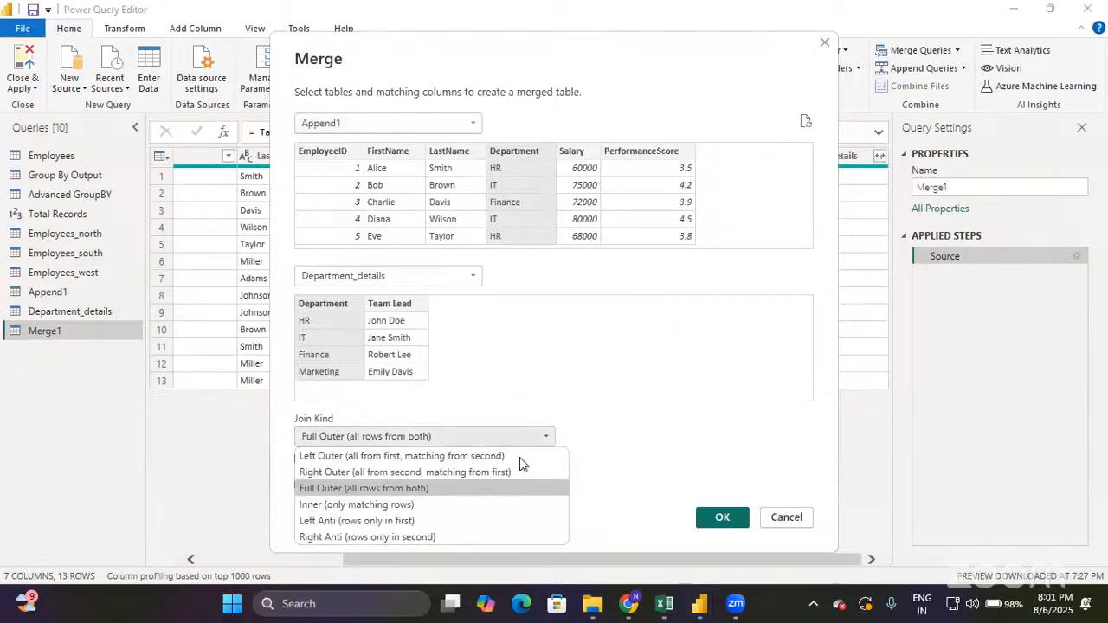
click(520, 457)
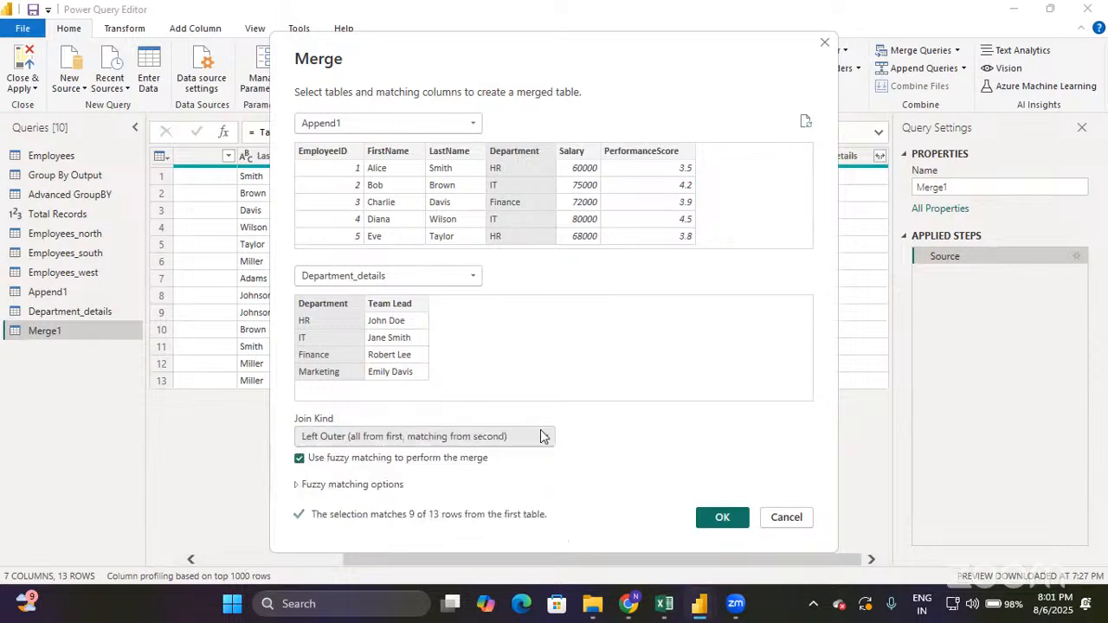
click(541, 435)
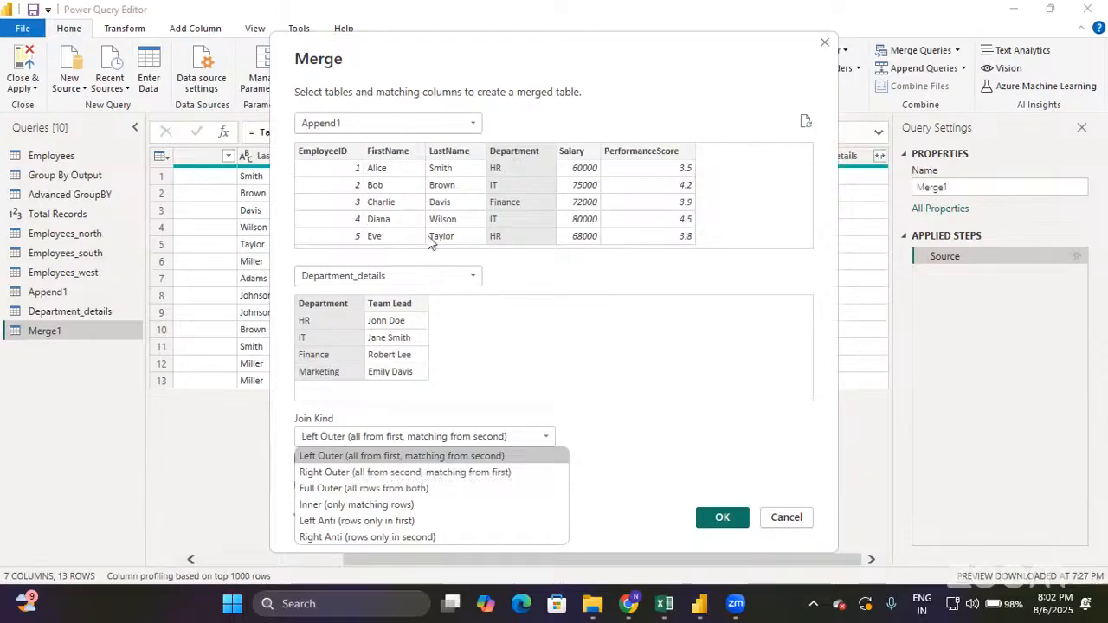
click(469, 452)
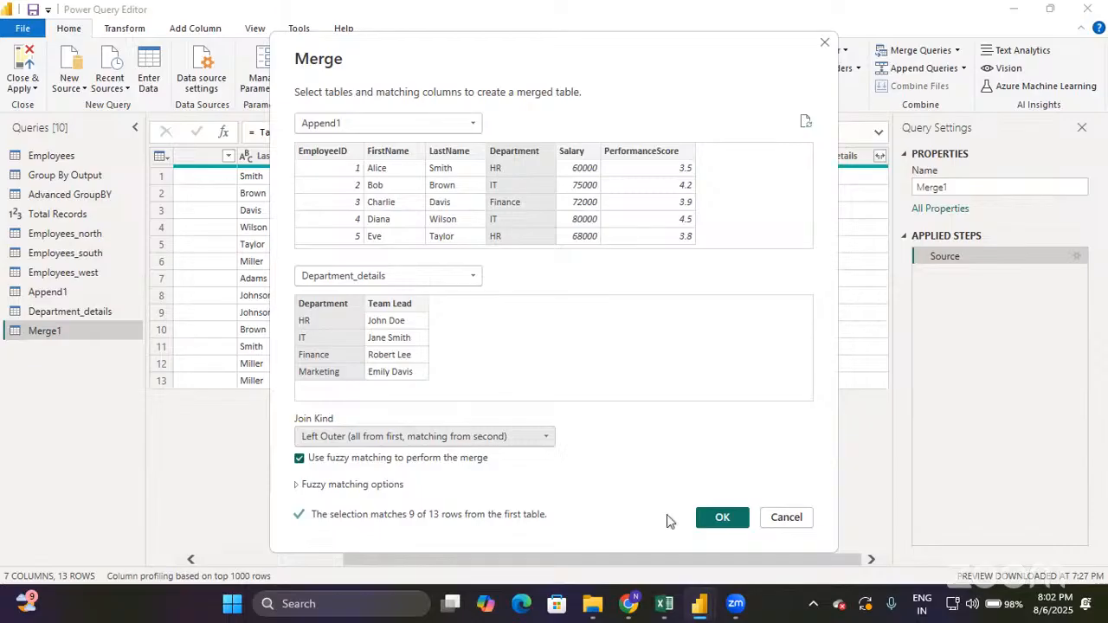
click(719, 518)
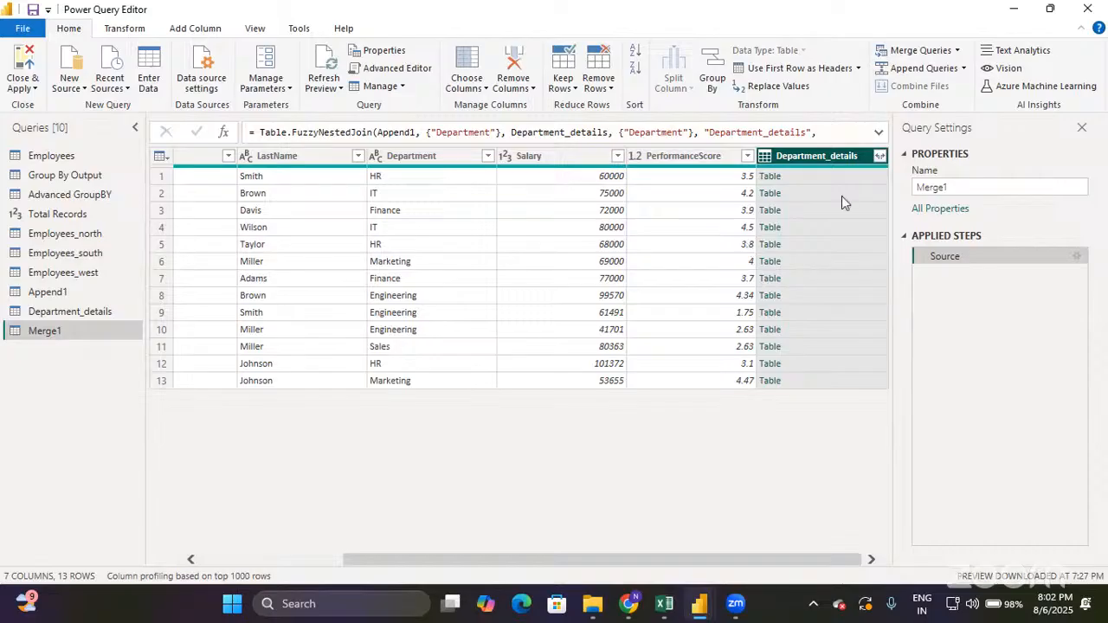
Expand Department_details into Department and Team Lead on the left outer merge, and delete that expansion step.
click(880, 158)
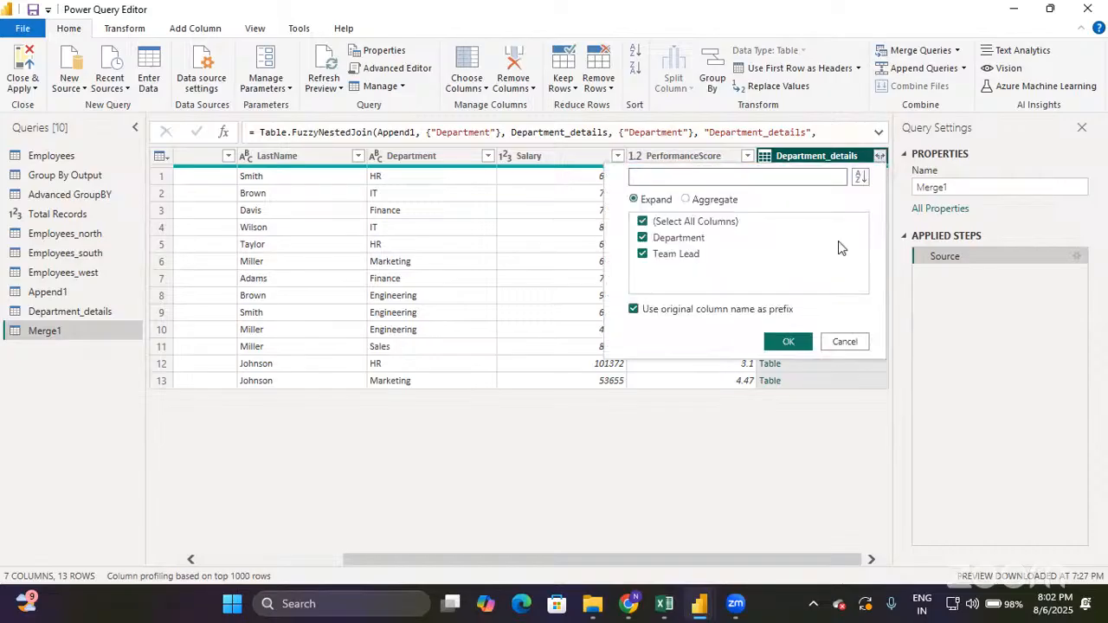
click(788, 342)
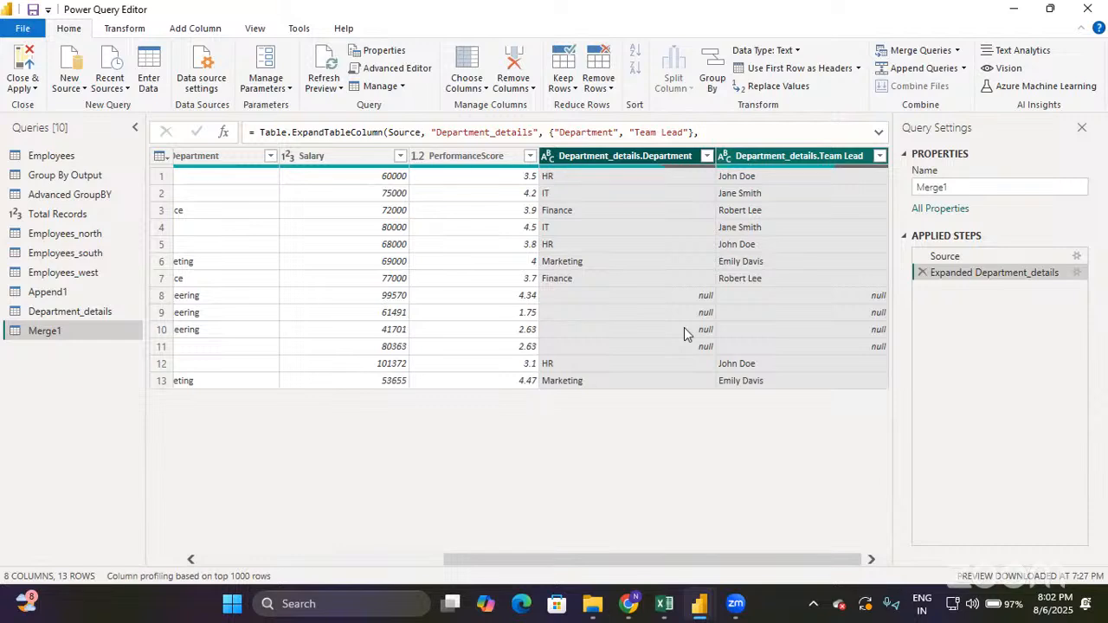
click(922, 272)
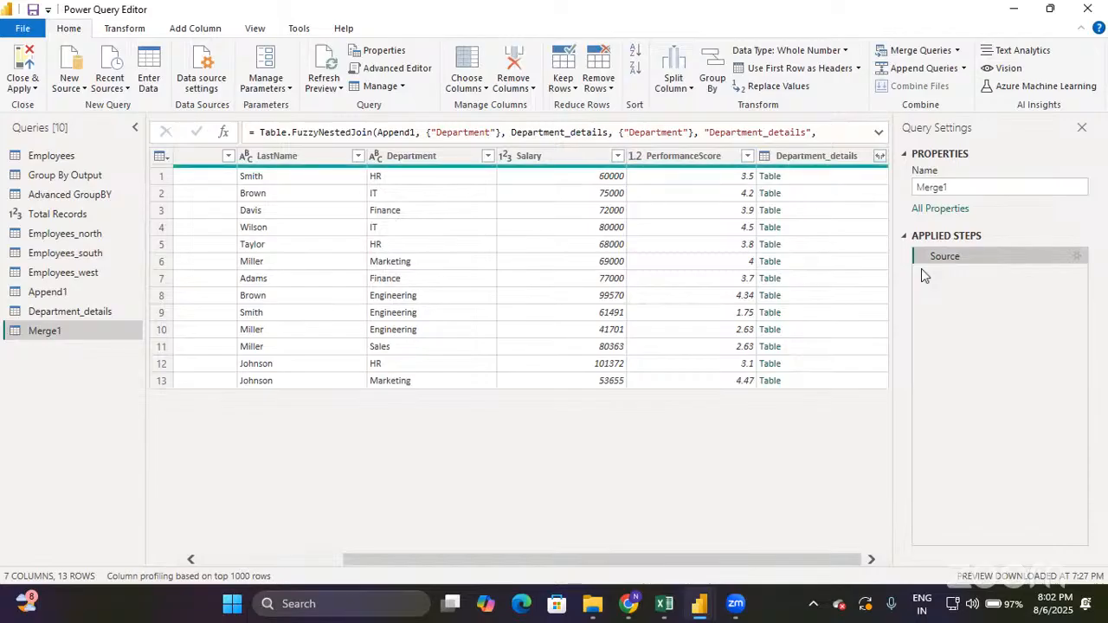
Edit the Source step of Merge1 and set the join kind to Right Outer (all from second, matching from first).
click(1076, 257)
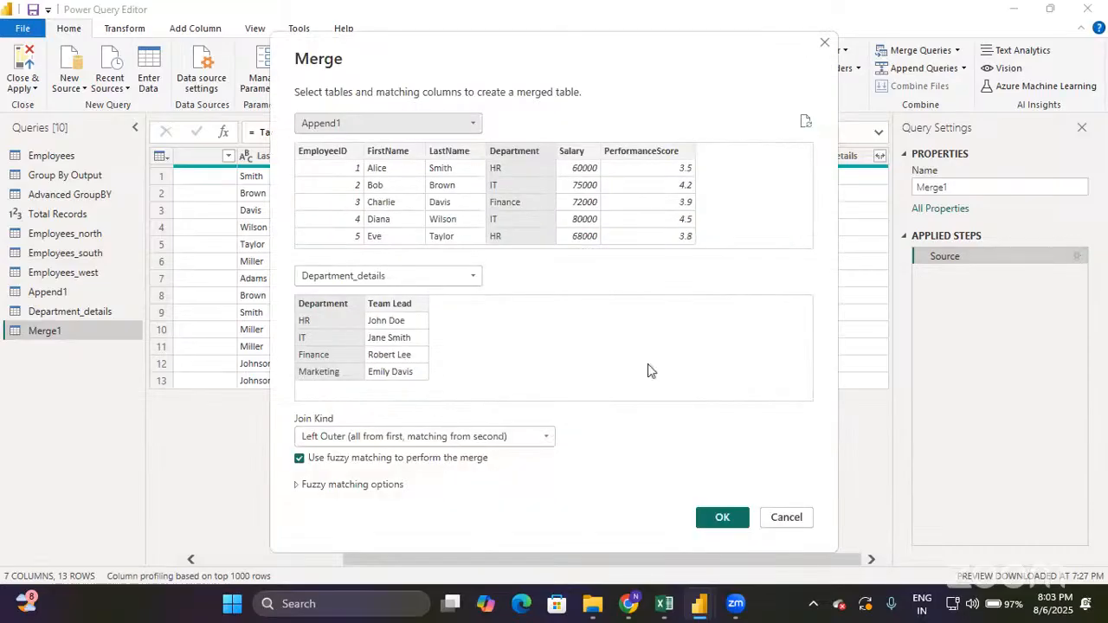
click(535, 440)
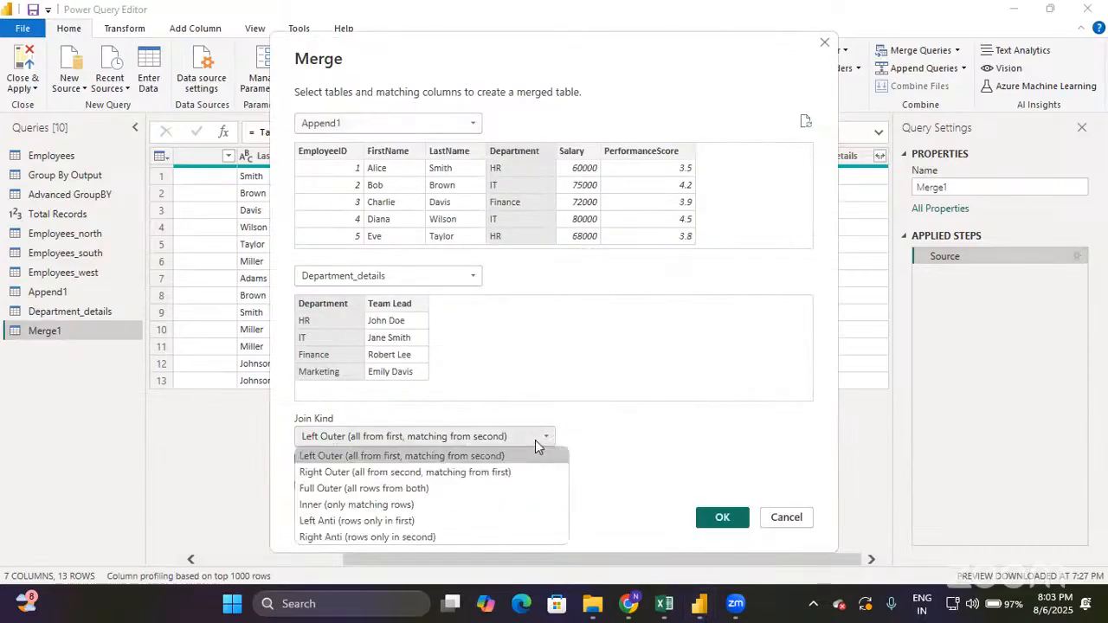
click(499, 472)
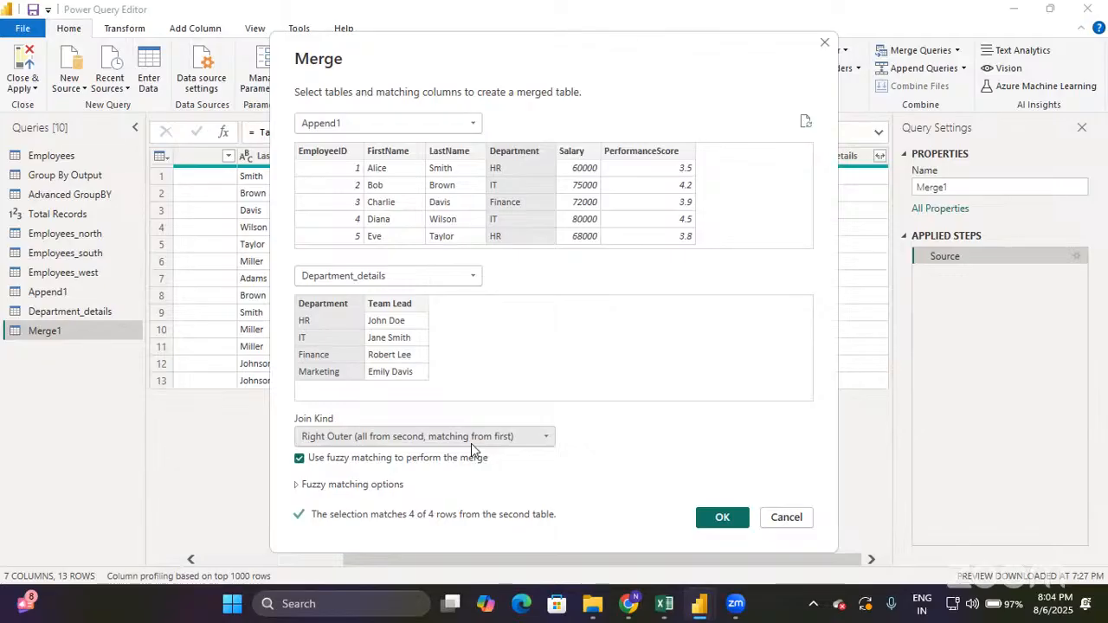
click(705, 517)
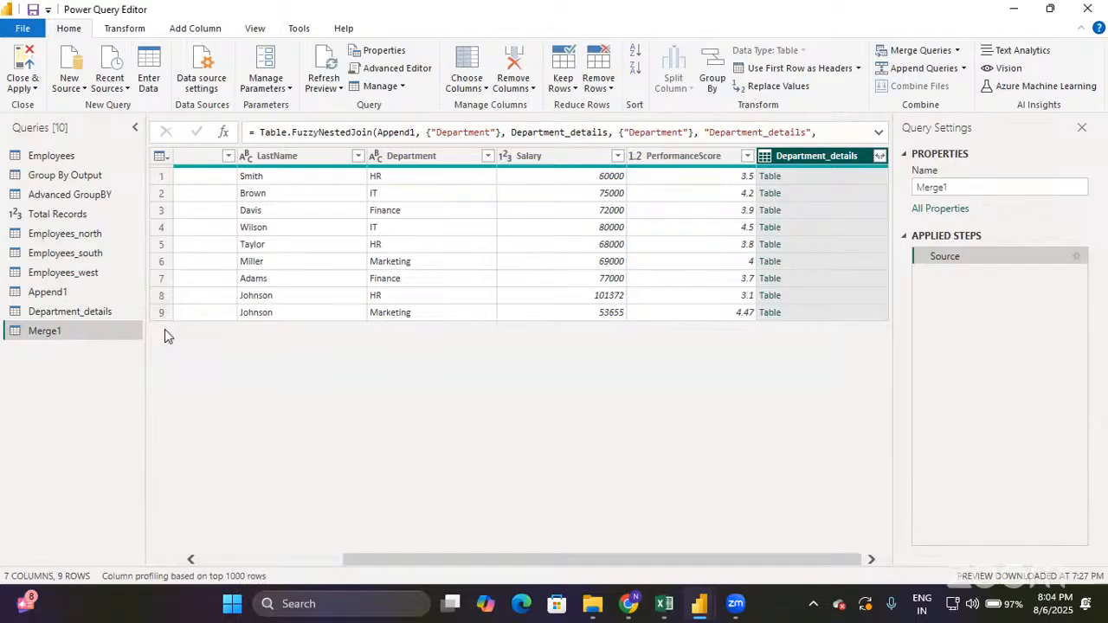
Expand Department_details into Department and Team Lead on the right outer merge, and delete the resulting expansion step.
click(879, 156)
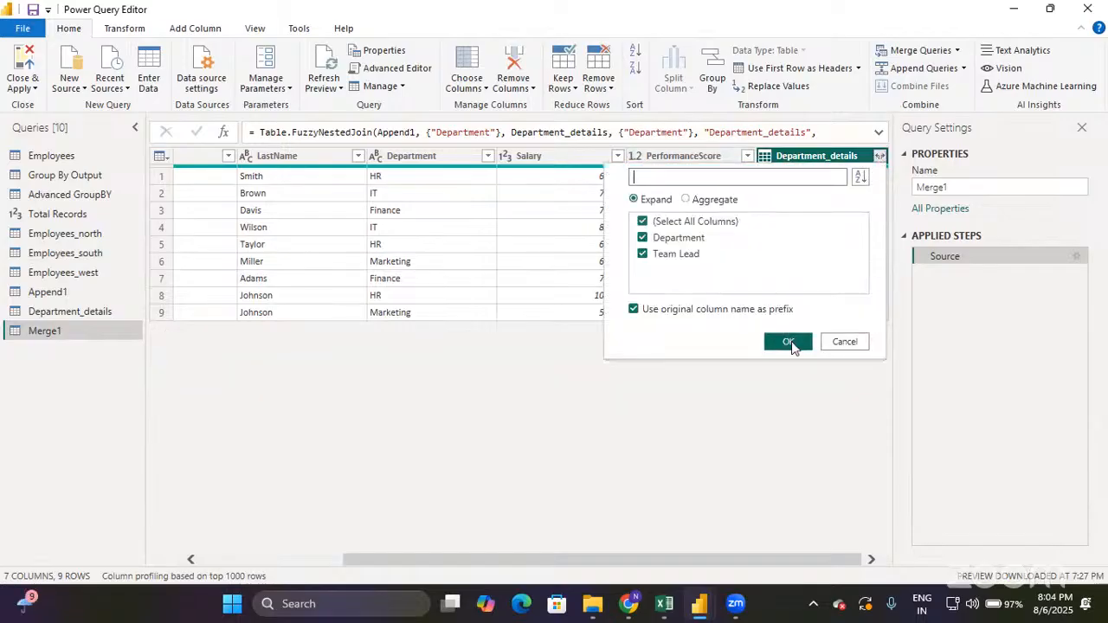
click(791, 341)
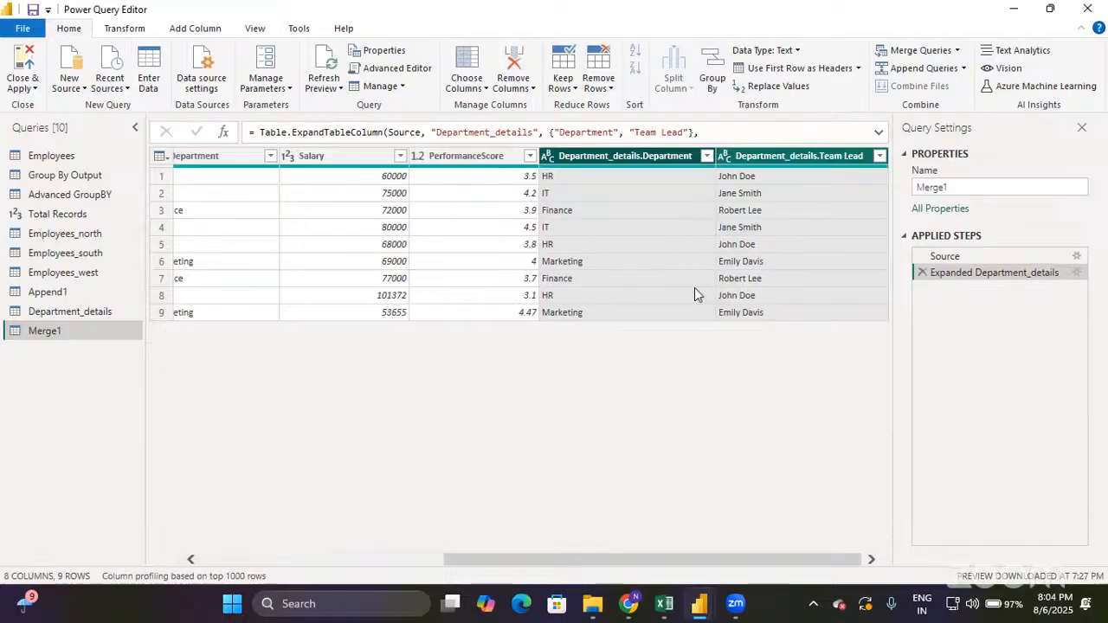
click(923, 273)
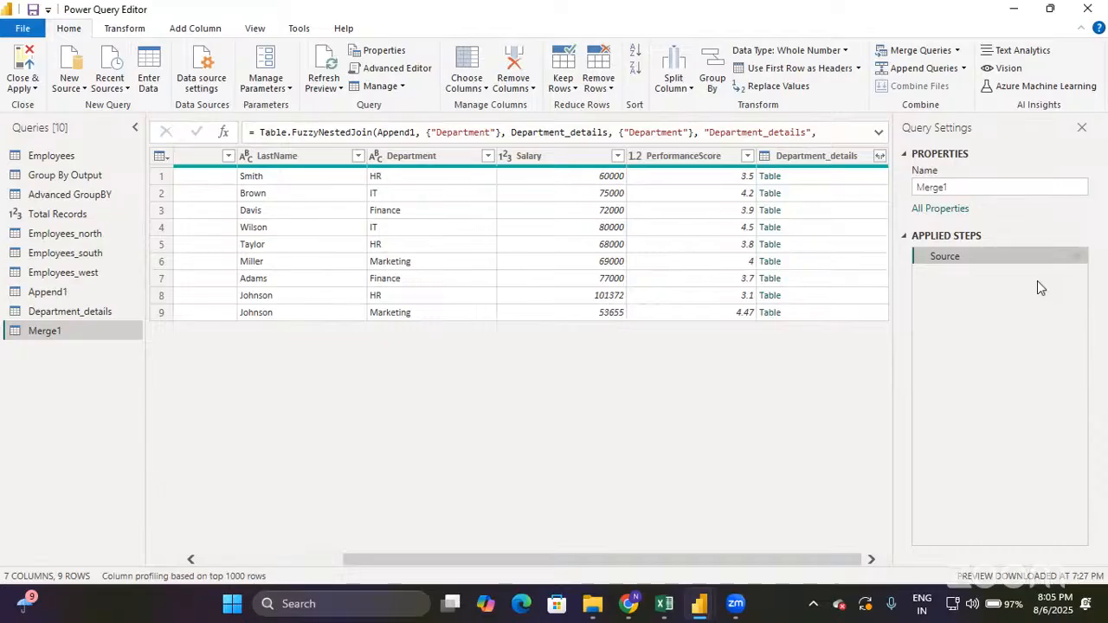
Review the available join kinds in Merge1's merge settings and leave them without changes.
click(1077, 257)
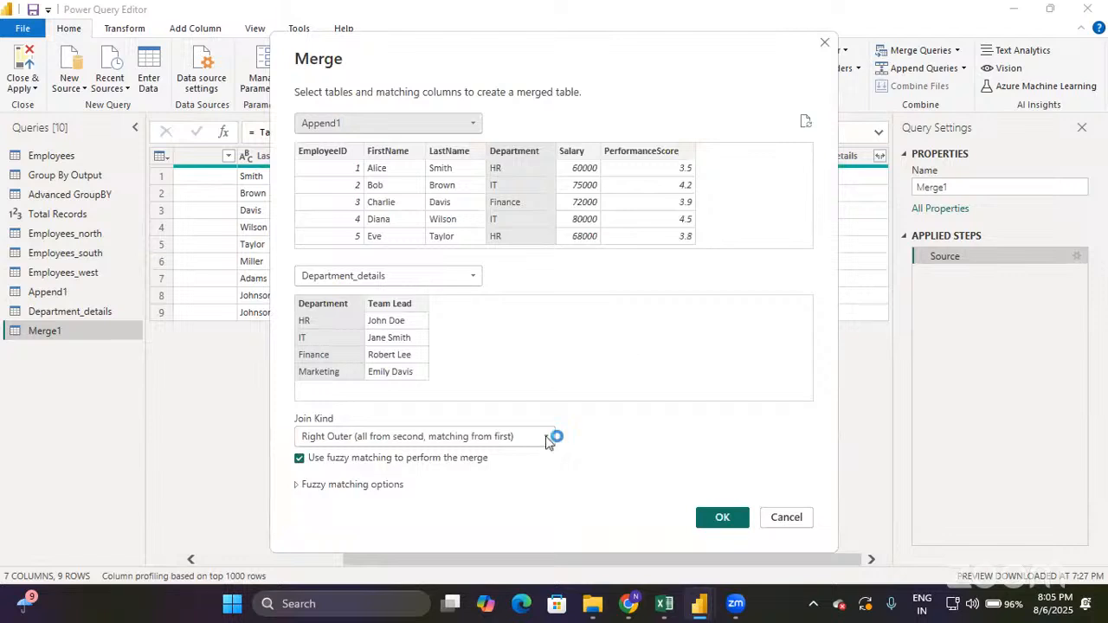
click(547, 438)
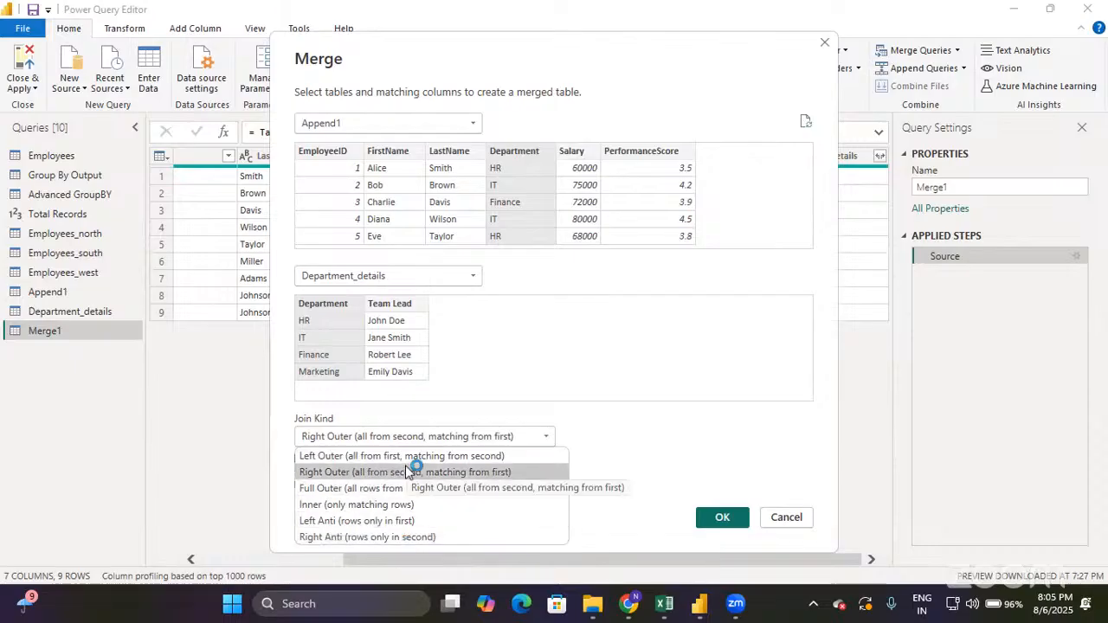
click(796, 522)
click(796, 522)
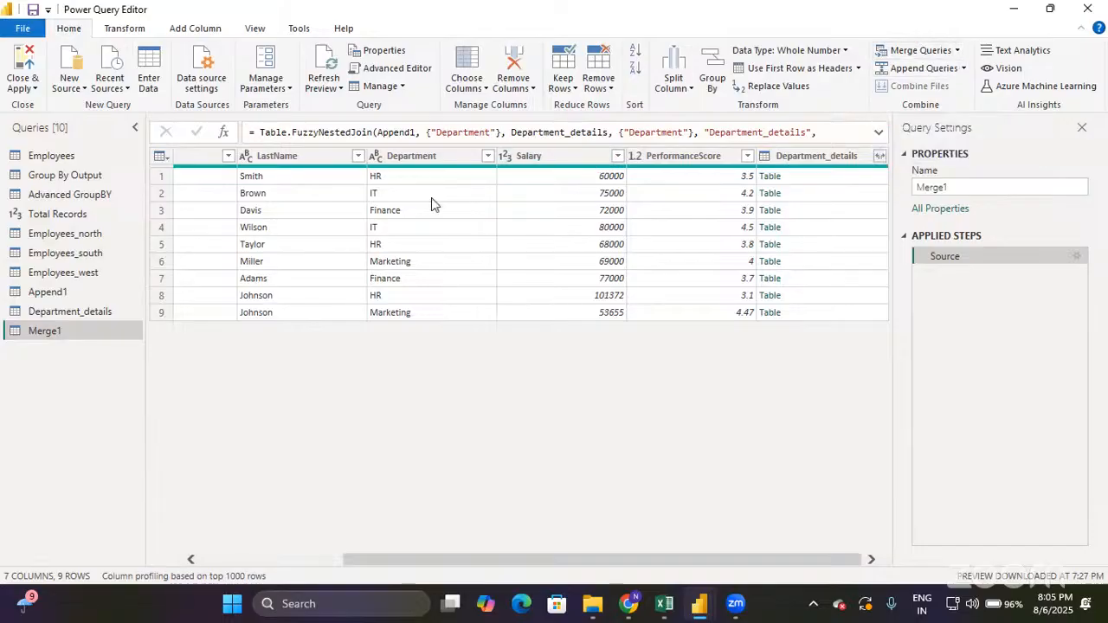
Open the Append1 query and compare the commands for transforming columns with those for adding columns.
click(95, 291)
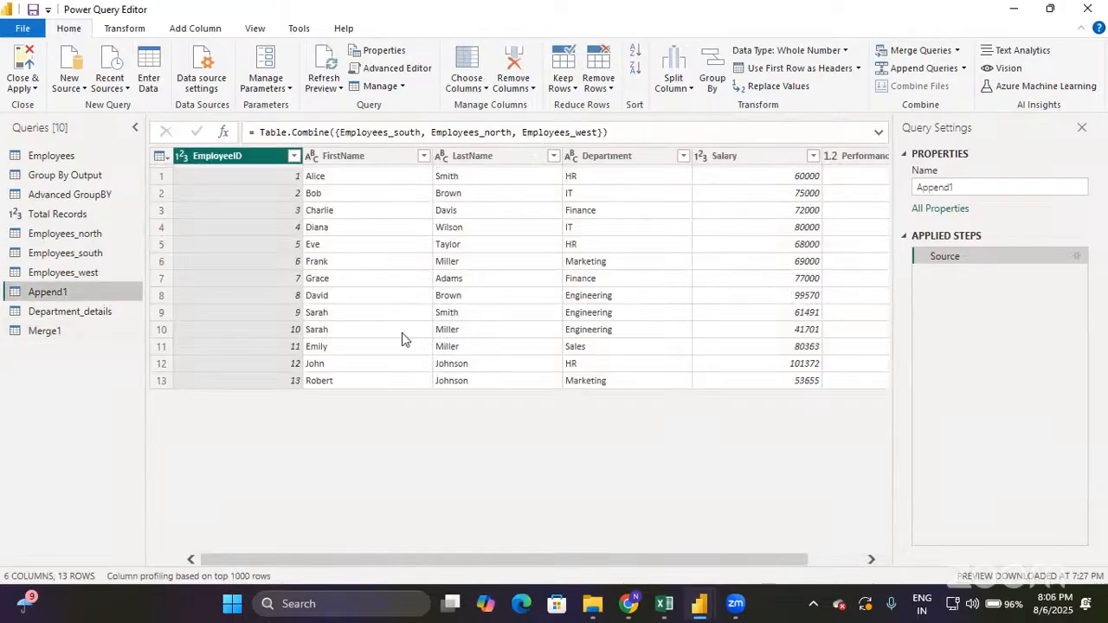
scroll(402, 340, right, 1)
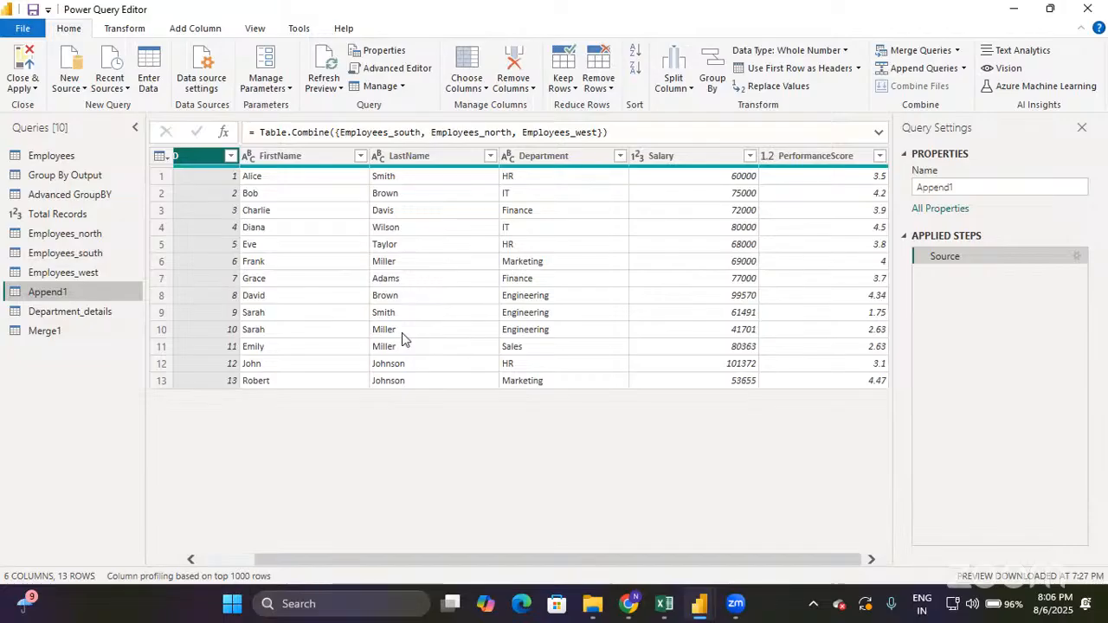
click(128, 31)
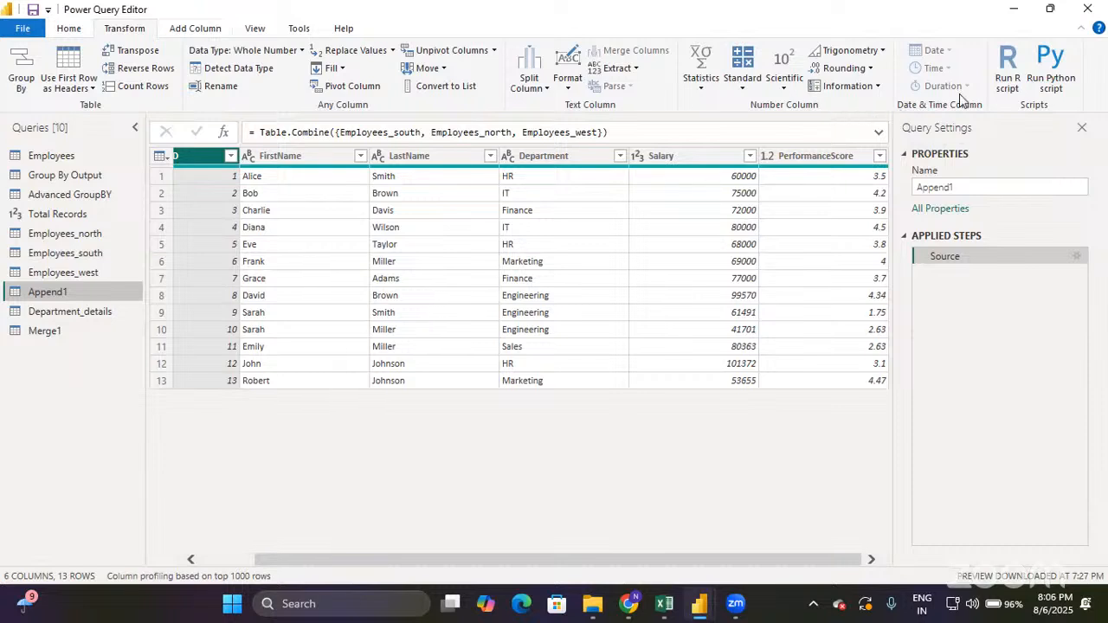
click(200, 37)
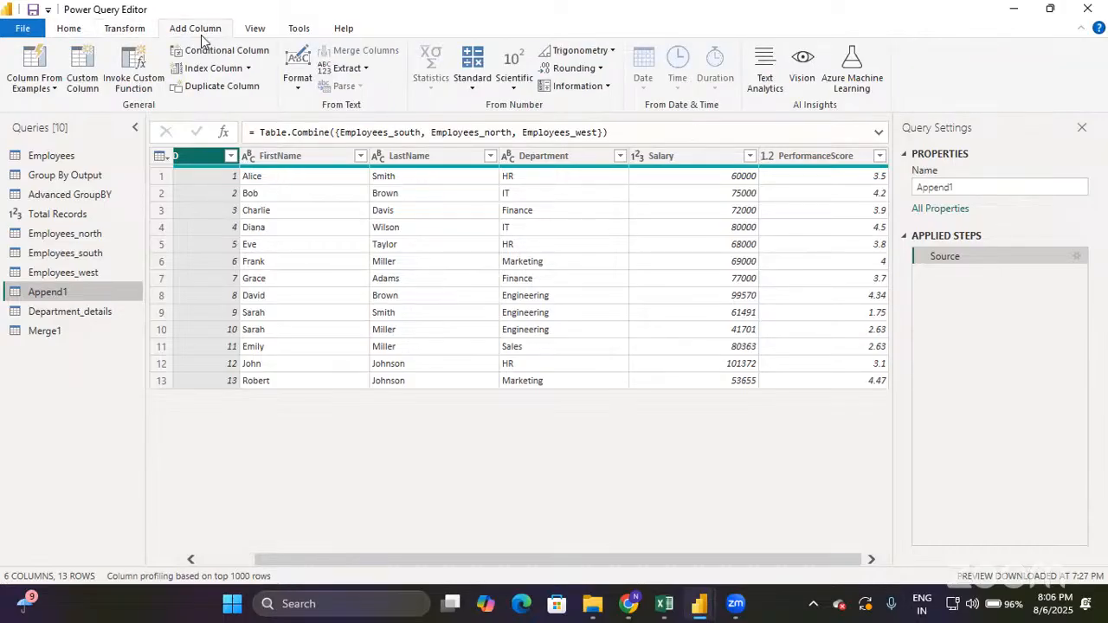
click(139, 28)
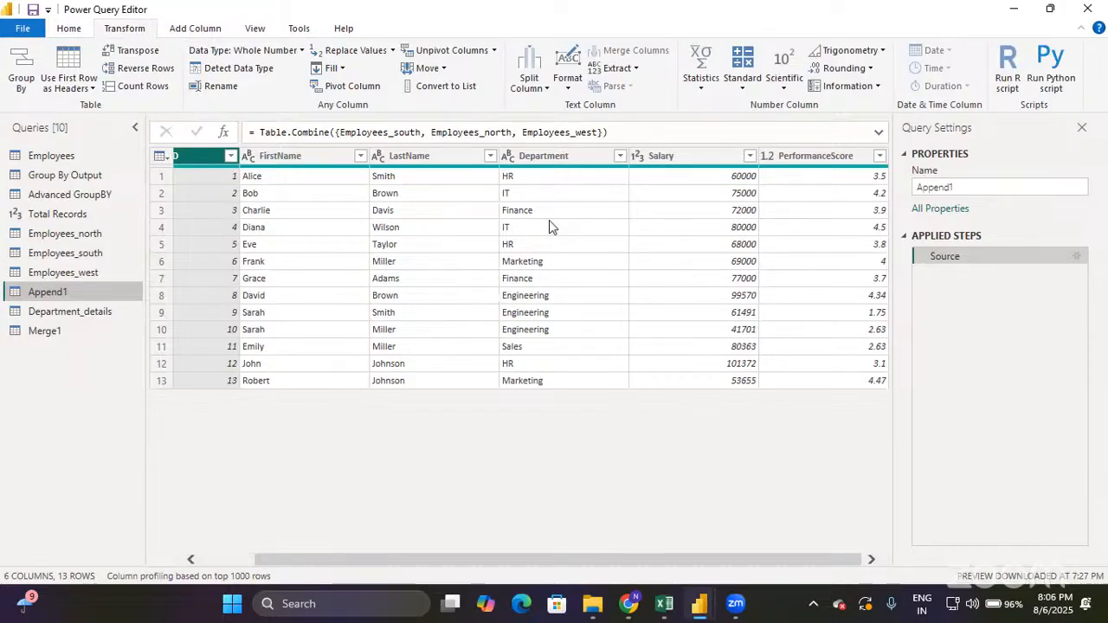
Examine the trigonometry and rounding options for the Salary column, comparing its available transformations with those for Department.
click(698, 160)
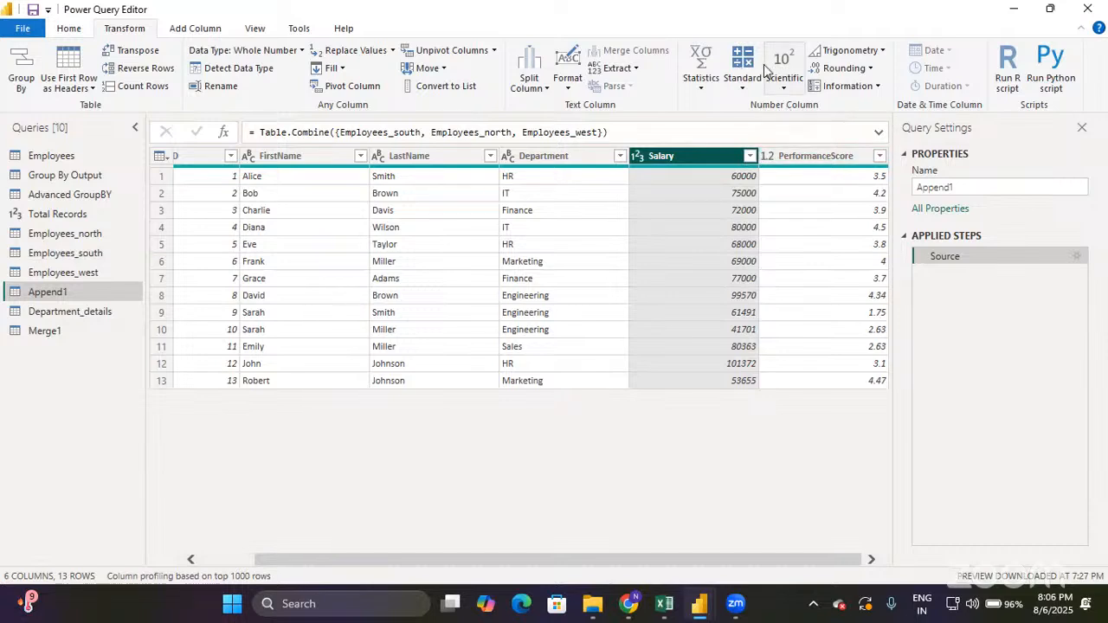
click(878, 53)
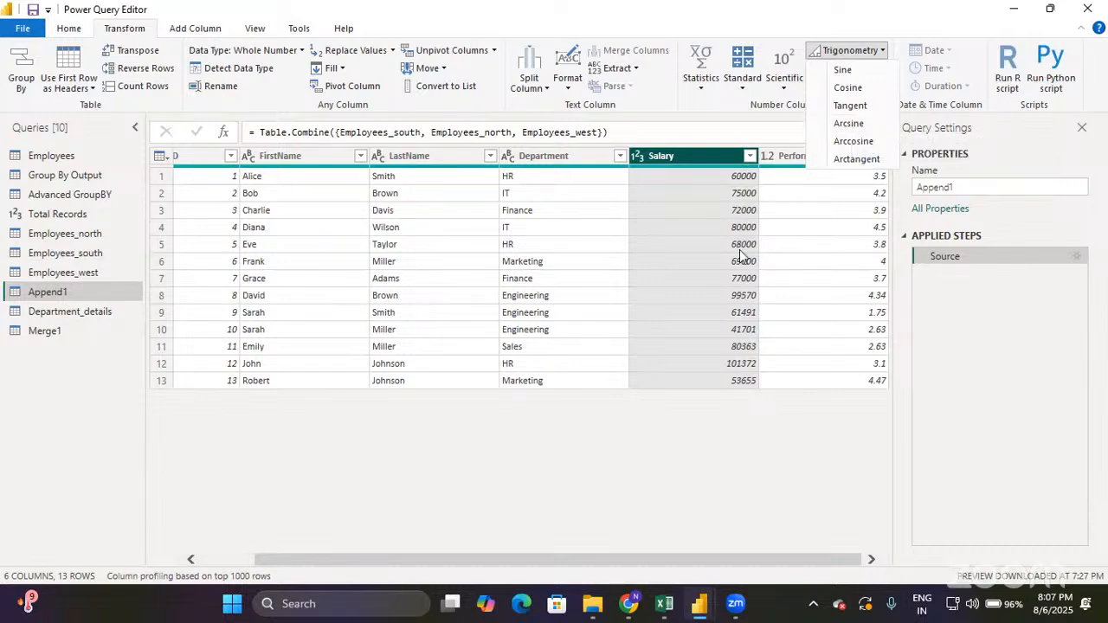
click(572, 161)
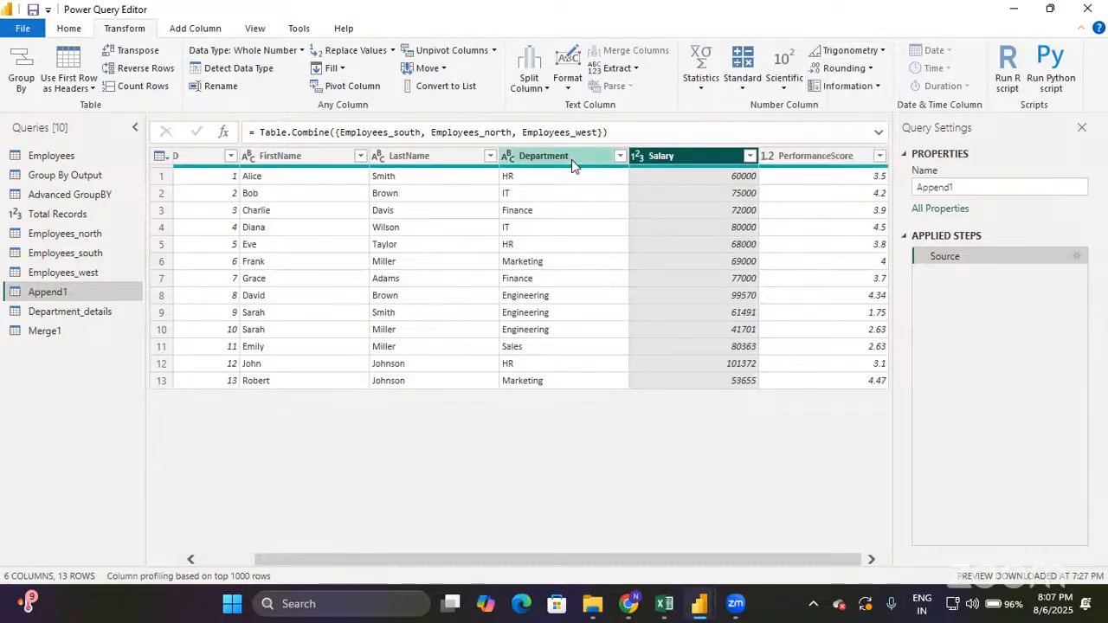
click(572, 160)
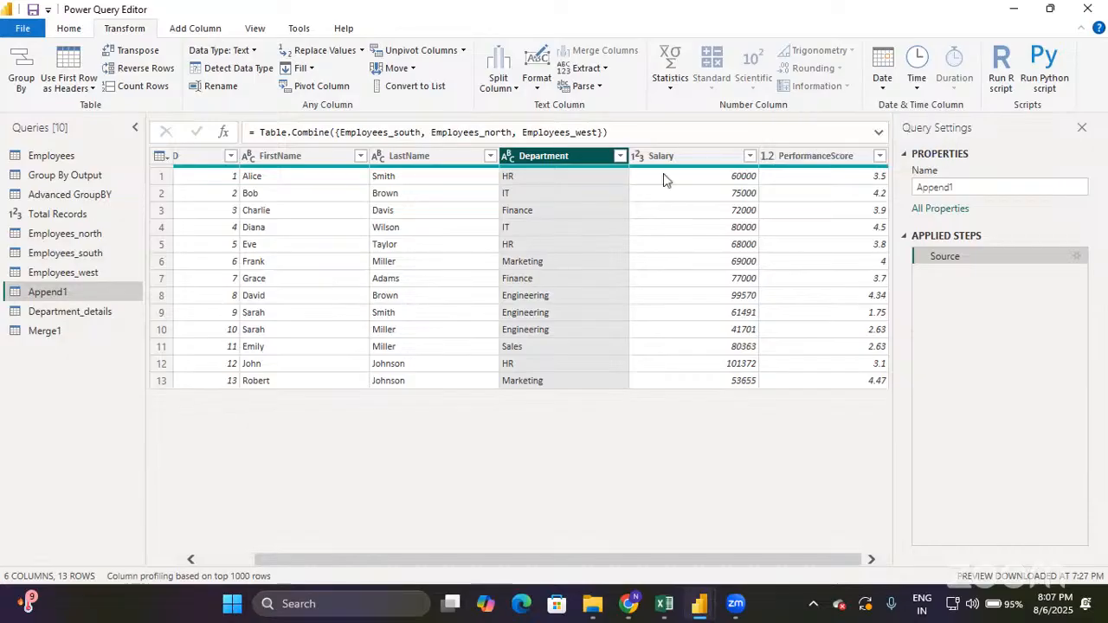
click(687, 154)
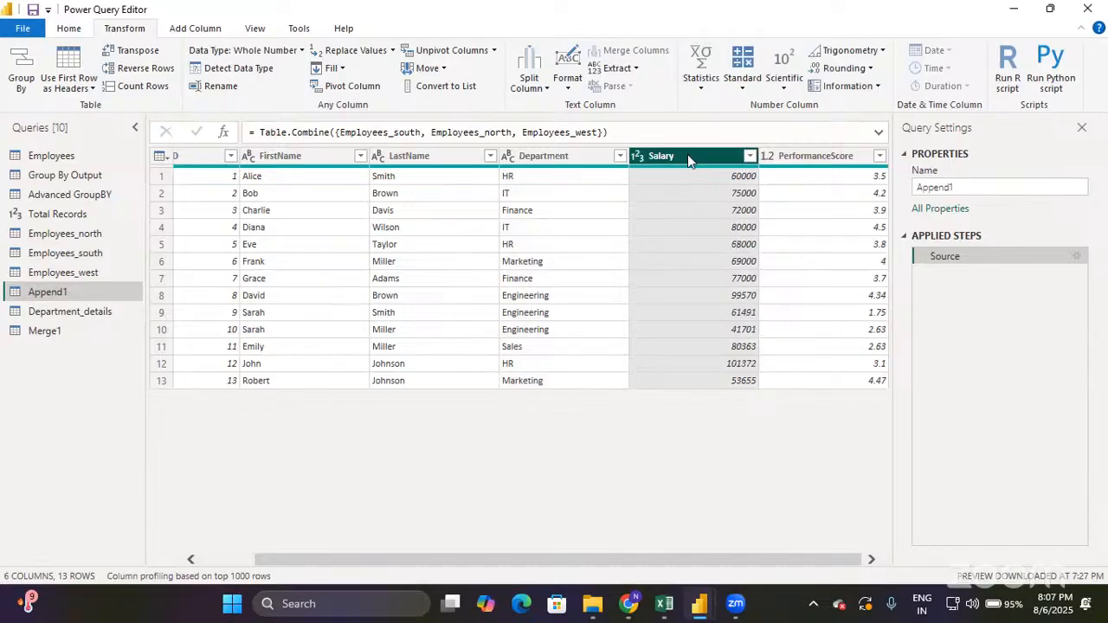
click(869, 68)
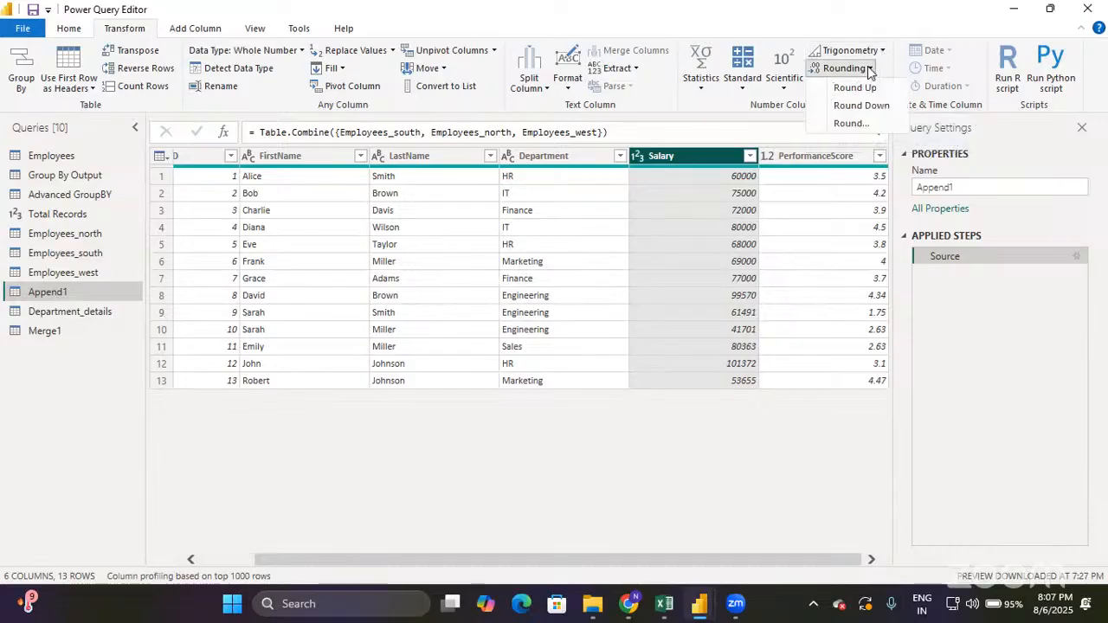
Round the PerformanceScore column of Append1 up to whole numbers, and delete the rounding step.
click(805, 156)
click(805, 154)
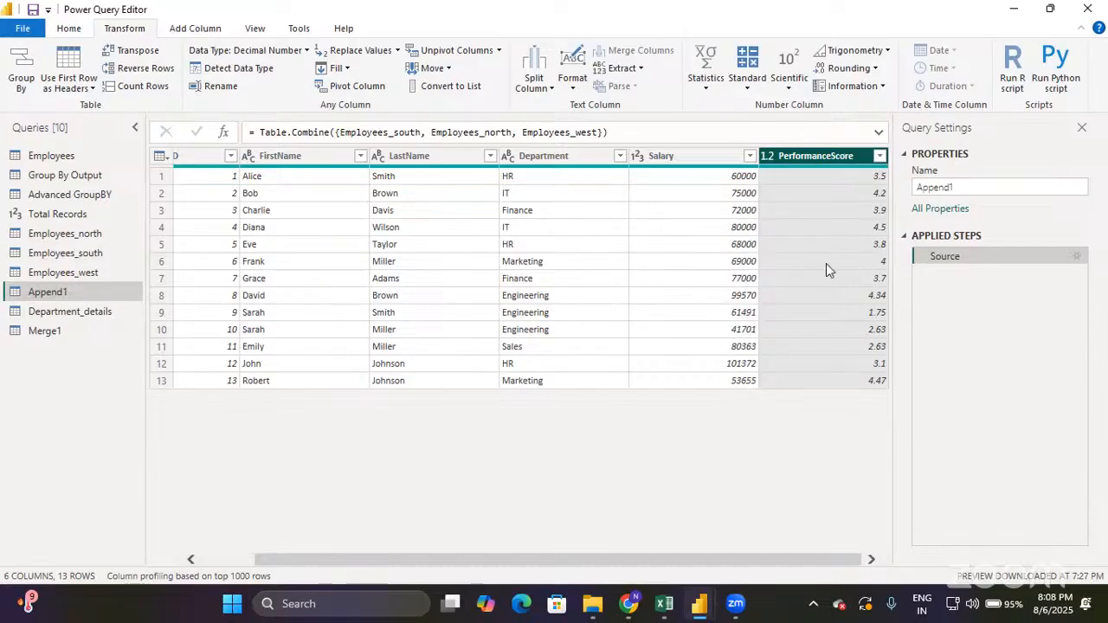
click(870, 69)
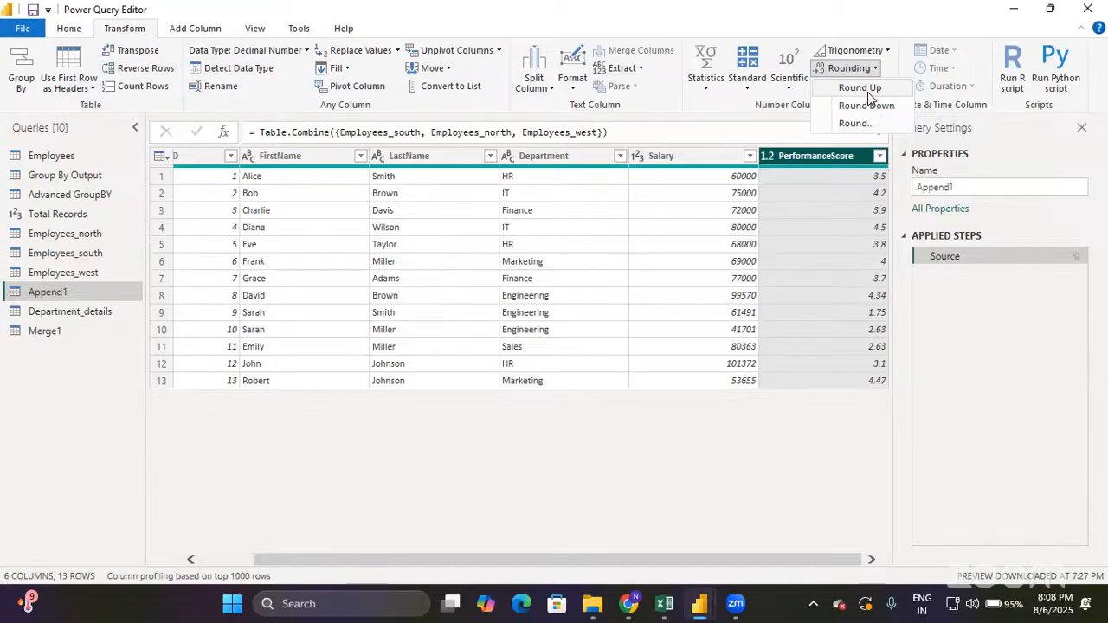
click(869, 95)
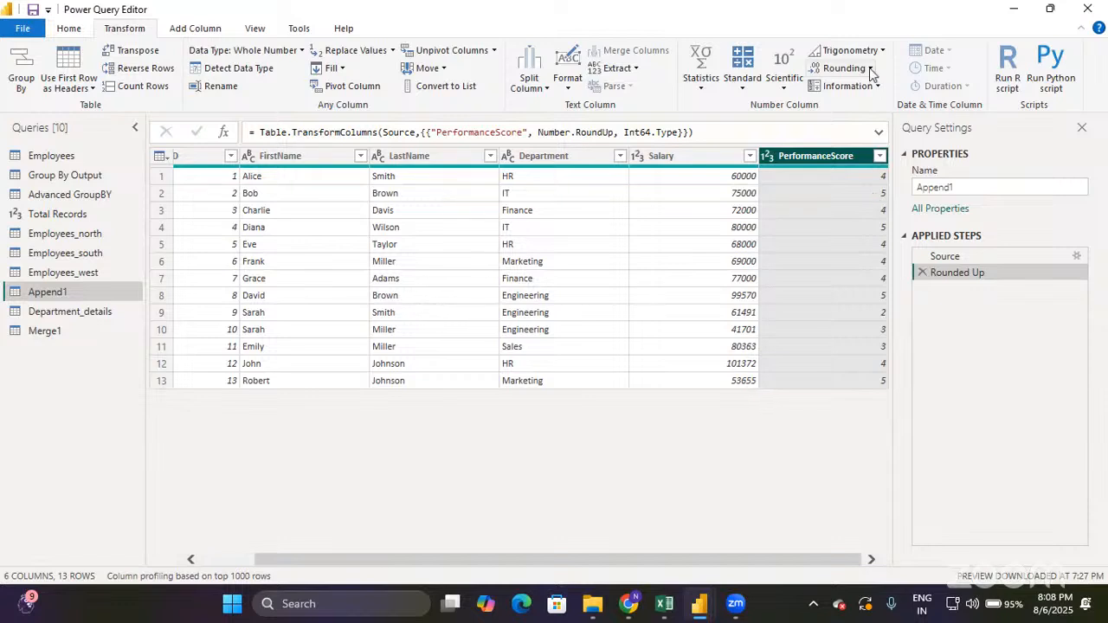
click(922, 272)
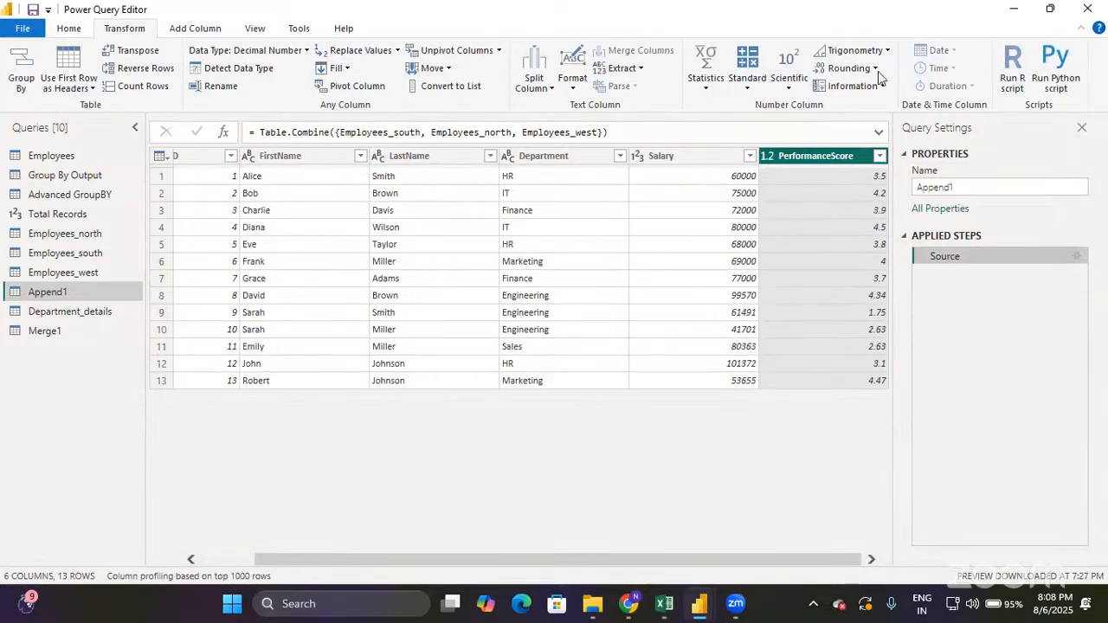
Round the PerformanceScore column down to whole numbers, and delete that step from Append1.
click(874, 69)
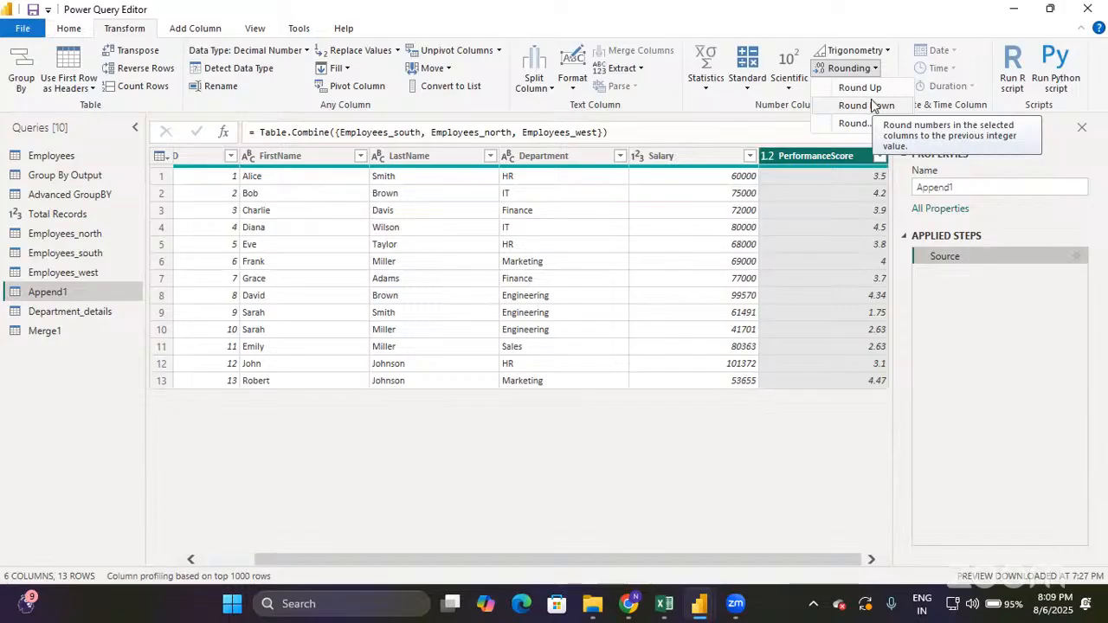
click(872, 104)
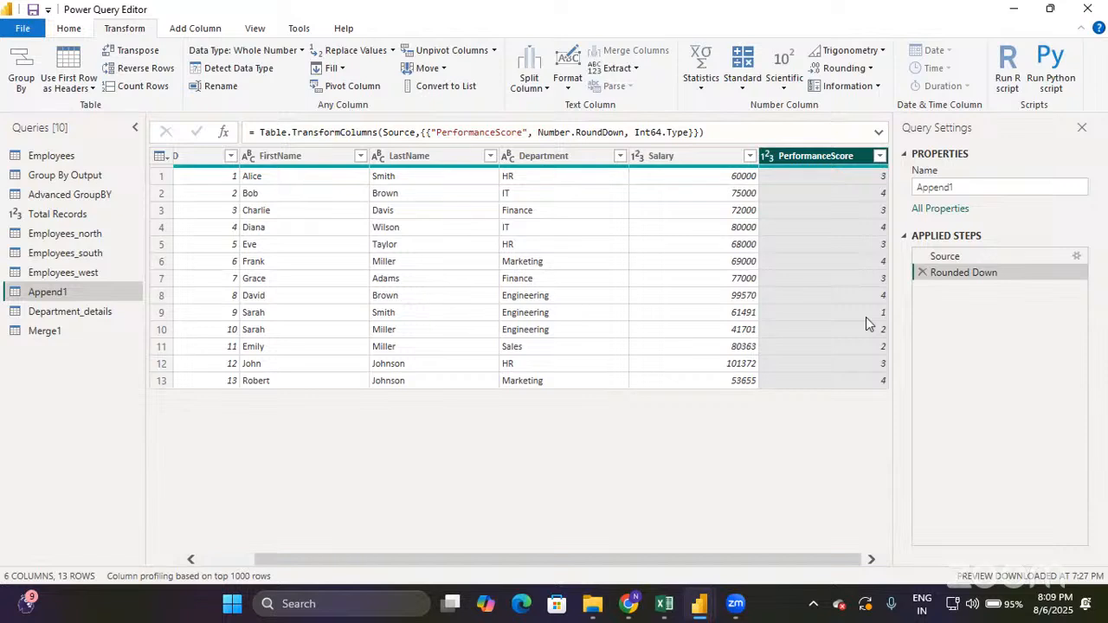
click(921, 273)
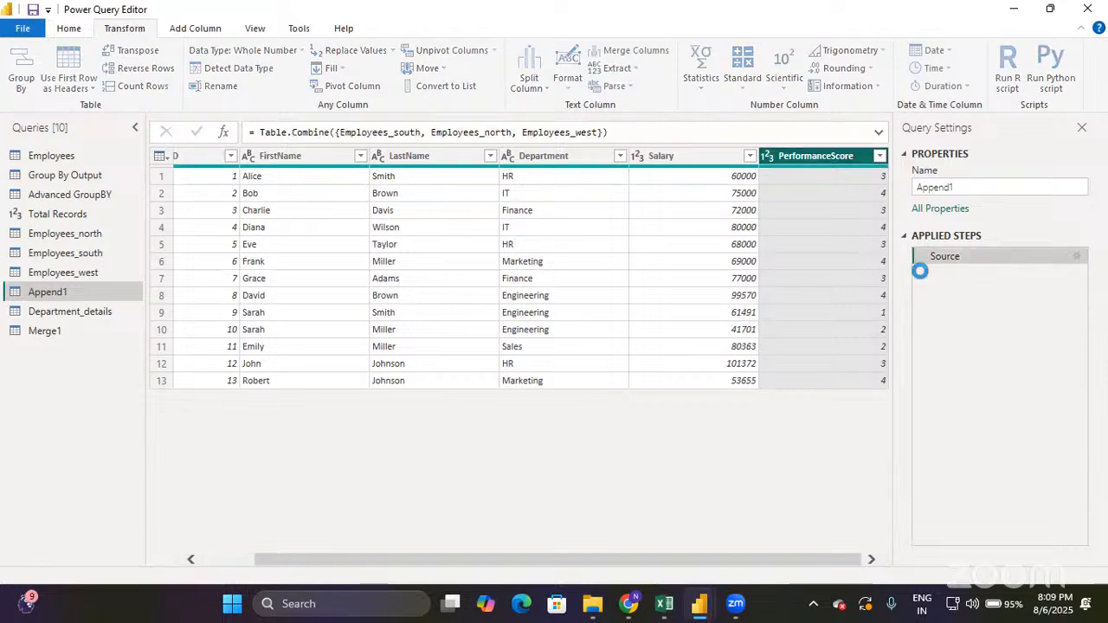
Round the PerformanceScore column of Append1 to 1 decimal place.
click(853, 69)
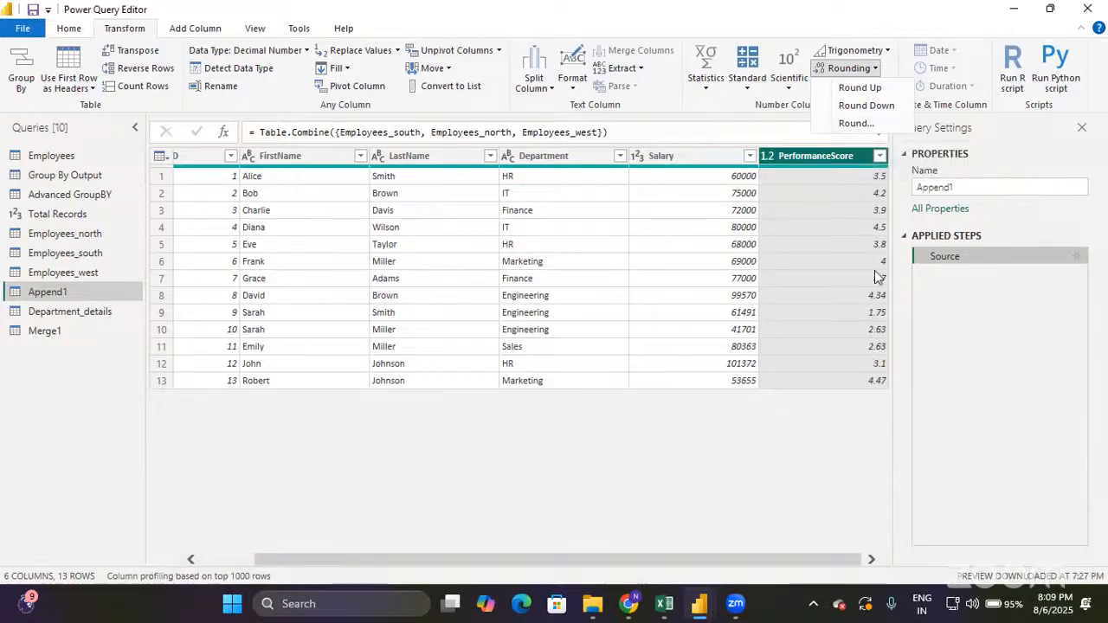
click(861, 125)
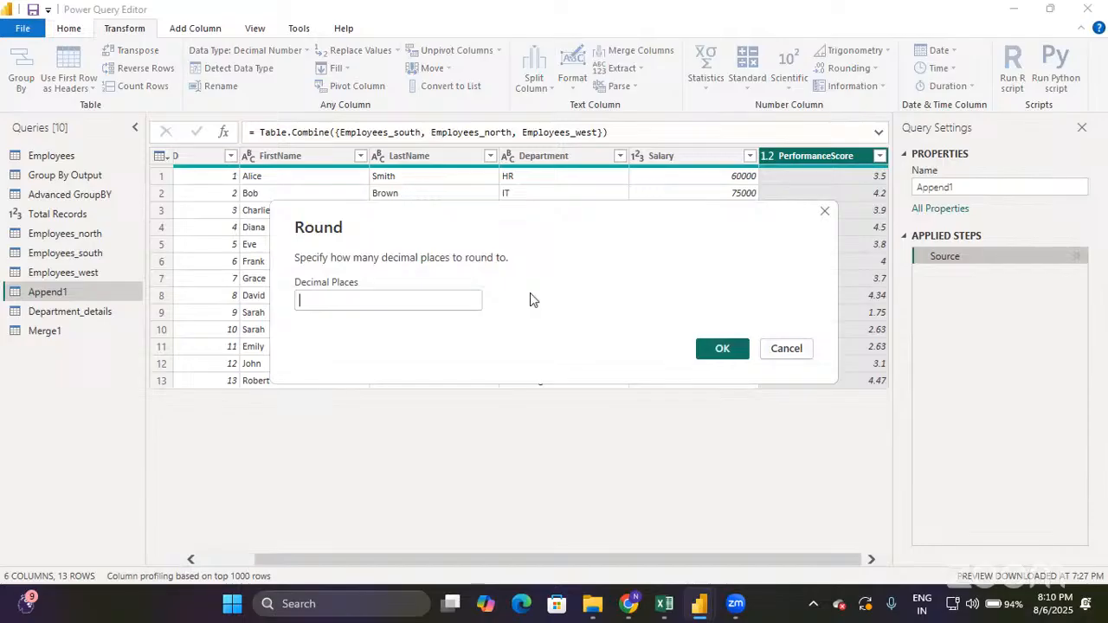
text(1)
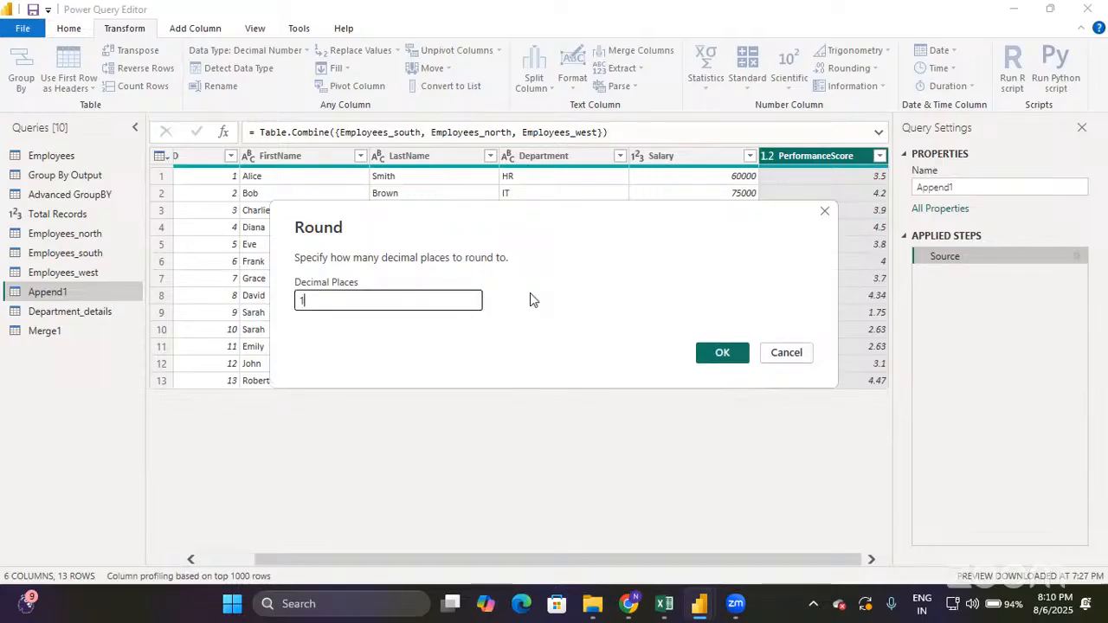
click(720, 351)
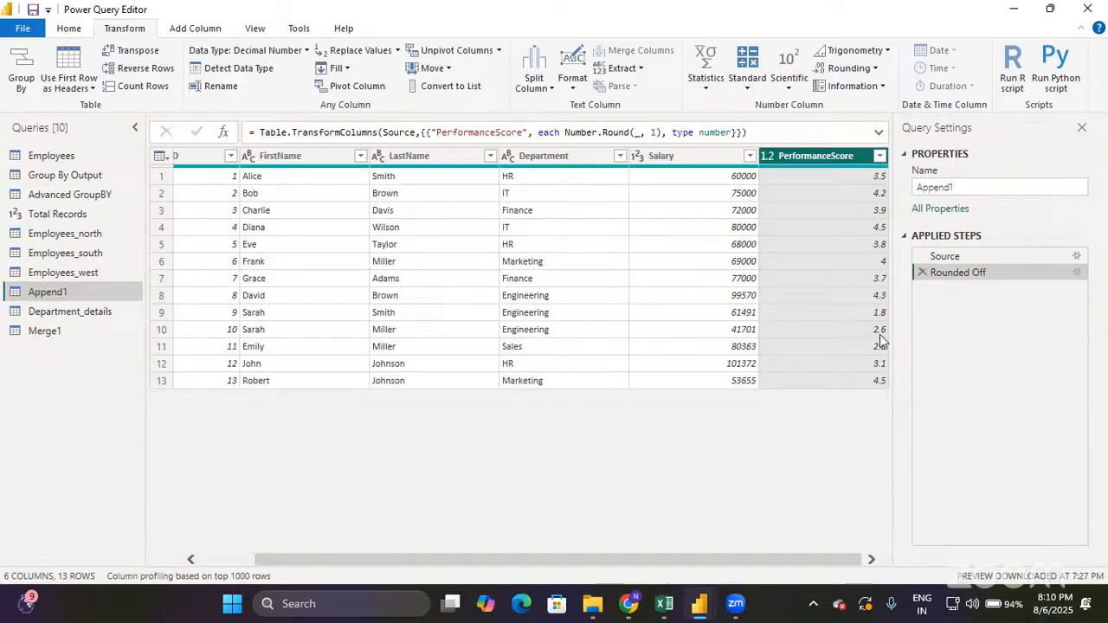
Delete the Rounded Off step from Append1, and apply and remove an Is Even check on the PerformanceScore column.
click(922, 271)
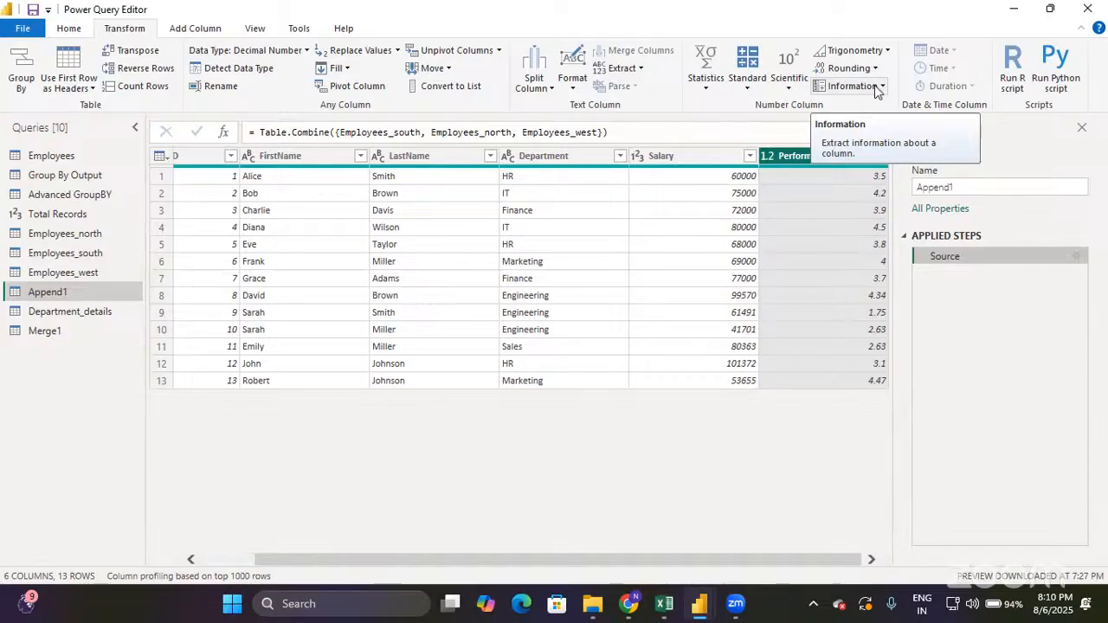
click(877, 89)
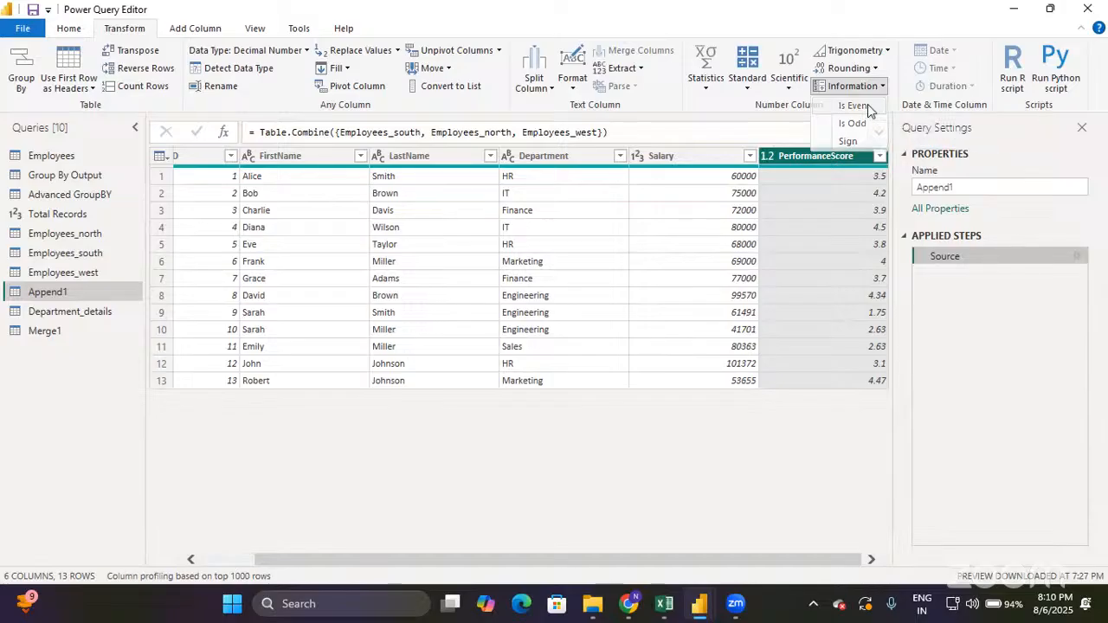
click(868, 105)
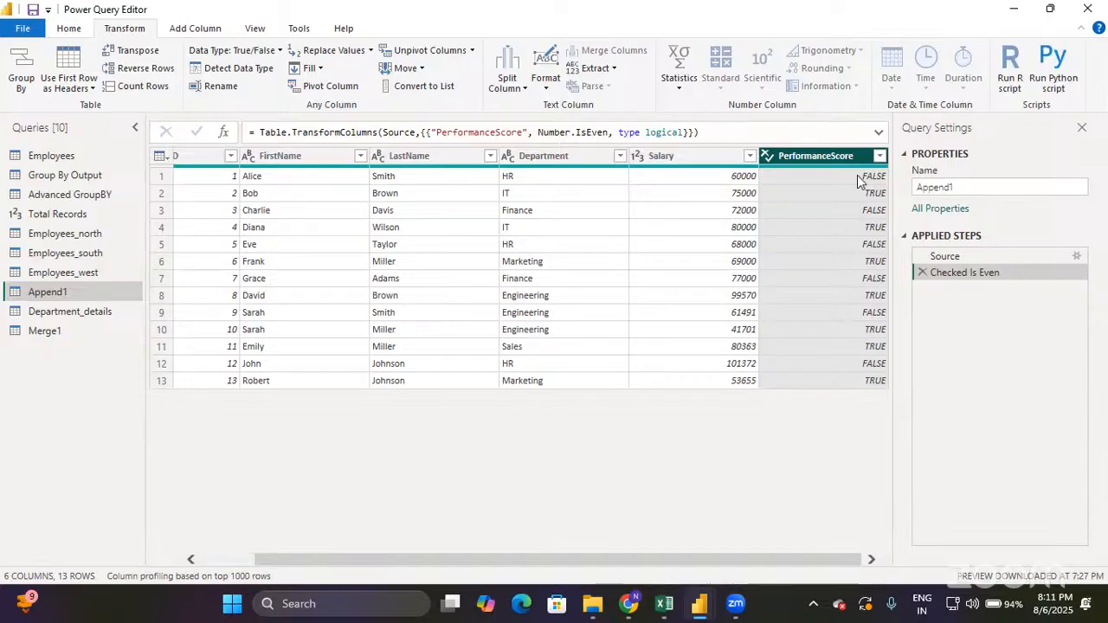
click(923, 271)
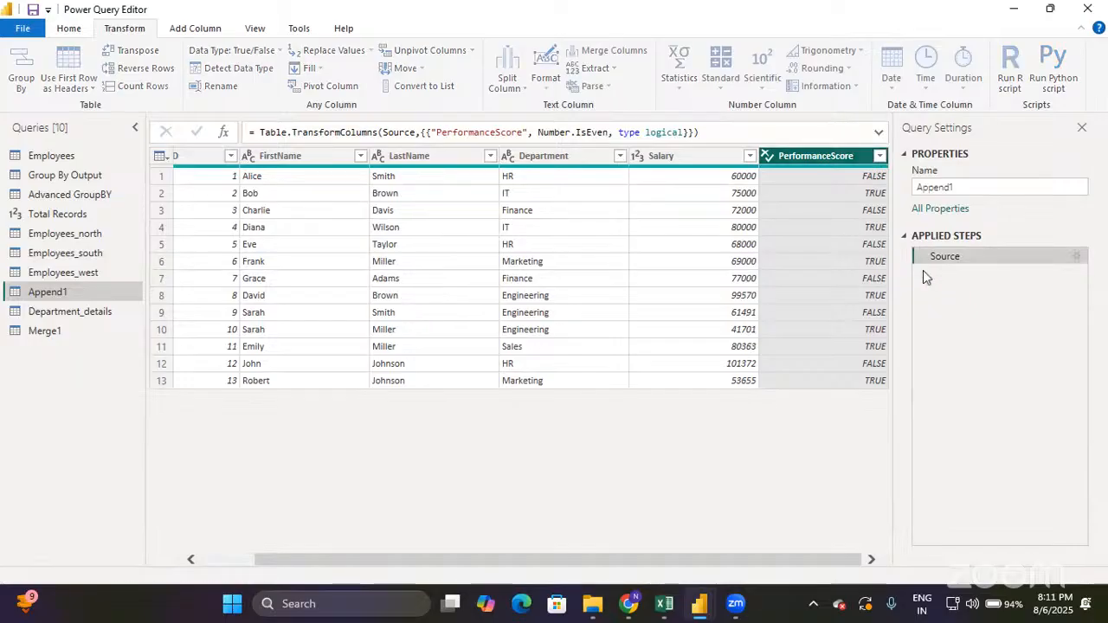
Extract the sign of the PerformanceScore values in Append1, and delete that step.
click(848, 87)
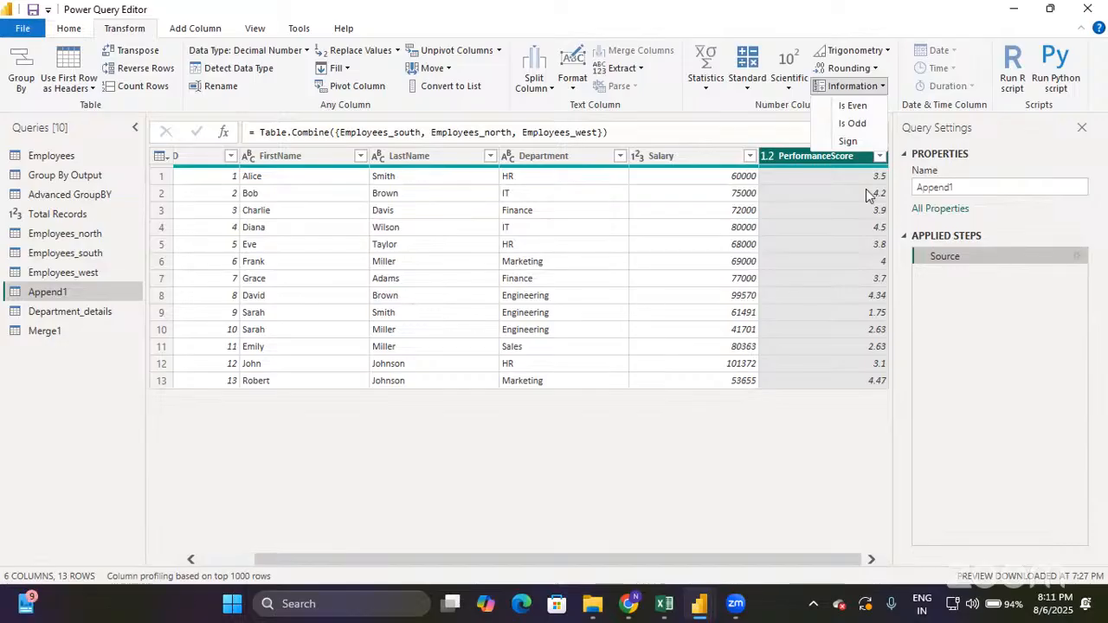
click(868, 140)
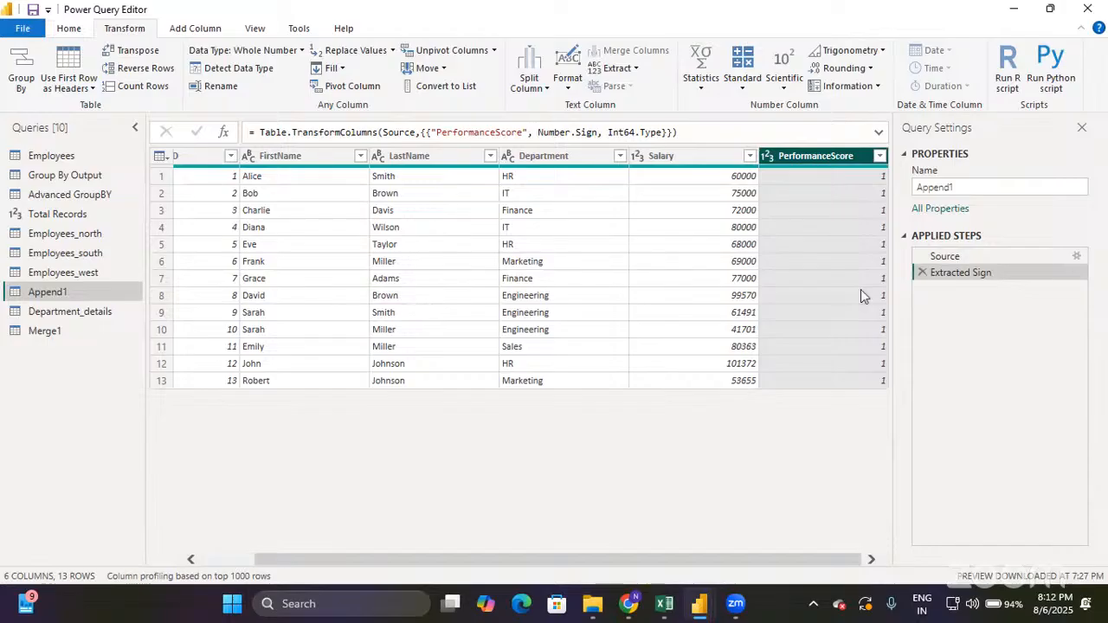
click(921, 273)
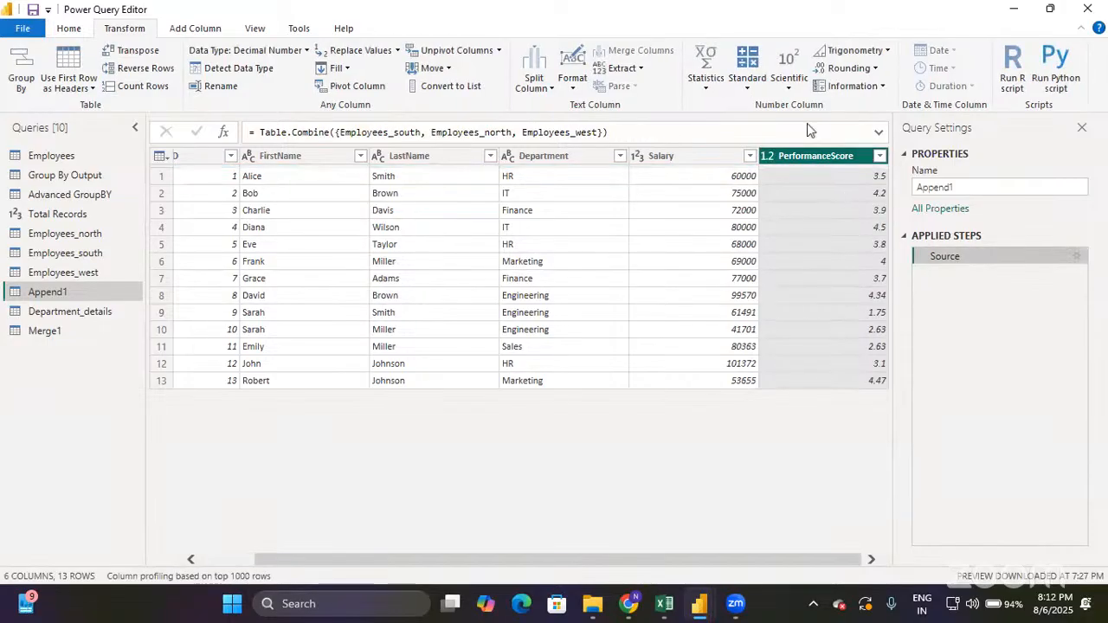
Raise the Salary column of Append1 to the power of 5, and delete the power step.
click(708, 156)
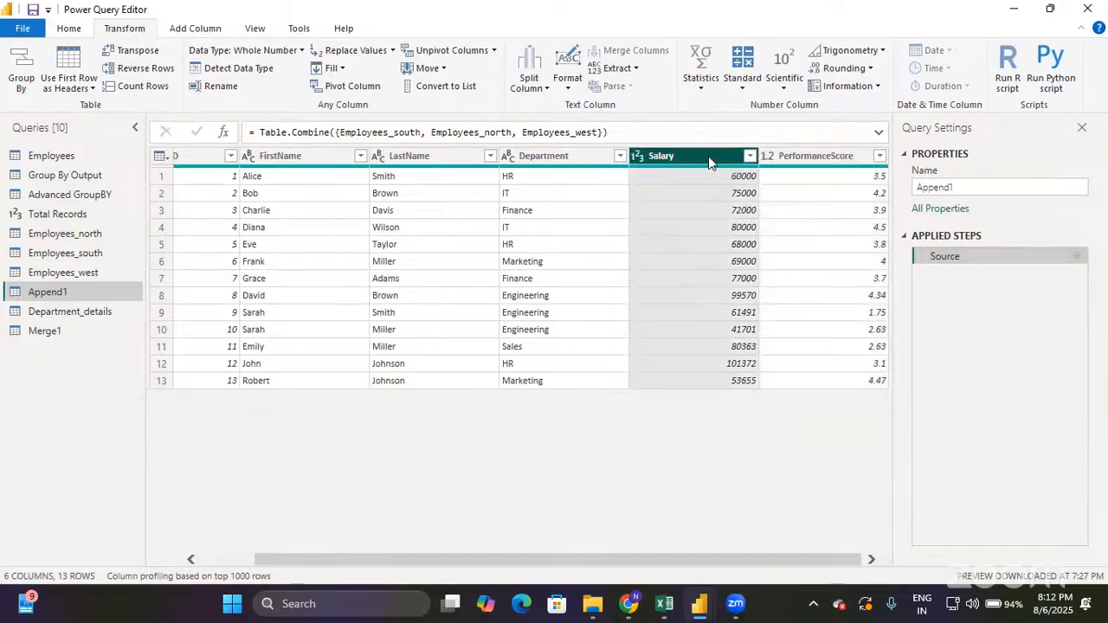
click(778, 85)
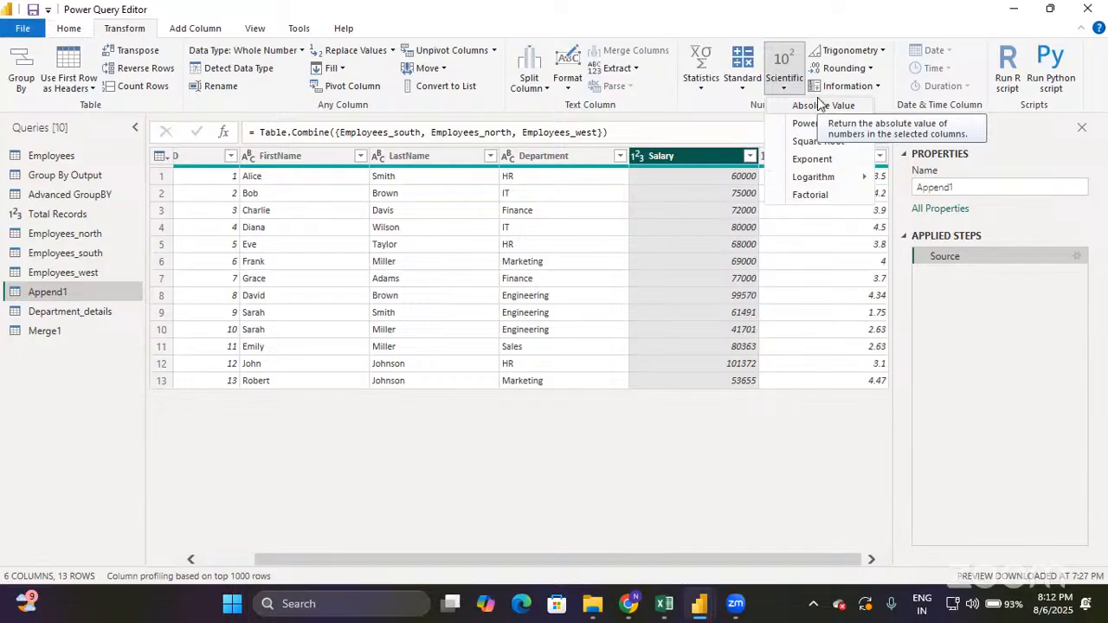
mouse_move(808, 129)
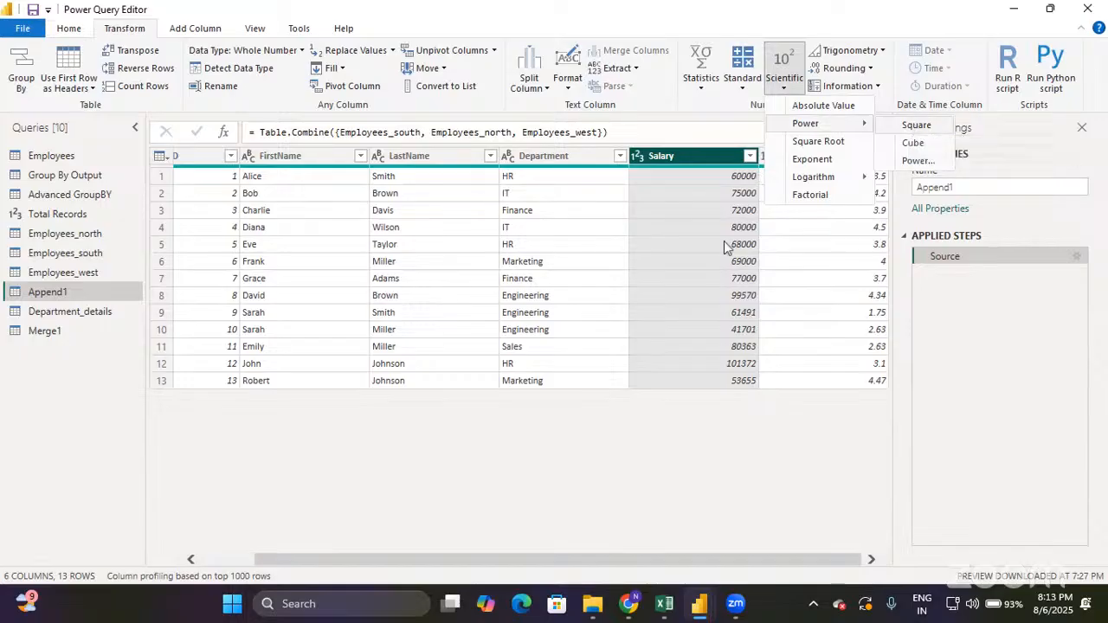
click(920, 161)
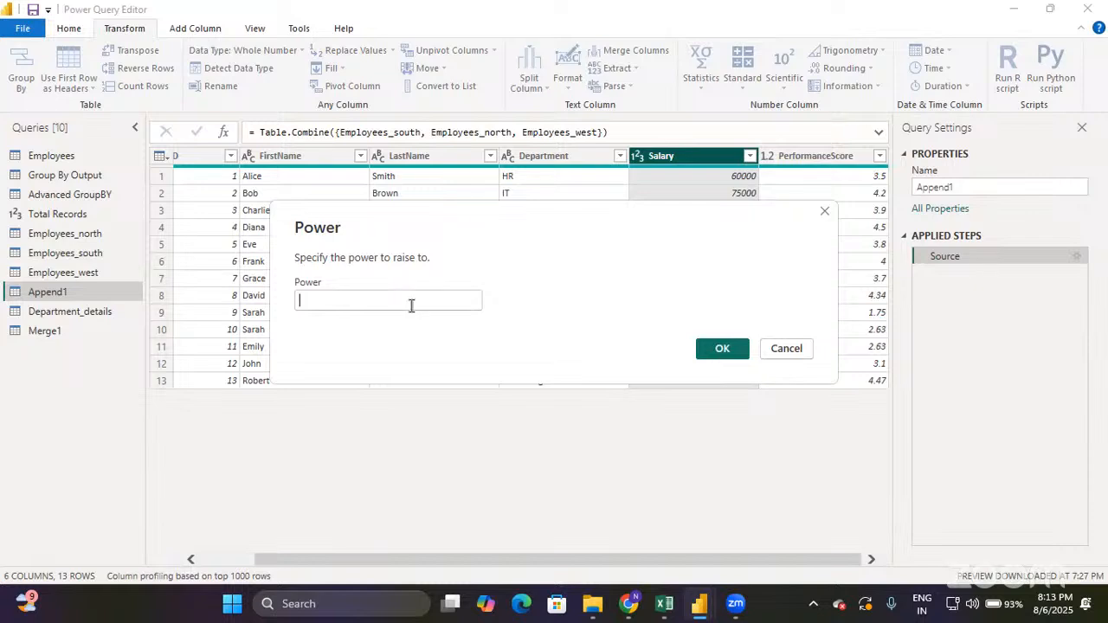
text(1)
key(Return)
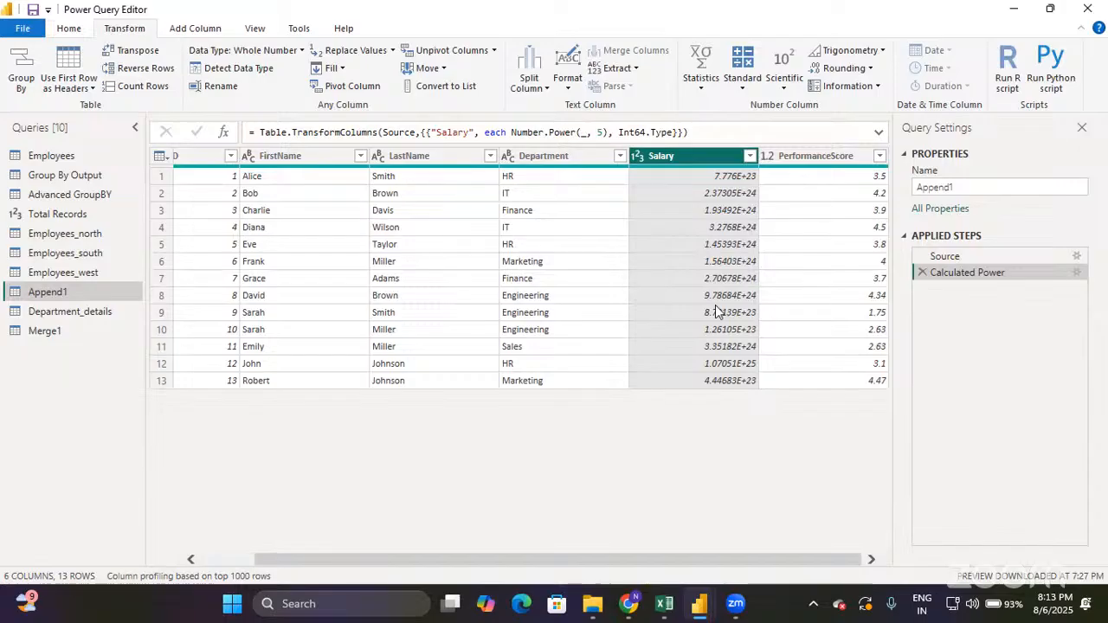
click(922, 271)
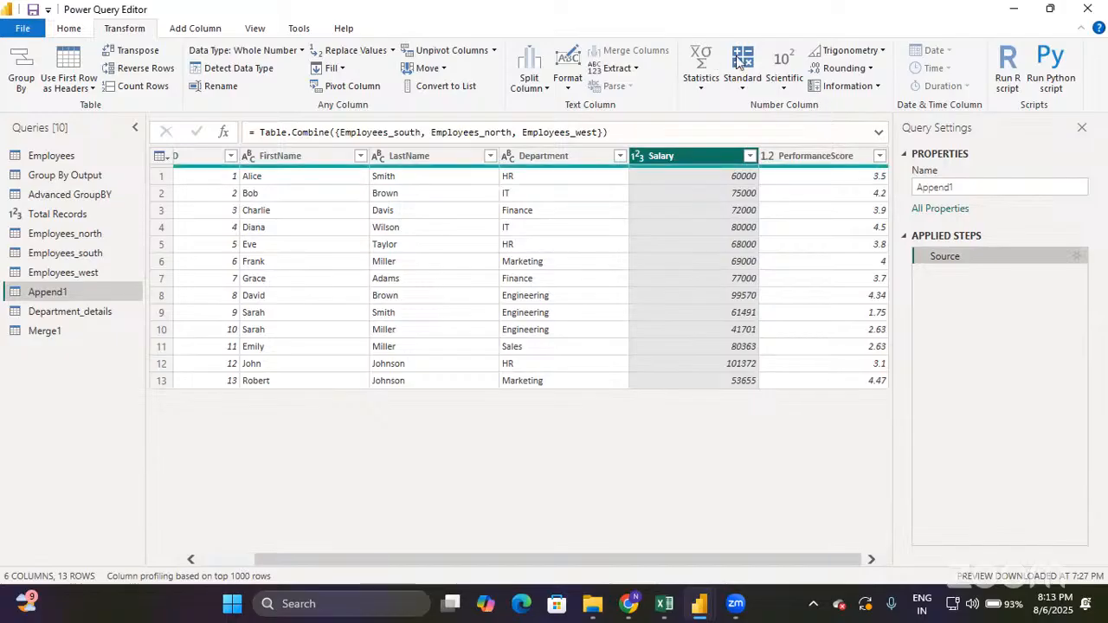
Examine the scientific operations offered for the Salary column, including exponent, logarithm and factorial.
click(785, 87)
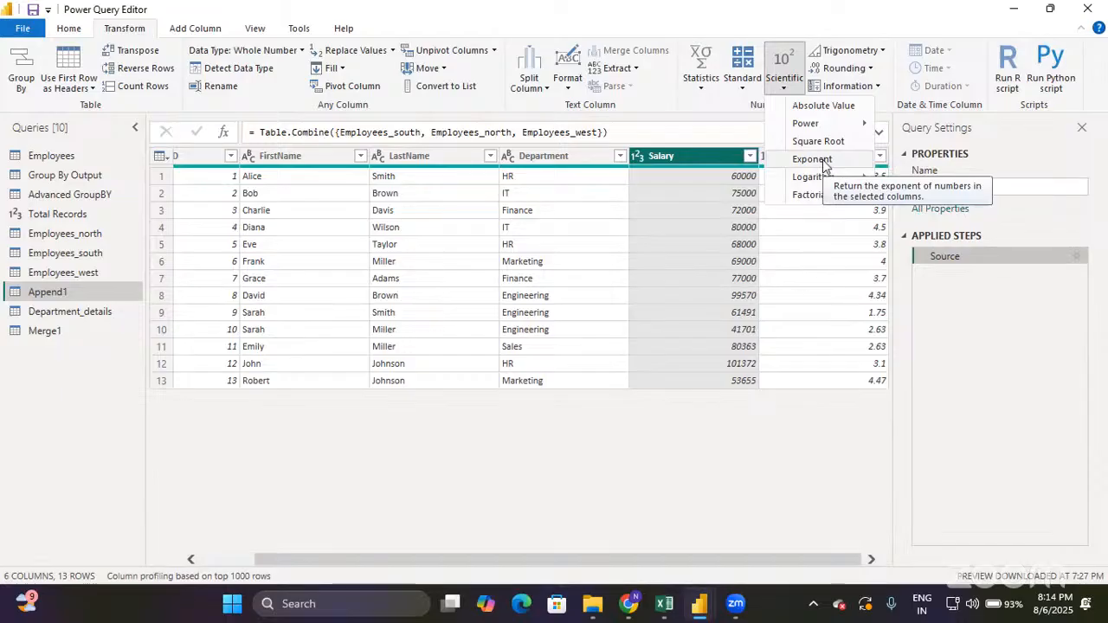
mouse_move(825, 180)
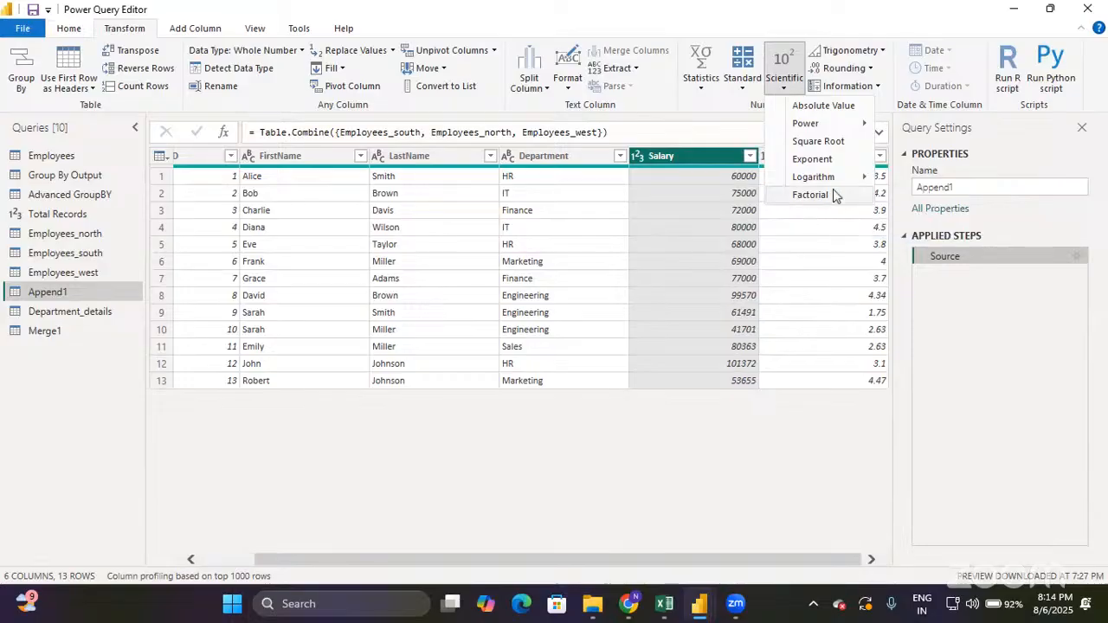
click(762, 432)
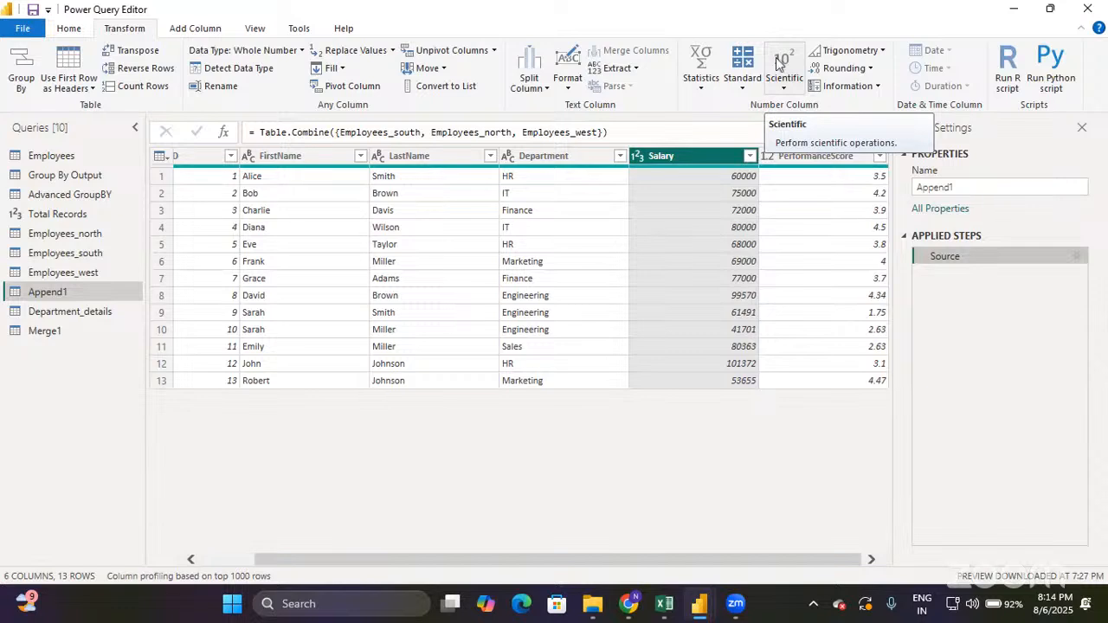
Add 10000 to every value in the Salary column of Append1, and delete the addition step.
click(742, 86)
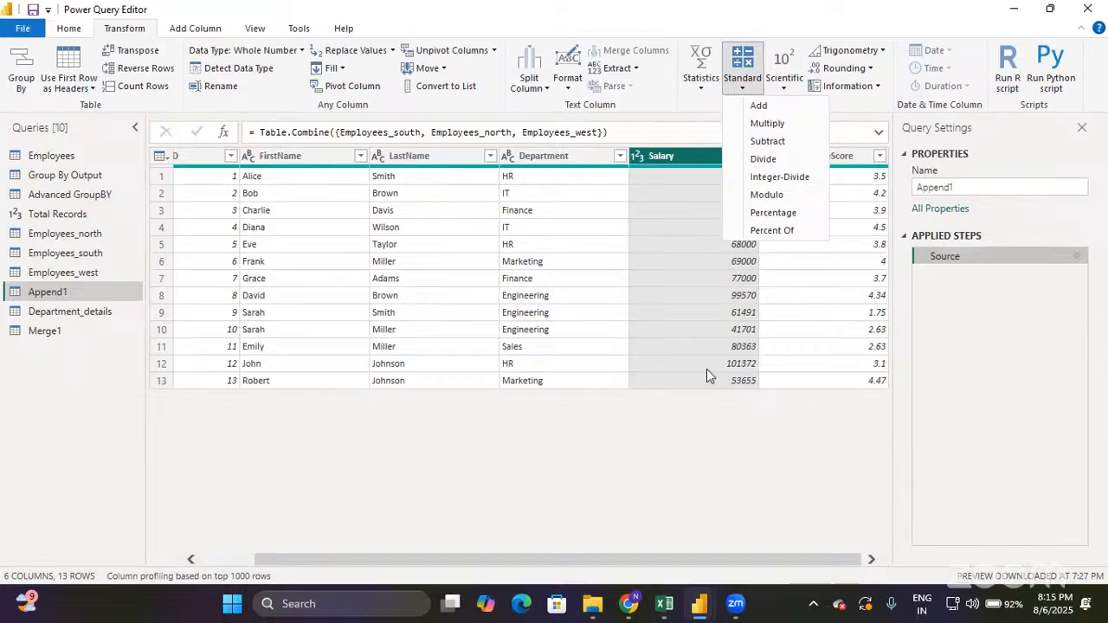
click(758, 106)
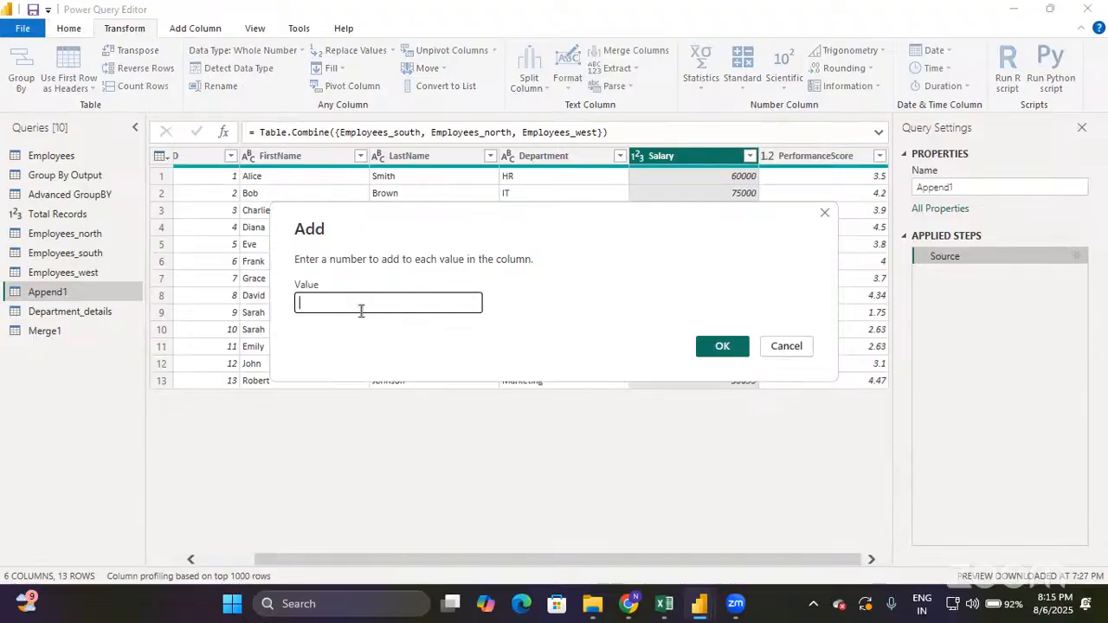
text(10000)
click(715, 338)
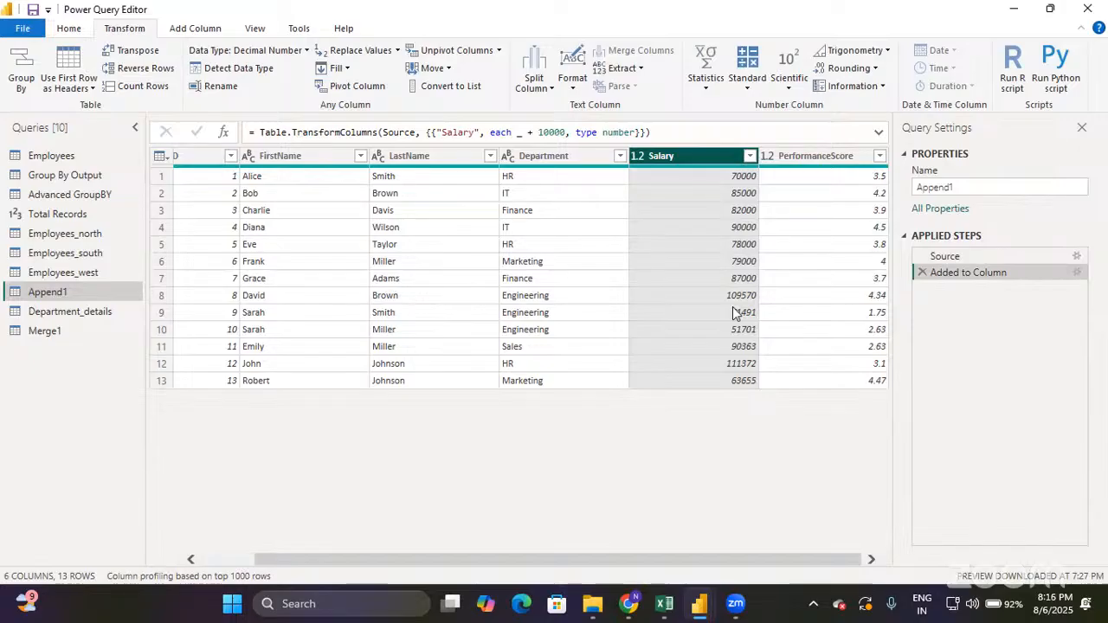
click(921, 273)
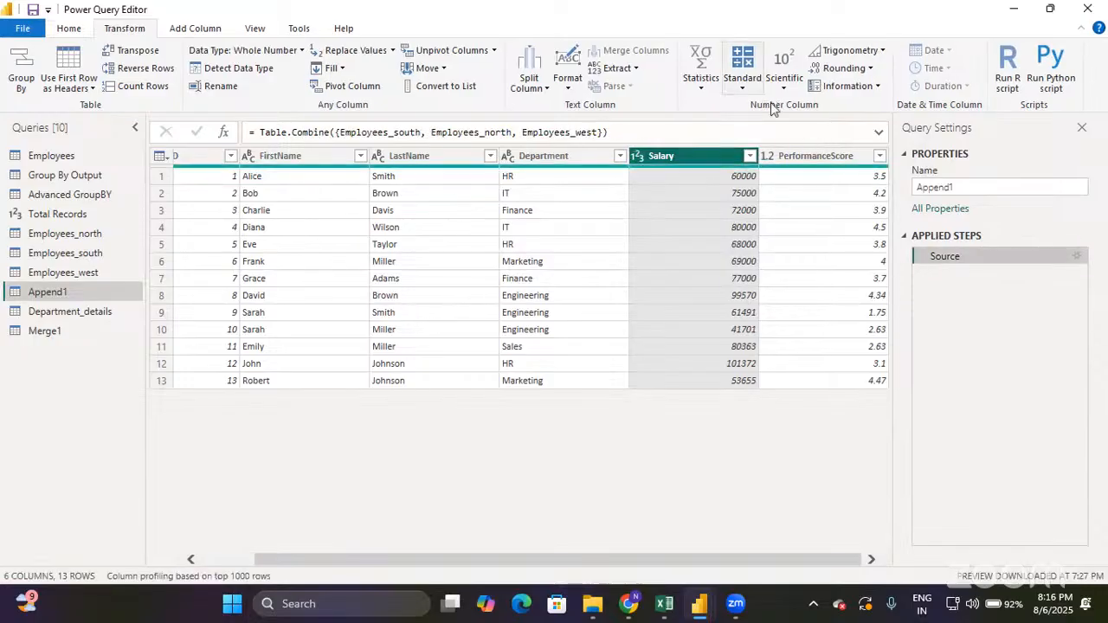
Review the standard and statistics operations for Salary, calculate the column's sum, and delete the sum step.
click(746, 81)
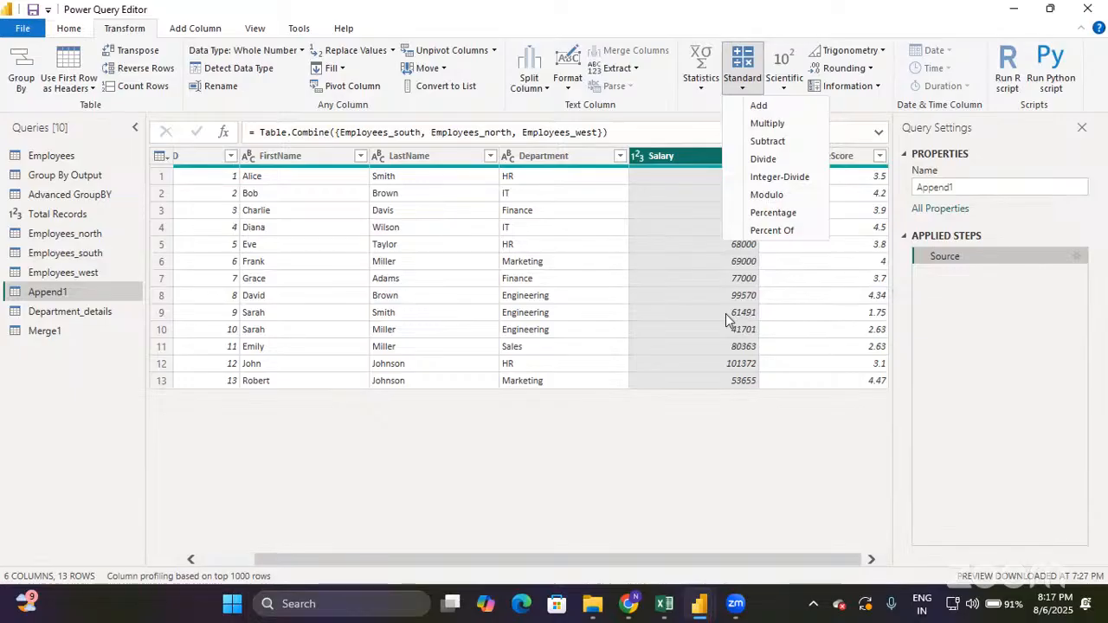
click(698, 90)
click(699, 90)
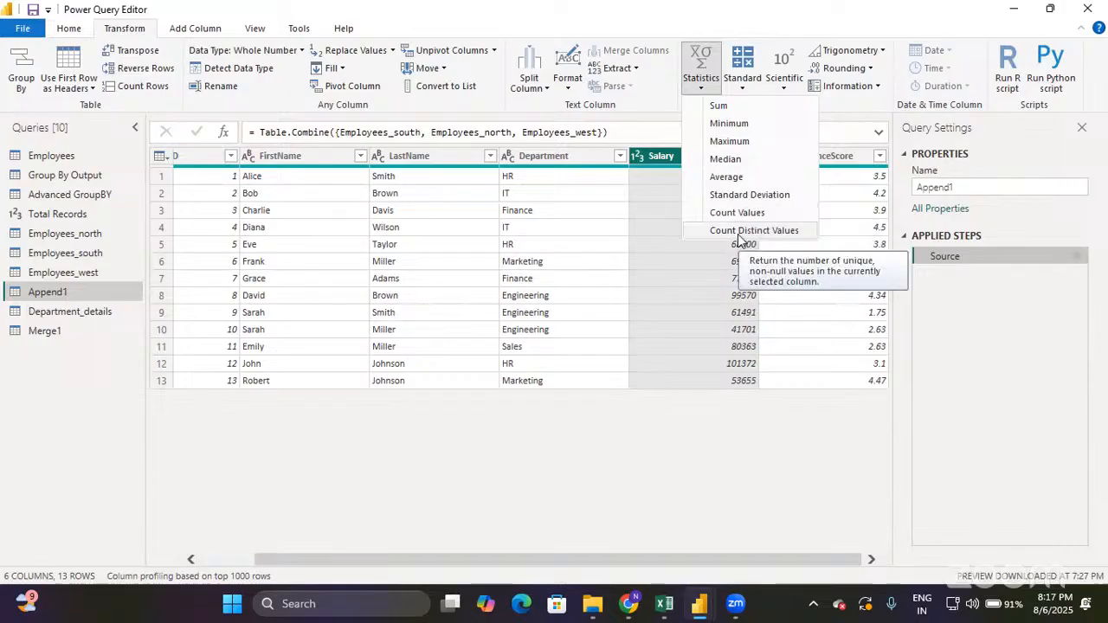
click(729, 109)
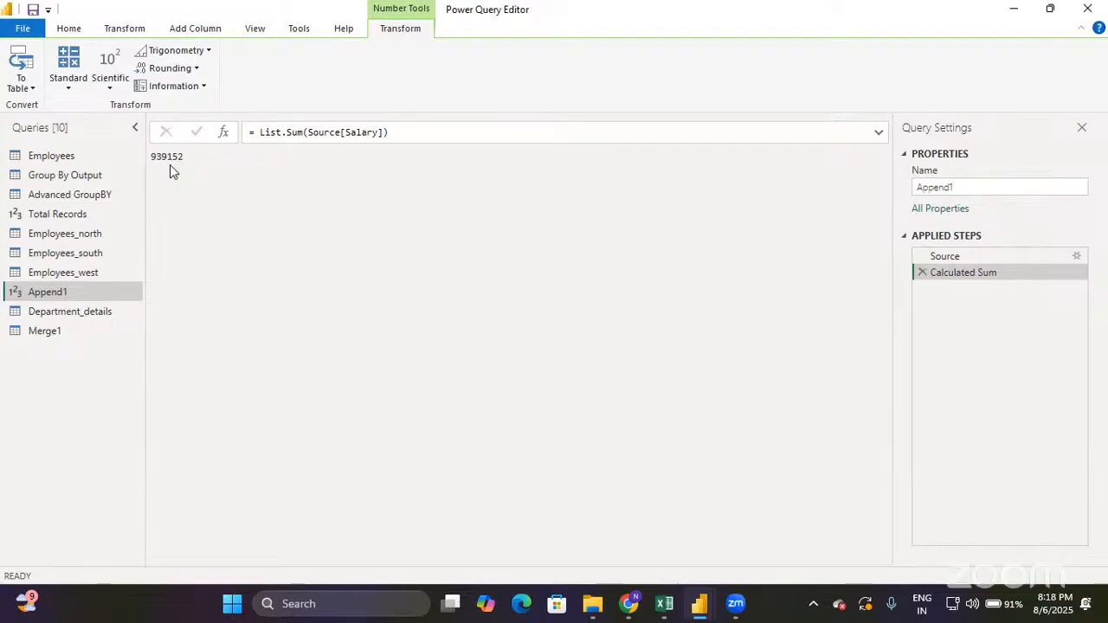
click(922, 272)
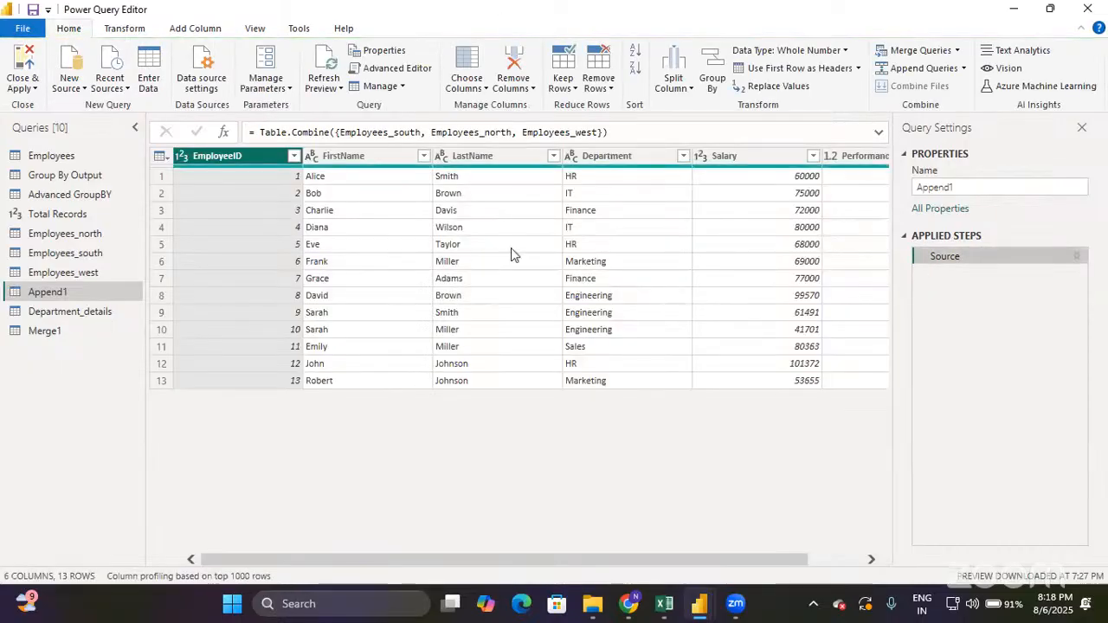
Count the non-null values in the Salary column of Append1, and delete the count step.
scroll(511, 251, right, 2)
click(687, 154)
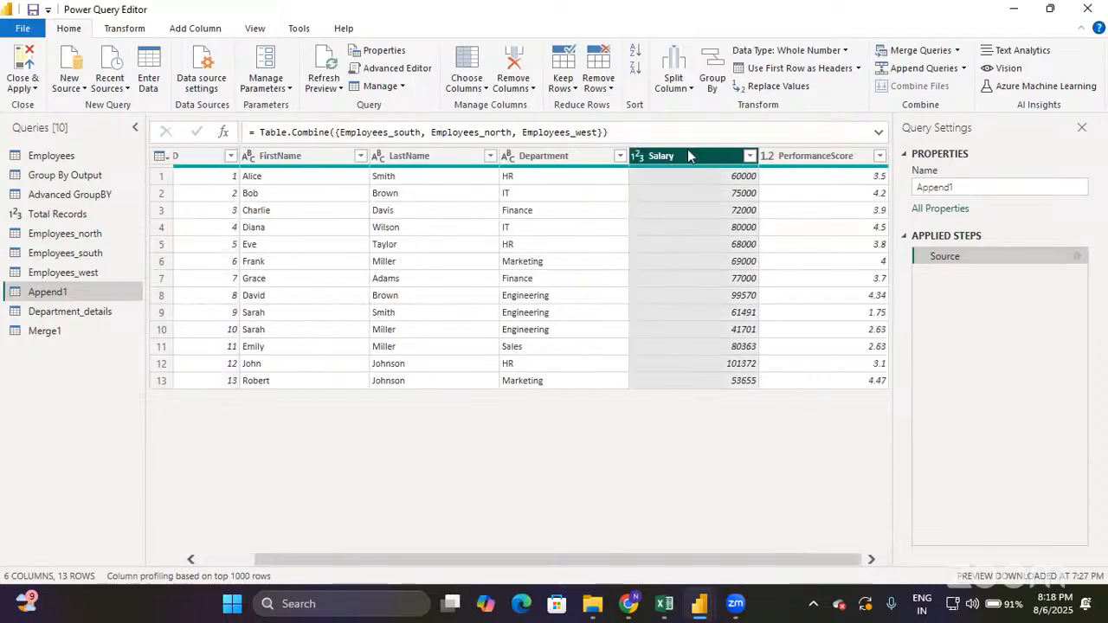
click(123, 31)
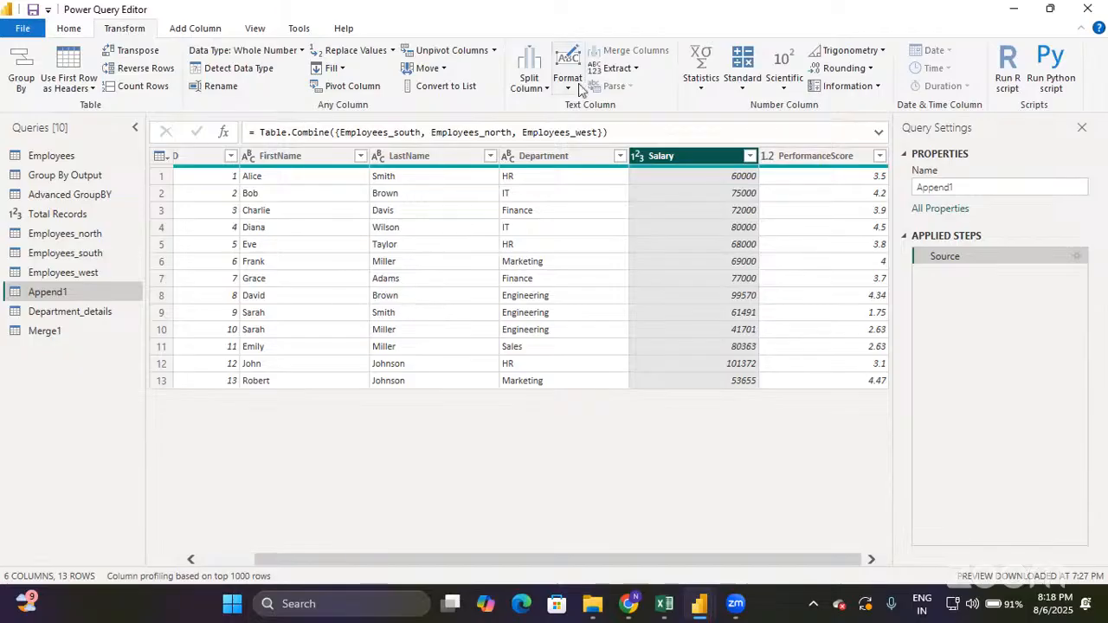
click(700, 78)
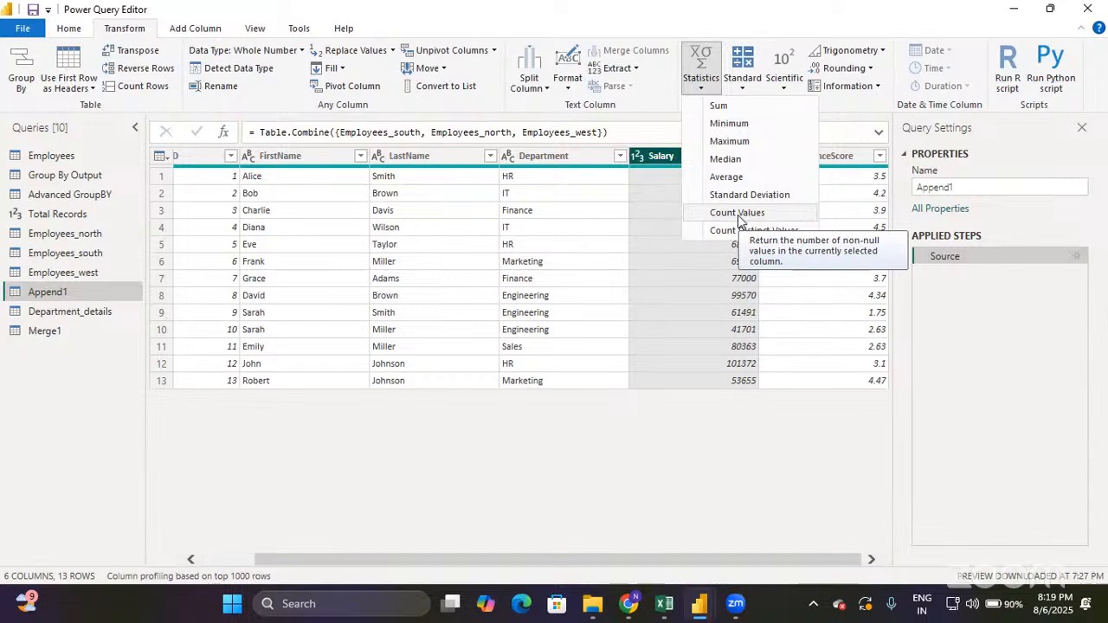
click(738, 214)
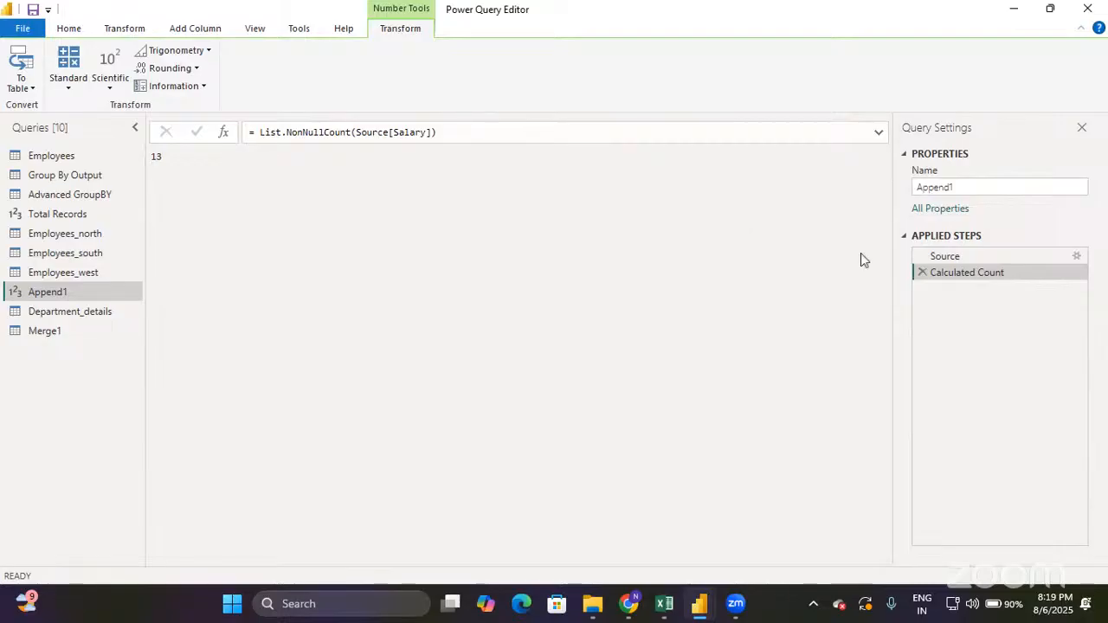
click(922, 271)
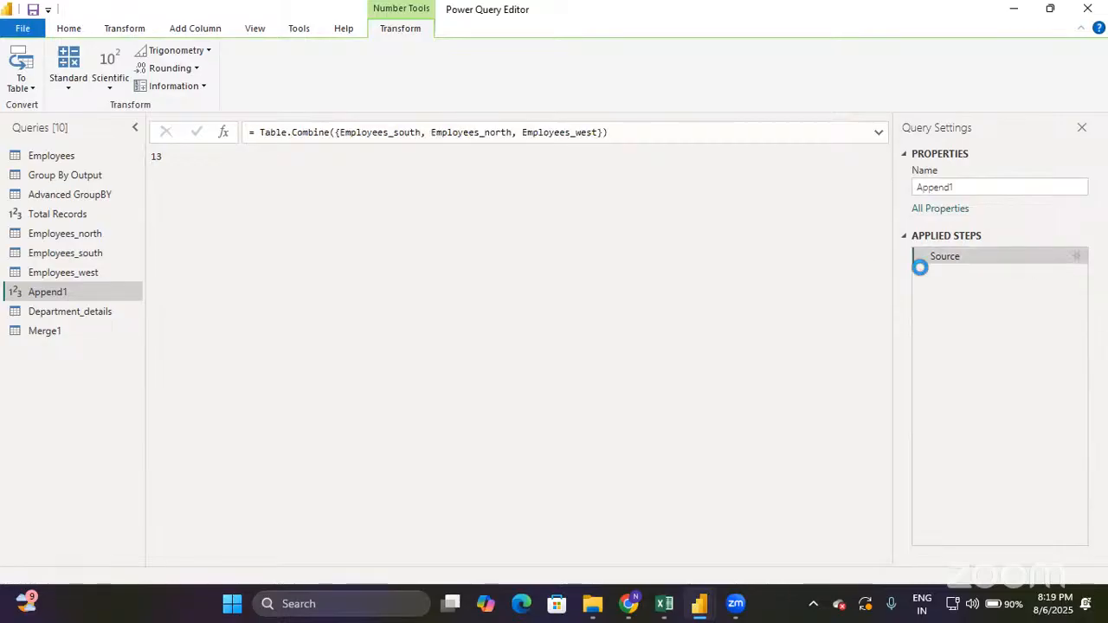
Count the distinct values in the Salary column, delete that step, and return to Append1's transformation options.
click(753, 158)
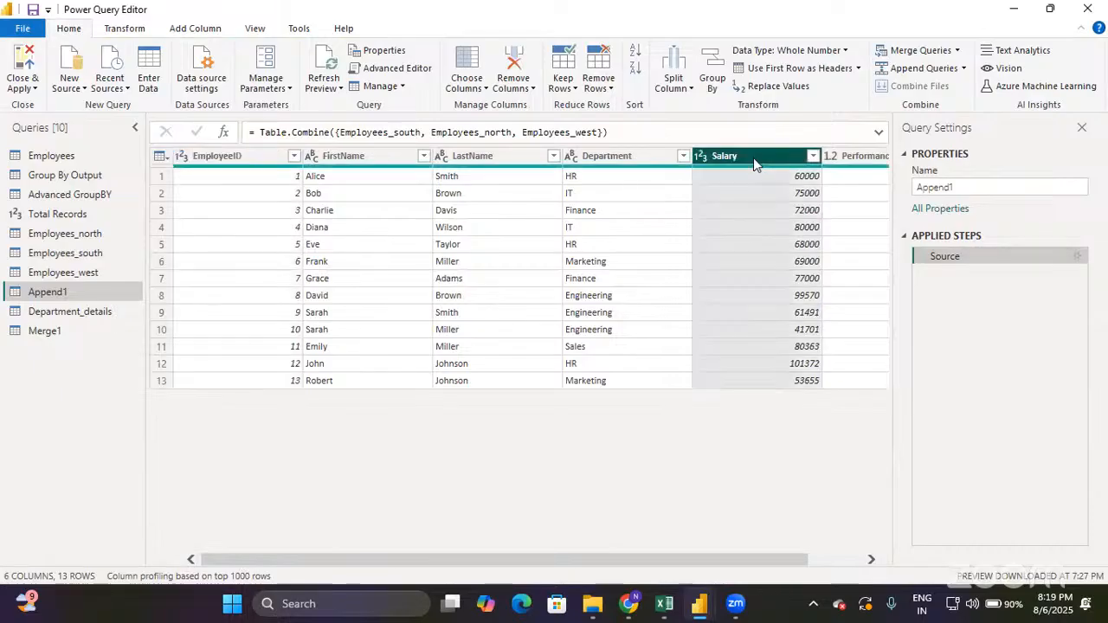
click(126, 31)
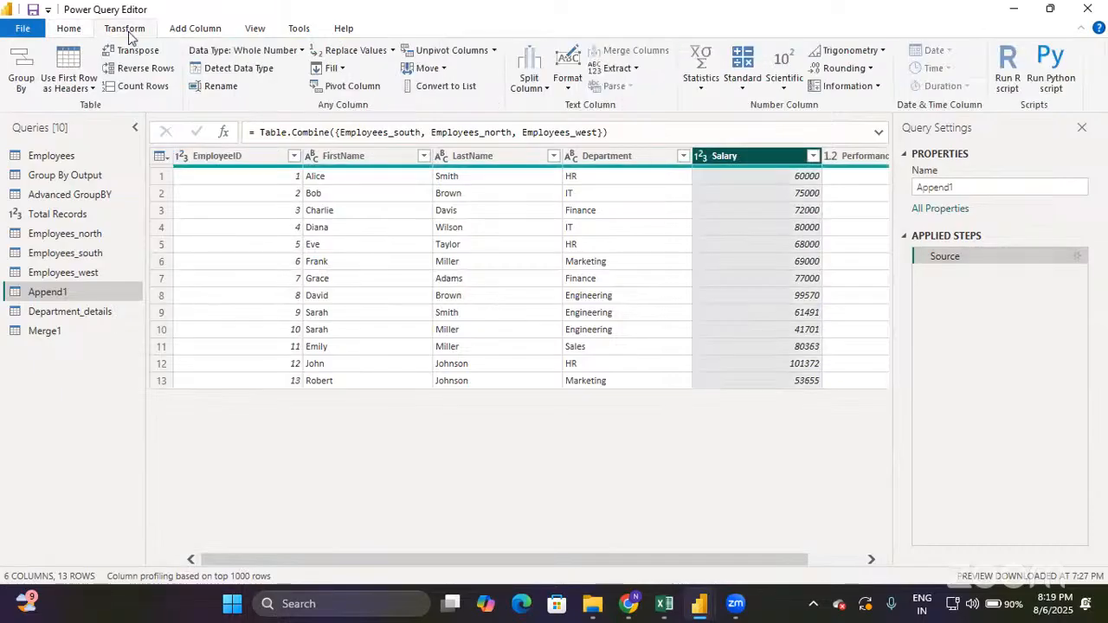
click(703, 83)
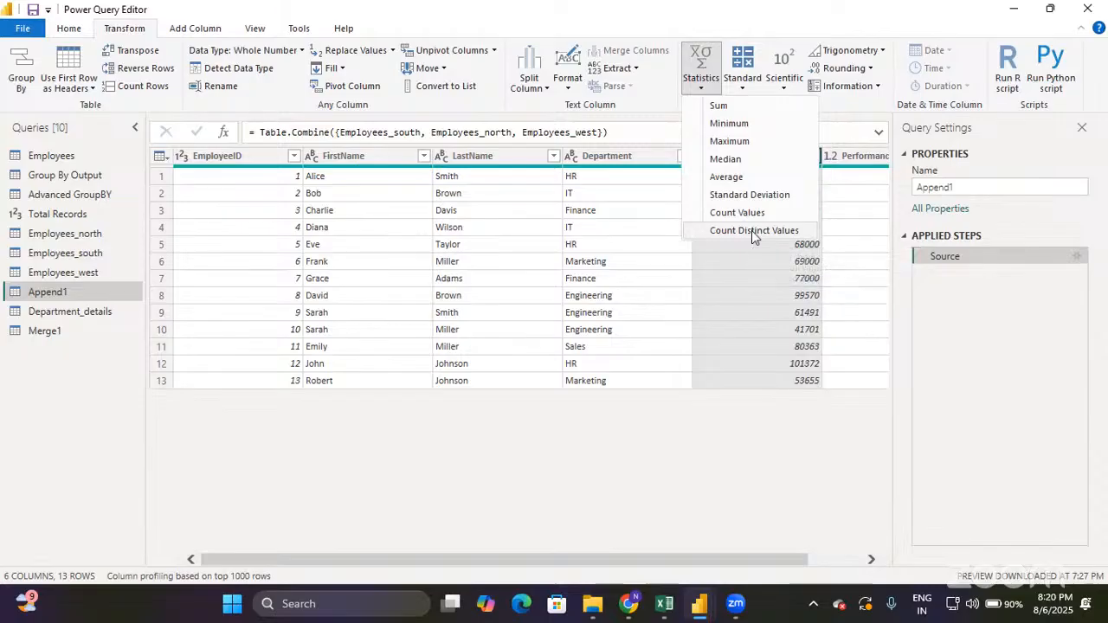
click(753, 232)
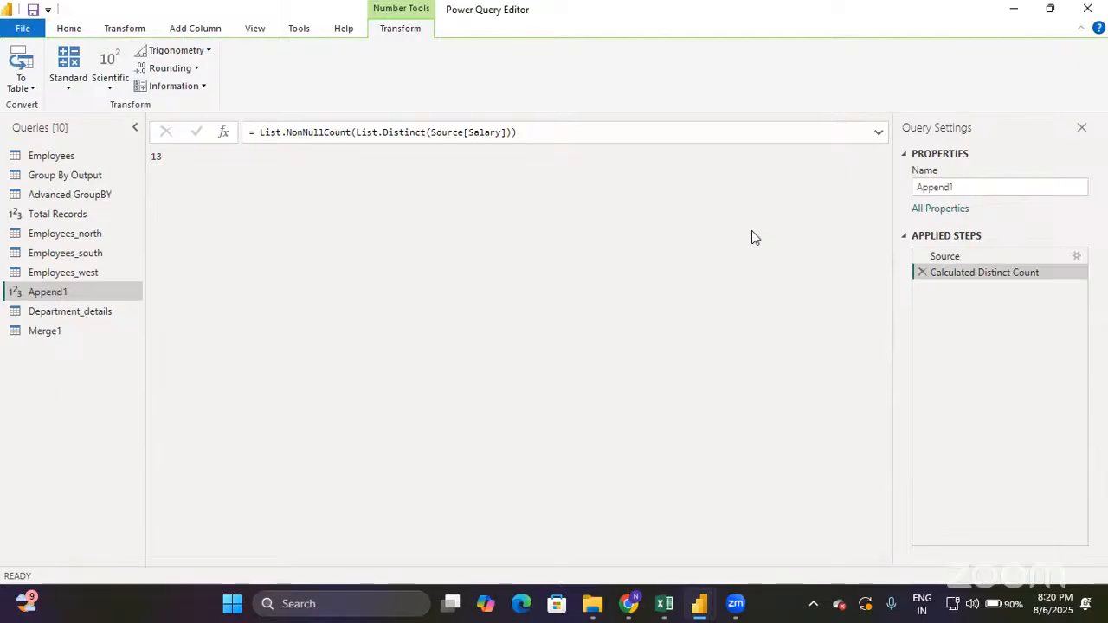
click(921, 271)
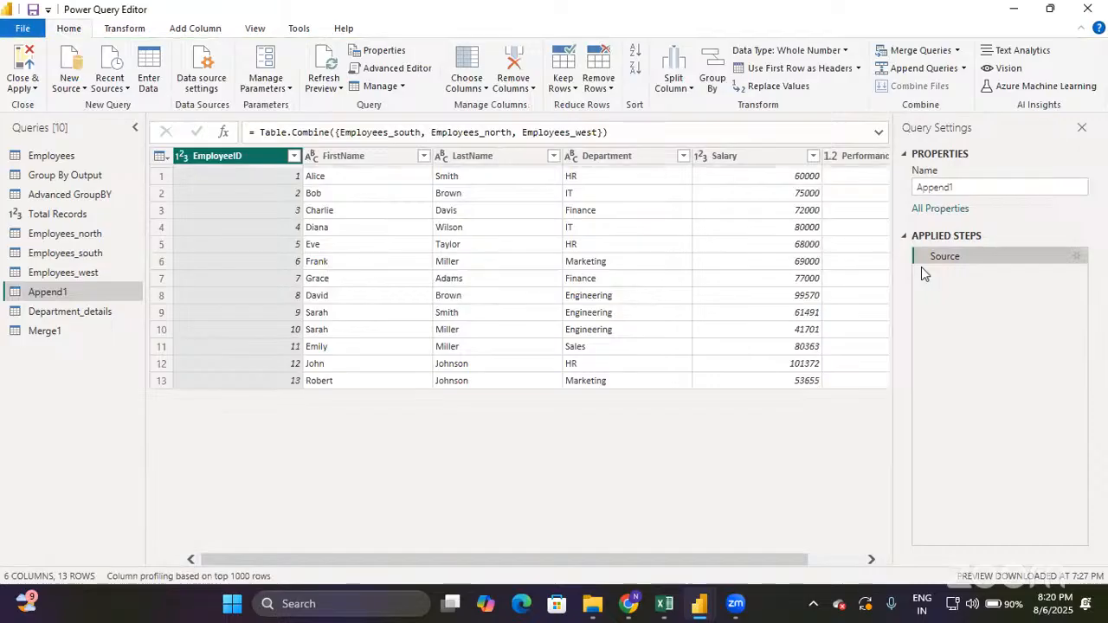
click(126, 28)
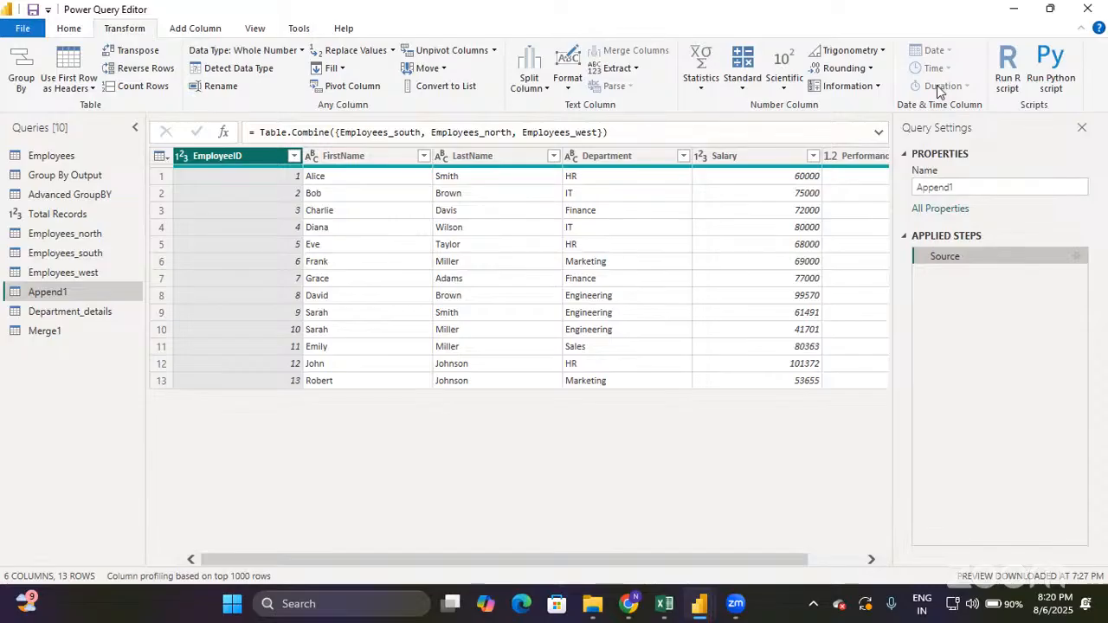
Open the Employees query and convert its Joining Date column to end-of-month dates.
click(103, 155)
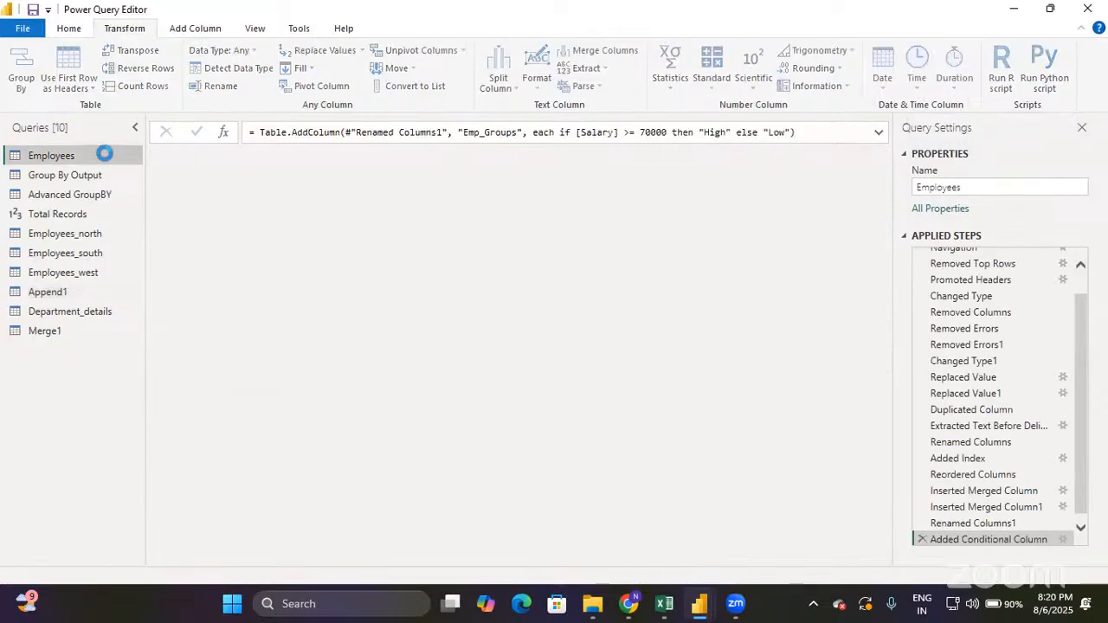
scroll(529, 248, right, 4)
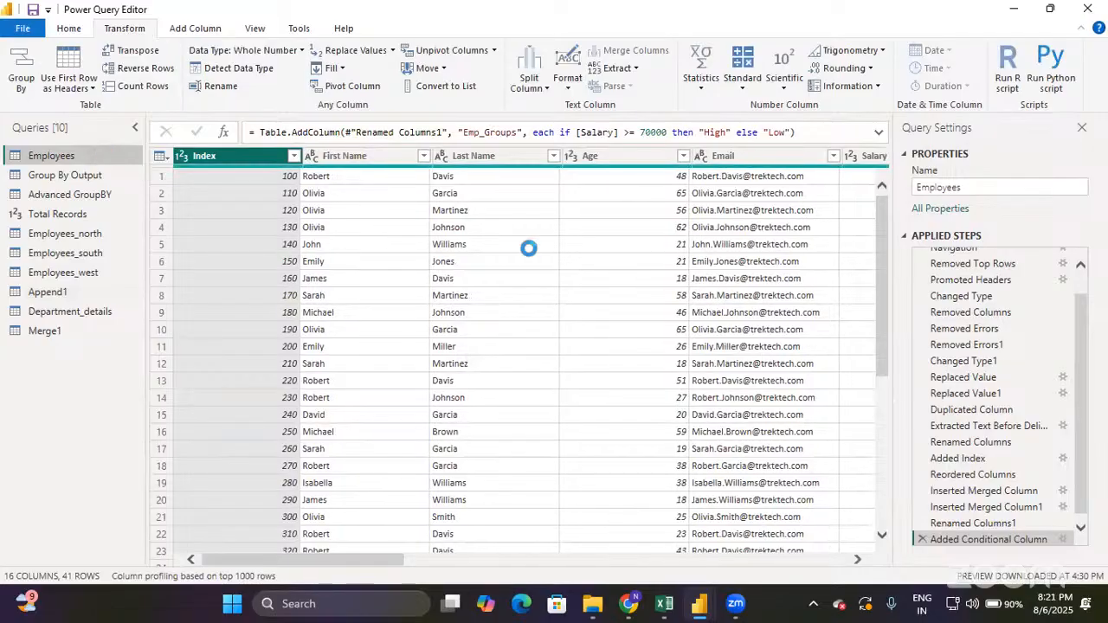
scroll(529, 249, right, 2)
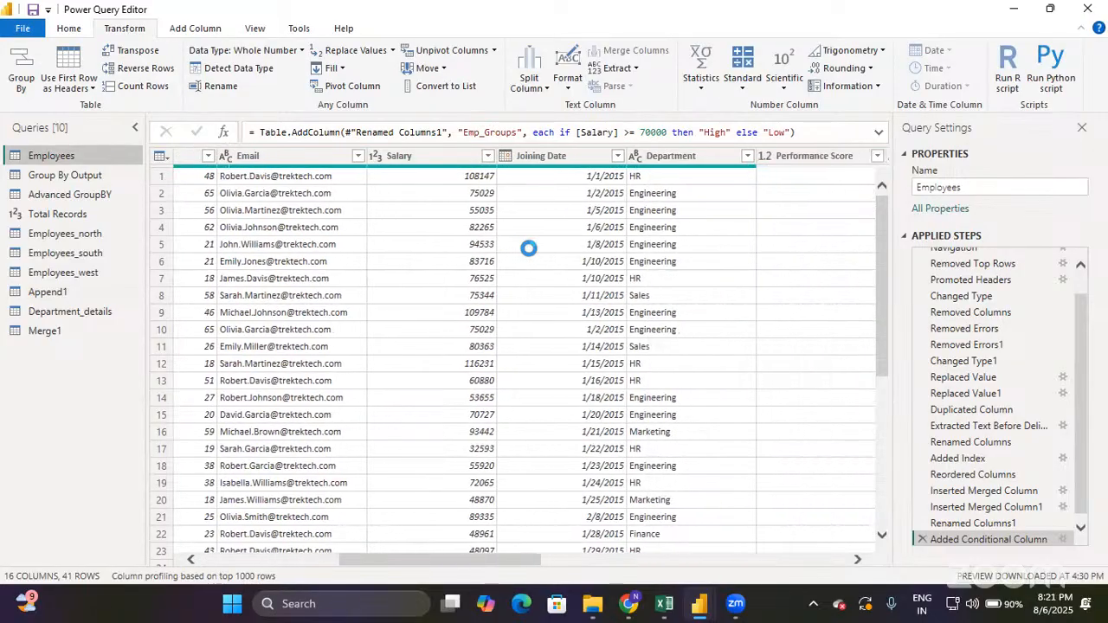
click(545, 155)
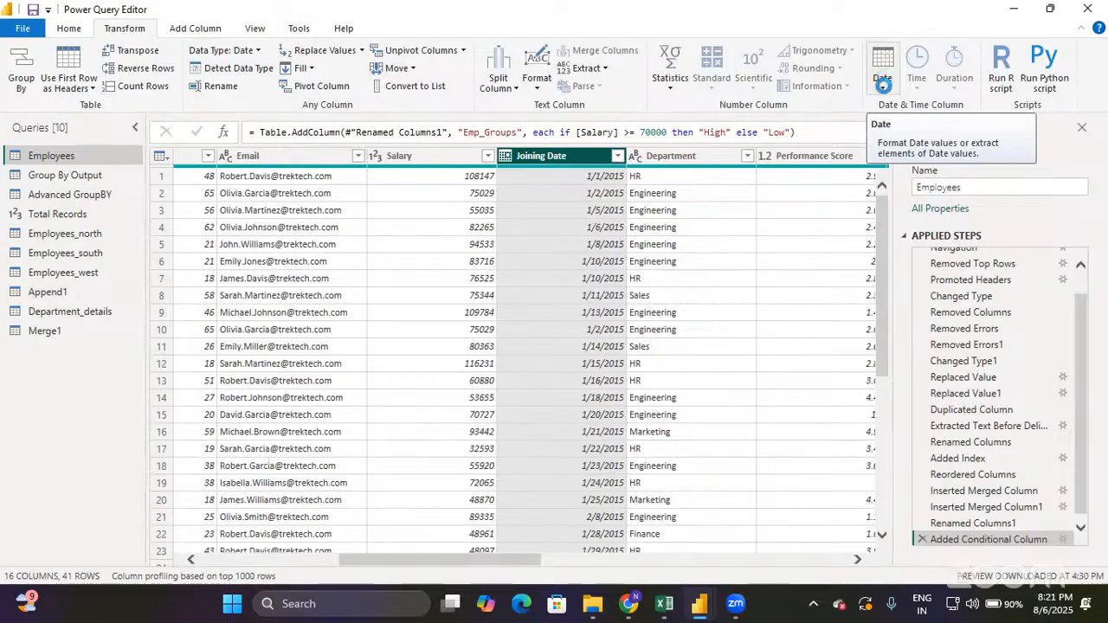
click(883, 84)
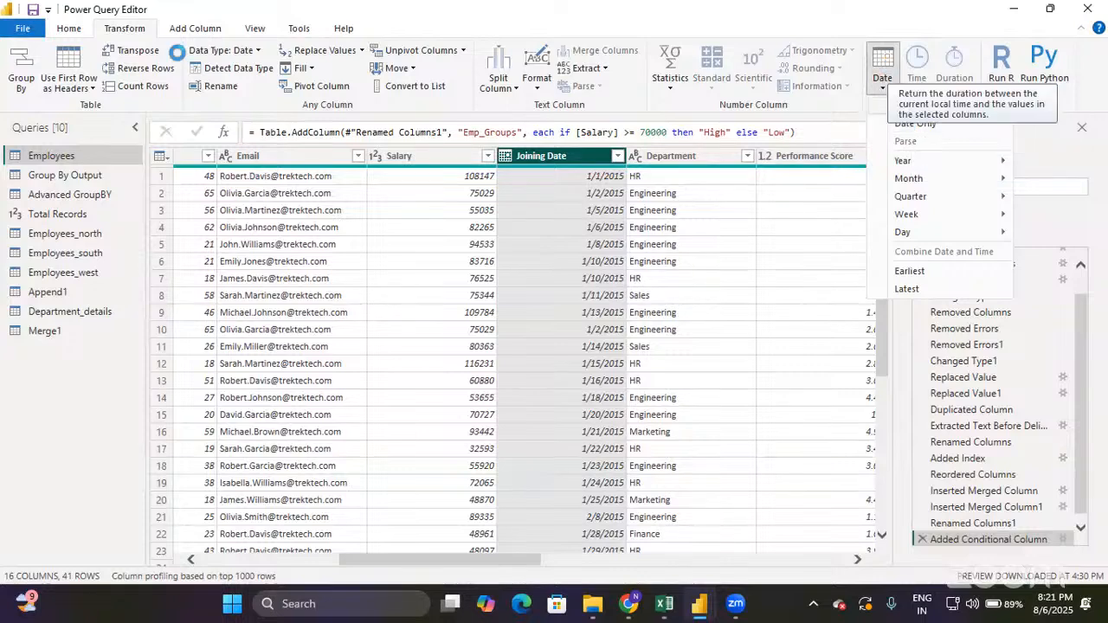
mouse_move(916, 156)
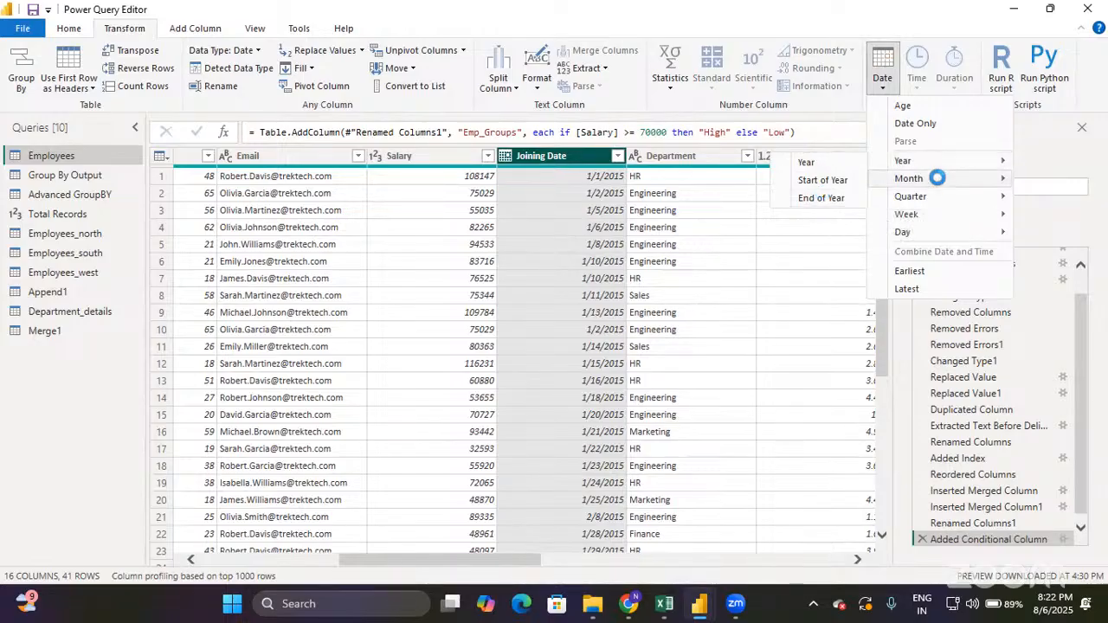
mouse_move(937, 178)
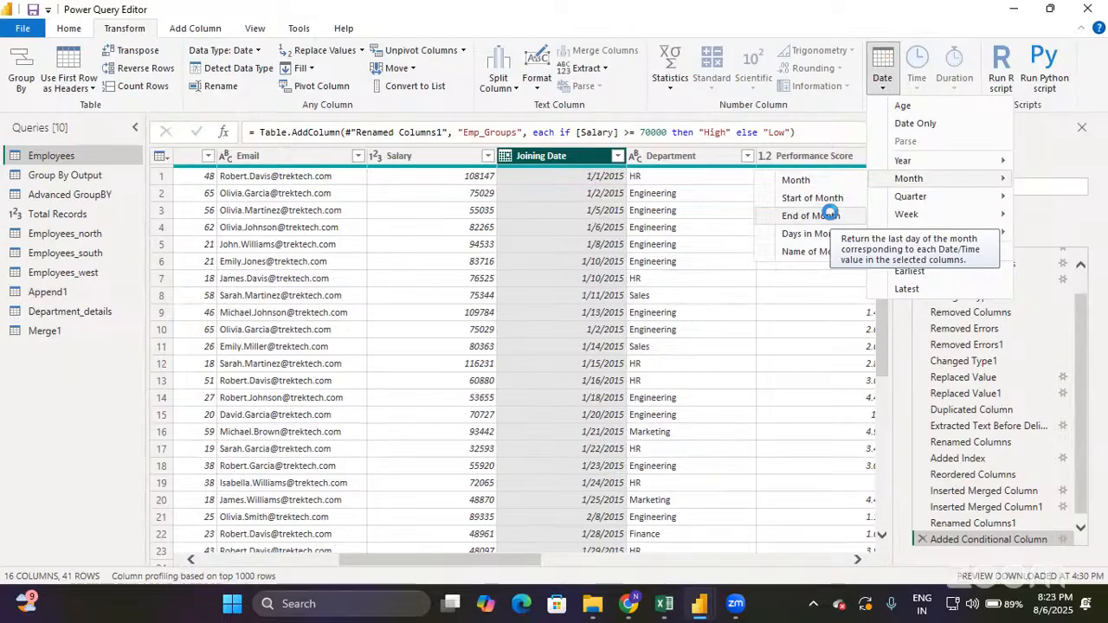
click(830, 212)
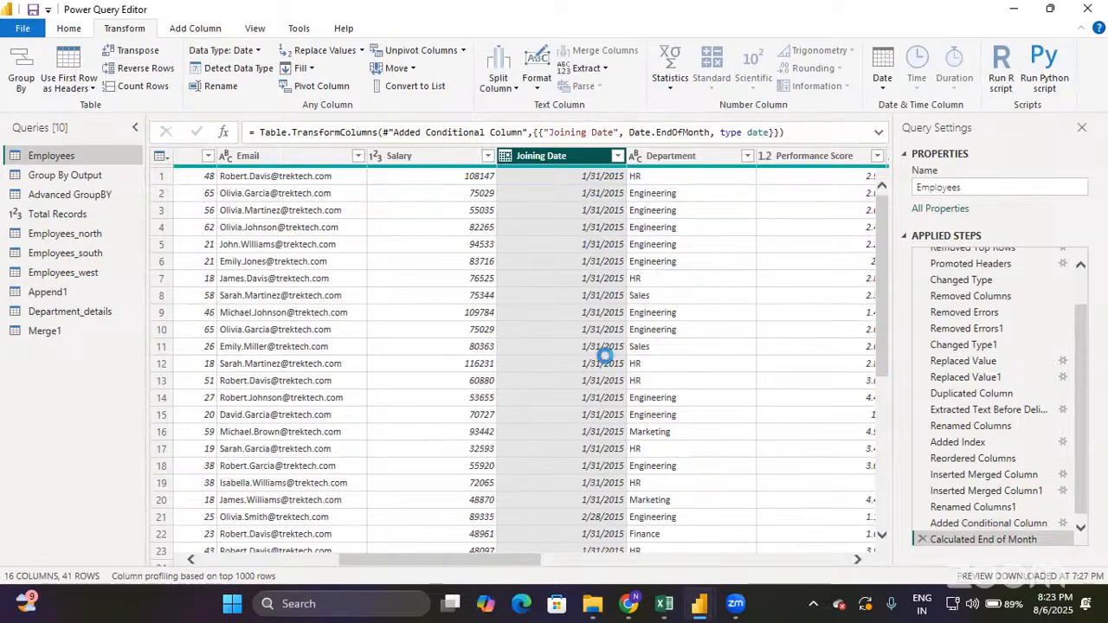
Check the converted Joining Date values through the rows, and delete the end-of-month step.
scroll(606, 355, down, 5)
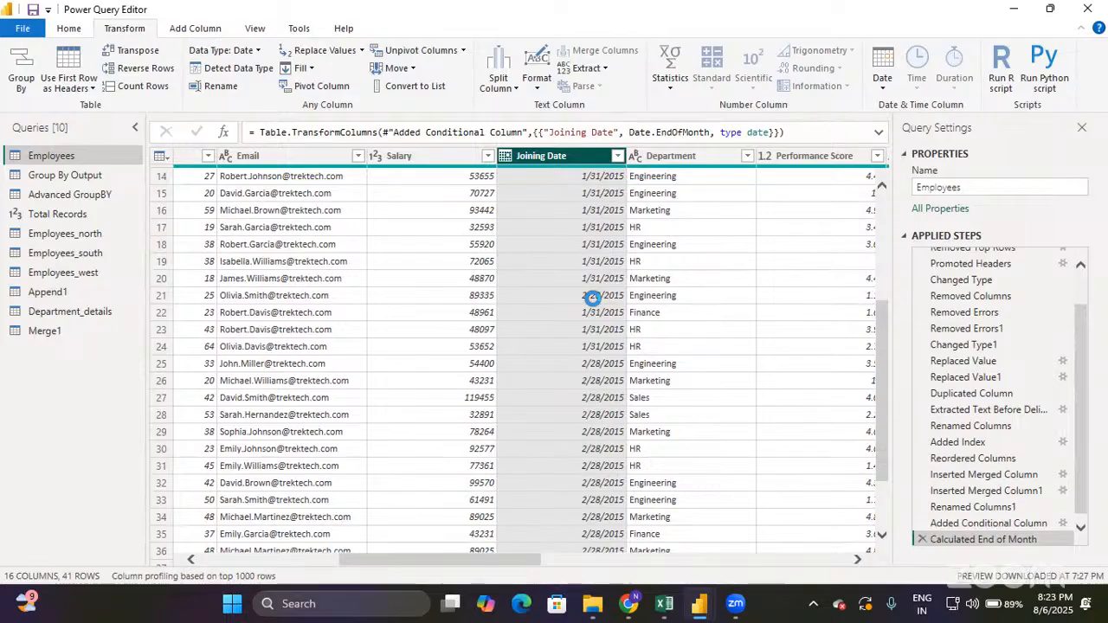
scroll(592, 298, down, 1)
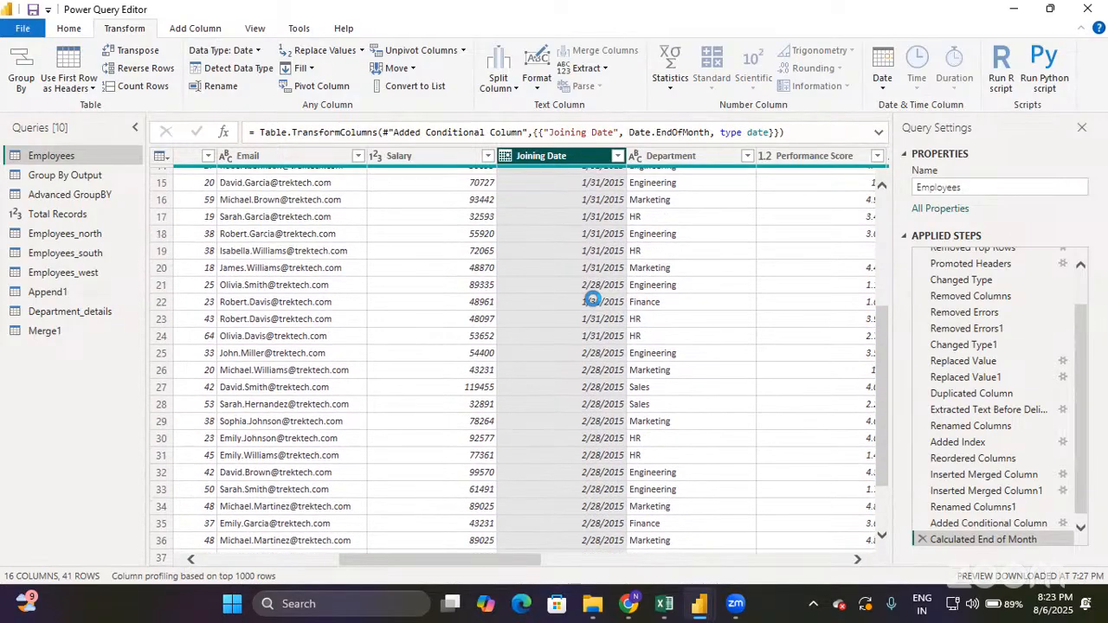
scroll(592, 298, up, 5)
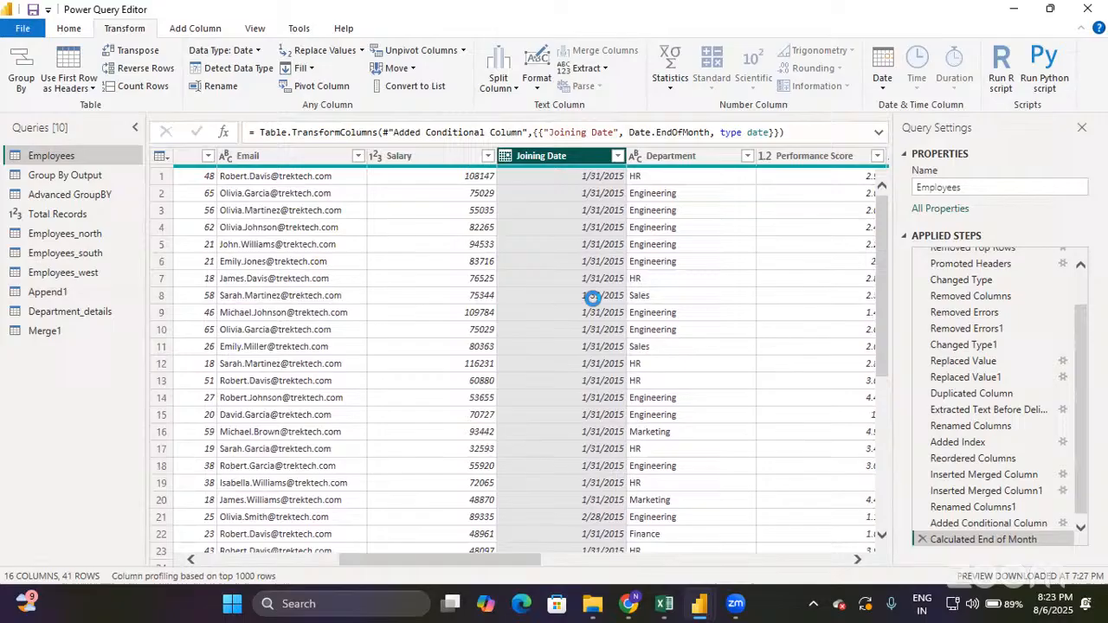
click(923, 534)
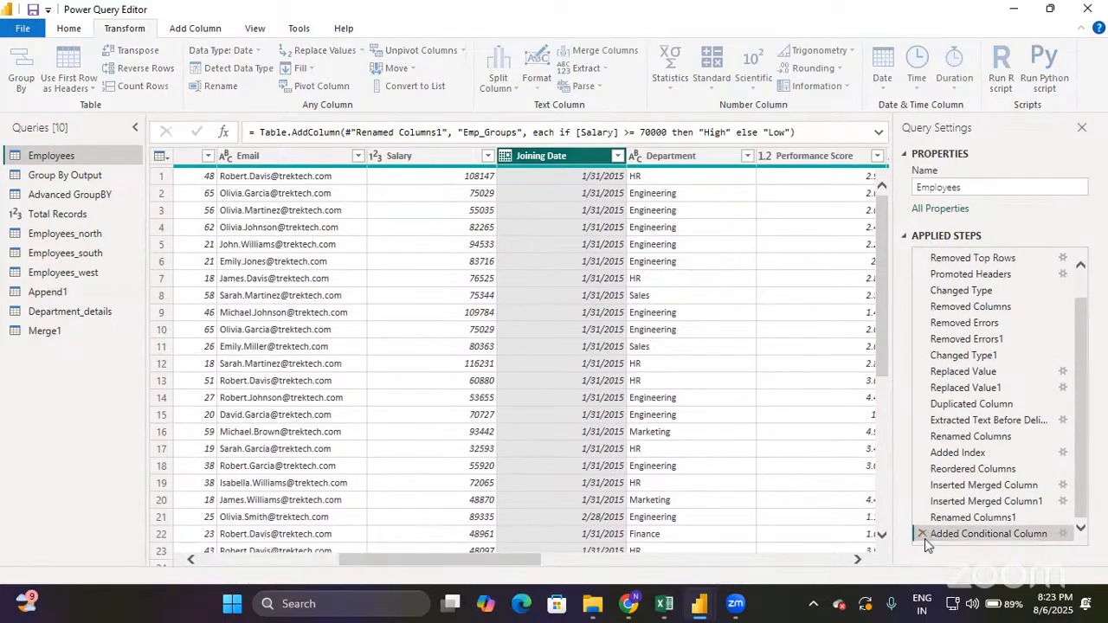
Convert Joining Date to the name of the month, look through the rows, and delete the month name step.
click(880, 91)
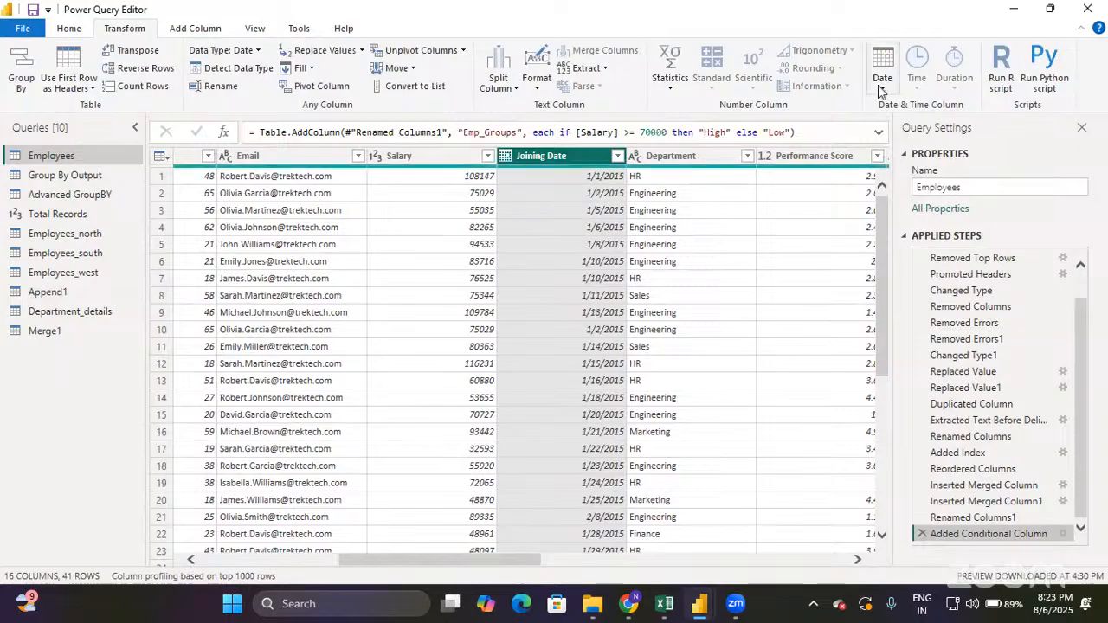
mouse_move(907, 178)
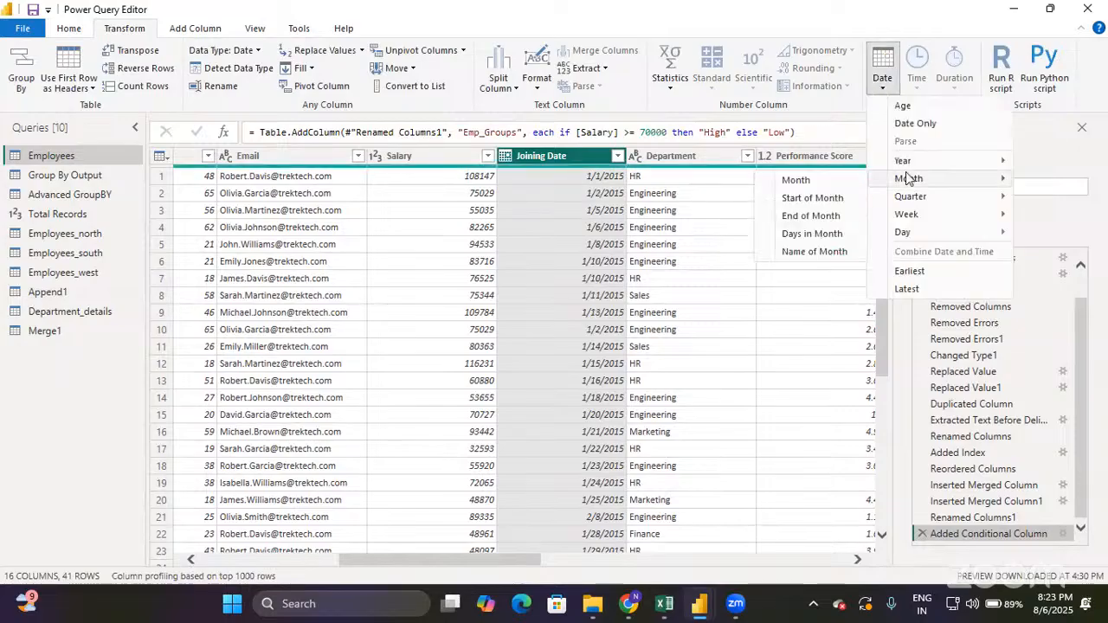
click(820, 251)
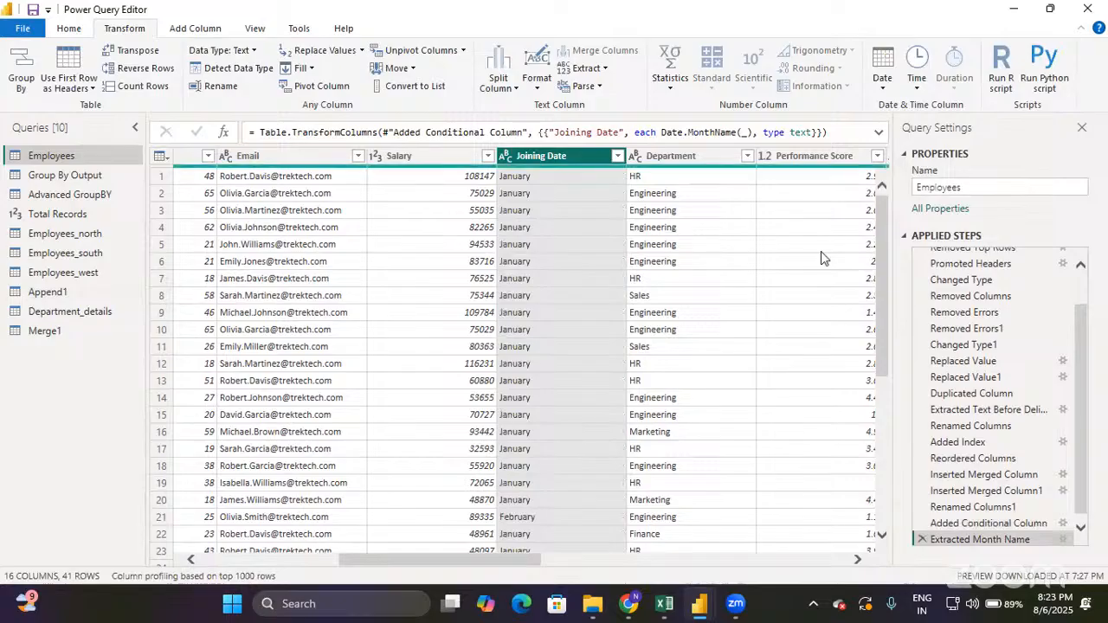
scroll(559, 330, down, 6)
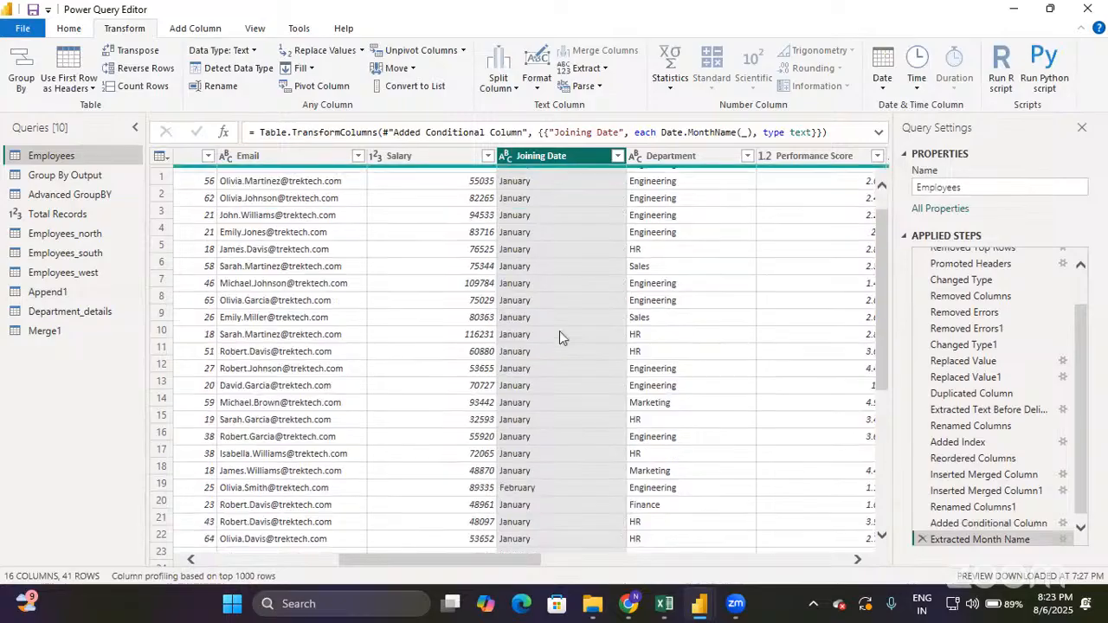
scroll(560, 337, up, 6)
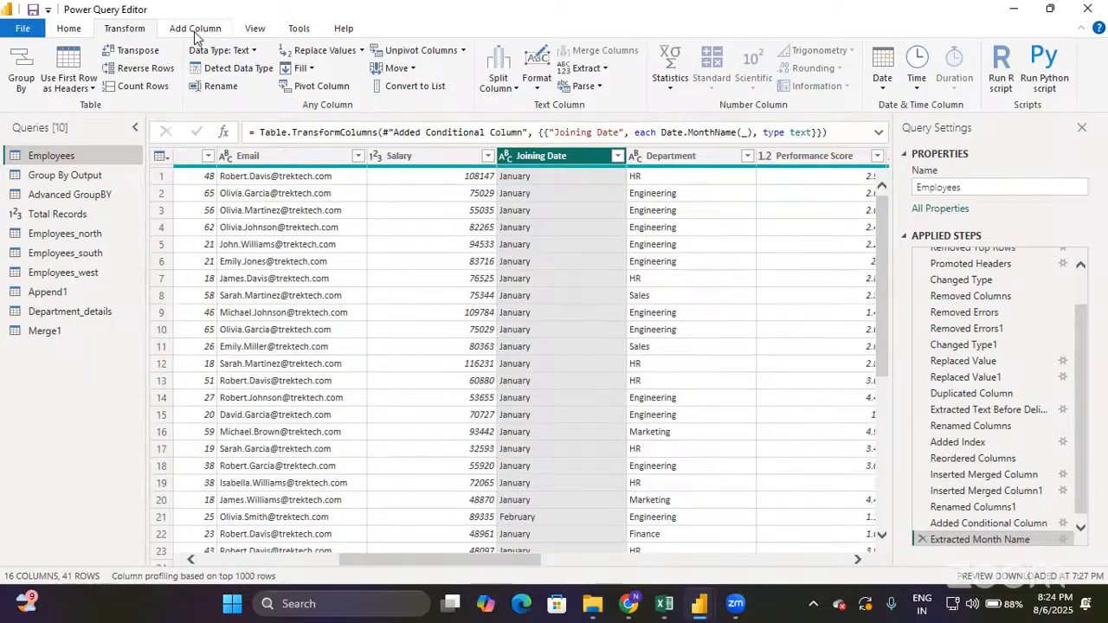
click(921, 538)
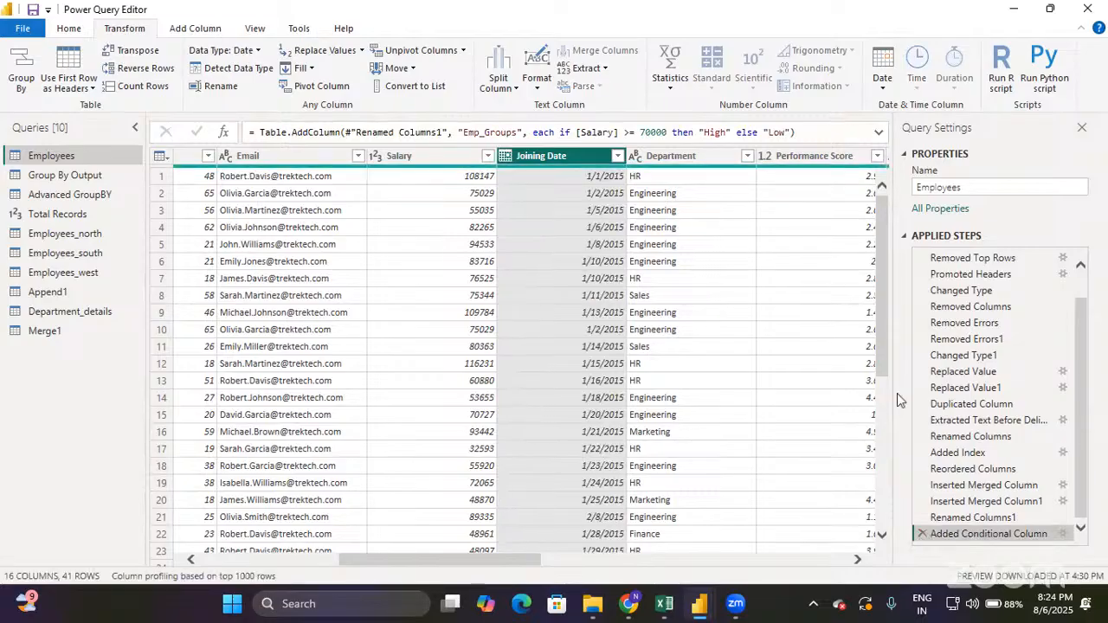
Review the quarter, week and day operations for Joining Date, convert the column to day of week, and delete that step.
click(884, 90)
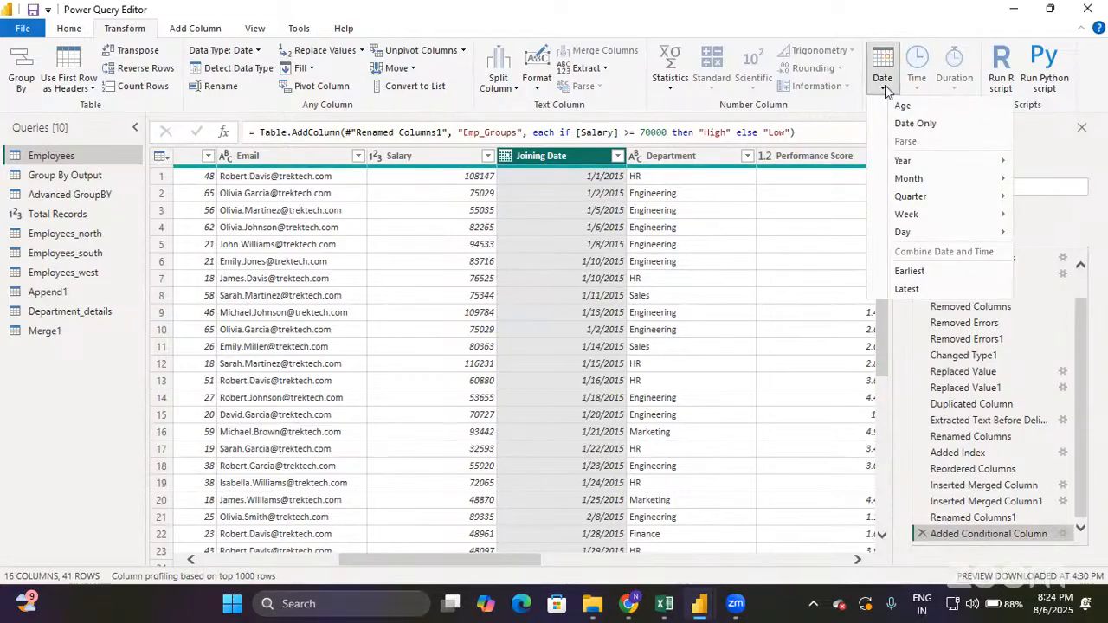
mouse_move(910, 201)
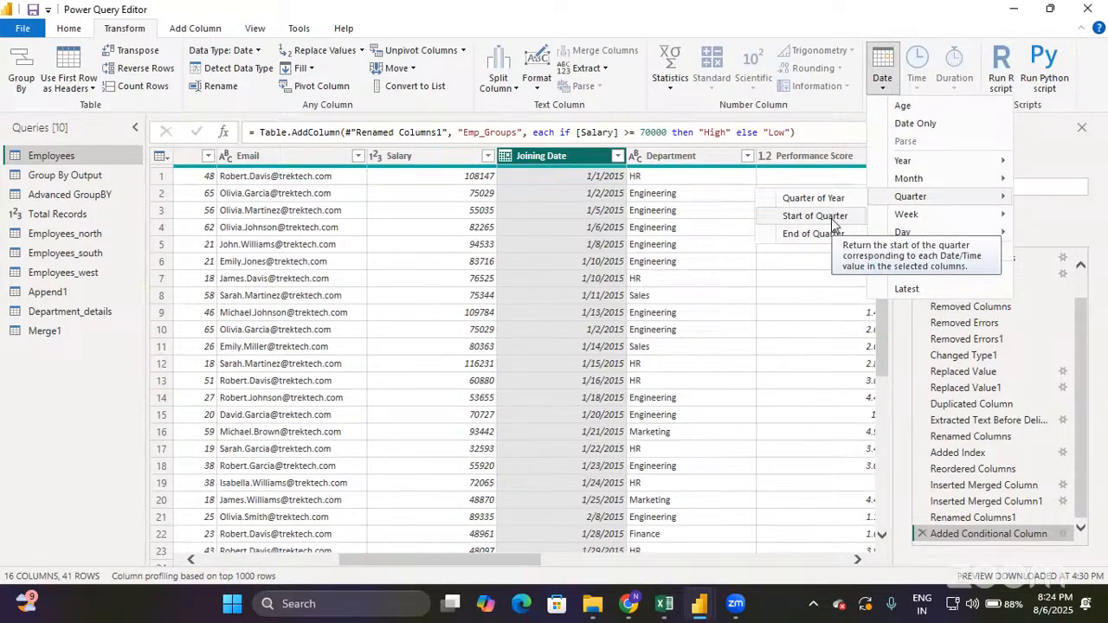
mouse_move(913, 221)
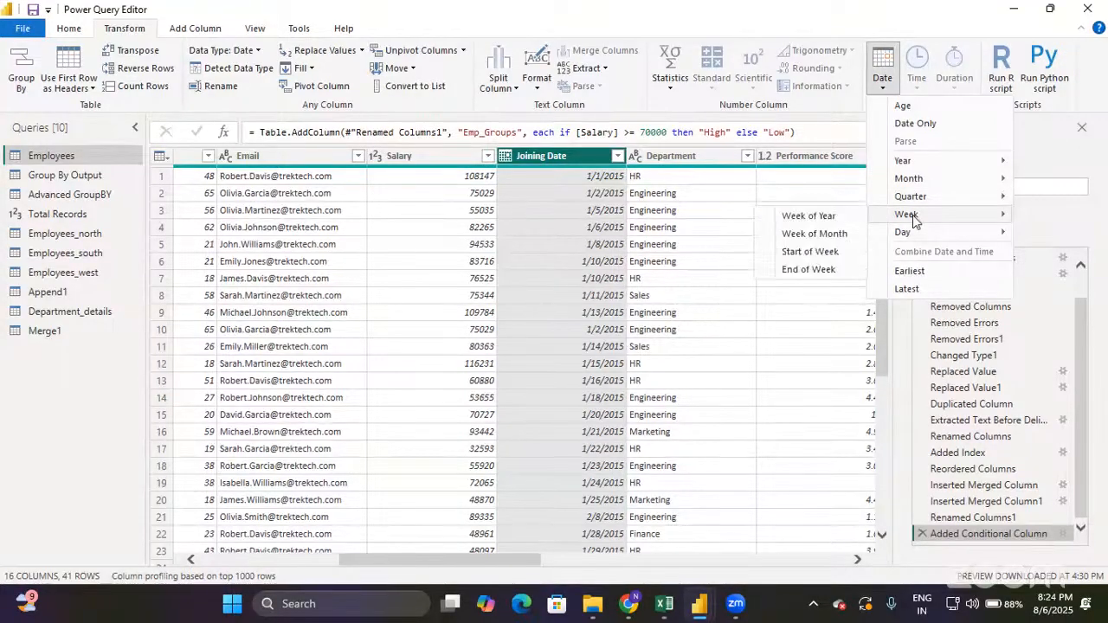
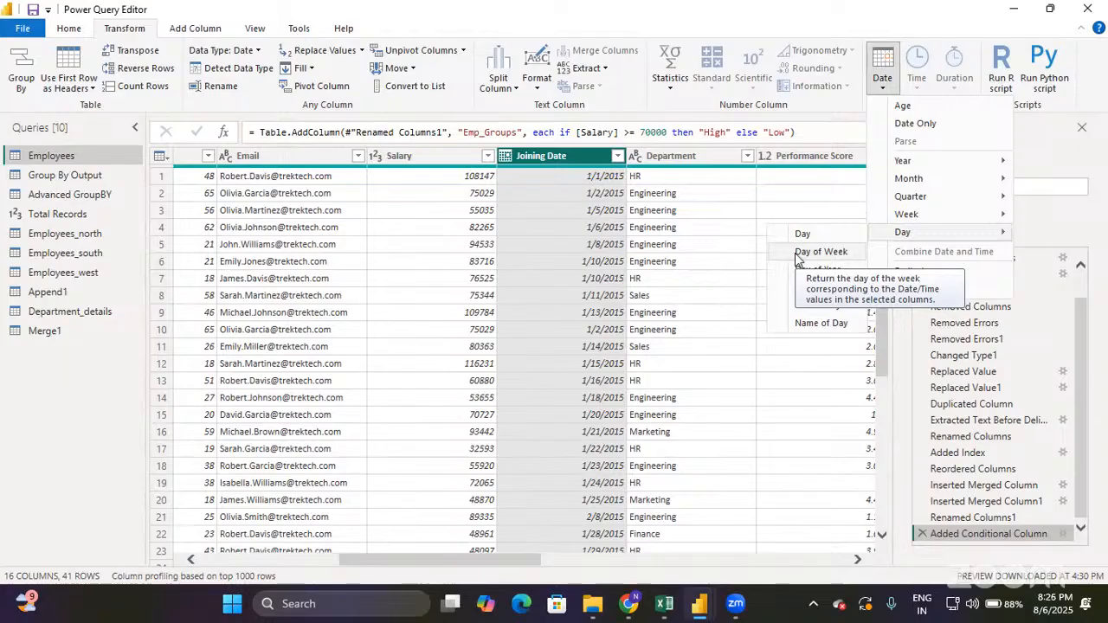
click(797, 253)
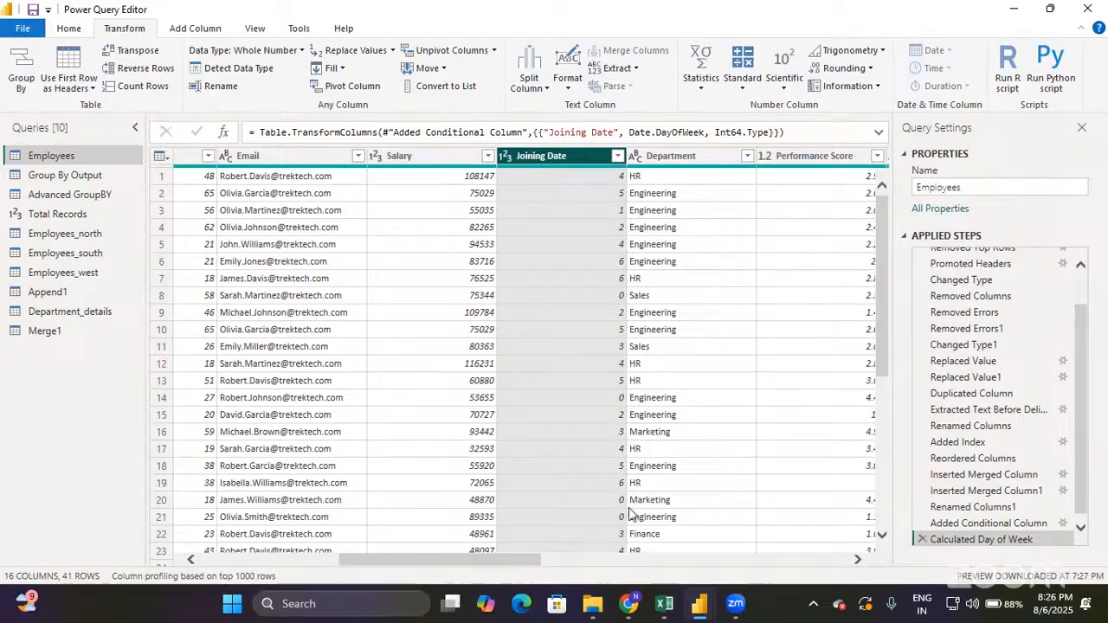
click(921, 540)
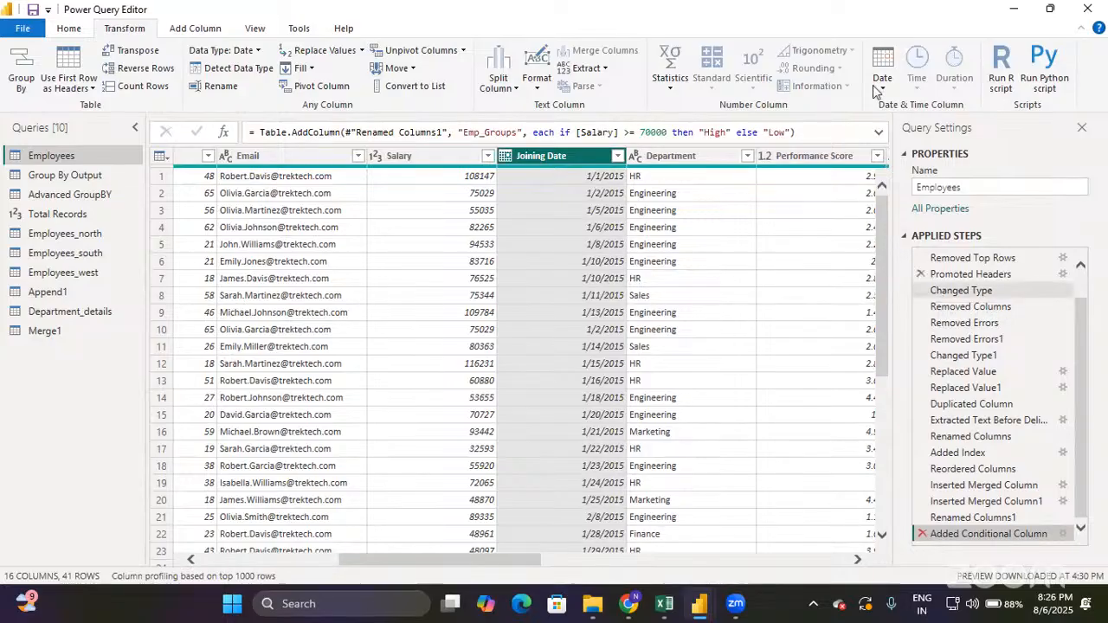
Examine the remaining date operations for Joining Date, the last columns of Employees, and the options for adding columns.
click(881, 82)
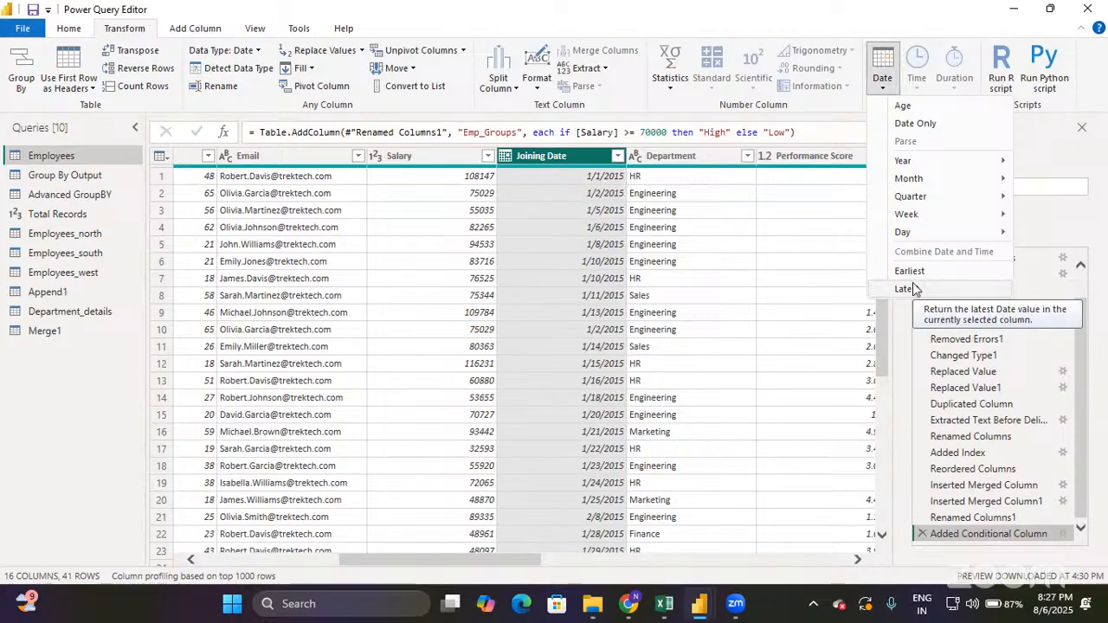
mouse_move(906, 159)
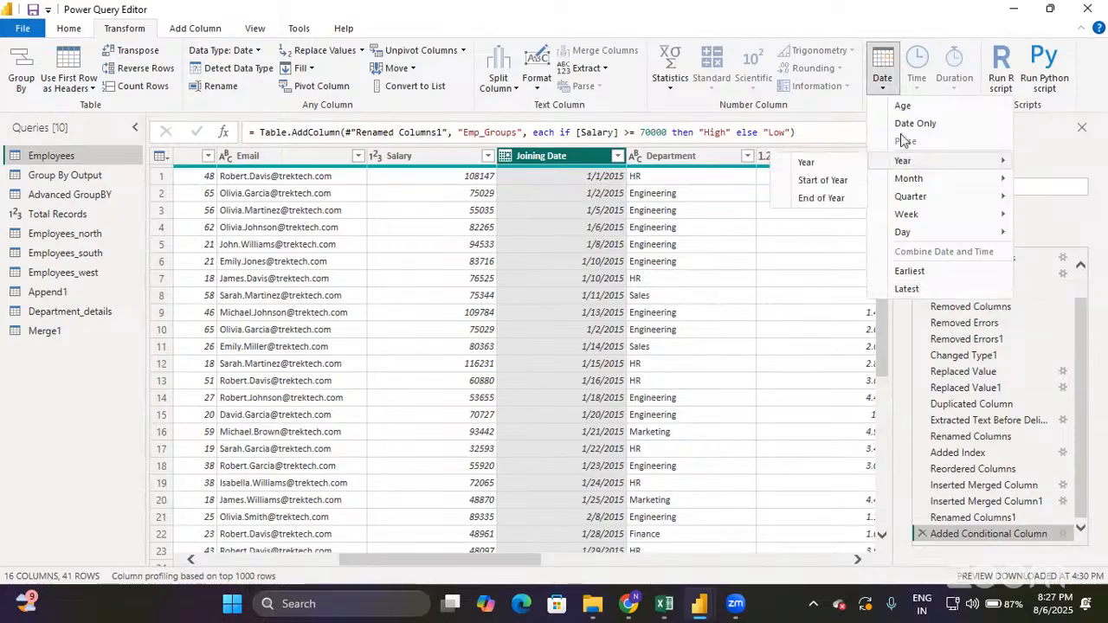
click(909, 11)
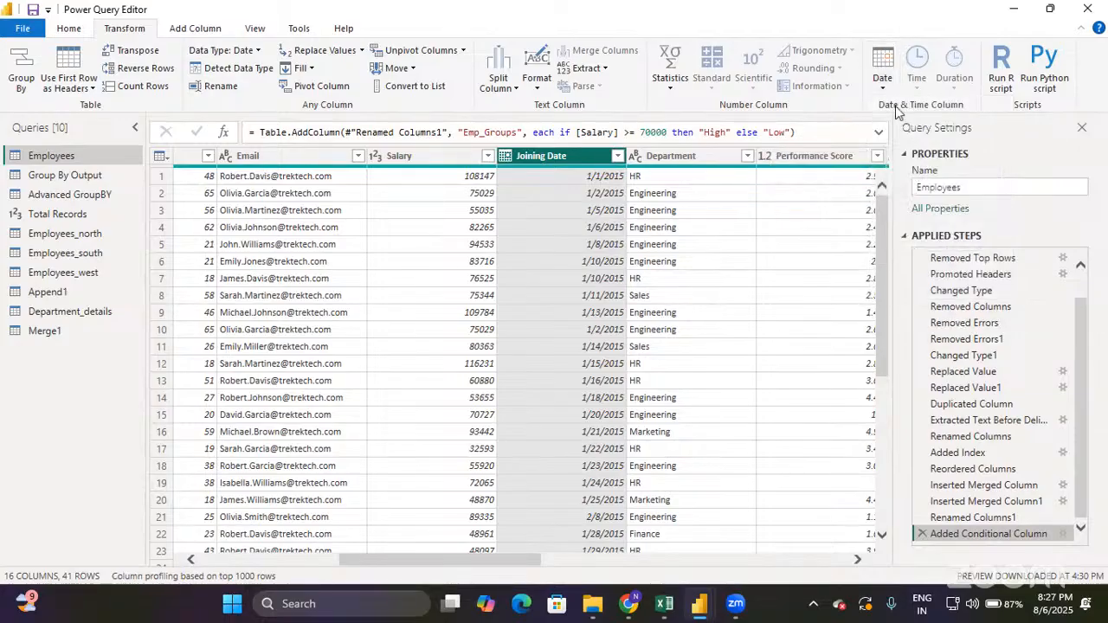
scroll(663, 319, right, 10)
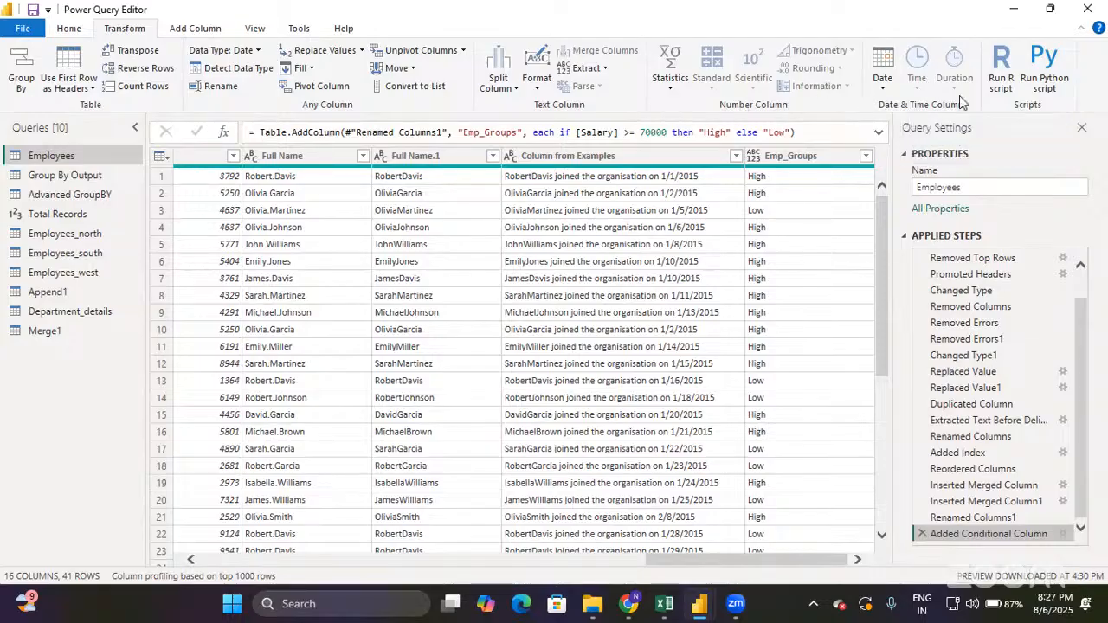
click(207, 29)
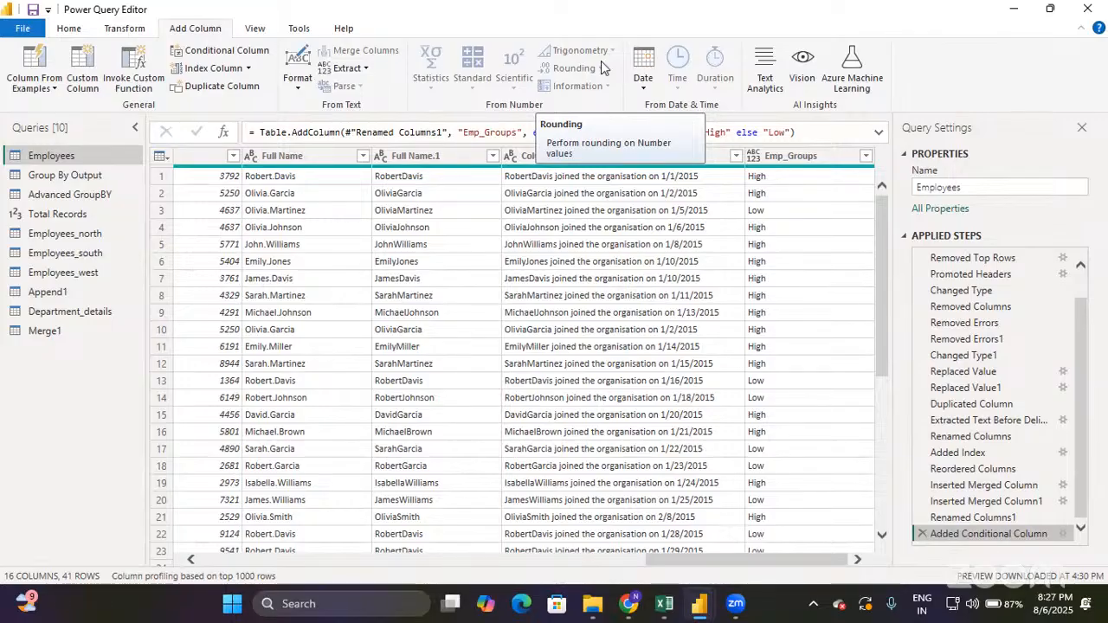
Save the report, applying the pending query changes so that all queries load.
click(69, 29)
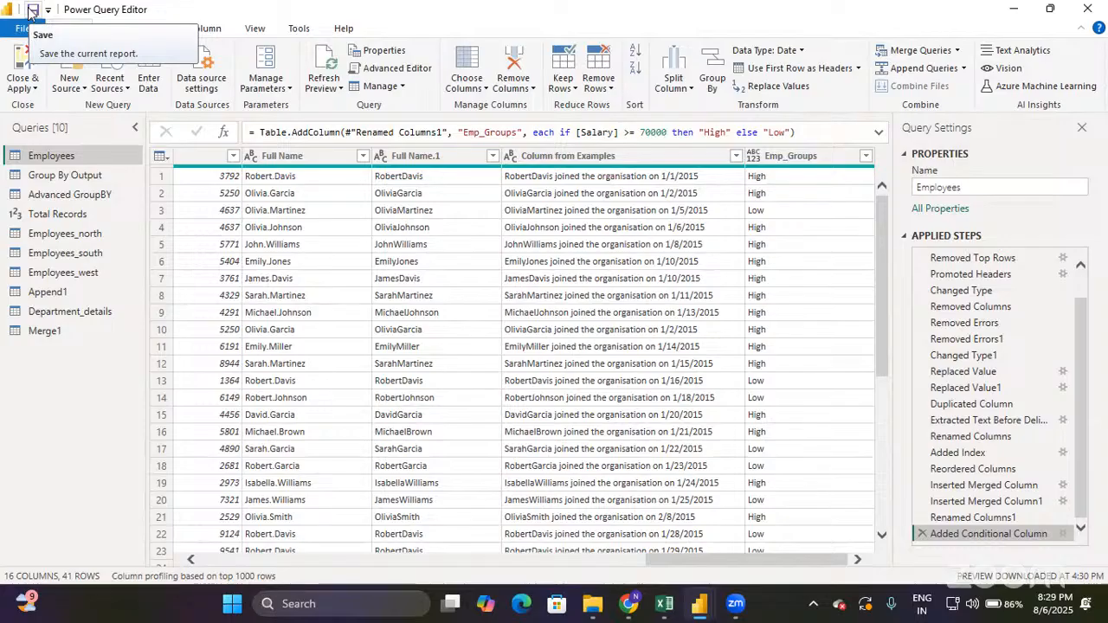
click(32, 10)
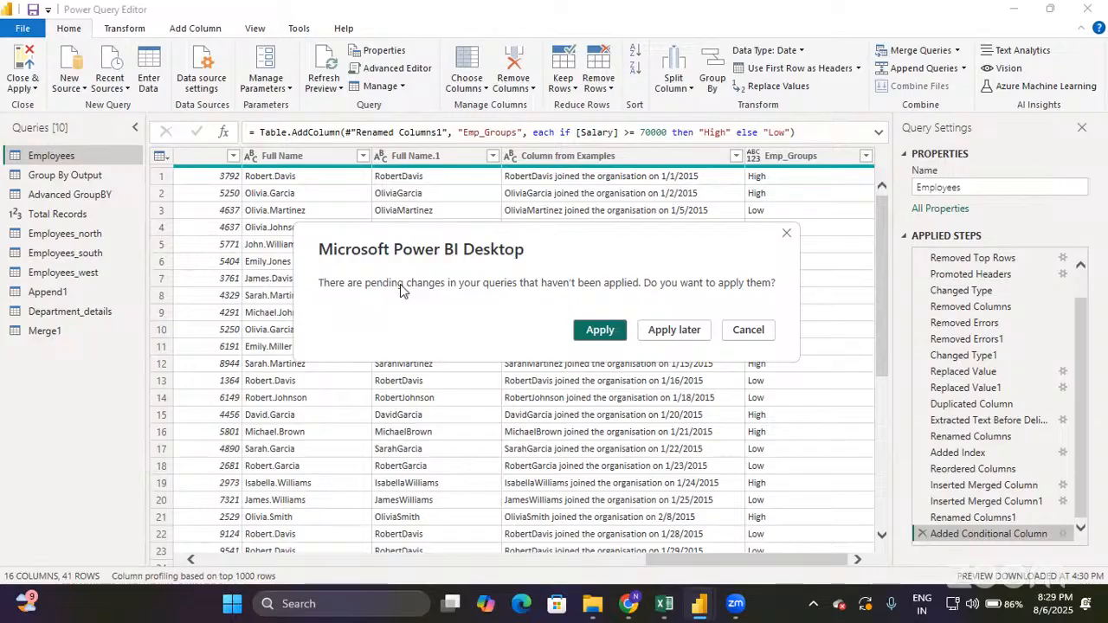
click(599, 331)
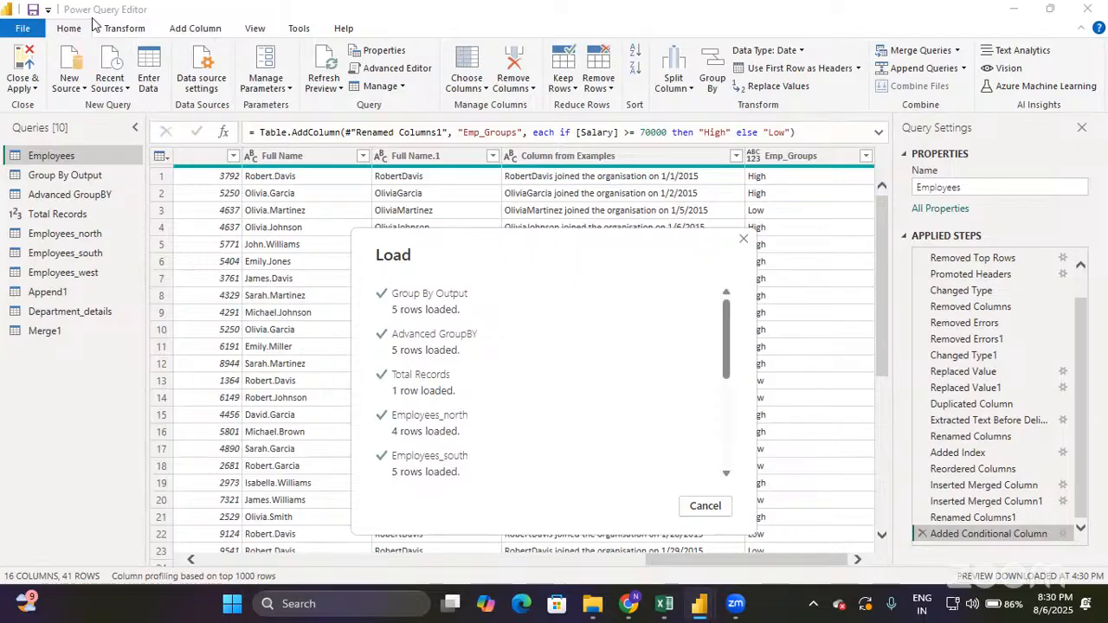
click(720, 504)
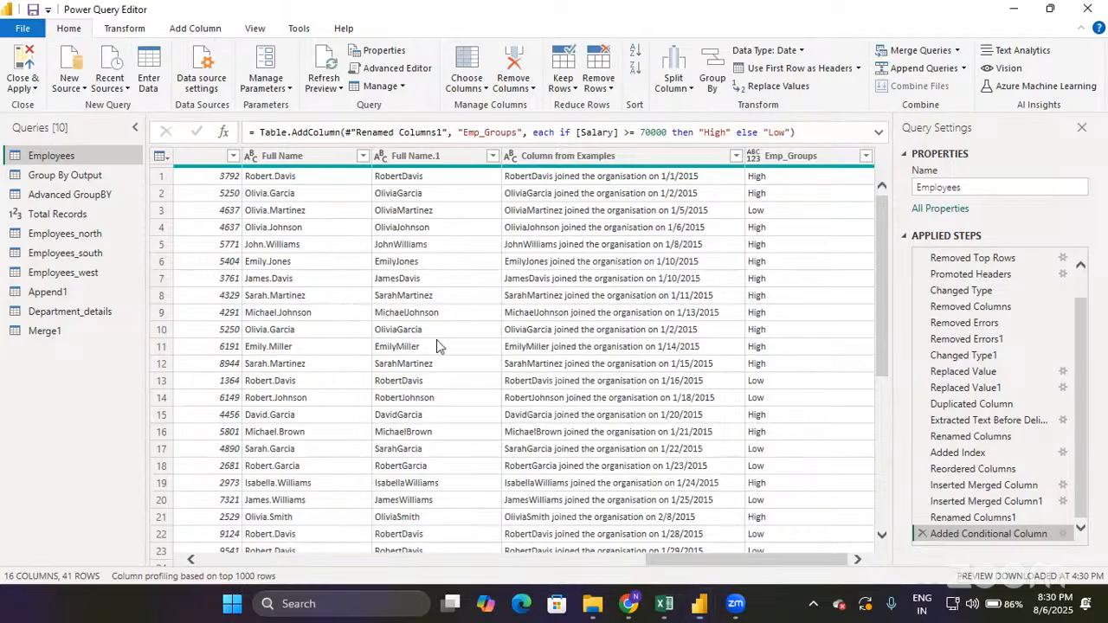
Close the query editor with its changes applied and return to the report view.
click(33, 91)
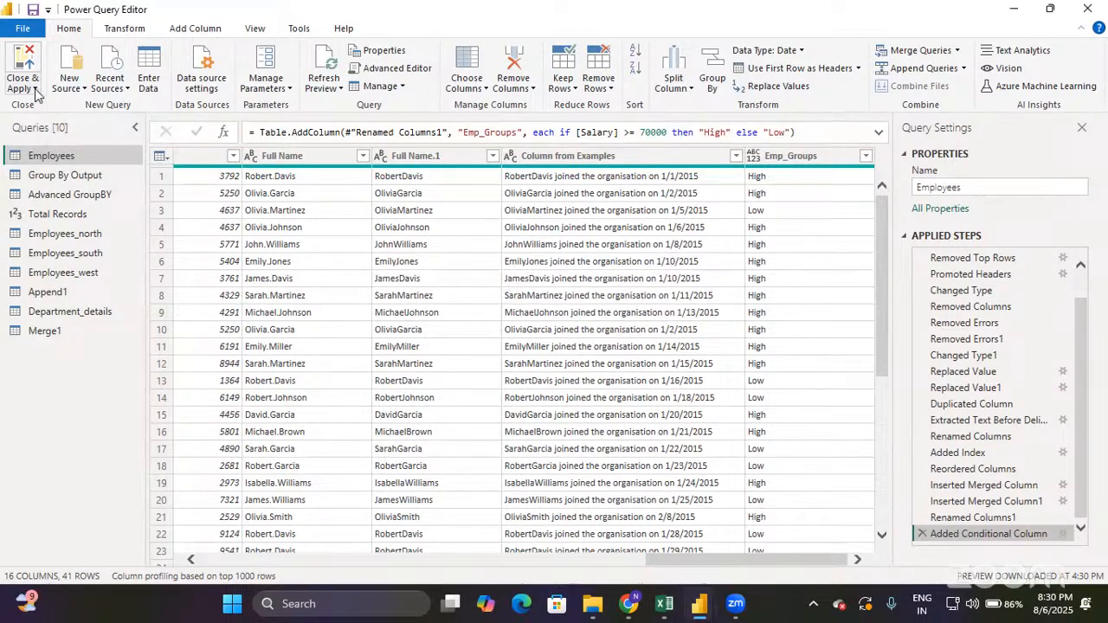
click(35, 90)
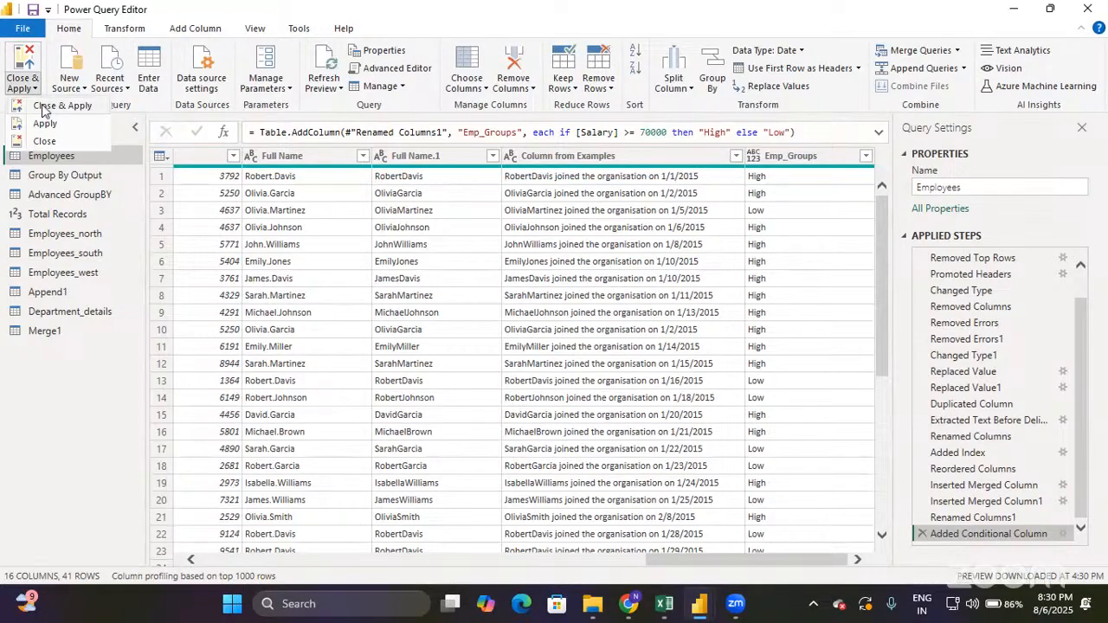
click(41, 107)
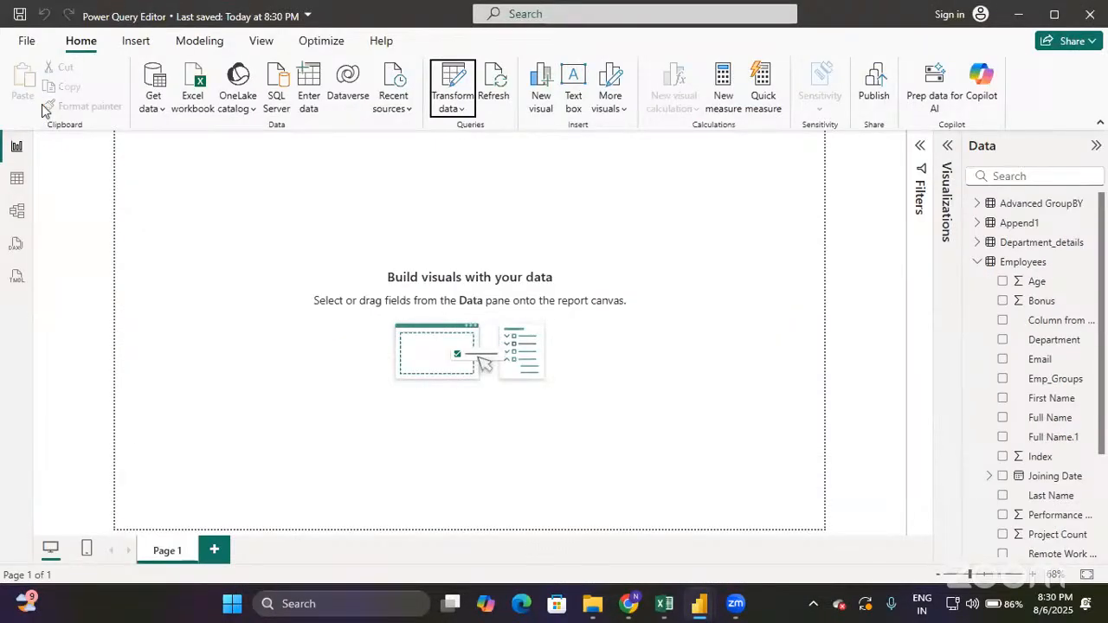
Collapse the field list of the Employees table to view the loaded tables.
click(975, 264)
click(977, 264)
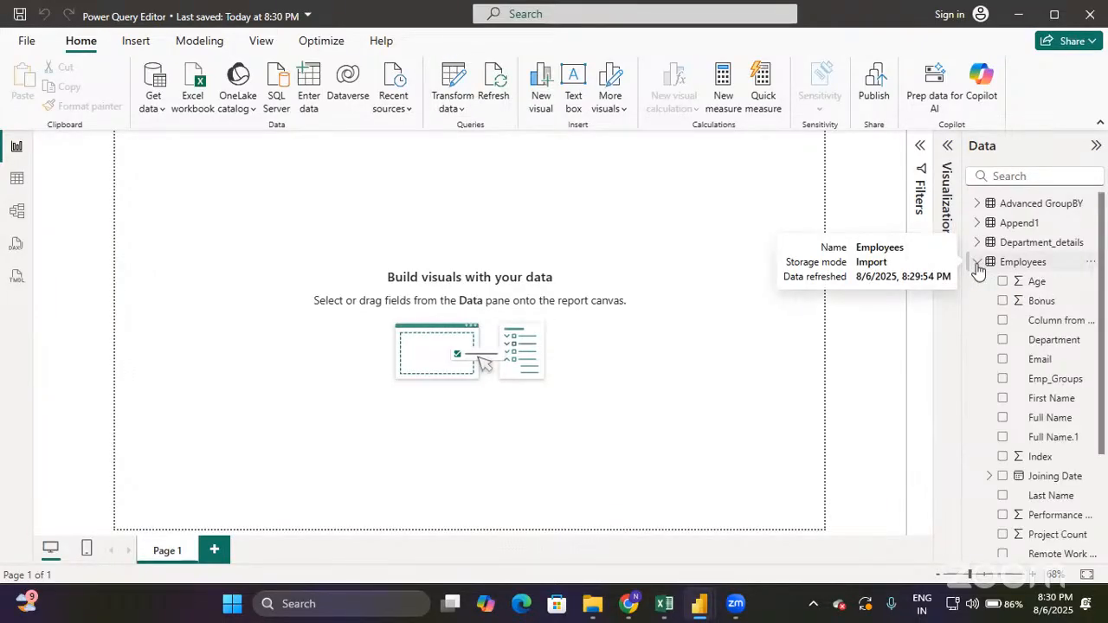
click(977, 264)
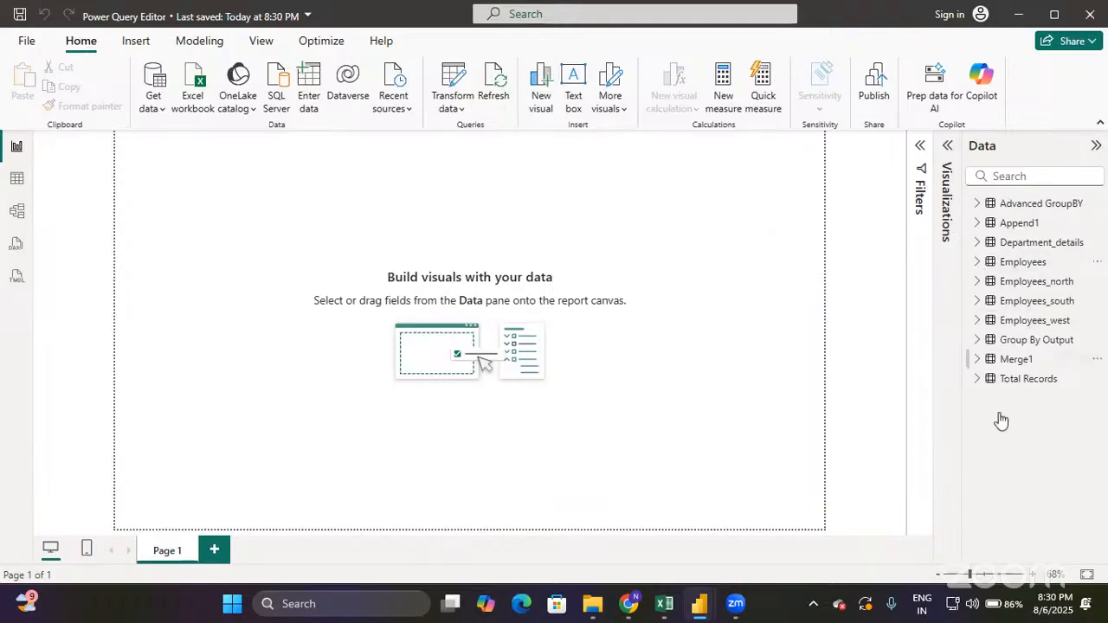